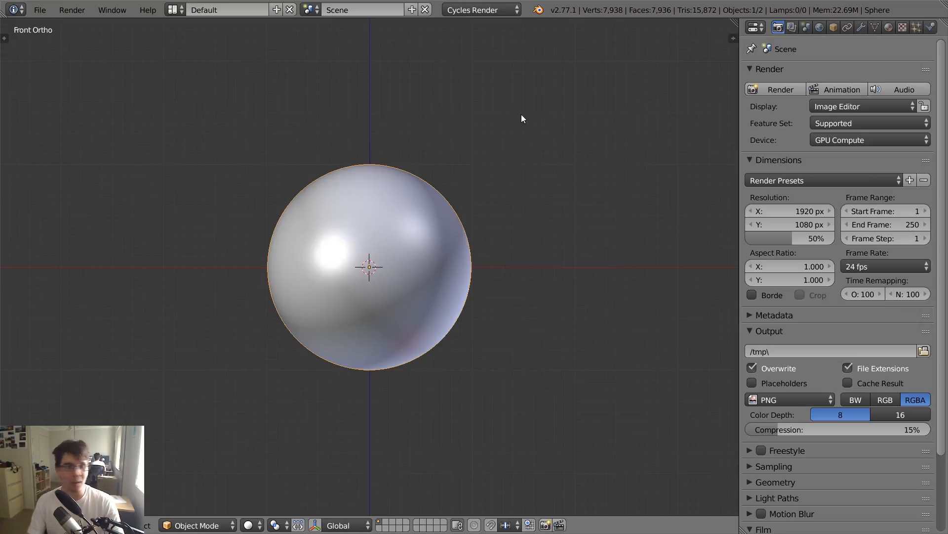
- Switch to the Clover file manager and select all Rock Essentials archives in the Regular folder
key("alt+Tab")
left_click(465, 179)
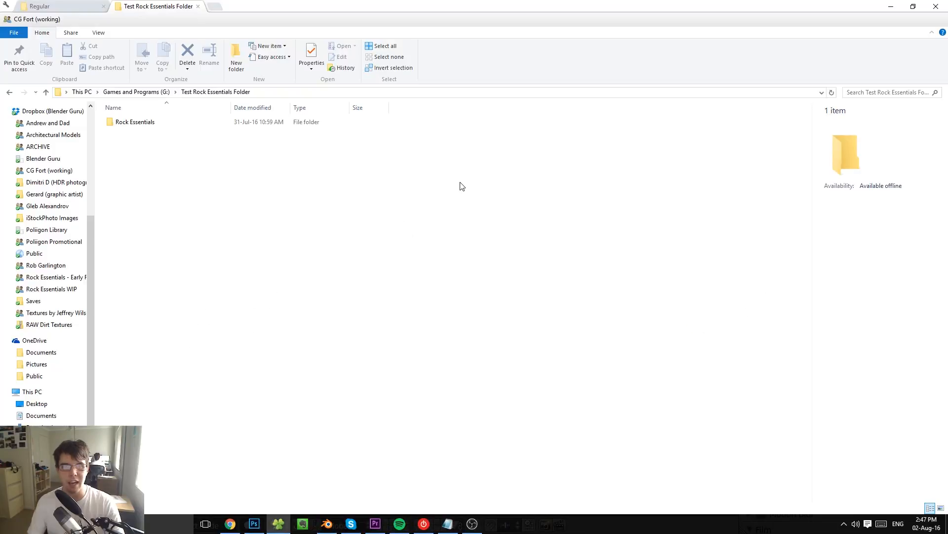
left_click(101, 4)
left_click_drag(342, 297, 153, 102)
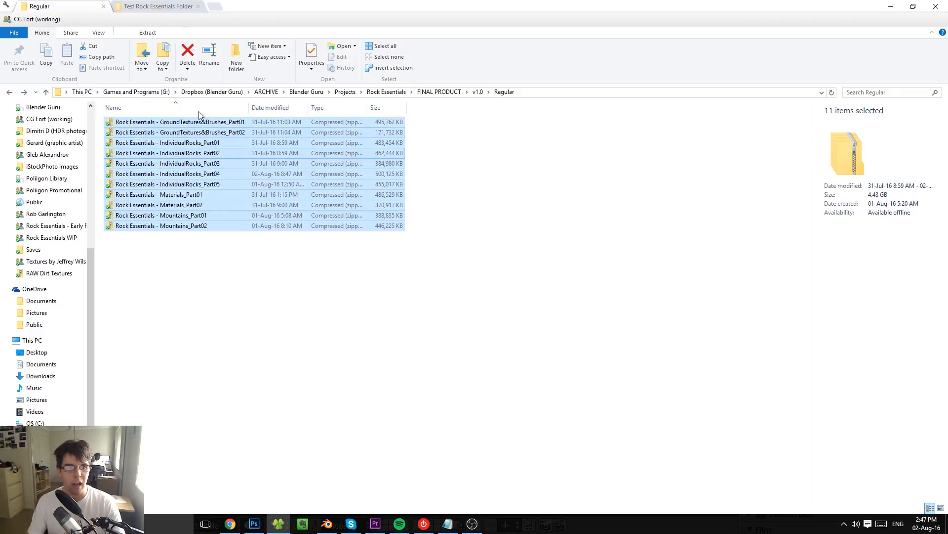
- Open the 7-Zip file extraction options for the selected archives, and dismiss them without extracting
right_click(170, 158)
mouse_move(120, 202)
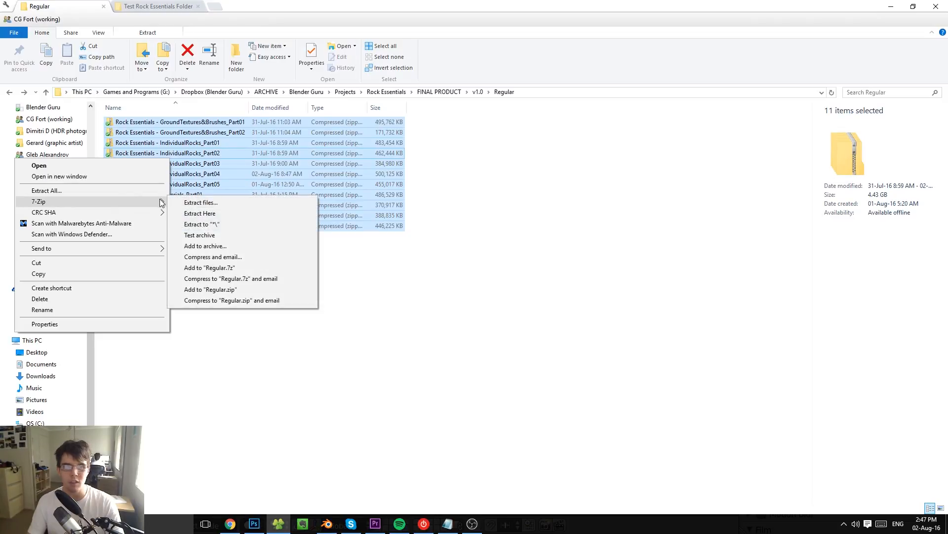
left_click(184, 203)
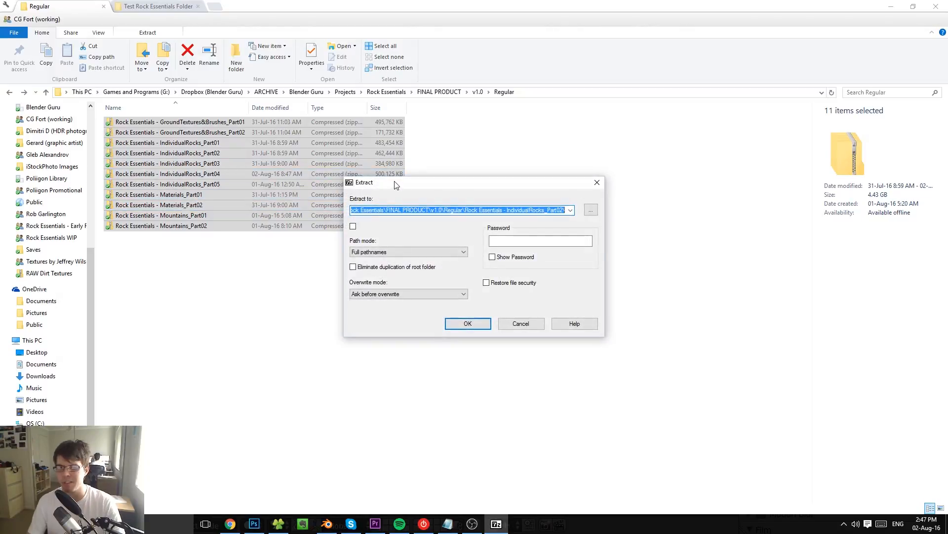
left_click_drag(451, 185, 358, 144)
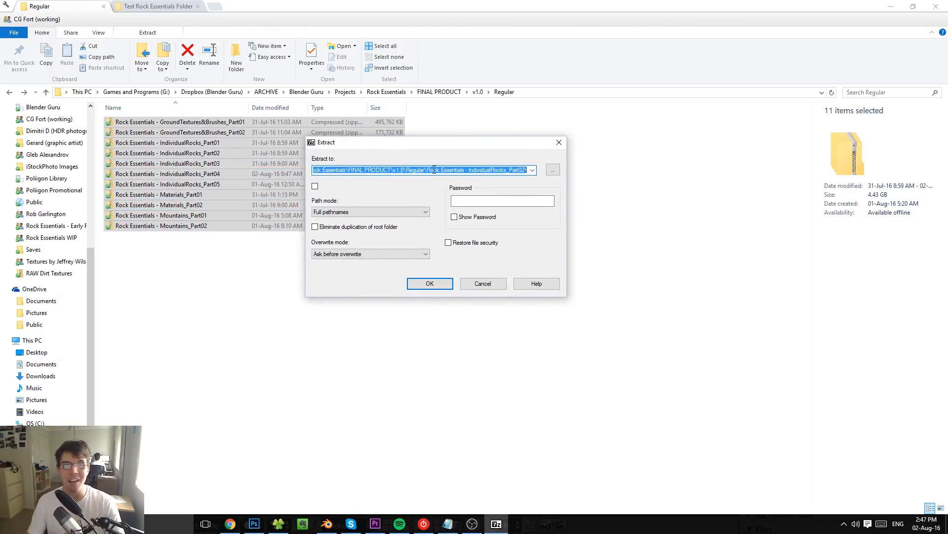
left_click(473, 284)
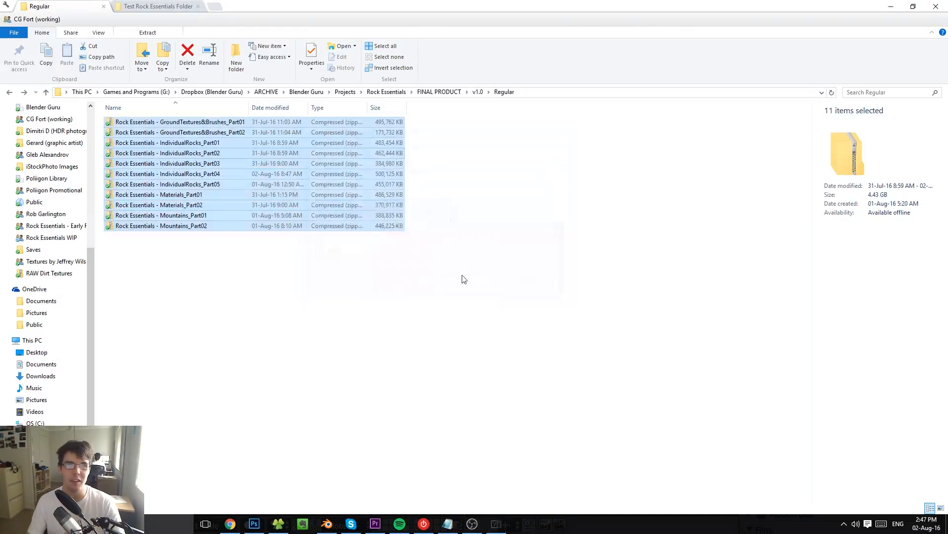
- Look through the extracted Rock Essentials folder and the contents of its Ground Textures subfolder
left_click(188, 5)
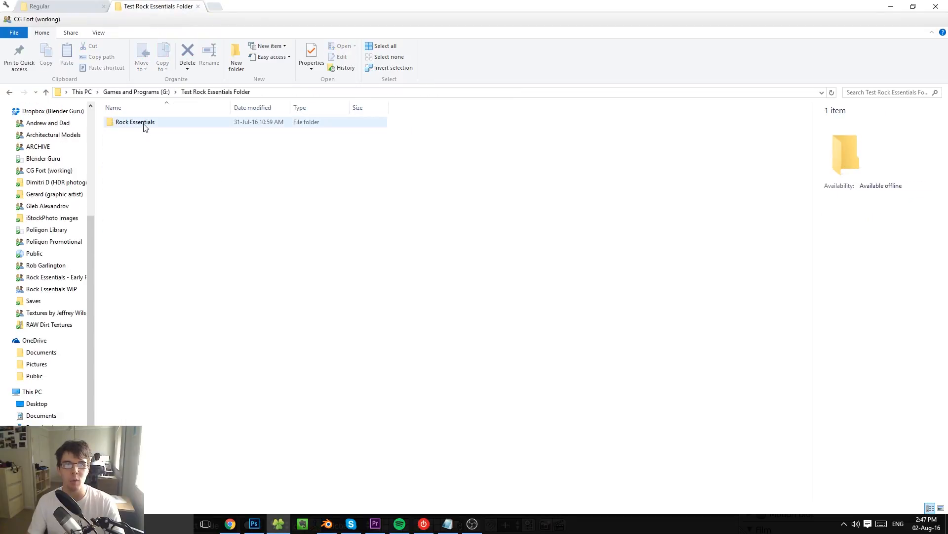
double_click(144, 126)
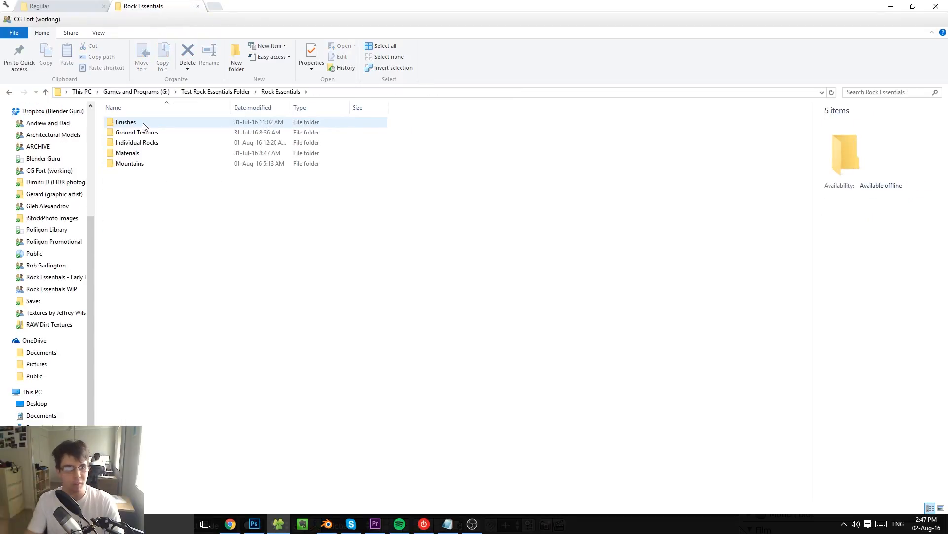
left_click(143, 133)
double_click(129, 153)
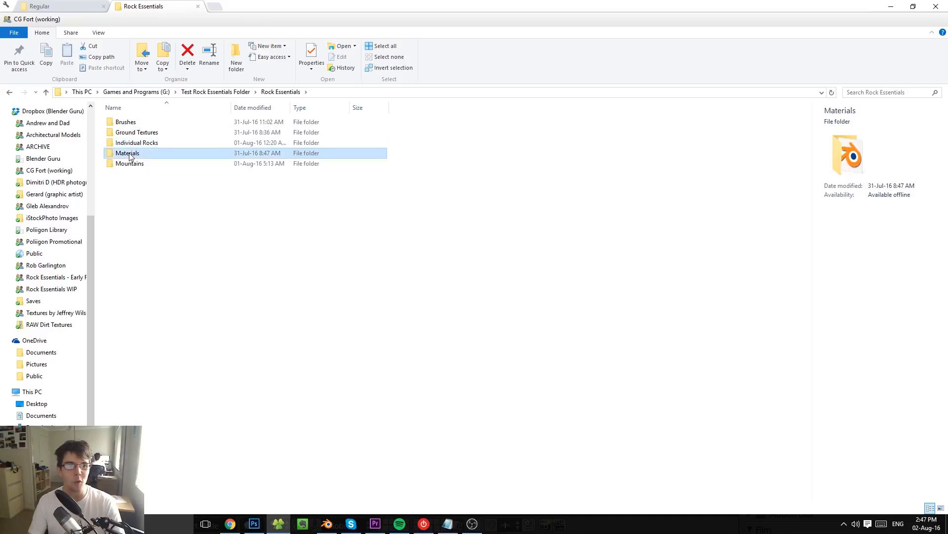
left_click(280, 92)
left_click(143, 132)
double_click(143, 132)
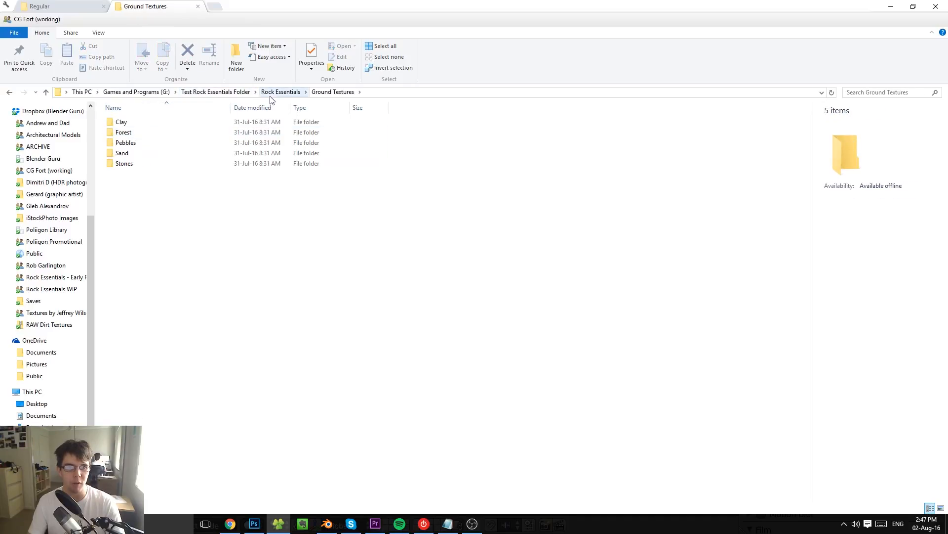
left_click(278, 92)
- View the contents of the Mountains subfolder and return to the Rock Essentials folder
key("ctrl+Tab")
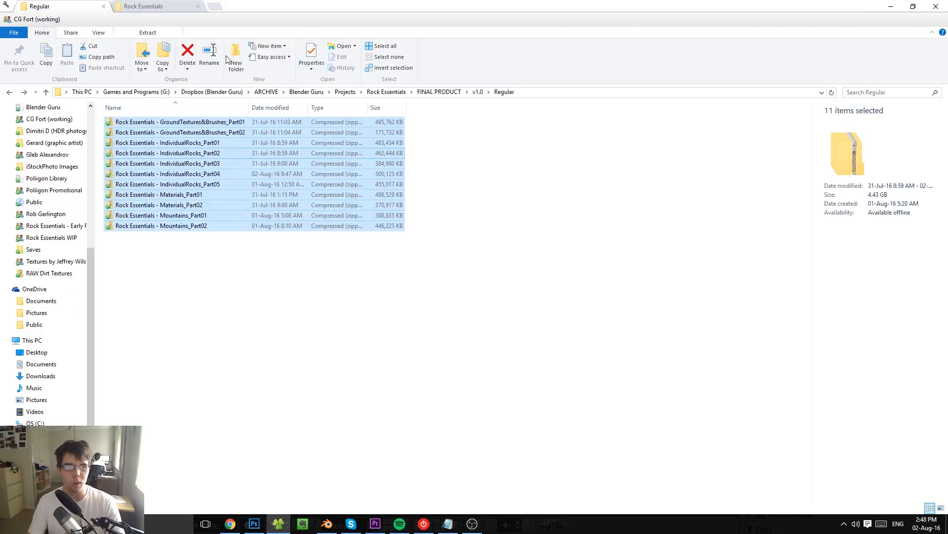
key("ctrl+Tab")
double_click(132, 163)
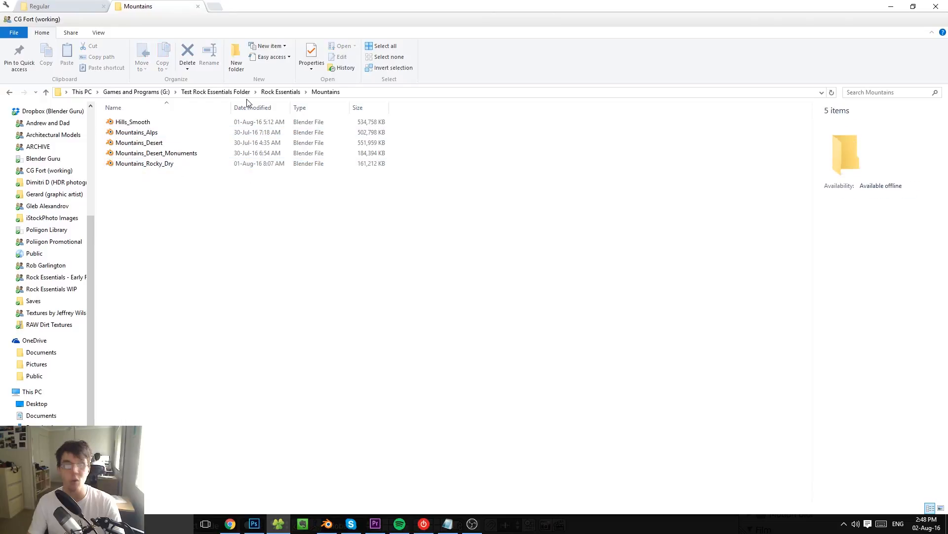
left_click(280, 92)
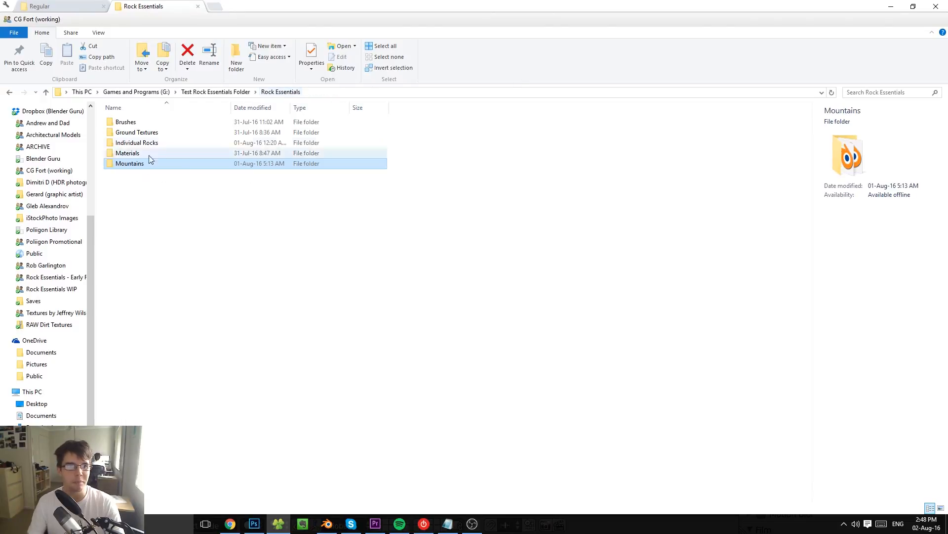
left_click(129, 123)
- Switch to Blender and delete the sphere from the scene
key("alt+Tab")
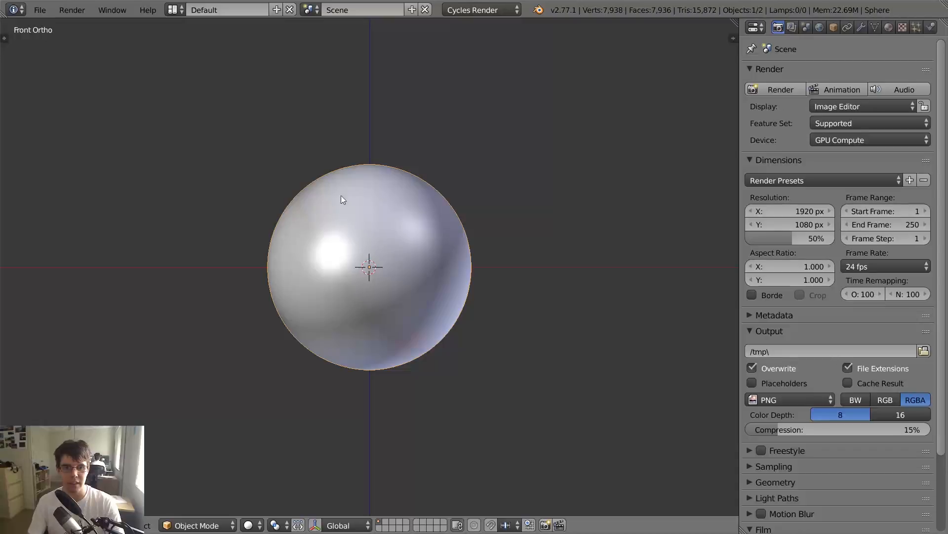
key("Delete")
middle_click_drag(464, 158, 425, 205)
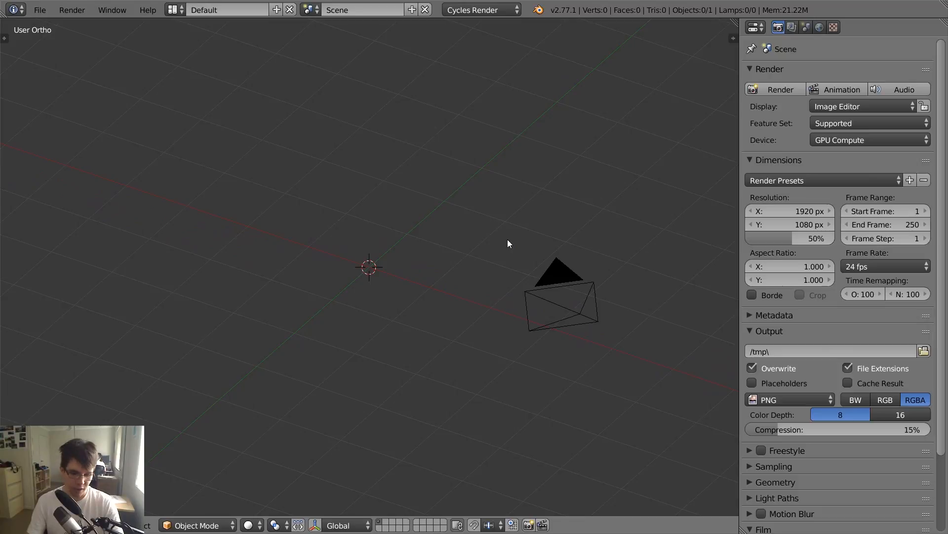
middle_click_drag(508, 240, 453, 238)
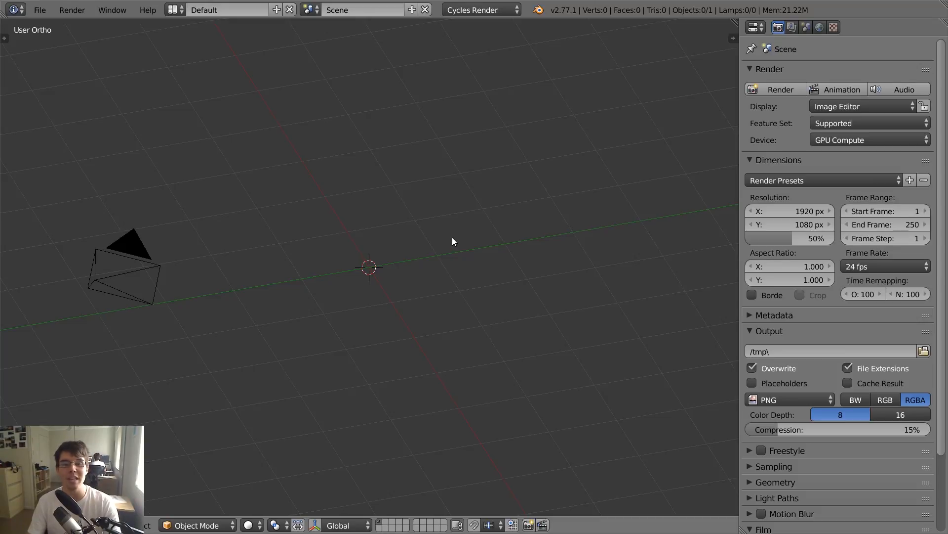
middle_click_drag(404, 228, 404, 218)
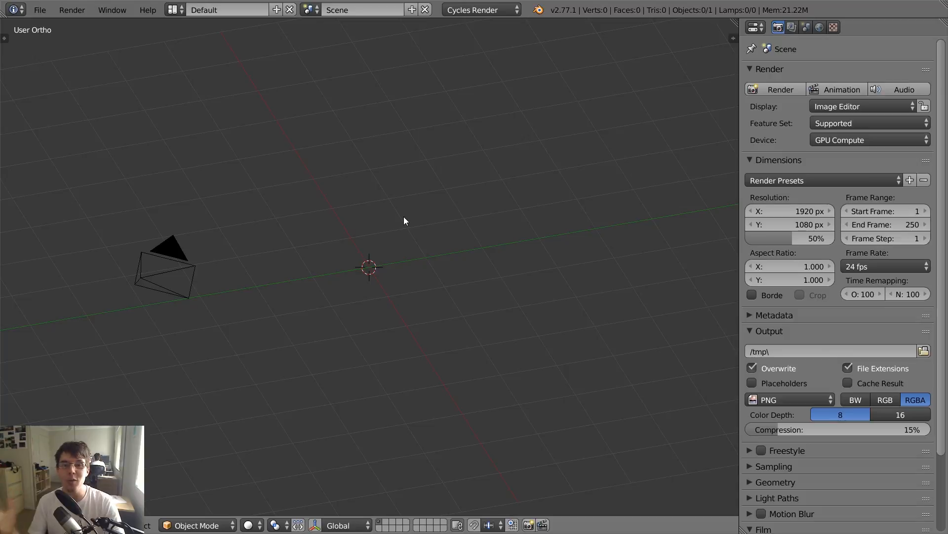
- Start an Append and browse to the bookmarked 3) Compiled (Finals) folder
left_click(51, 10)
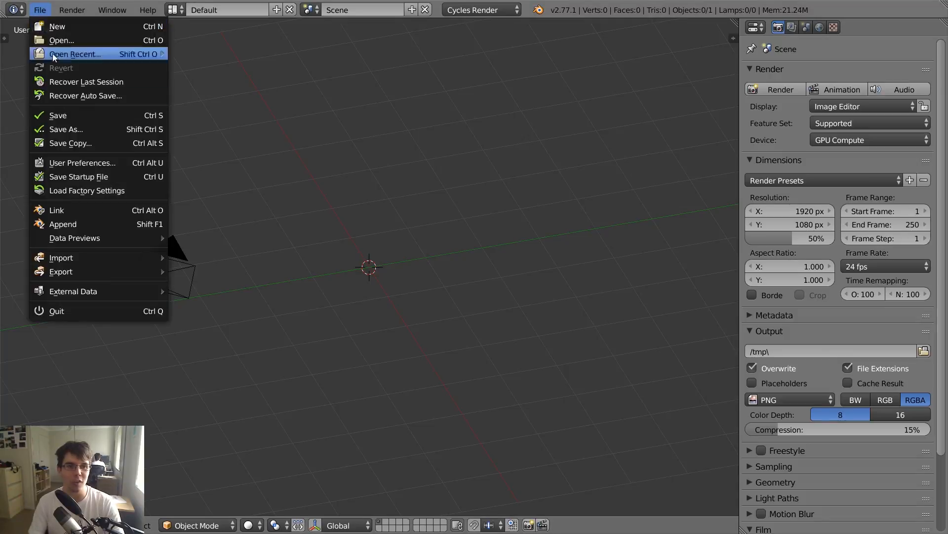
left_click(67, 224)
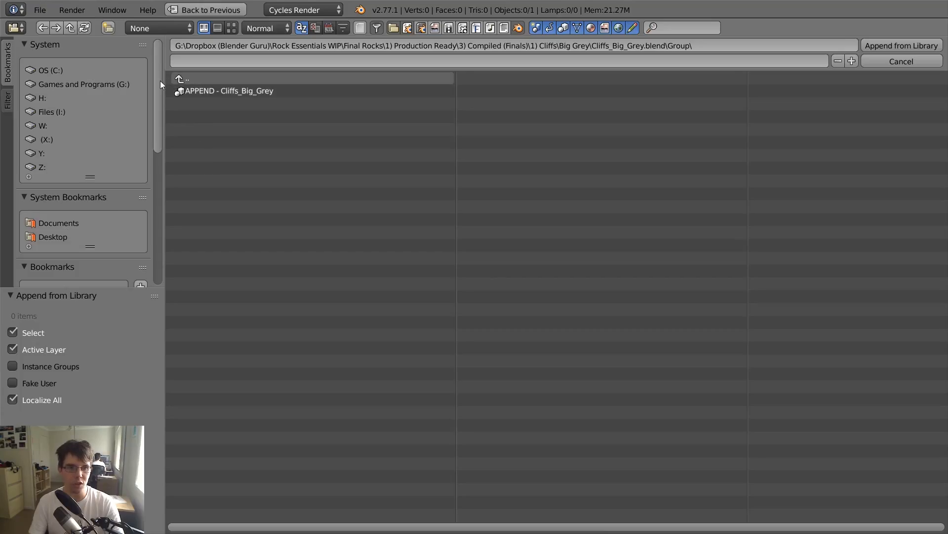
left_click_drag(160, 81, 159, 141)
left_click(52, 177)
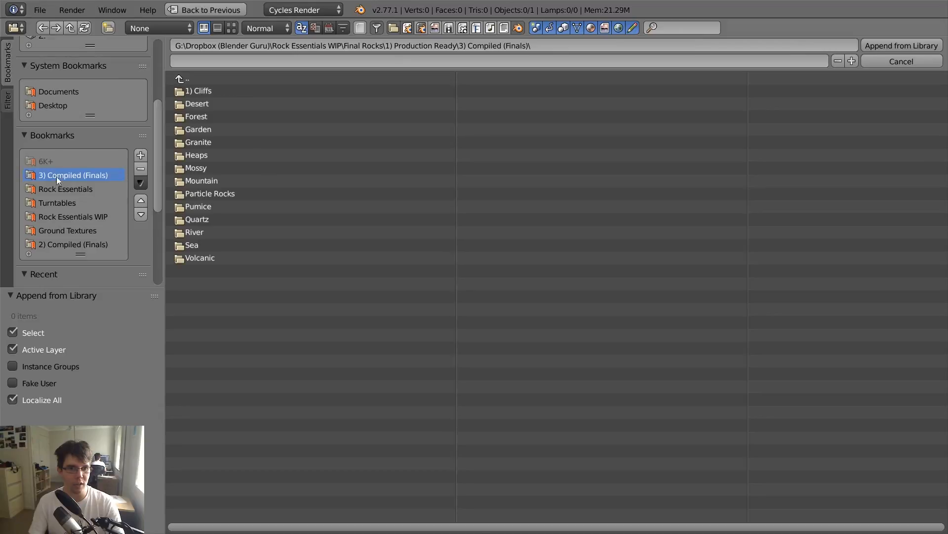
left_click(200, 80)
left_click(244, 116)
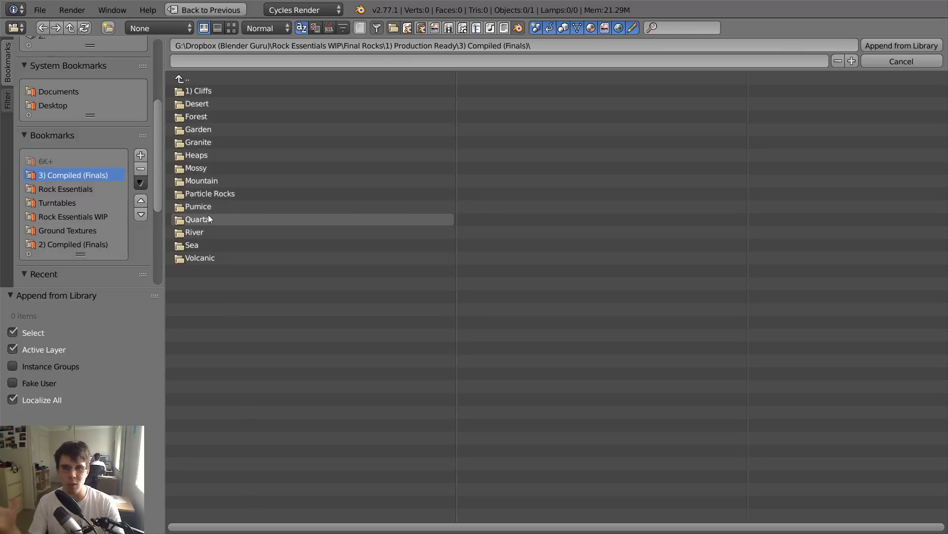
- Append the group "APPEND - Rocks_Desert_Large" from Rocks_Desert_Large.blend in the Desert\Large folder
left_click(212, 105)
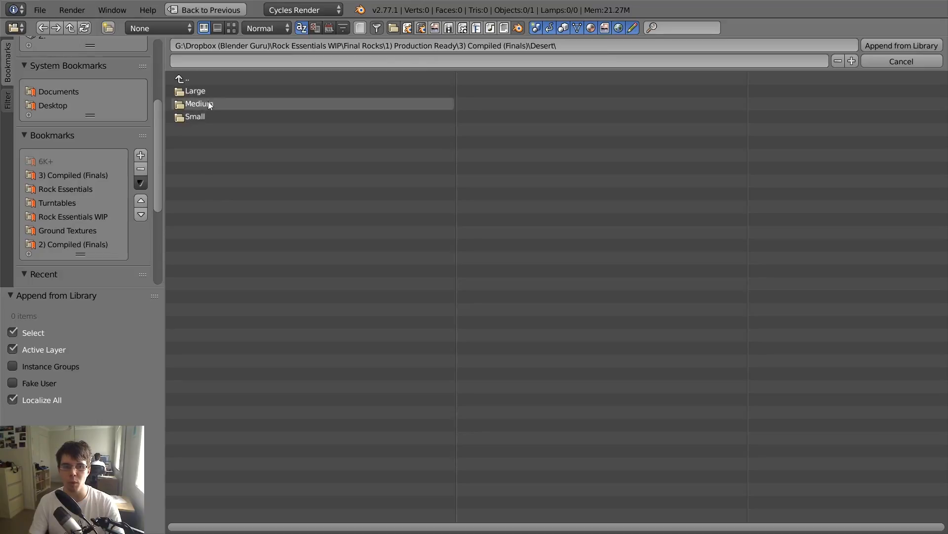
left_click(206, 78)
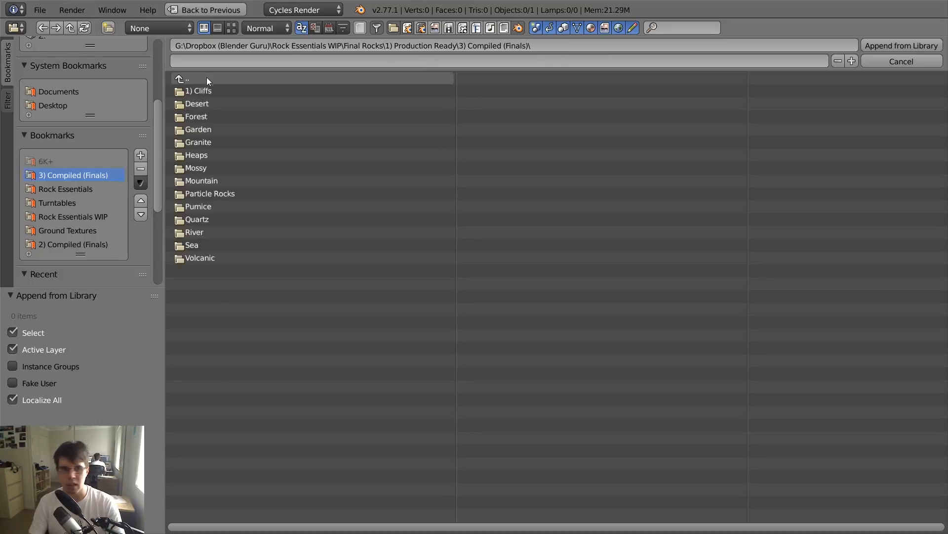
left_click(212, 104)
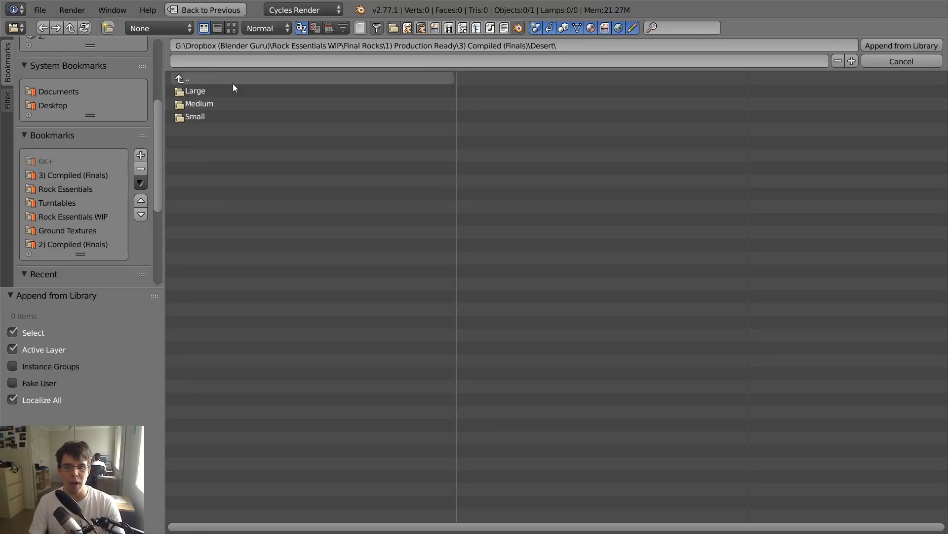
left_click(201, 91)
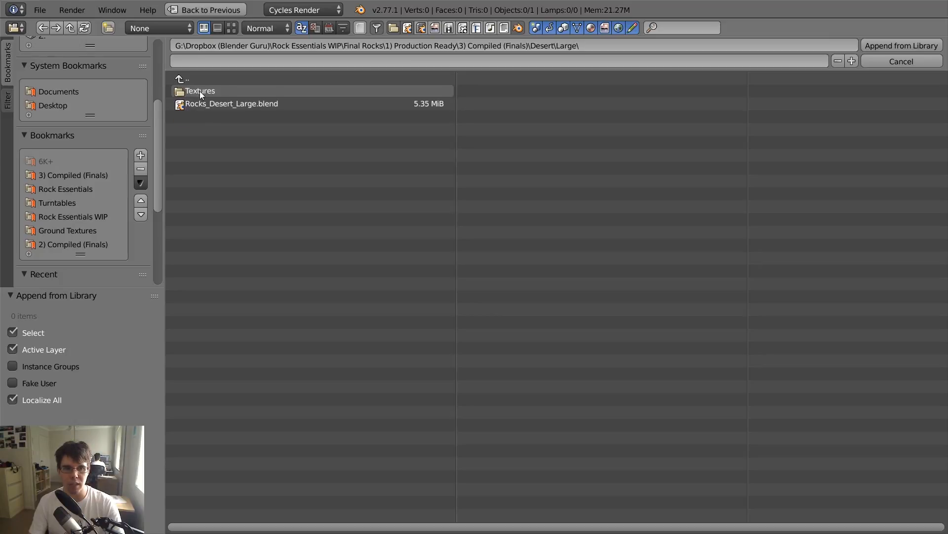
left_click(235, 104)
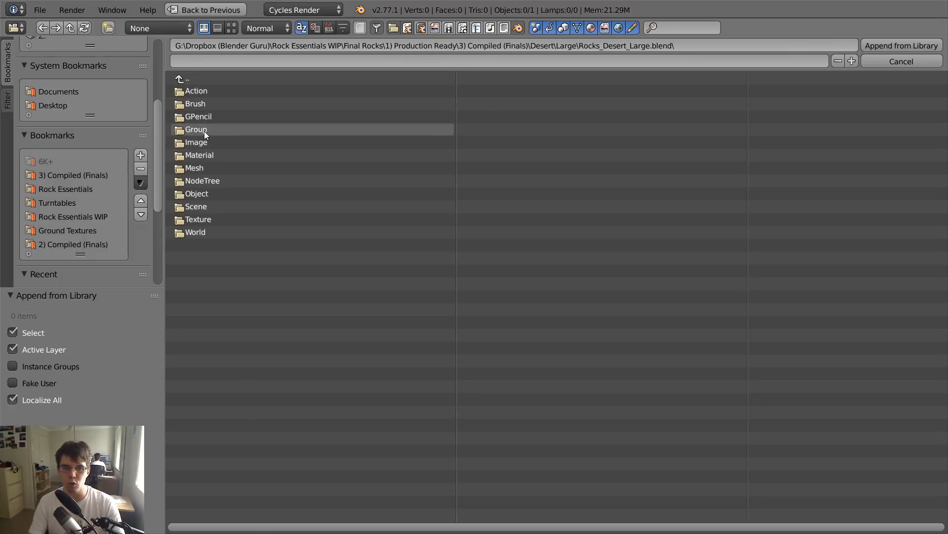
left_click(203, 132)
left_click(222, 91)
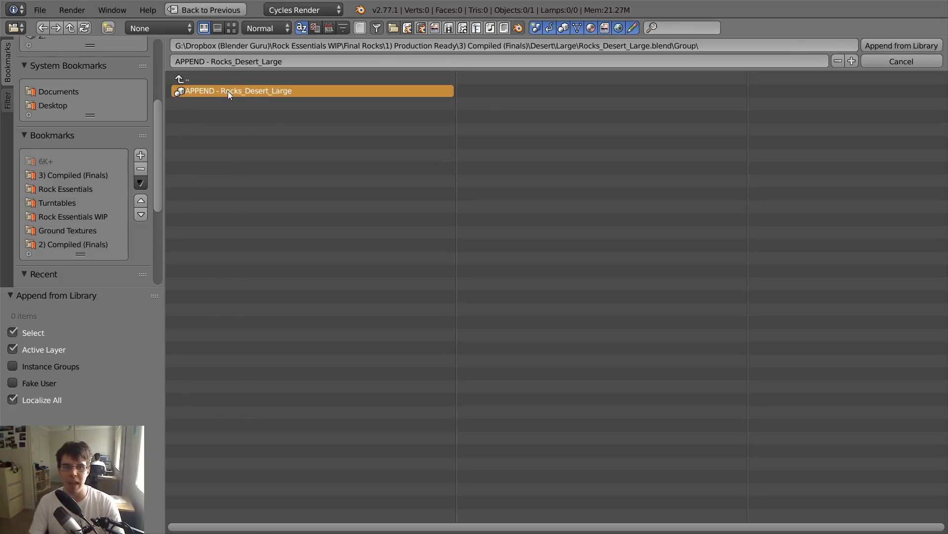
left_click(893, 48)
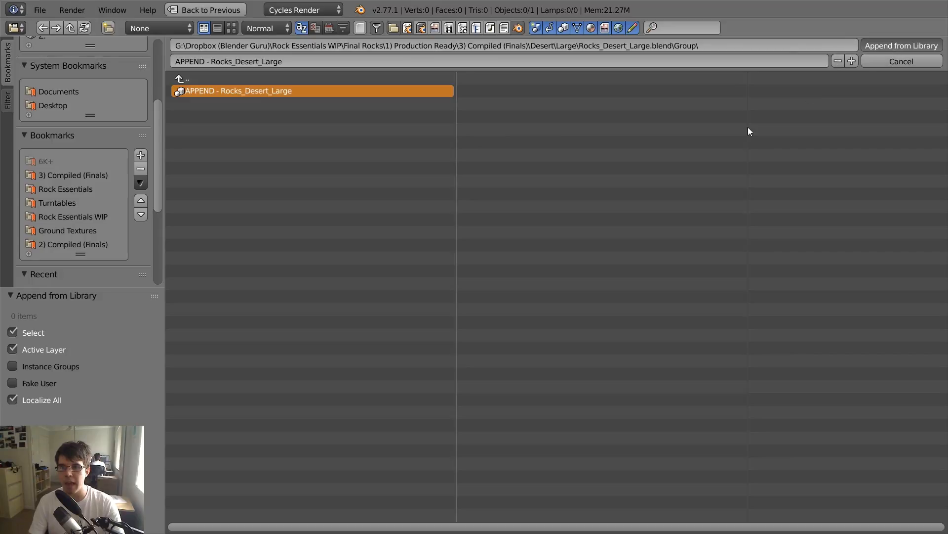
- Display the modifiers of the dark boxy rock and inspect its base mesh in Edit Mode
middle_click_drag(451, 208, 483, 241)
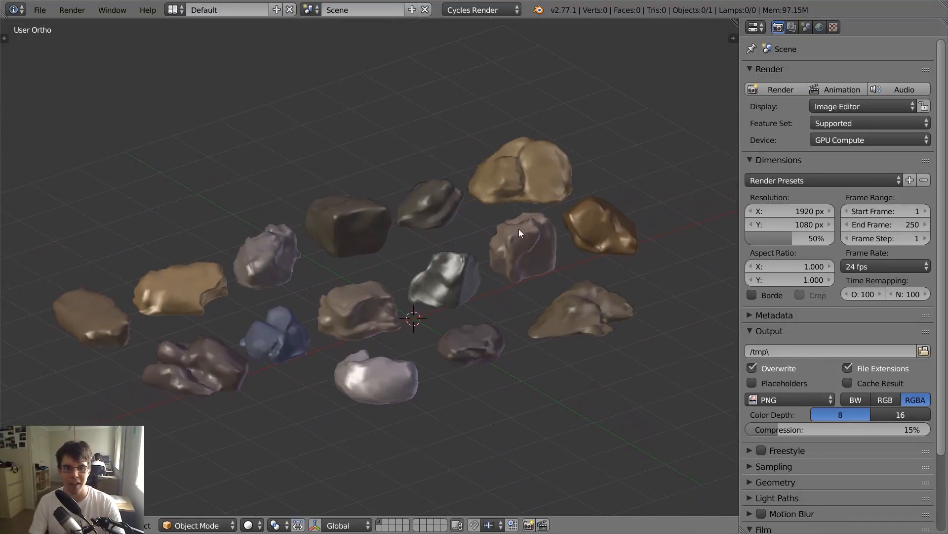
right_click(535, 162)
right_click(350, 236)
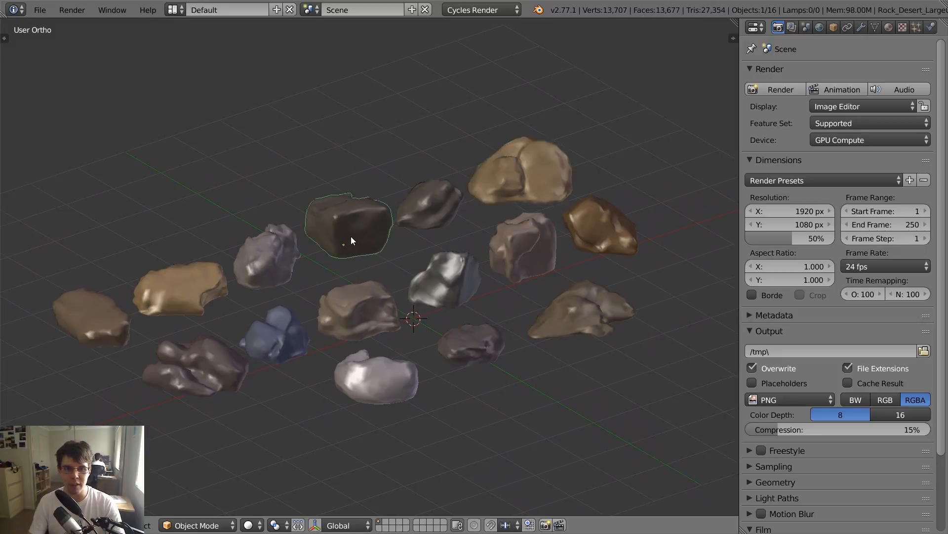
left_click(861, 27)
scroll(506, 140, "up", 2)
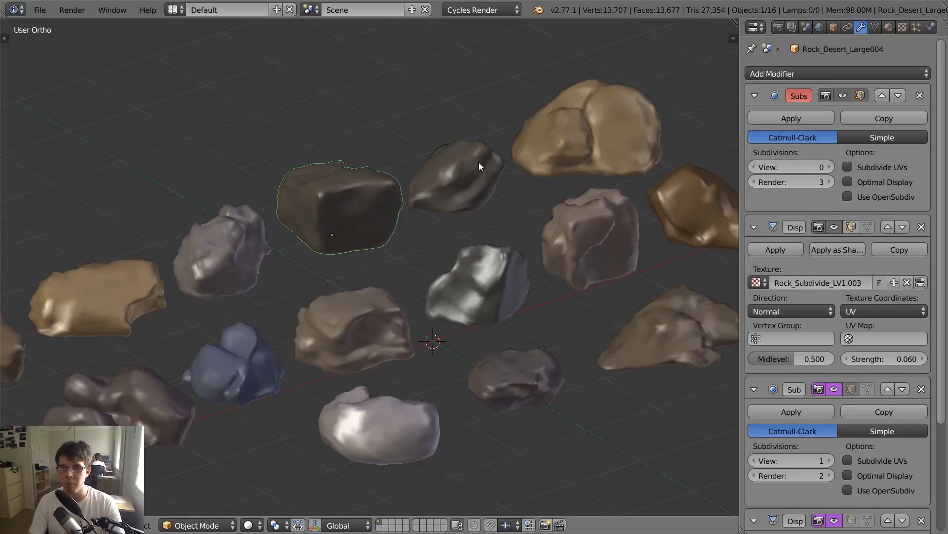
key("Tab")
scroll(414, 199, "up", 3)
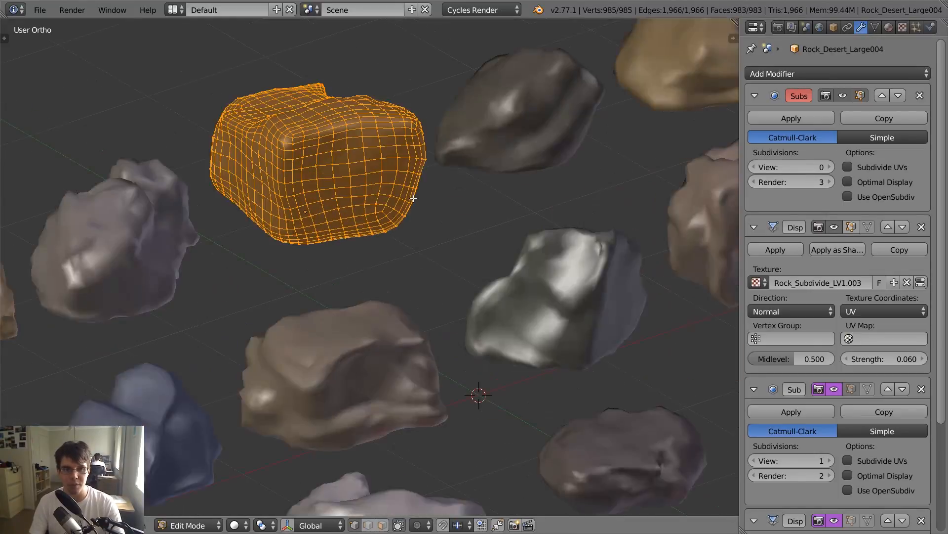
key("Tab")
- Inspect the base meshes of the brown central rock, the blue rock and the tall grey rock in Edit Mode
right_click(357, 323)
key("Tab")
middle_click_drag(365, 377, 457, 232, "shift")
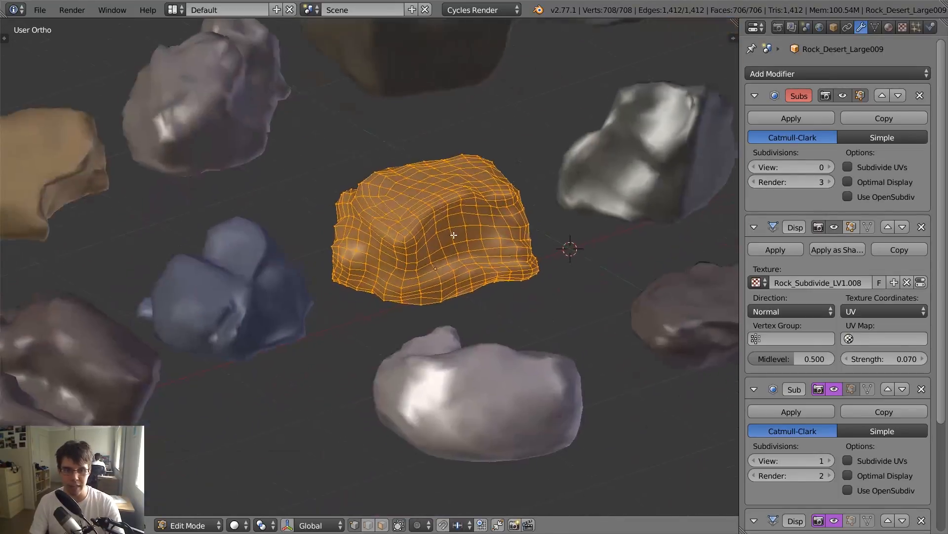
key("Tab")
right_click(277, 304)
key("Tab")
key("Tab")
right_click(213, 99)
key("Tab")
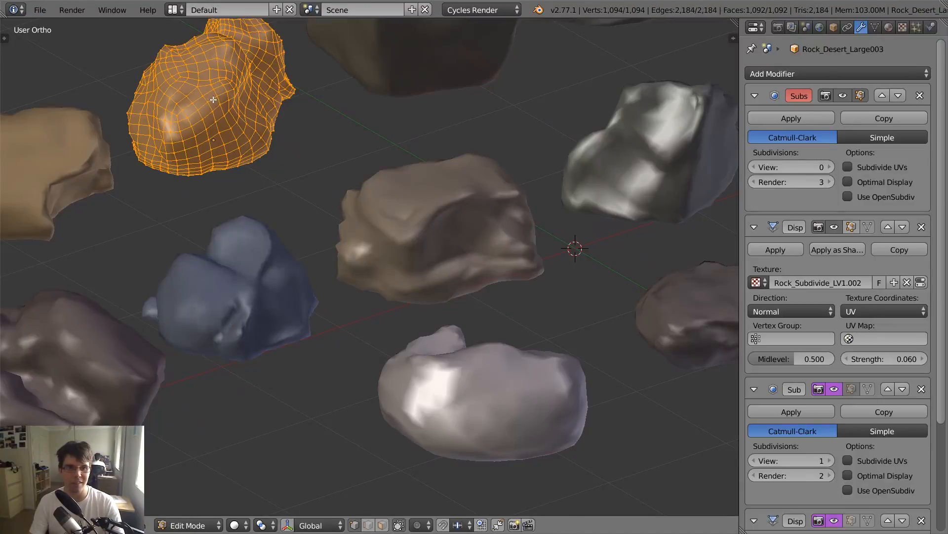
- Inspect the base mesh of the dark pointed rock beside the boxy one in Edit Mode
key("Tab")
scroll(548, 163, "down", 4)
middle_click_drag(550, 163, 476, 197, "shift")
right_click(413, 158)
- Inspect the base mesh of the shiny dark rock near the 3D cursor in Edit Mode
key("Tab")
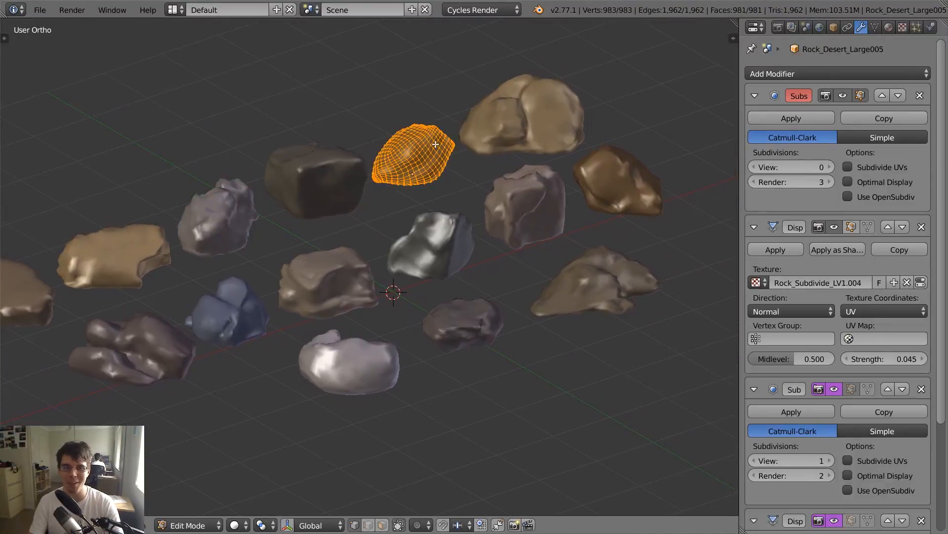
key("Tab")
right_click(436, 238)
key("Tab")
scroll(436, 238, "up", 4)
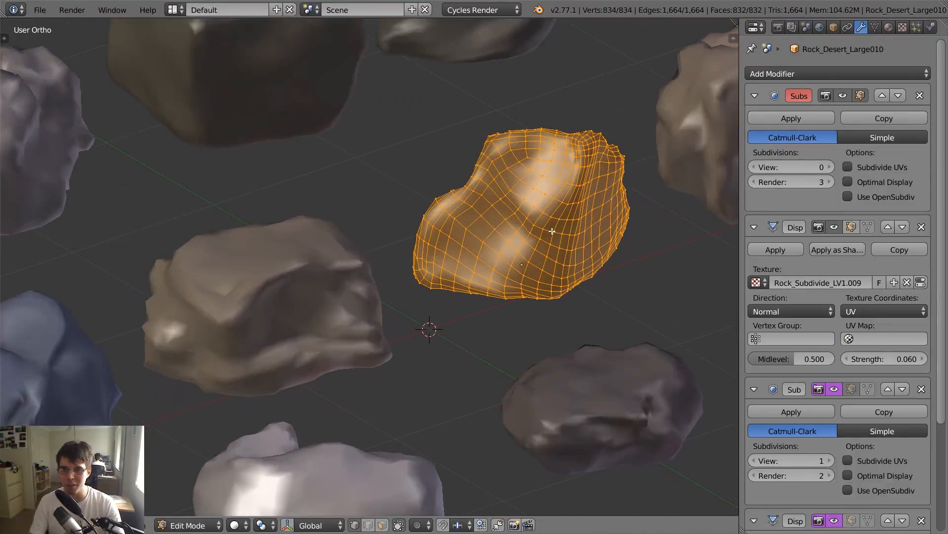
key("Tab")
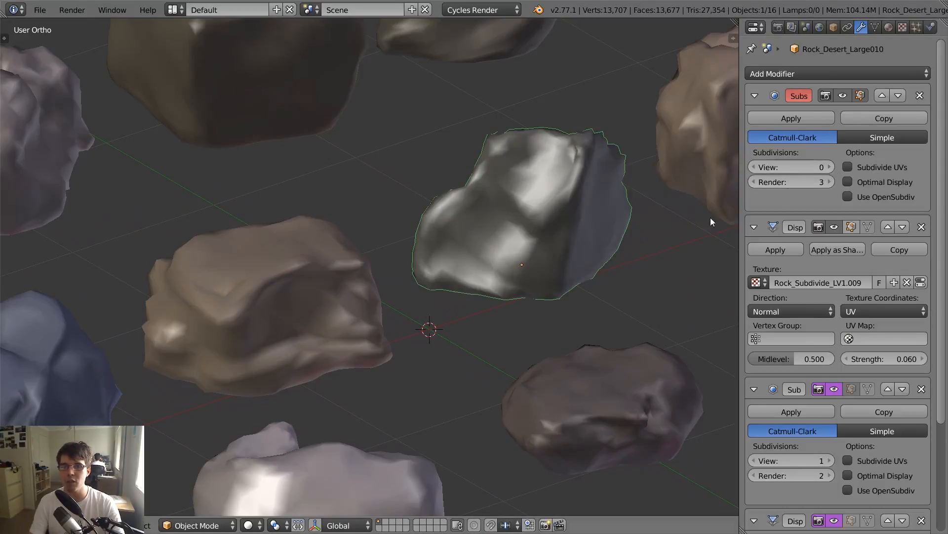
- Set the viewport subdivisions of the shiny dark rock's first Subdivision Surface modifier to 3
left_click(830, 167)
left_click(830, 167)
left_click(831, 168)
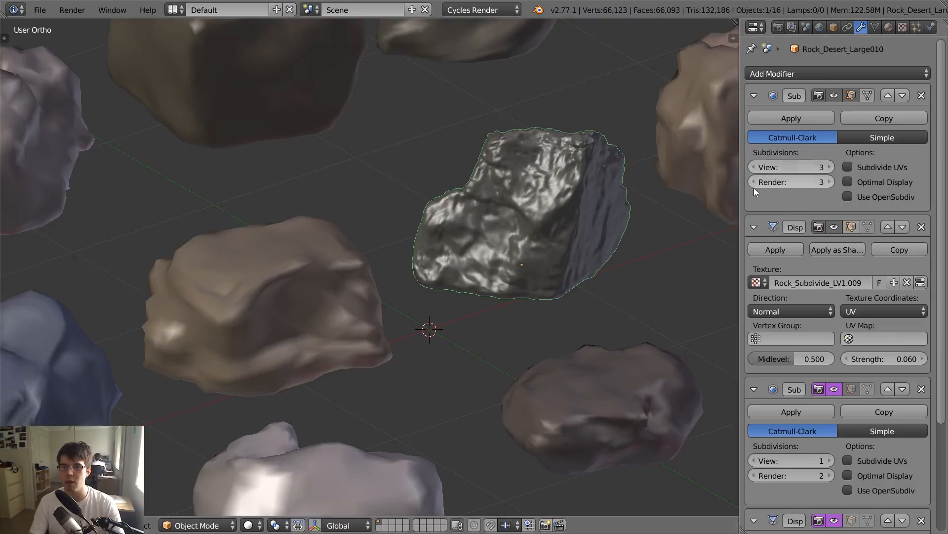
- Compare the dark rock with and without its first Displace modifier, and review its second Subdivision Surface and Displace modifiers
scroll(769, 331, "down", 2)
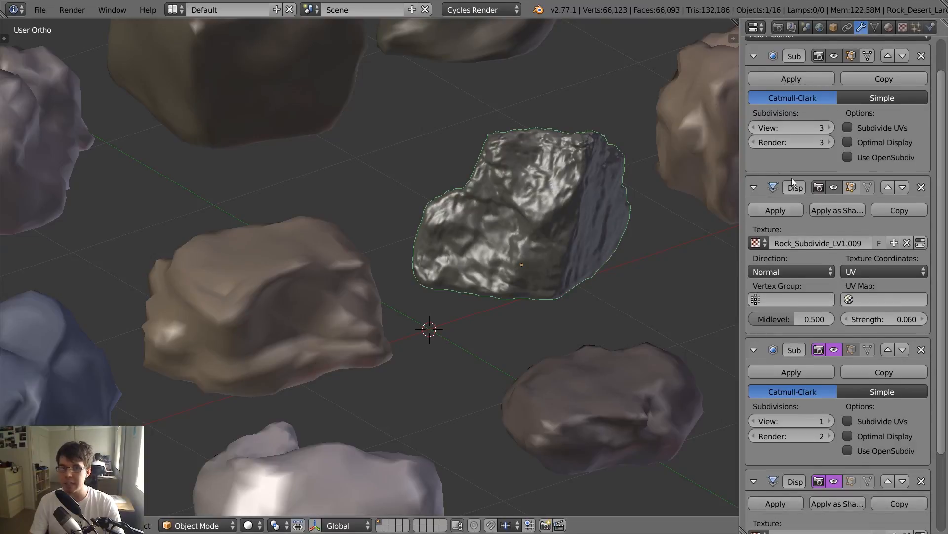
left_click(834, 187)
left_click(834, 188)
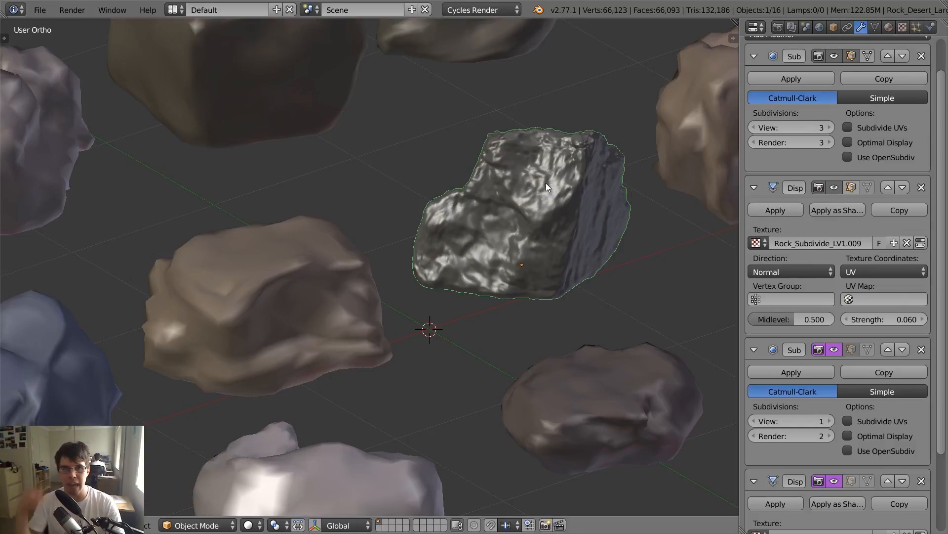
left_click(834, 187)
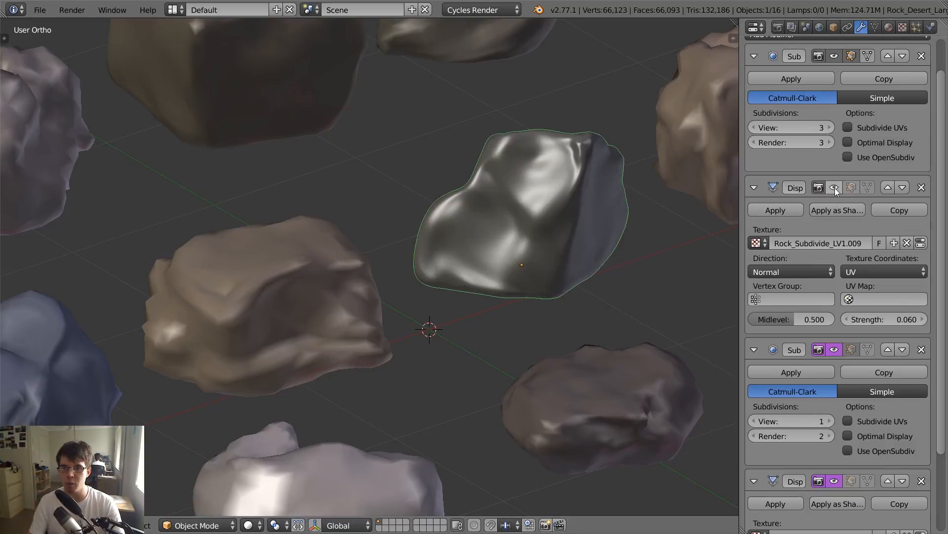
left_click(833, 187)
scroll(875, 192, "down", 5)
scroll(840, 208, "up", 6)
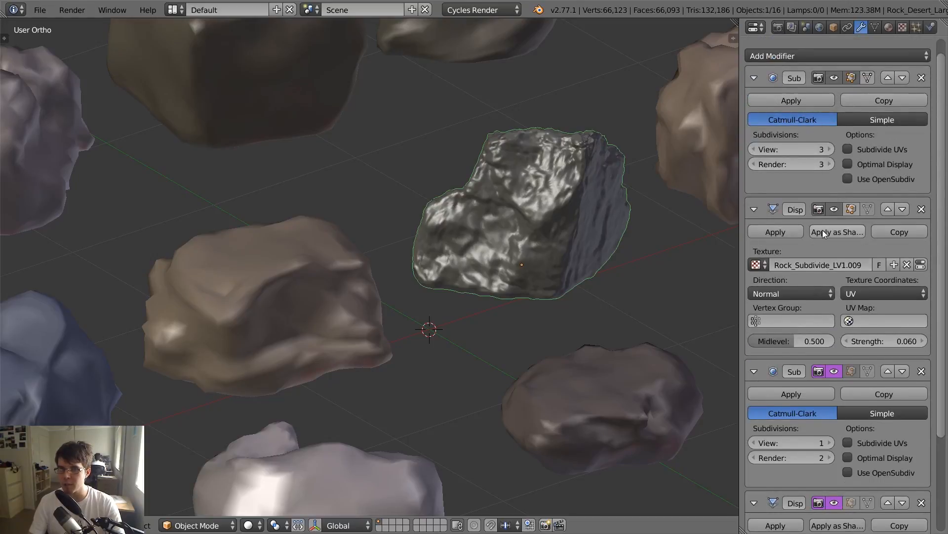
scroll(810, 247, "down", 6)
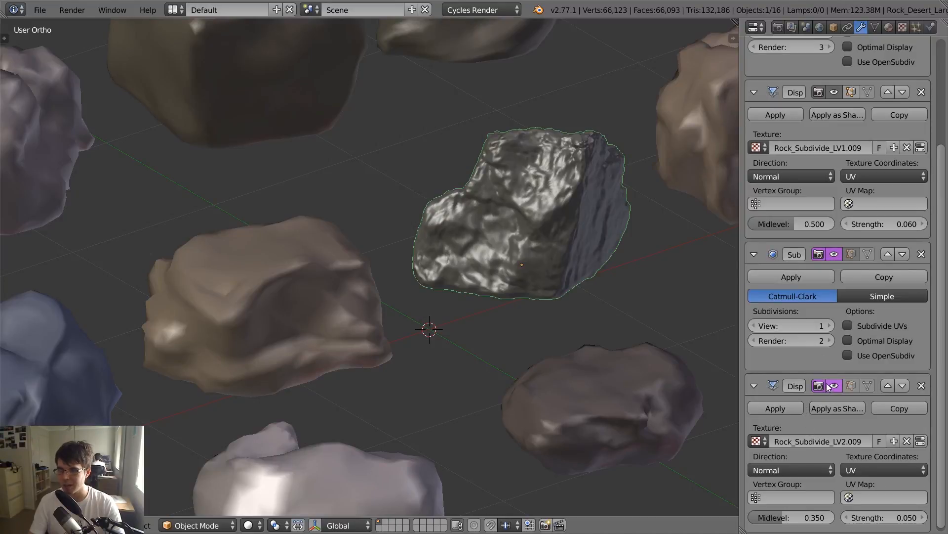
scroll(544, 278, "down", 4)
scroll(534, 277, "up", 1)
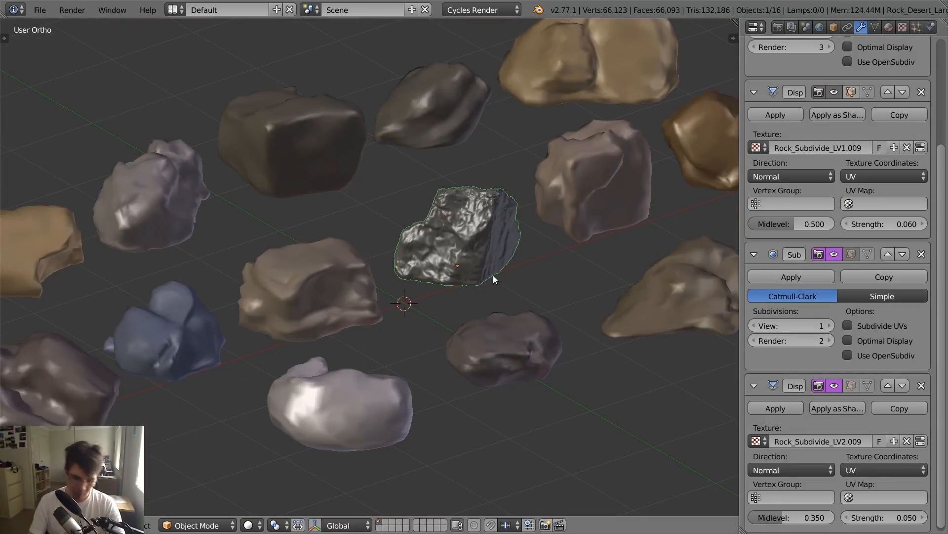
- Show the 3D view's sidebar with only the rock's custom properties expanded, and widen it until the property names are readable
key("n")
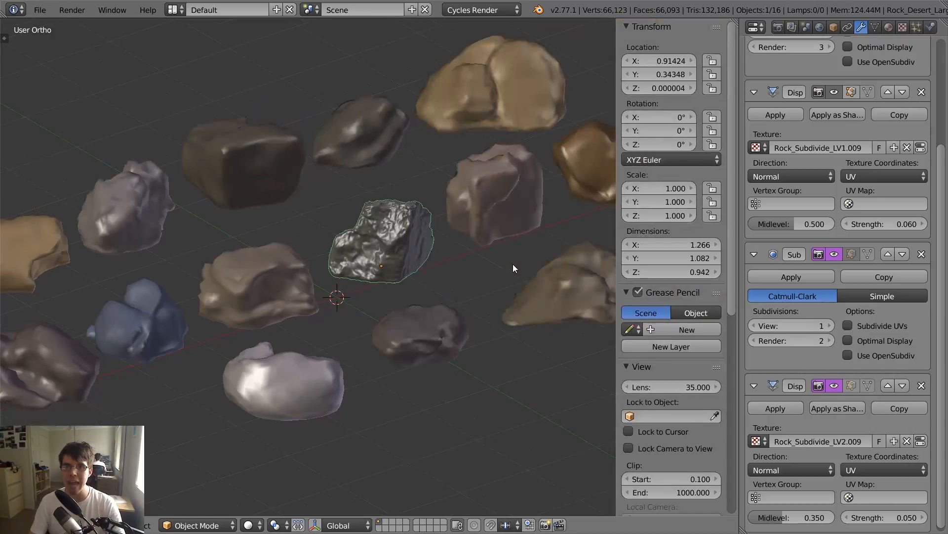
left_click(628, 25)
left_click(627, 48)
left_click(627, 58)
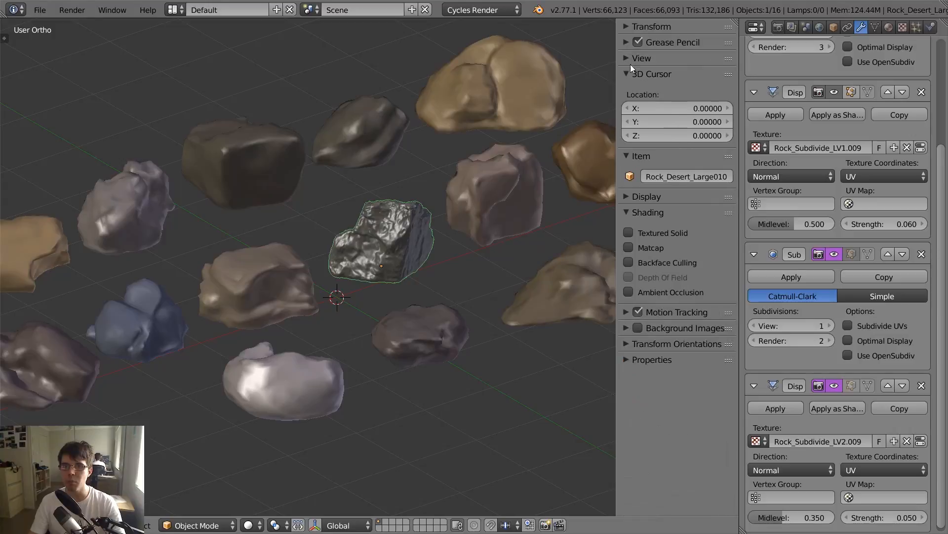
left_click(628, 73)
left_click(627, 89)
left_click(627, 121)
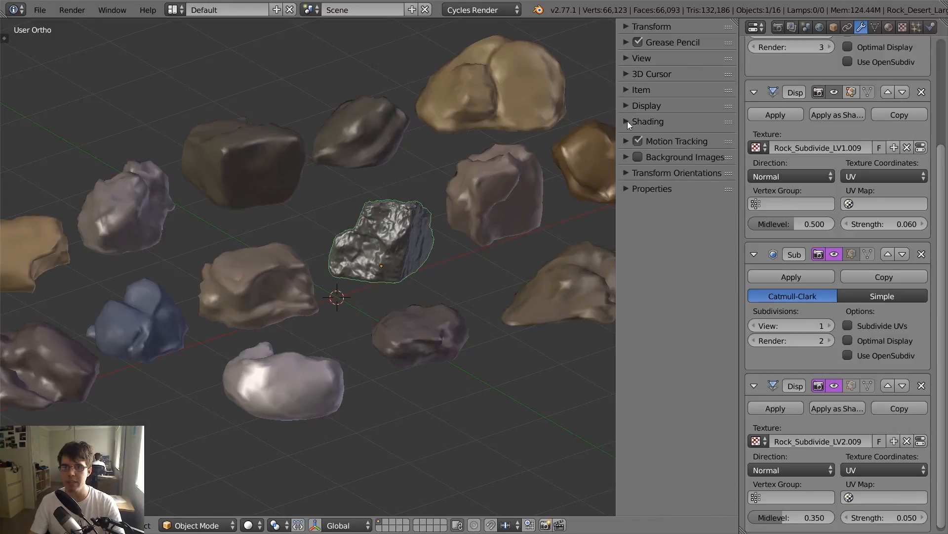
left_click(627, 184)
left_click_drag(618, 217, 536, 200)
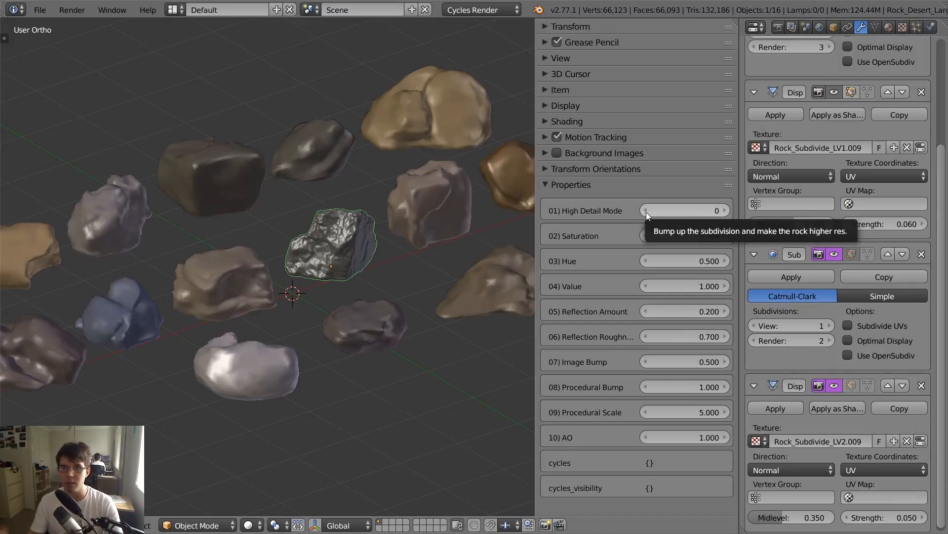
- Try High Detail Mode at 1 on the shiny dark rock, examine its surface, and return the value to 0
left_click(727, 209)
scroll(397, 266, "up", 5)
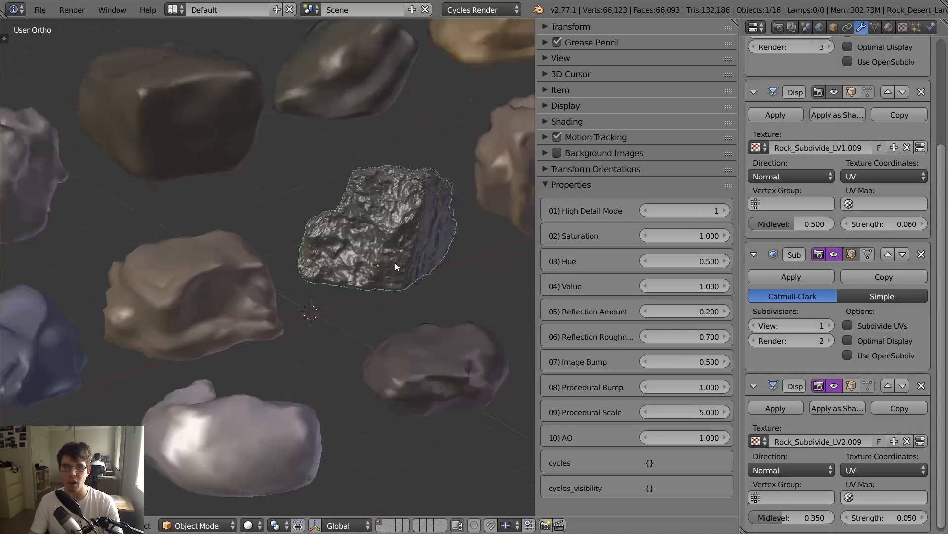
middle_click_drag(470, 239, 345, 276, "shift")
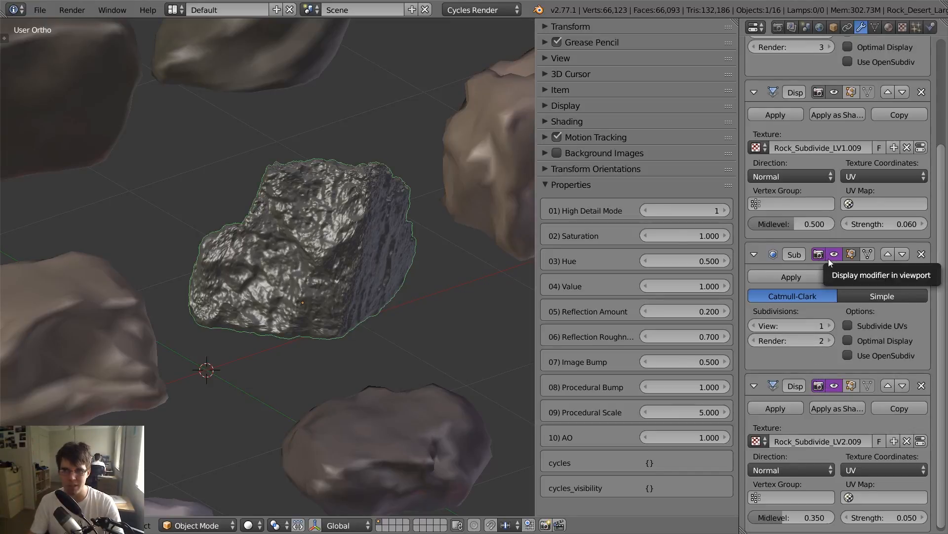
scroll(481, 314, "down", 4)
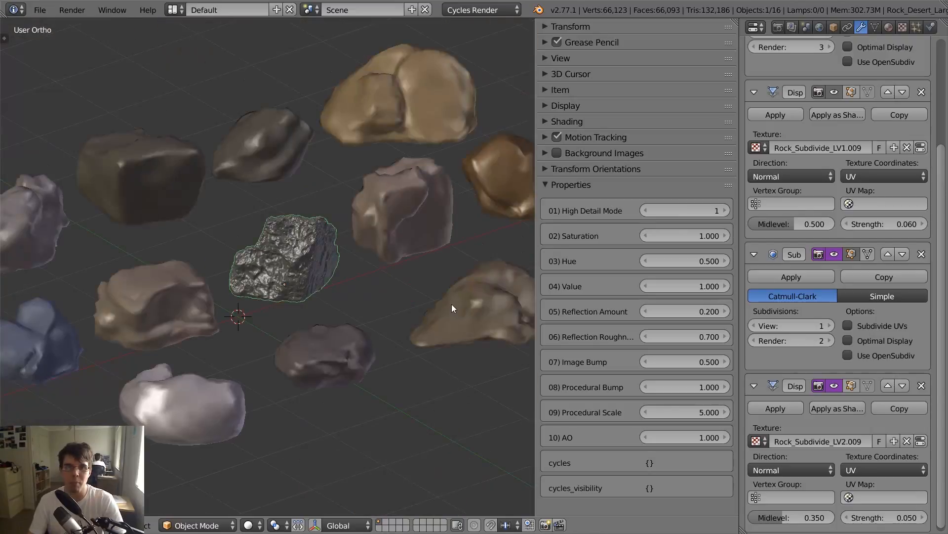
left_click(645, 211)
scroll(488, 297, "down", 3)
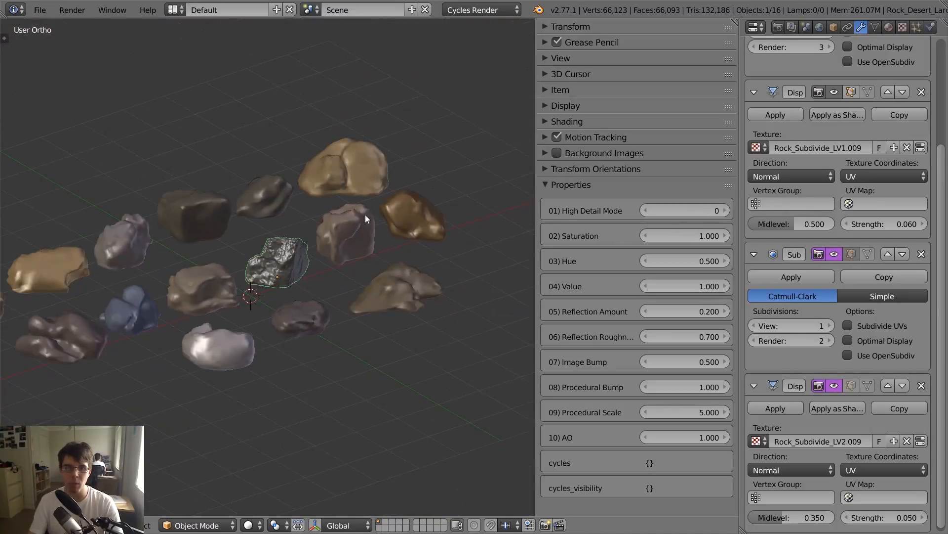
- Try a viewport subdivision level of 3 on the orange-brown rock's first Subdivision Surface modifier and return it to 0
right_click(440, 226)
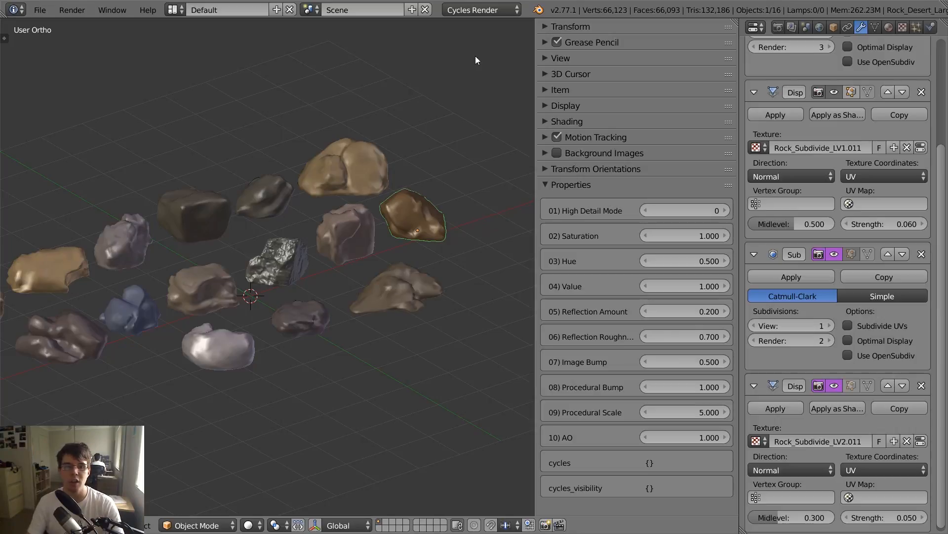
scroll(206, 200, "down", 3)
scroll(292, 214, "up", 1)
scroll(292, 214, "up", 3)
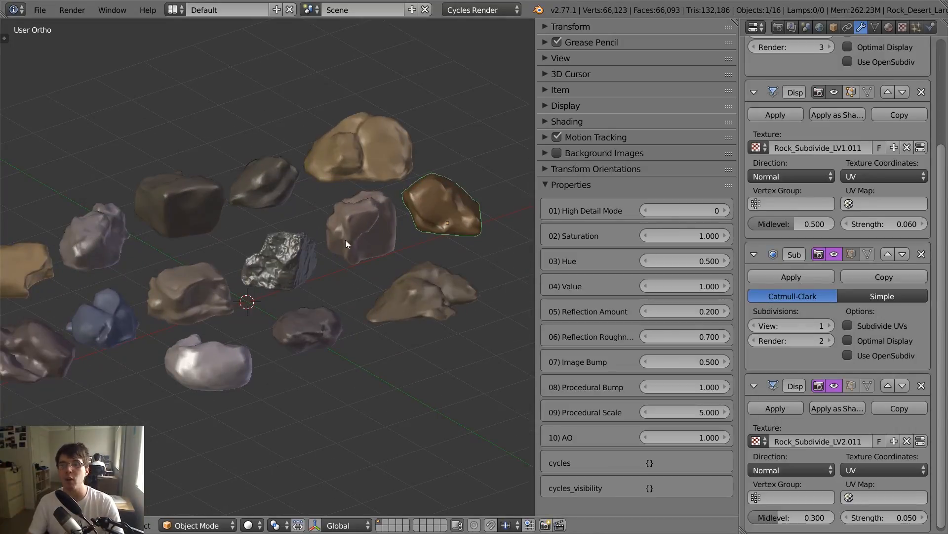
scroll(827, 141, "up", 5)
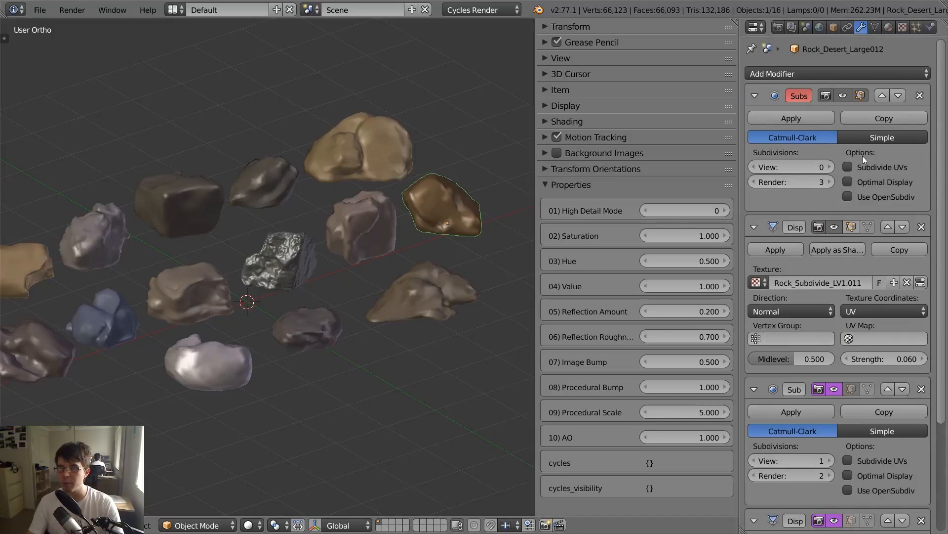
left_click(831, 167)
left_click(831, 167)
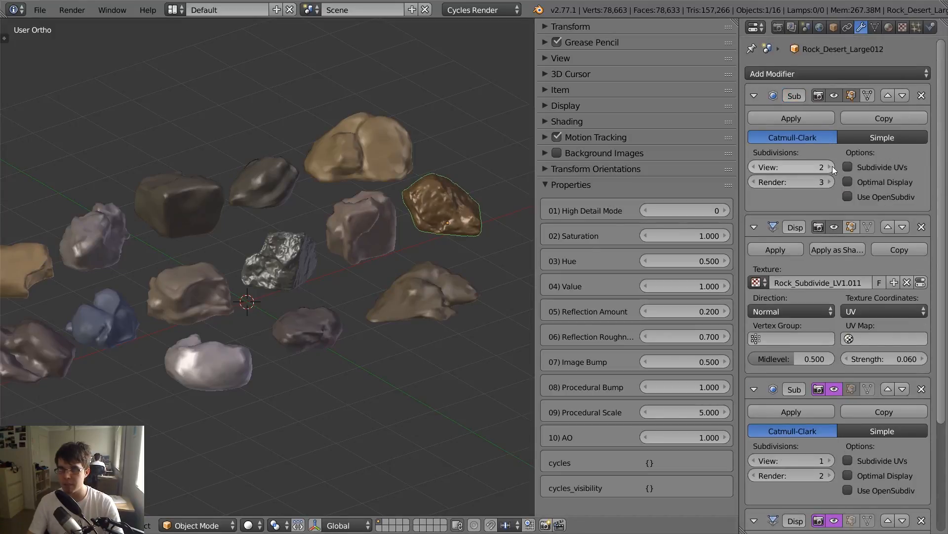
left_click(832, 167)
scroll(513, 240, "up", 3)
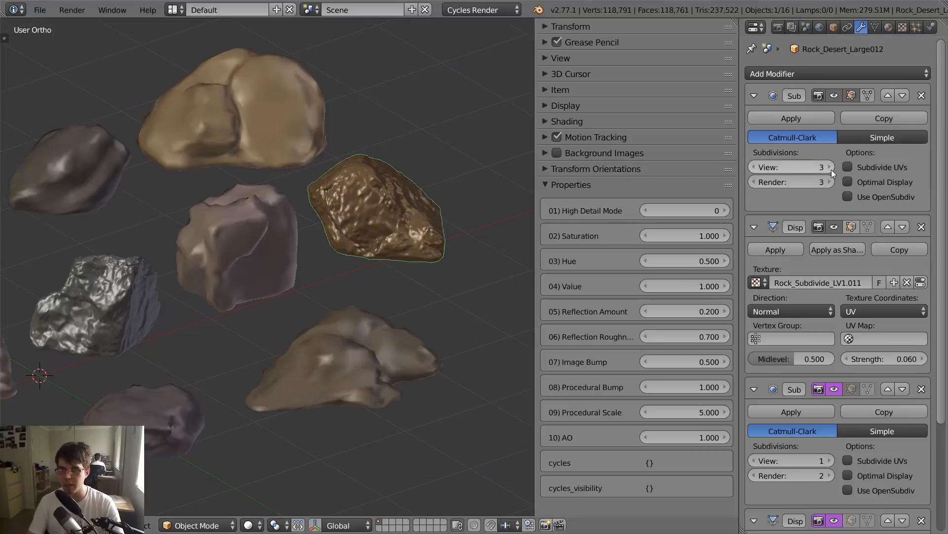
left_click(754, 167)
left_click(755, 166)
left_click(754, 167)
scroll(329, 271, "down", 3)
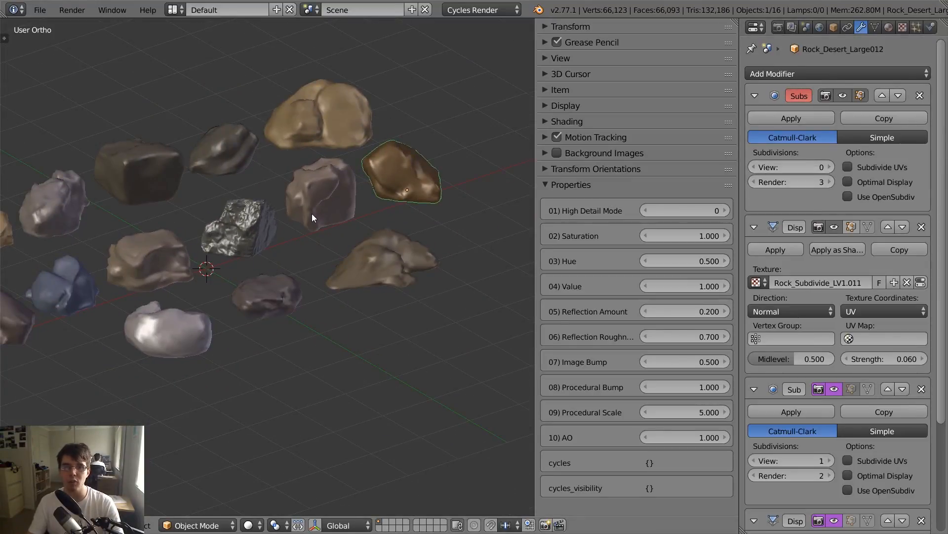
- Move the subdivided dark rock out of the middle of the group to the foreground beside the low brown rock
right_click(257, 236)
key("g")
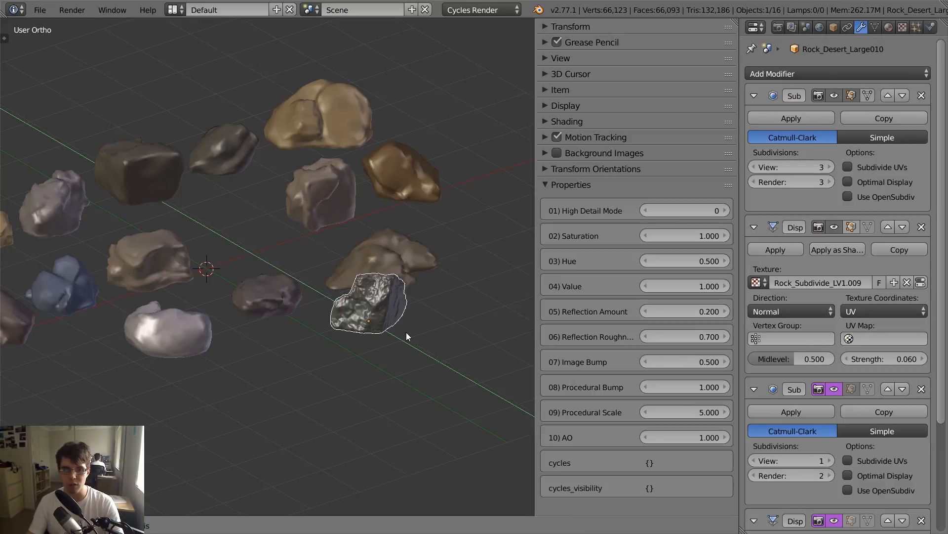
left_click(406, 336)
- Look through the camera and move it back to about X 1.37, Y -9.76, Z 1.17 so the rocks fit in the frame
middle_click_drag(405, 332, 220, 269)
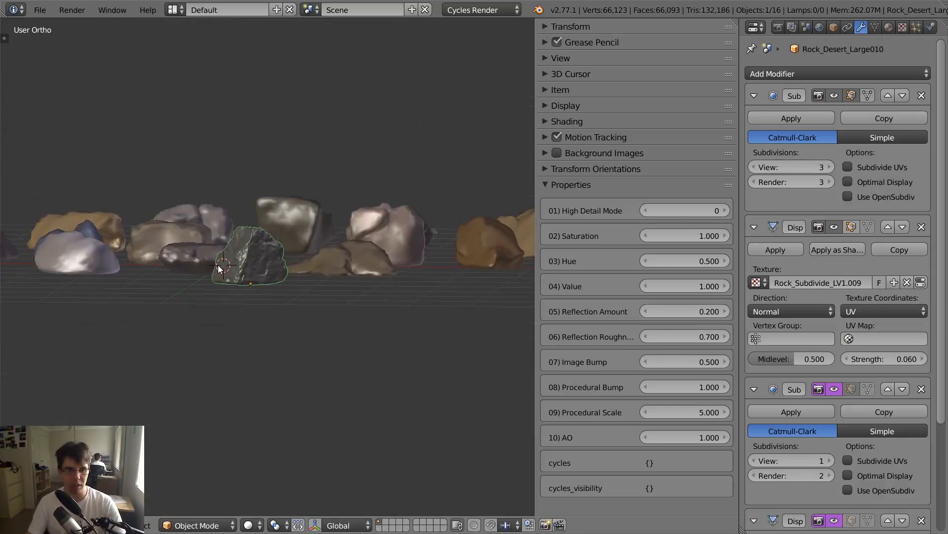
key("KP_0")
right_click(389, 196)
key("g")
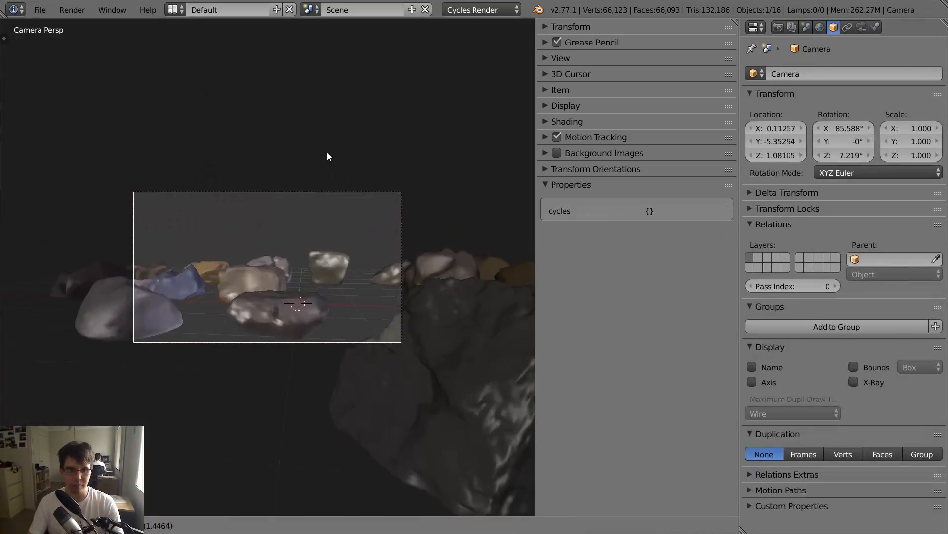
left_click(306, 265)
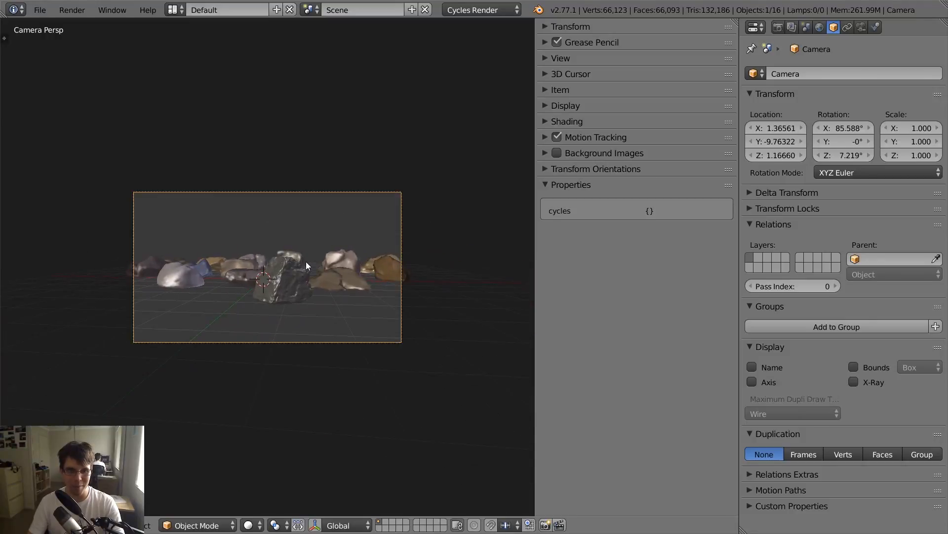
- Move the dark rock closer to the camera in the left foreground of the frame and rotate it about the Z axis
right_click(305, 264)
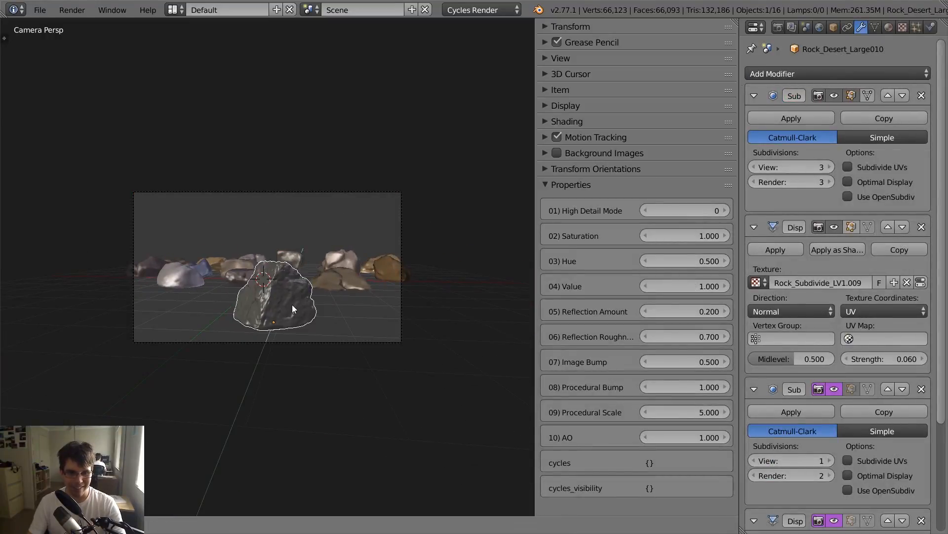
left_click(208, 298)
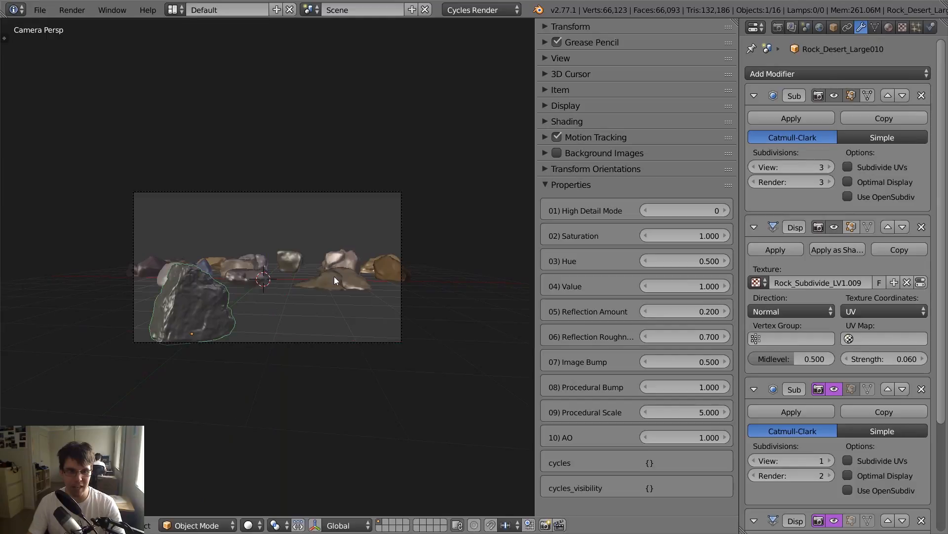
key("r")
key("z")
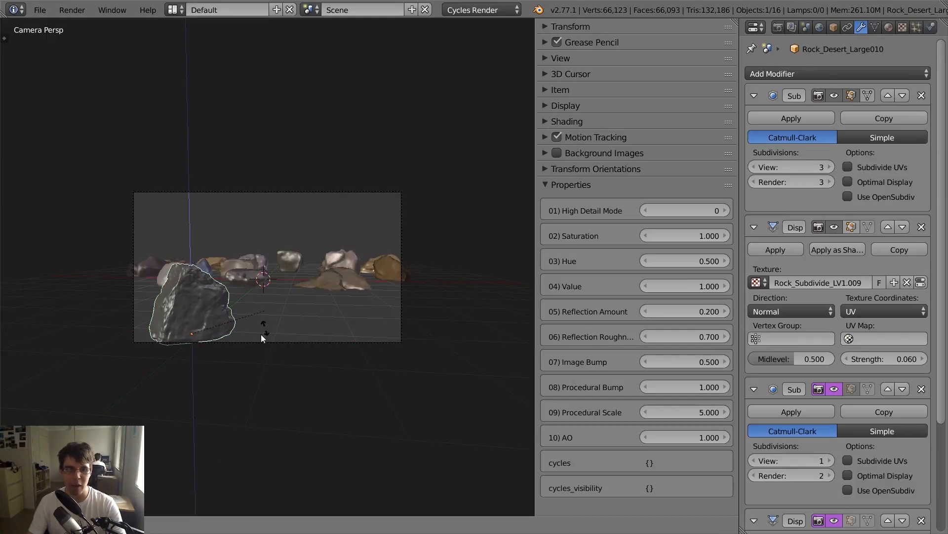
left_click(194, 368)
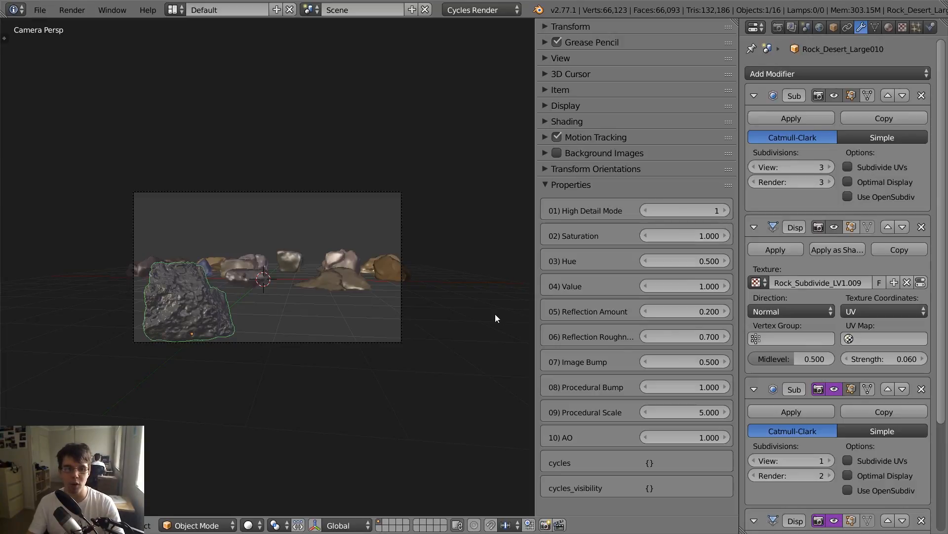
- Compare the foreground dark rock with the low brown rock, reset the dark rock's High Detail Mode to 0 and hide the sidebar
scroll(495, 314, "up", 3)
middle_click_drag(171, 352, 207, 310, "shift")
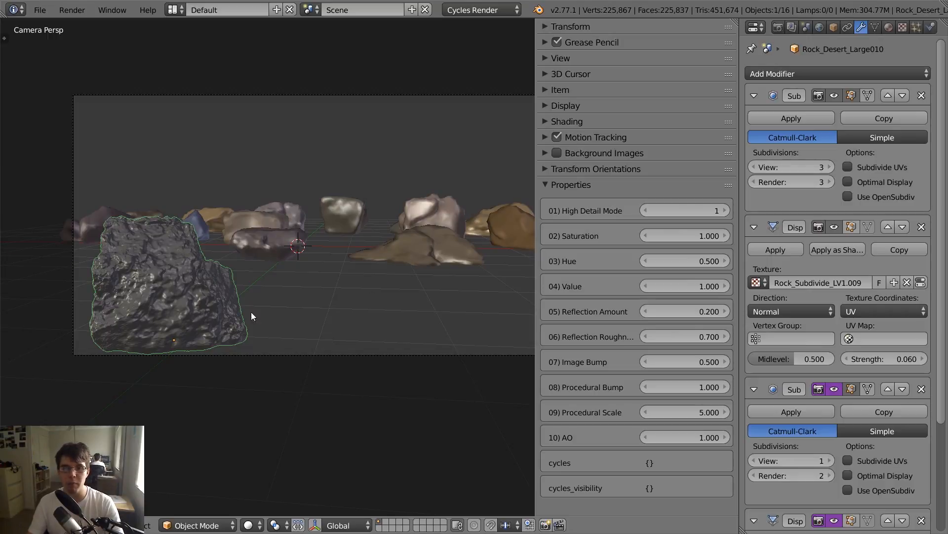
right_click(434, 246)
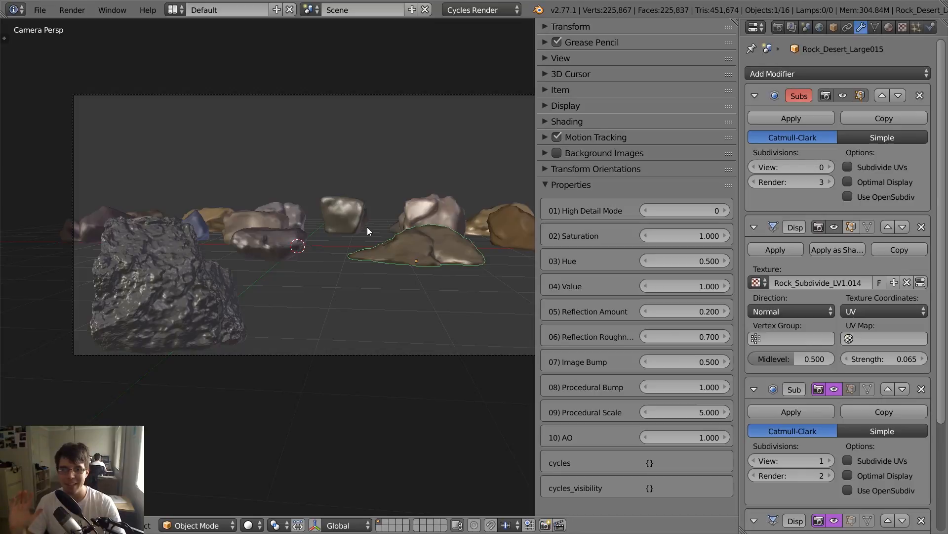
right_click(231, 287)
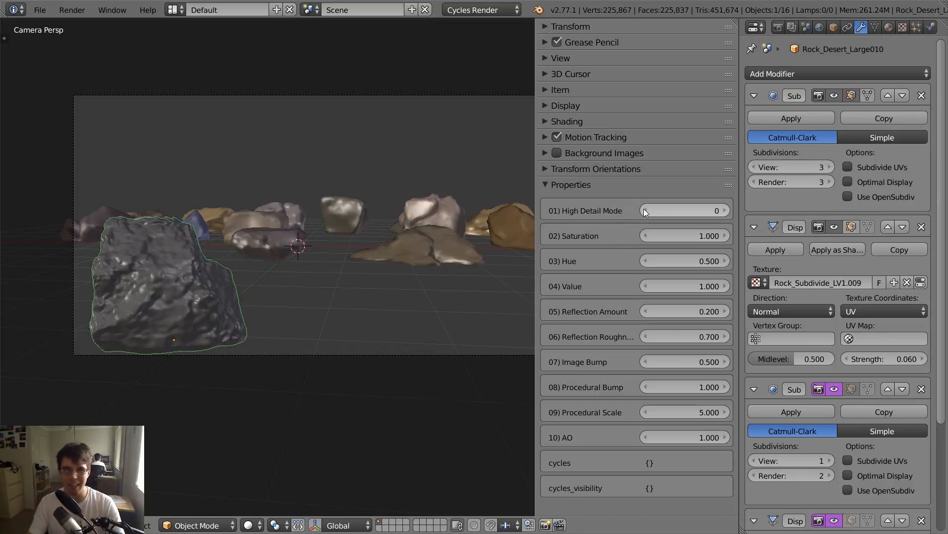
key("n")
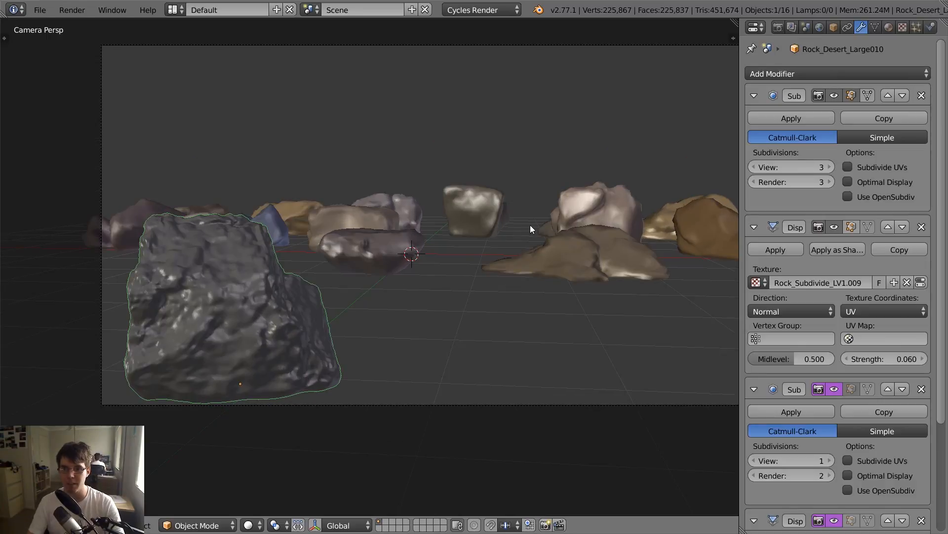
- Move the dark rock standing behind the low brown rock, Rock_Desert_Large004, away from the camera behind the group
scroll(544, 233, "down", 2)
scroll(536, 237, "up", 2)
middle_click_drag(602, 245, 450, 253, "shift")
key("KP_0")
right_click(486, 221)
middle_click_drag(526, 224, 468, 255, "shift")
key("g")
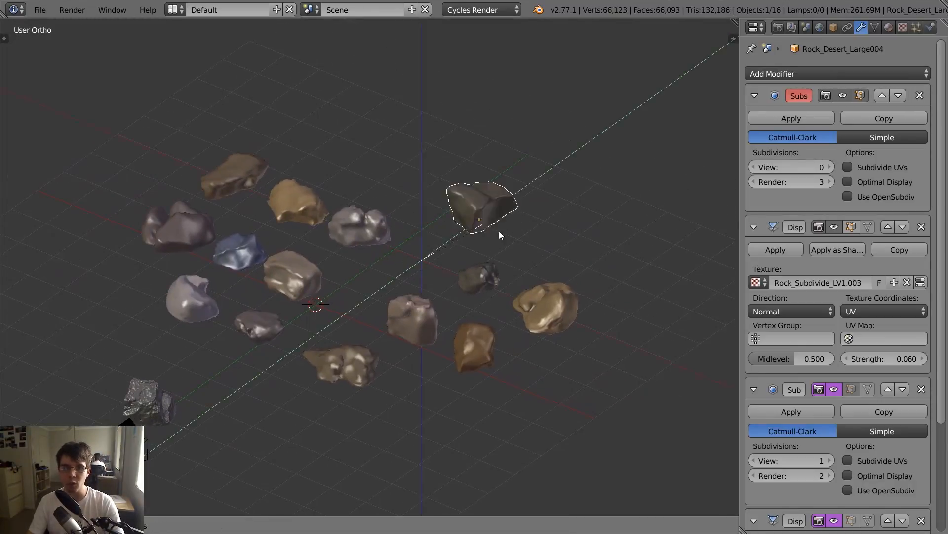
left_click(596, 168)
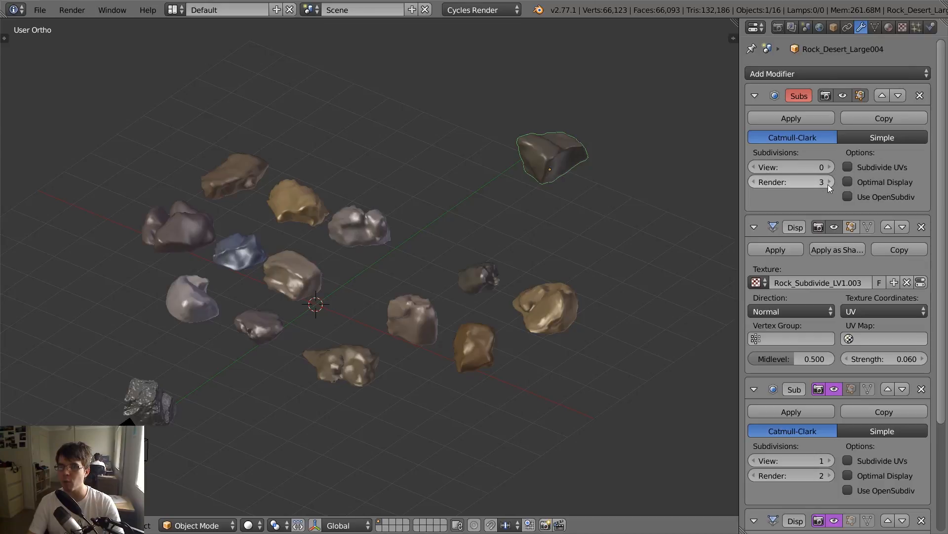
- Push the same rock farther into the background of the camera view and rotate it about the Z axis
key("KP_0")
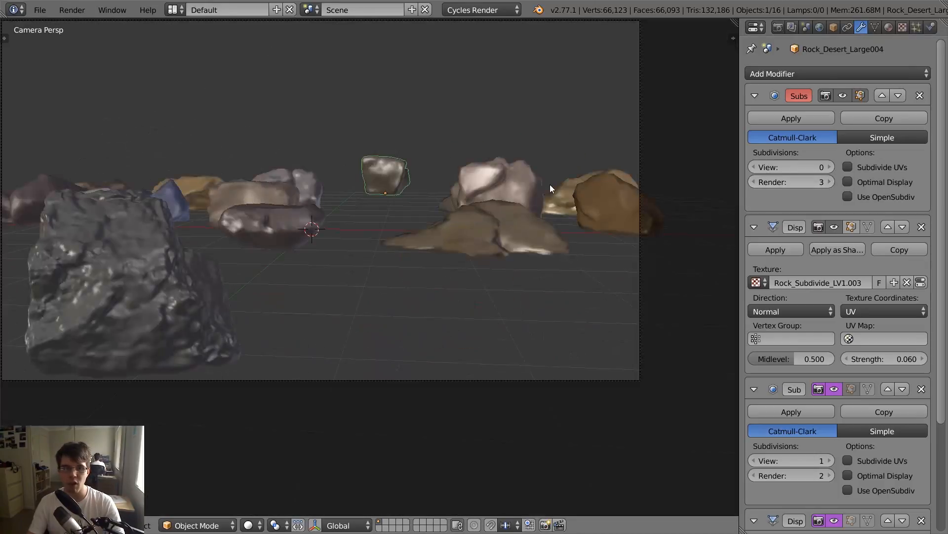
left_click(511, 171)
key("r")
key("z")
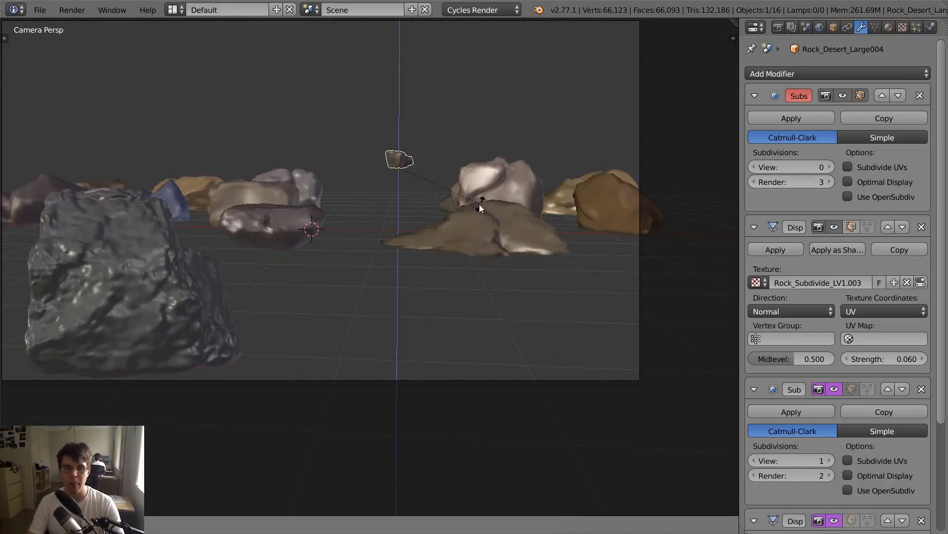
left_click(480, 203)
- Try 3 View subdivisions on the distant rock, and set its first Subdivision Surface modifier to View 1 and Render 1
left_click(831, 167)
left_click(831, 166)
left_click(831, 166)
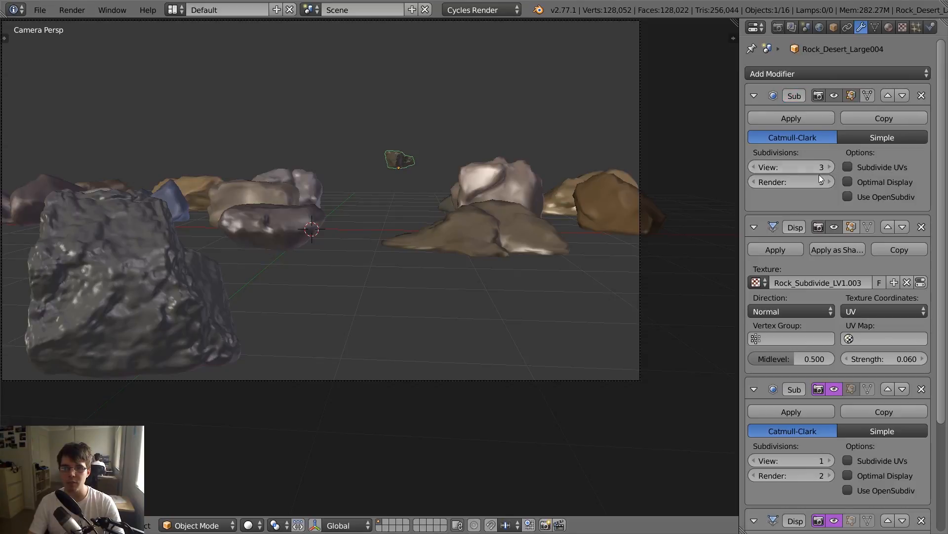
left_click(756, 167)
left_click(756, 167)
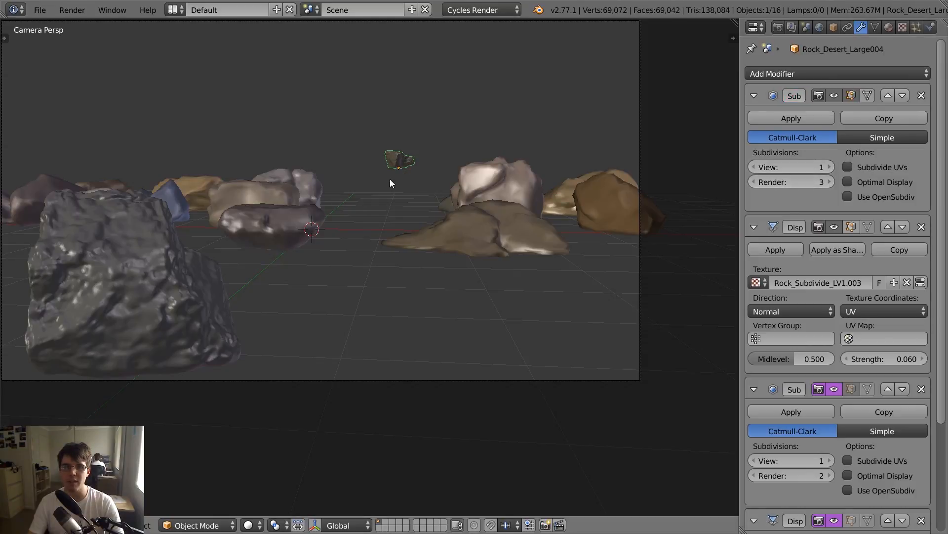
left_click(756, 181)
left_click(756, 181)
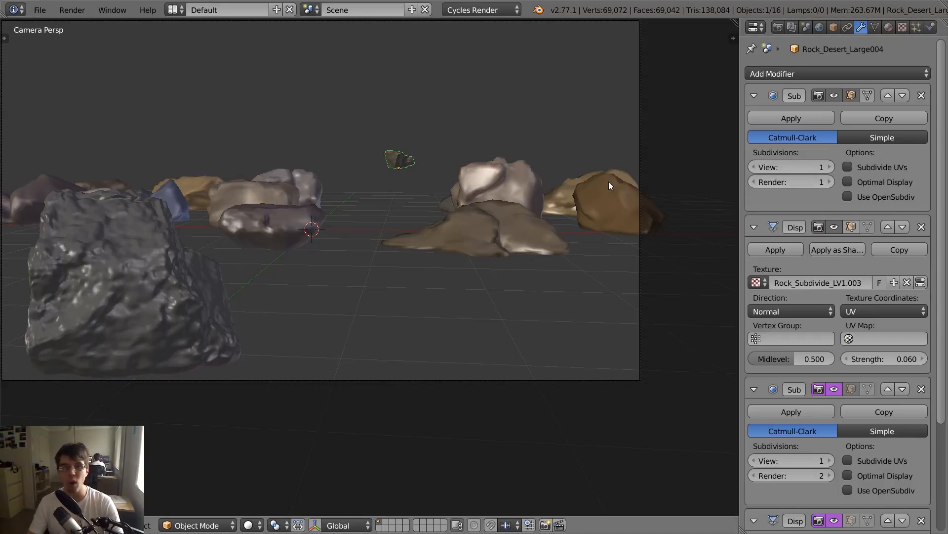
- Select the pinkish rock behind the low brown rock and move it far behind the group
right_click(539, 179)
middle_click_drag(539, 179, 576, 235)
scroll(568, 299, "down", 4)
key("g")
middle_click_drag(555, 305, 436, 165)
left_click(476, 148)
scroll(476, 149, "down", 3)
key("g")
left_click(424, 169)
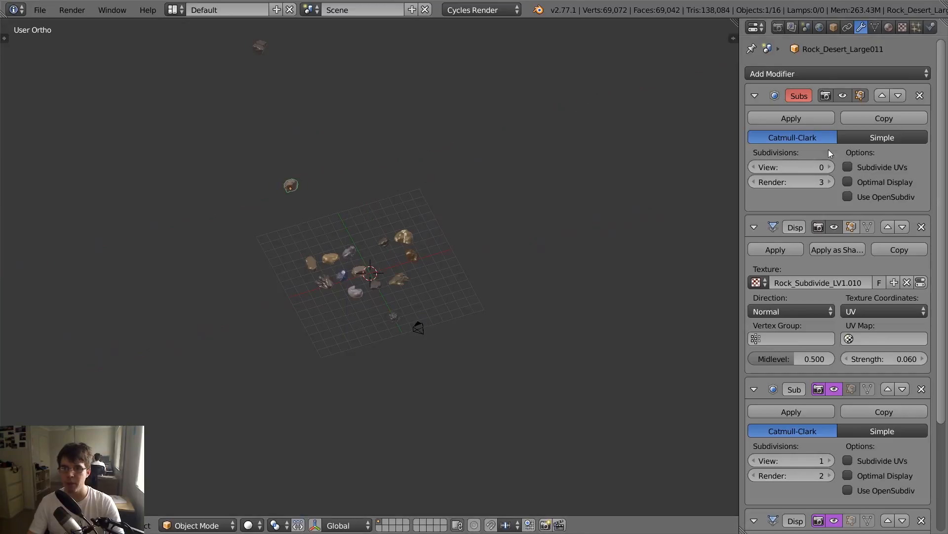
- Move the pinkish rock even farther back, away from the grid and the remaining rocks
scroll(257, 240, "up", 2)
key("g")
middle_click_drag(276, 232, 356, 140)
left_click(381, 195)
key("g")
left_click(356, 140)
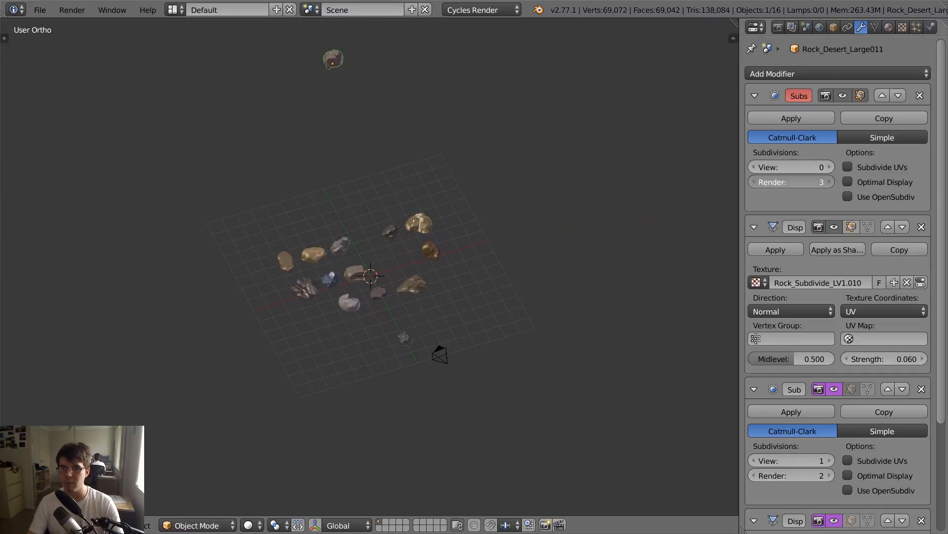
- Set the pinkish rock's first Subdivision Surface to Render 1 and shift it along the X axis into the camera frame's right background
left_click_drag(753, 181, 744, 181)
key("g")
middle_click_drag(536, 223, 552, 218)
left_click(552, 218)
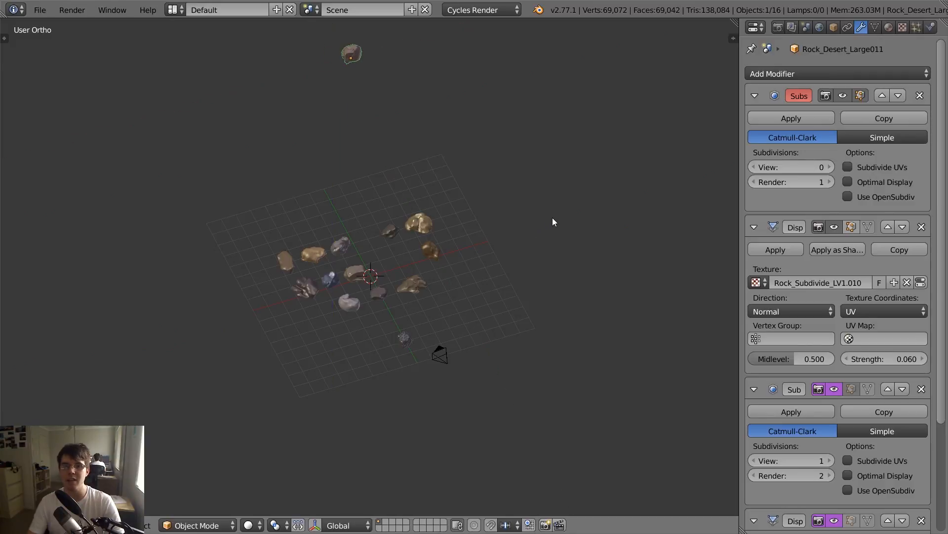
key("KP_0")
key("g")
key("x")
left_click(576, 219)
scroll(432, 220, "down", 1)
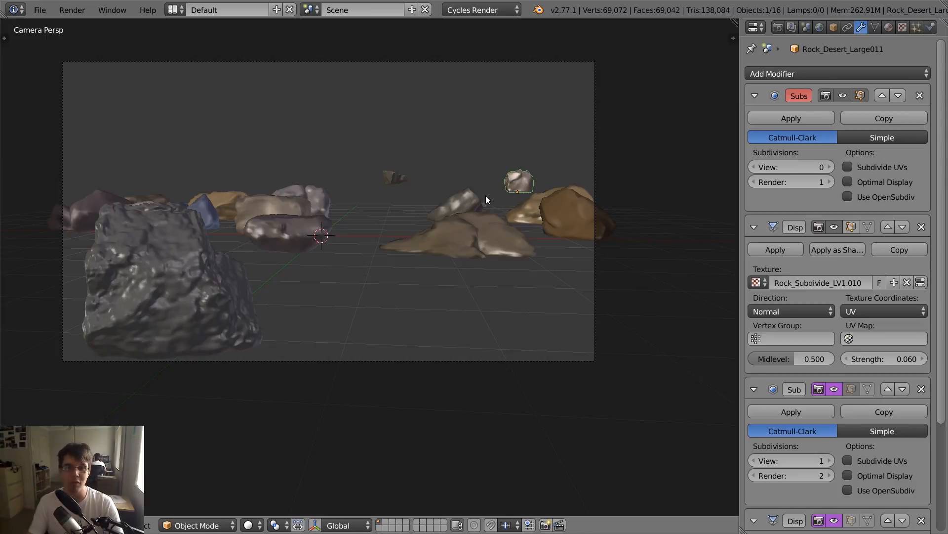
- Move the orange-brown rock from the right edge of the camera frame into the far left background
left_click_drag(765, 178, 786, 178)
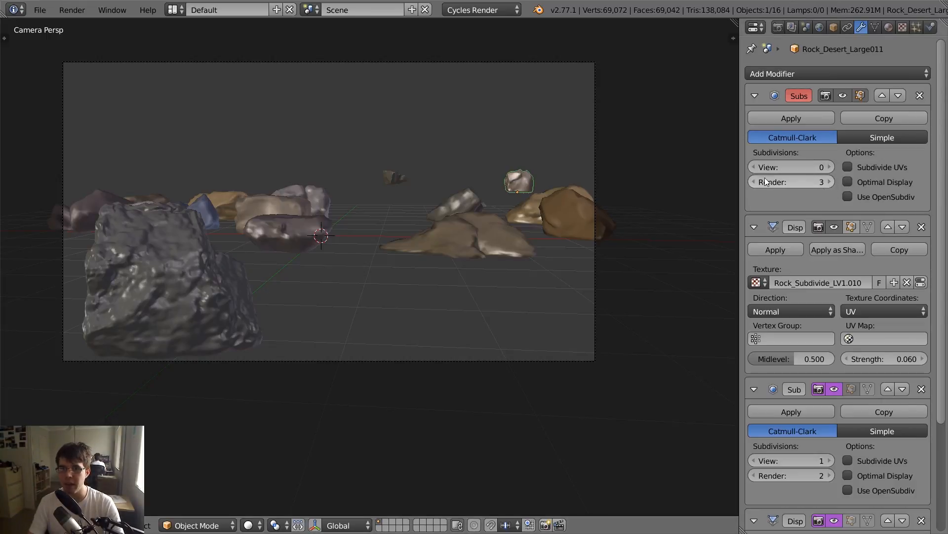
right_click(559, 209)
key("g")
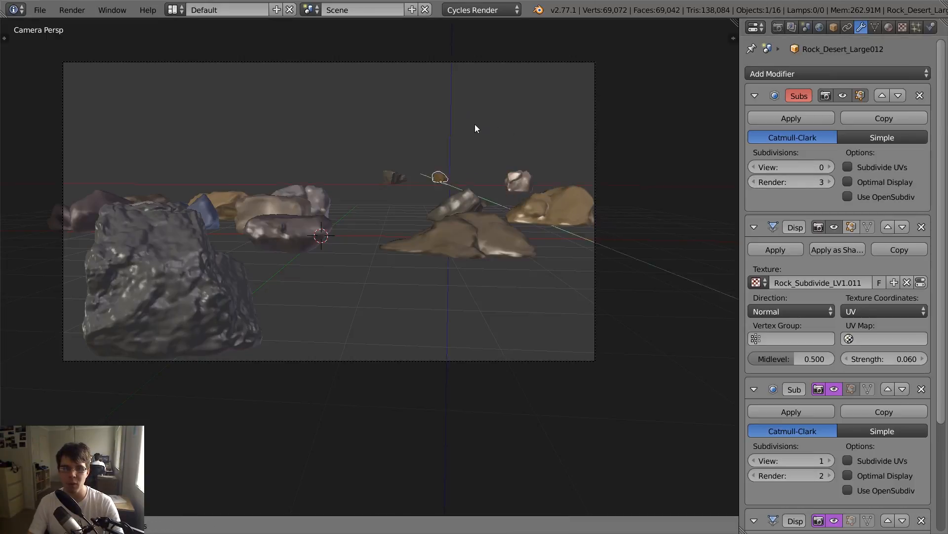
key("x")
left_click(218, 152)
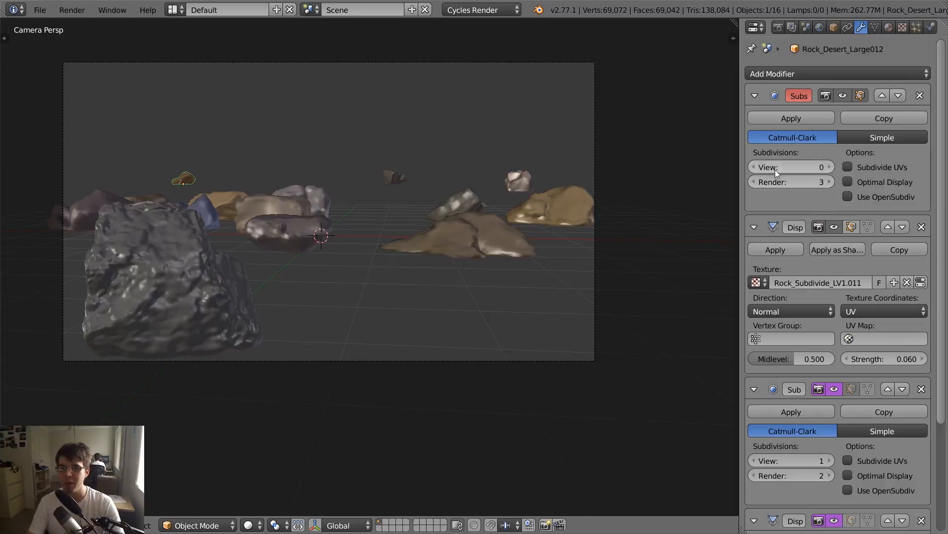
- Select the tan rock on the group's right side and show its custom properties with the rock in close view
right_click(518, 181)
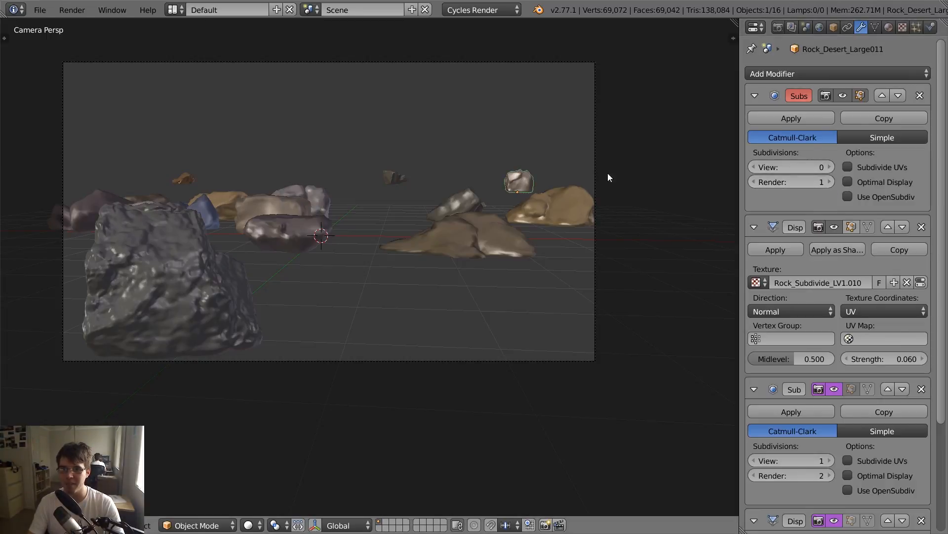
right_click(571, 203)
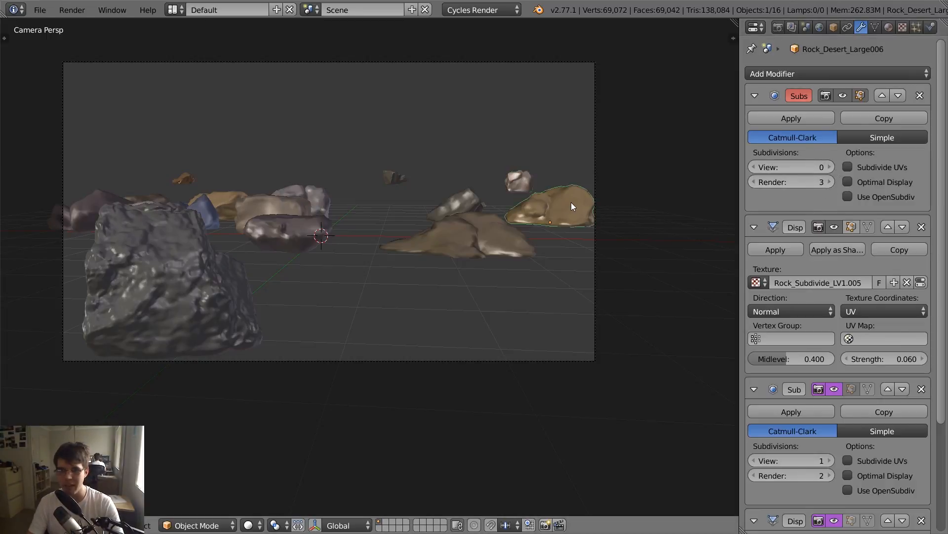
middle_click_drag(571, 203, 369, 261)
scroll(369, 261, "up", 1)
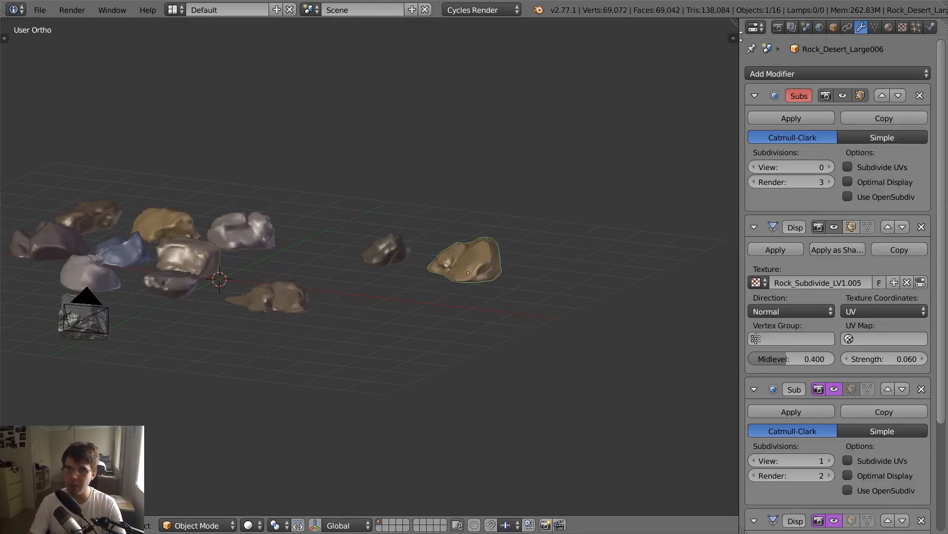
key("n")
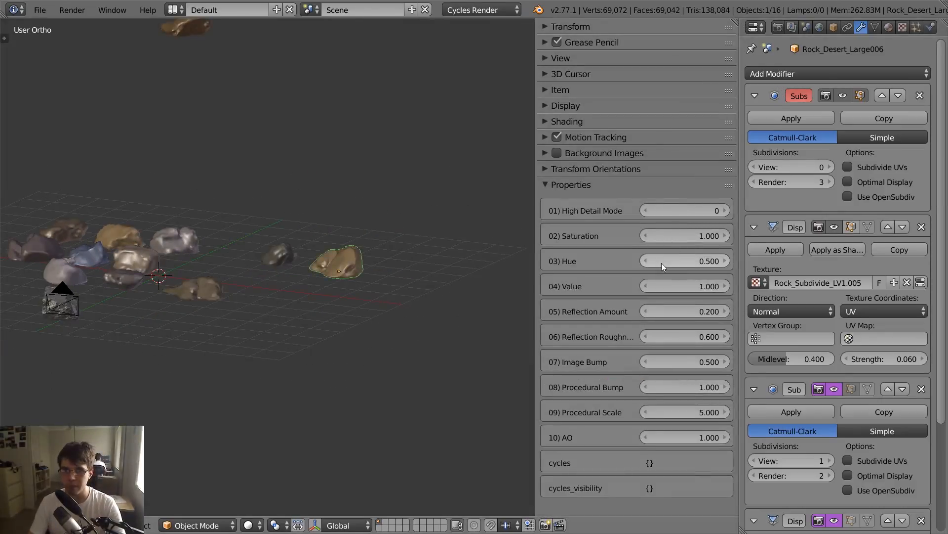
middle_click_drag(484, 286, 378, 292)
scroll(378, 291, "up", 7)
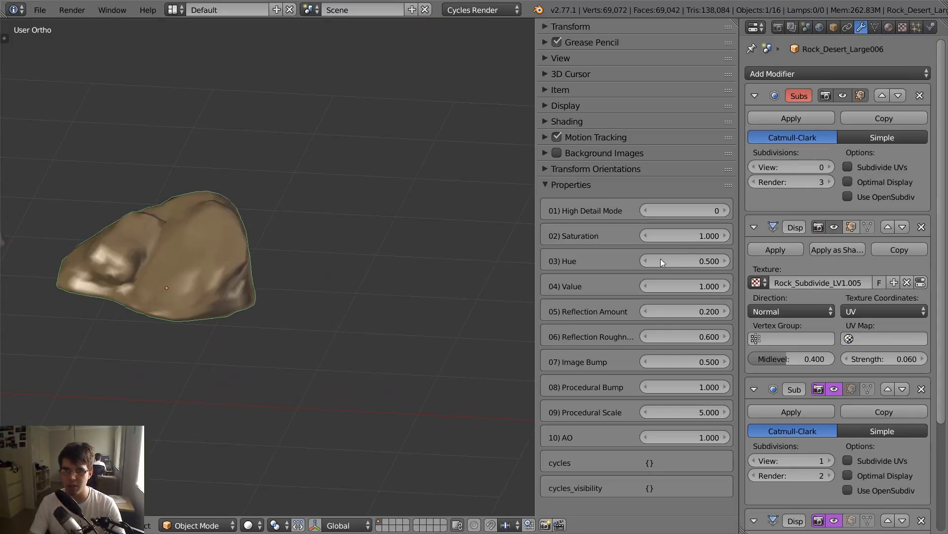
- Preview the tan rock in rendered shading, enable Pro Lighting: Skies and set the sky rotation to 180°
key("shift+z")
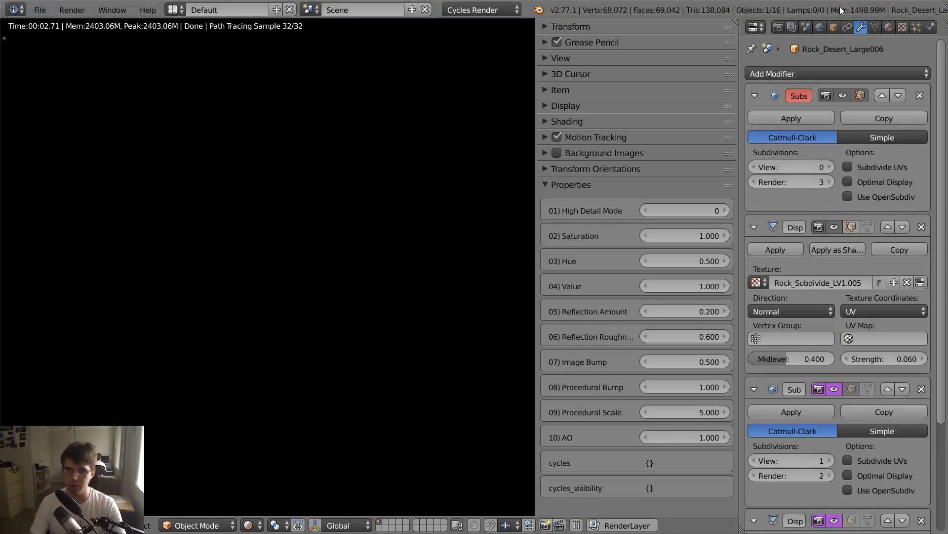
left_click(820, 27)
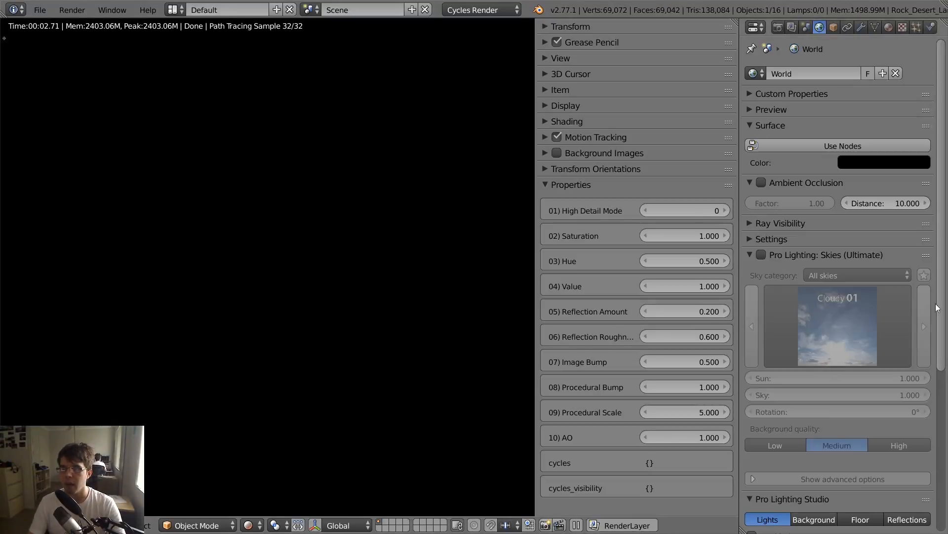
left_click(763, 252)
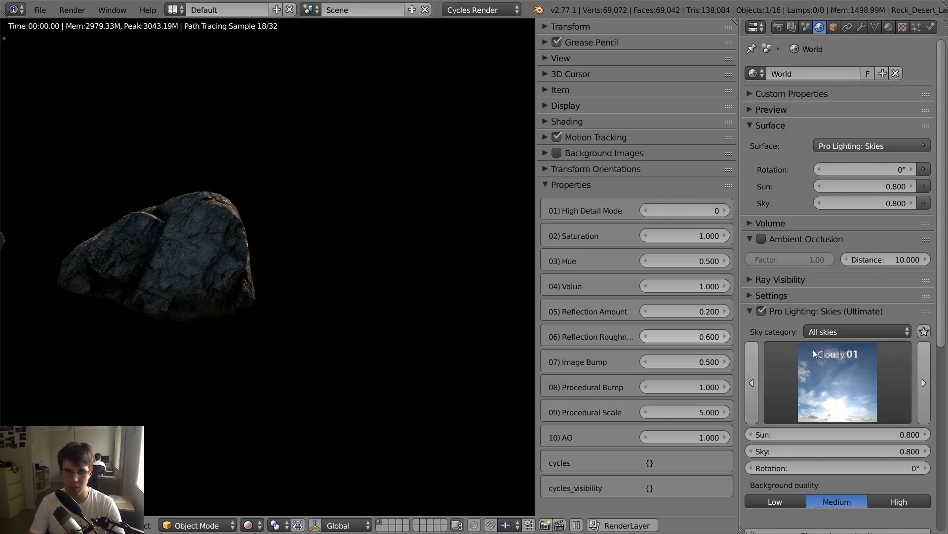
left_click(829, 468)
type("180")
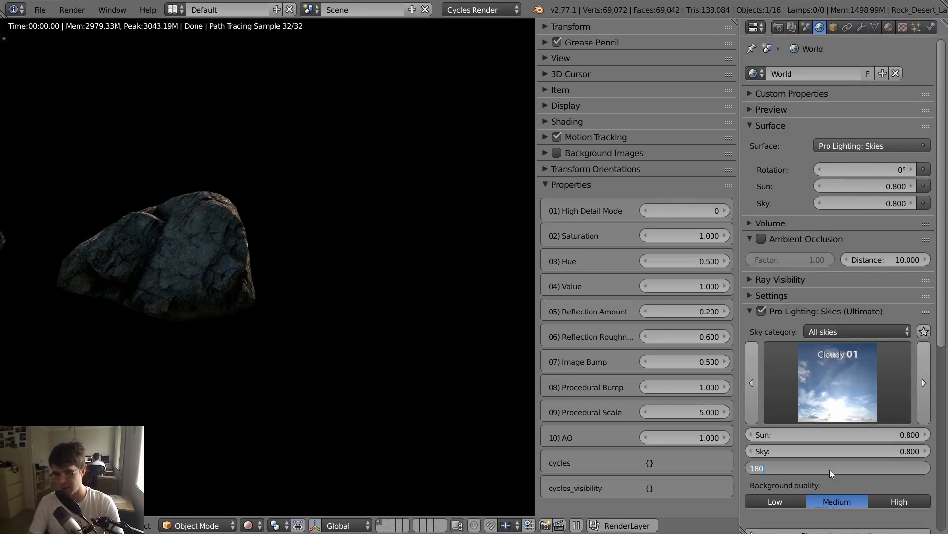
key("Return")
middle_click_drag(284, 302, 329, 255)
scroll(260, 224, "up", 2)
scroll(316, 252, "up", 1)
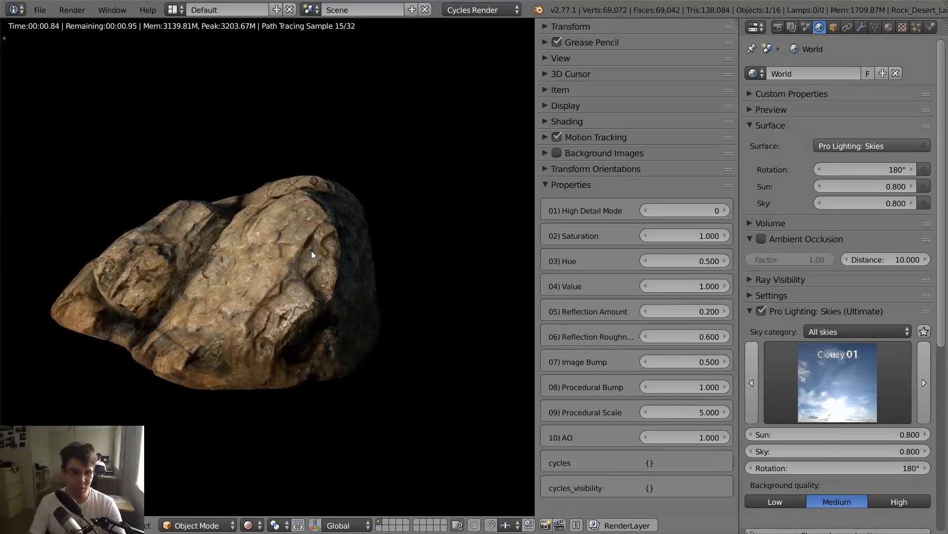
- Set the tan rock's Saturation to 0.5 and its Value to 0.3
left_click(699, 236)
key("Escape")
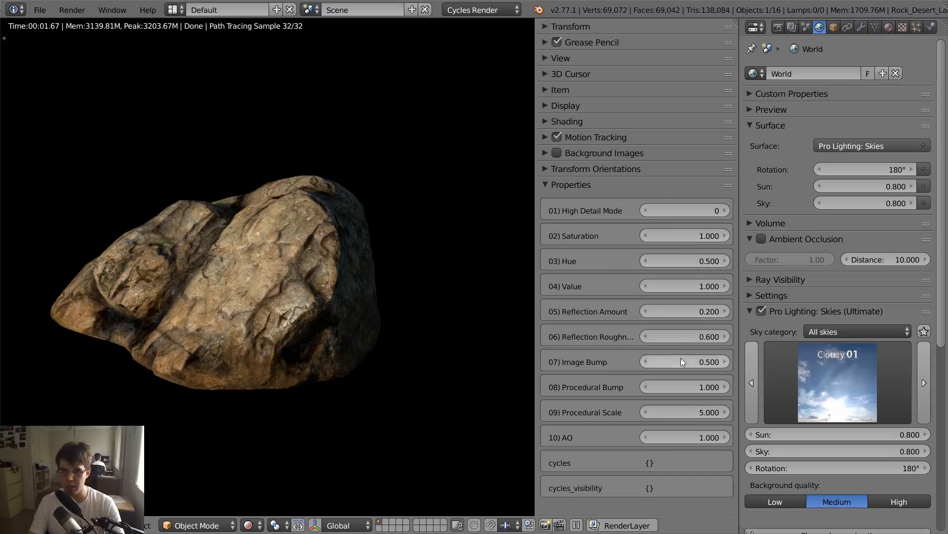
left_click(697, 237)
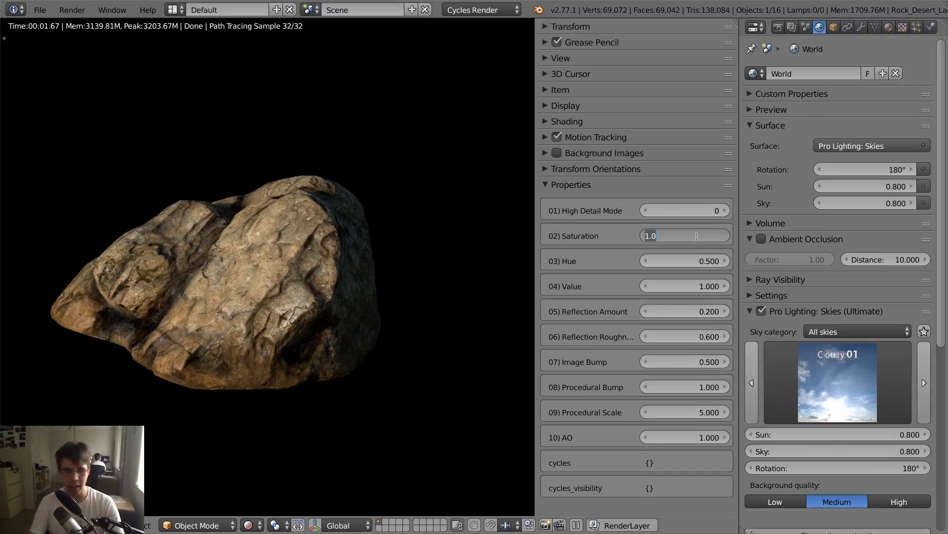
type("0.5")
key("Return")
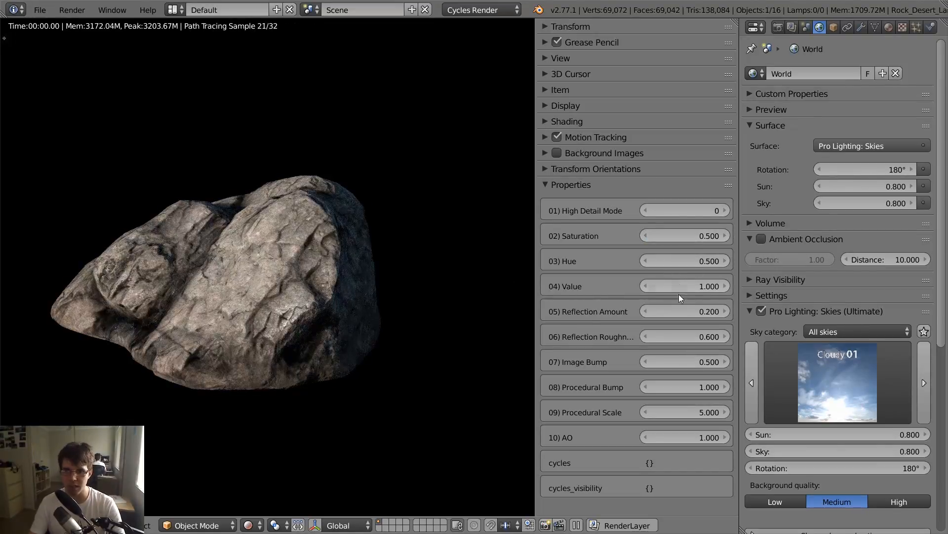
left_click(681, 287)
type("0.3")
key("Return")
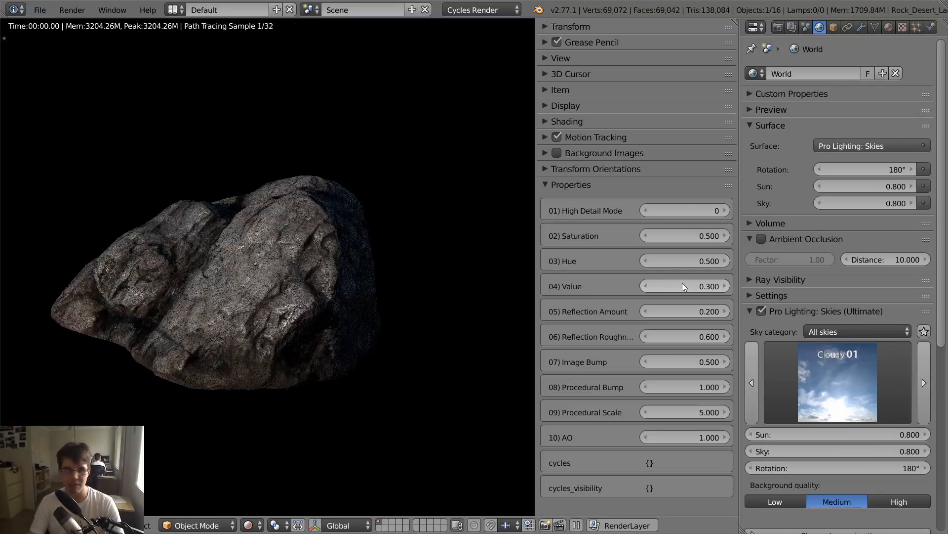
- Examine the recoloured rock next to its neighbours in rendered shading, and the whole layout in solid shading
mouse_move(345, 304)
middle_mouse_down()
mouse_move(311, 301)
mouse_move(344, 316)
middle_mouse_up()
scroll(266, 310, "down", 3)
scroll(256, 321, "up", 2)
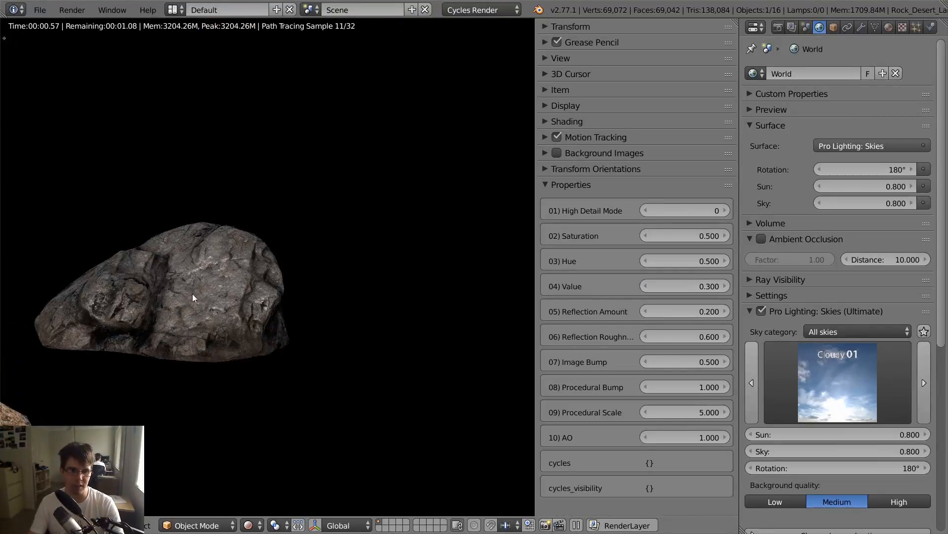
middle_click_drag(257, 264, 303, 311)
scroll(343, 298, "down", 3)
scroll(297, 314, "down", 2)
scroll(292, 316, "up", 2)
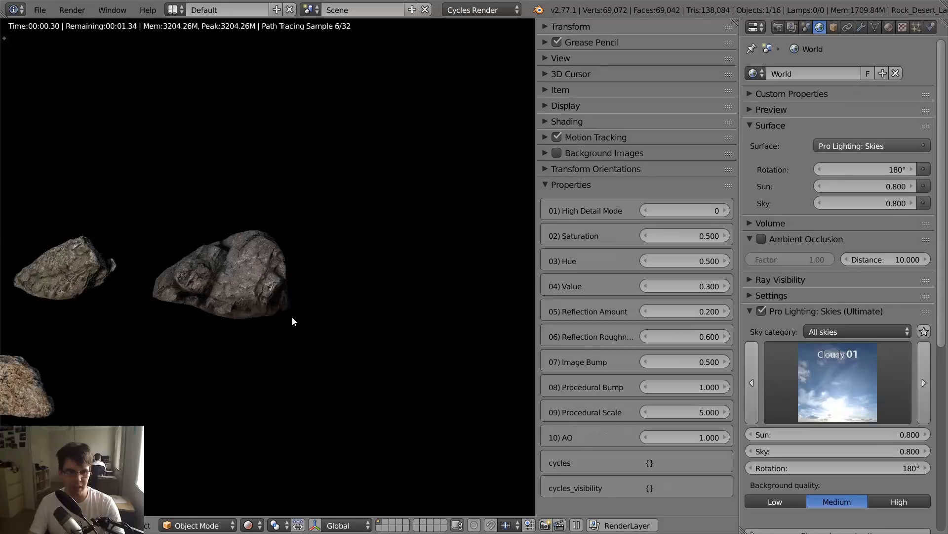
key("shift+z")
scroll(247, 296, "down", 9)
middle_click_drag(244, 296, 274, 290, "shift")
scroll(271, 289, "up", 2)
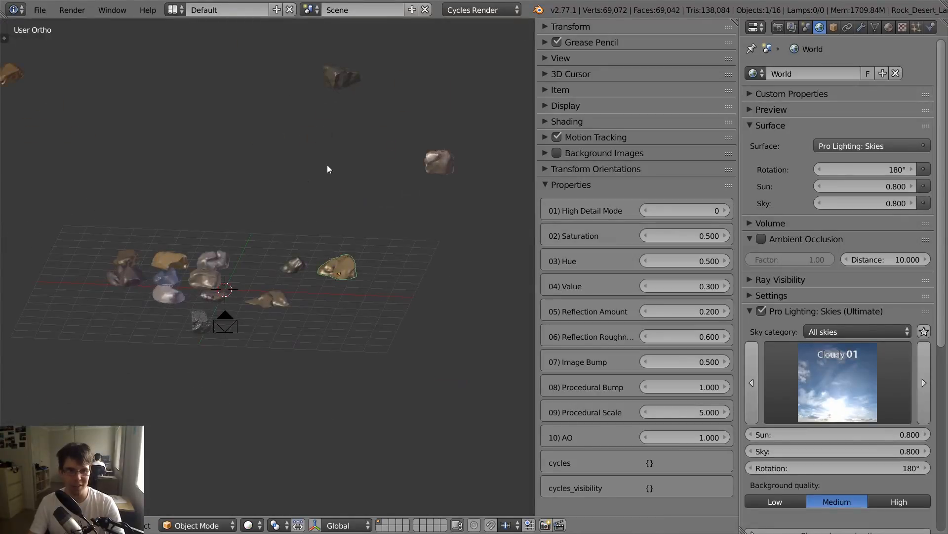
scroll(306, 178, "up", 2)
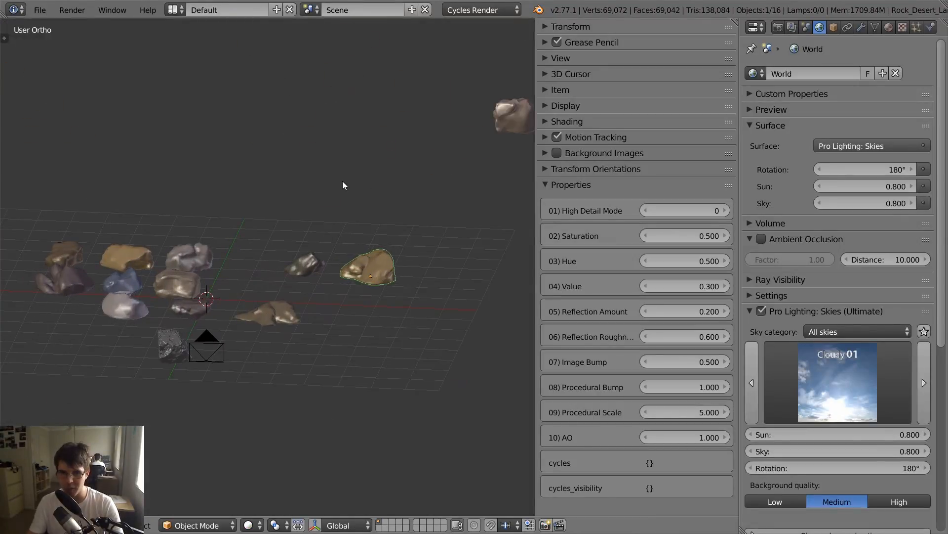
- Frame the selected tan rock in rendered shading and set its Reflection Roughness to 0.3
key("KP_Decimal")
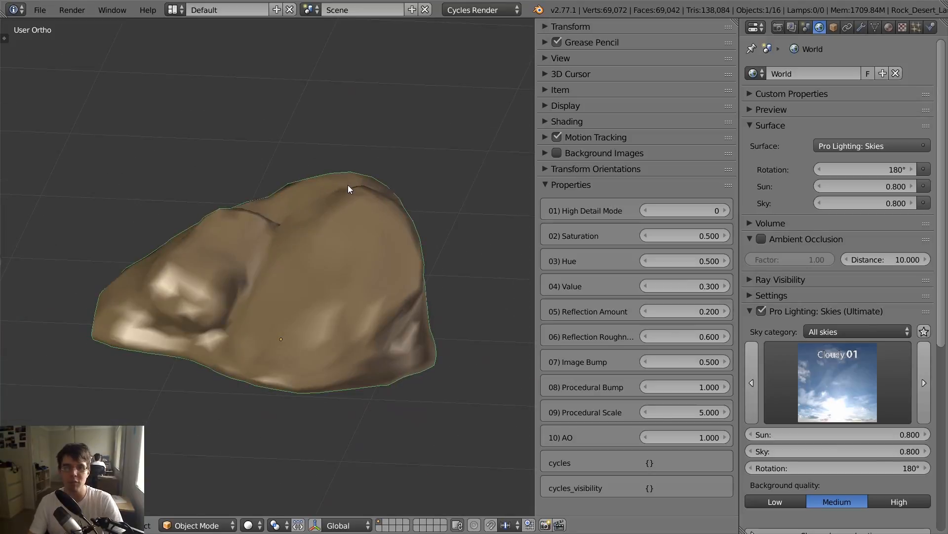
key("shift+z")
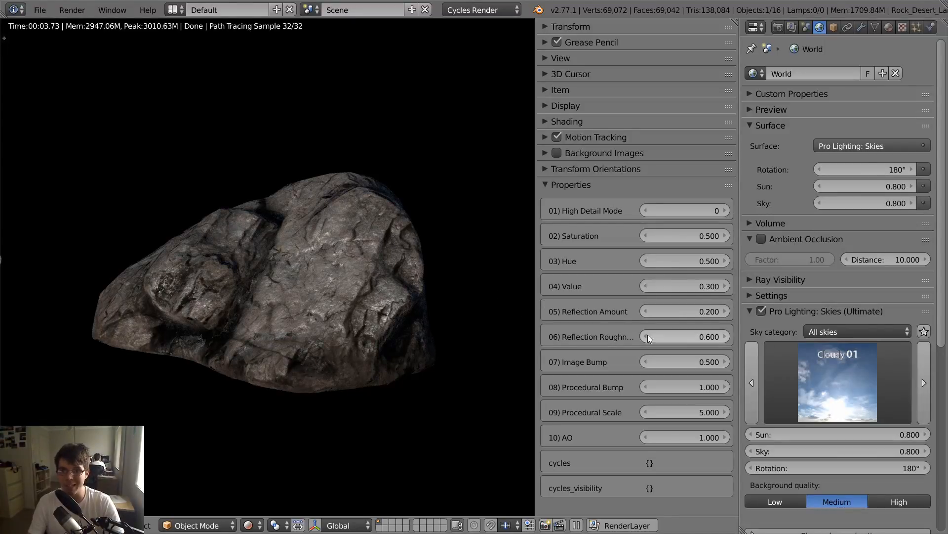
left_click(694, 336)
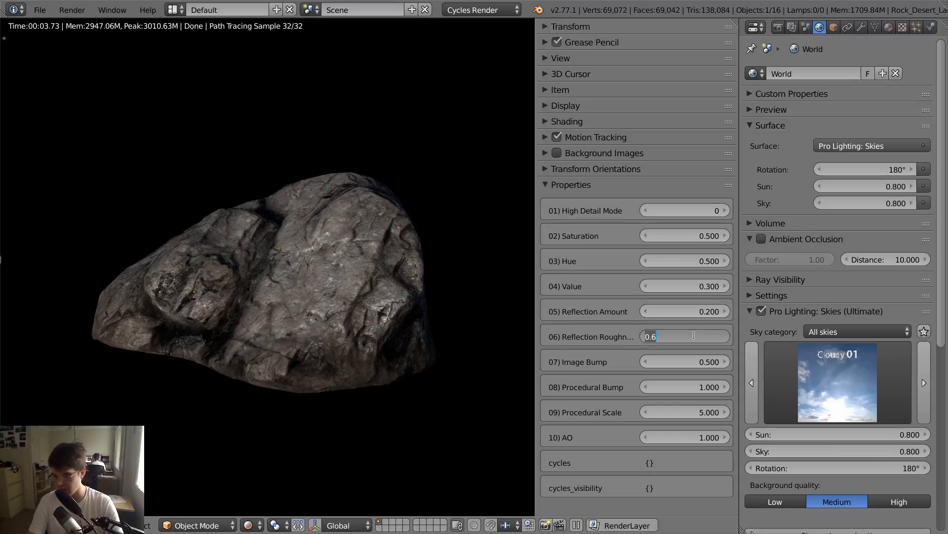
type(".3")
key("Return")
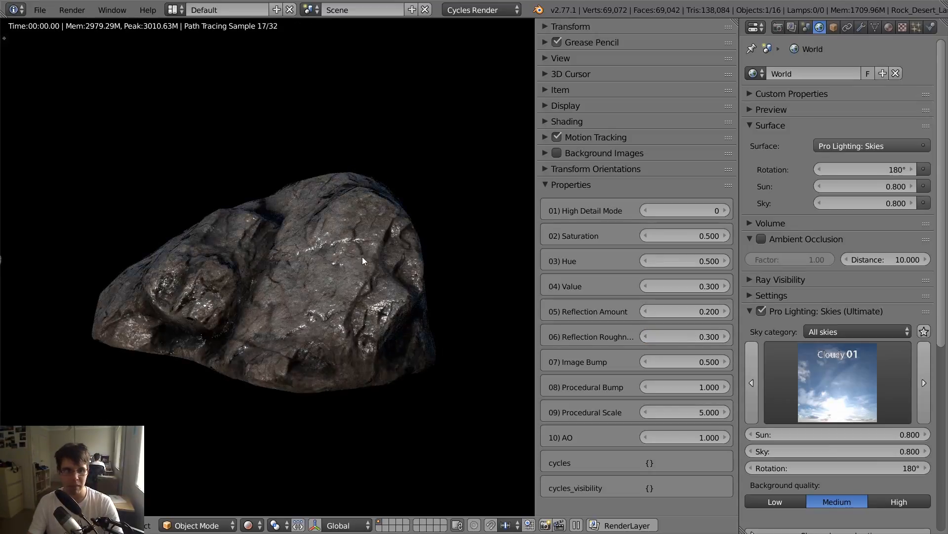
- Examine the rock's glossy surface and fine bump detail from above and at close range
middle_click_drag(362, 257, 380, 339)
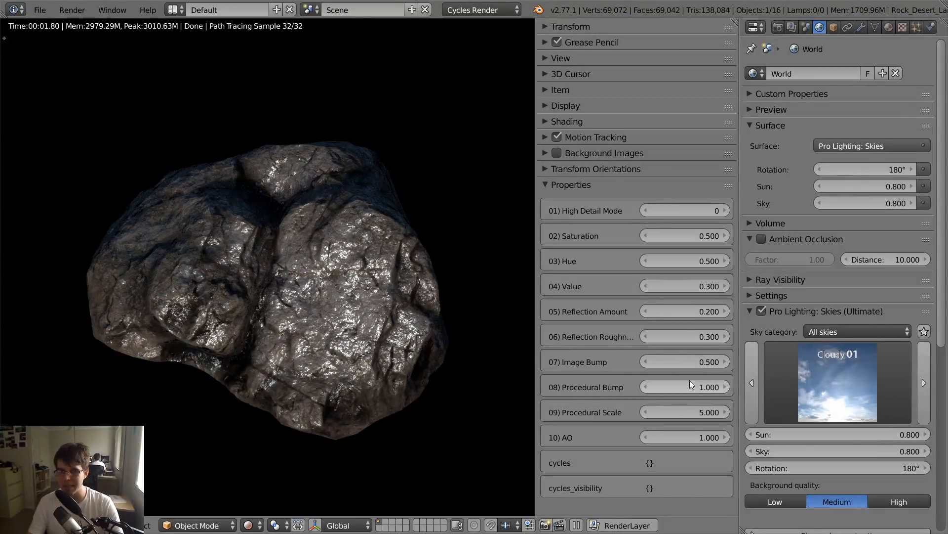
scroll(441, 315, "up", 3)
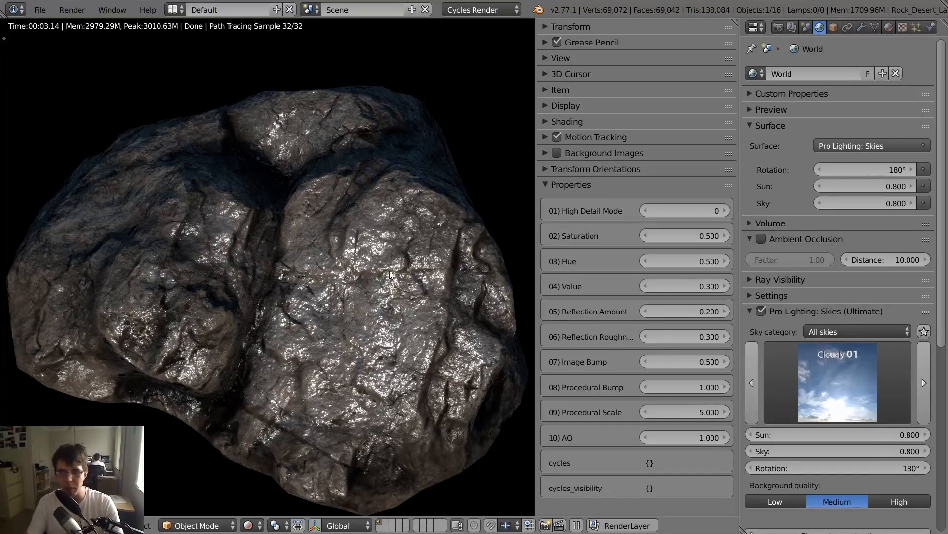
scroll(422, 331, "up", 3)
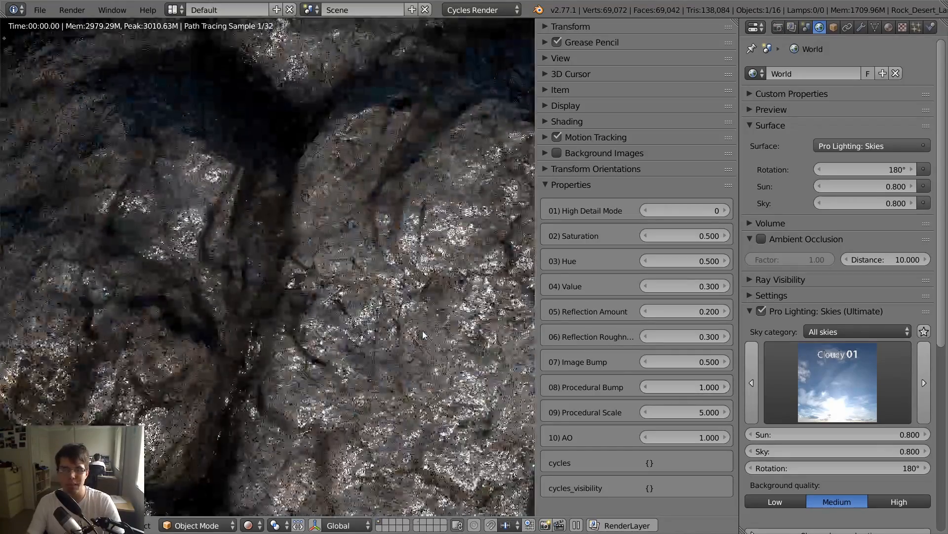
scroll(423, 331, "up", 4)
middle_click_drag(422, 331, 193, 211, "shift")
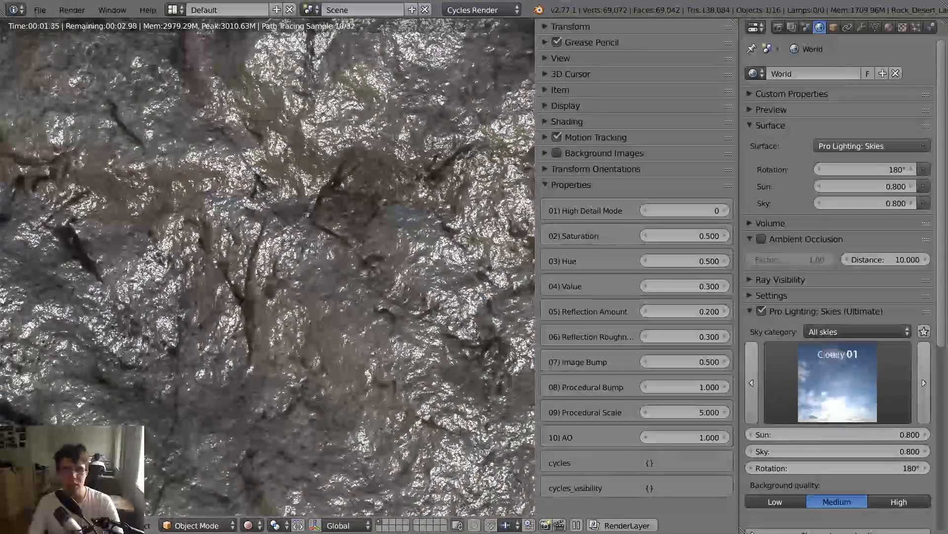
scroll(271, 252, "down", 6)
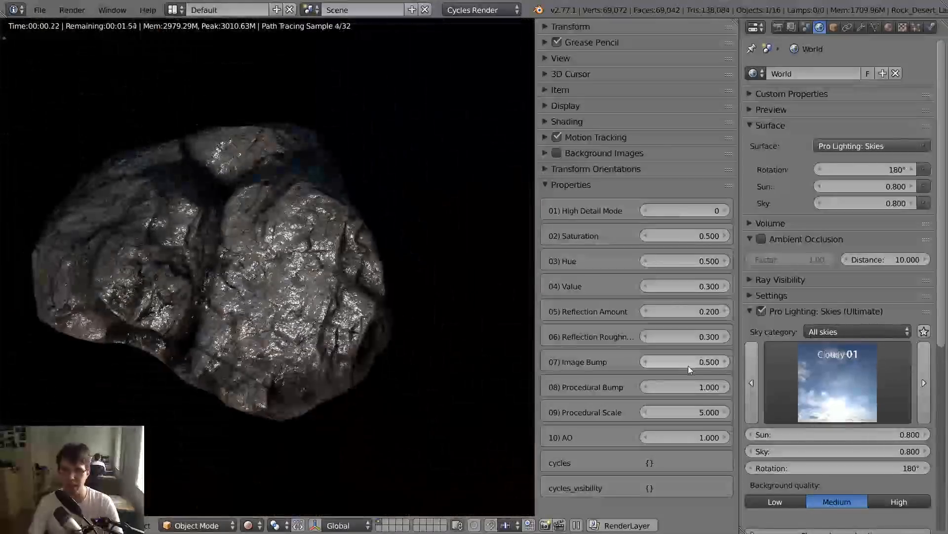
- Set the rock's Image Bump and Procedural Bump to 0, and try Image Bump alone at 1
left_click(688, 365)
type("0")
key("Return")
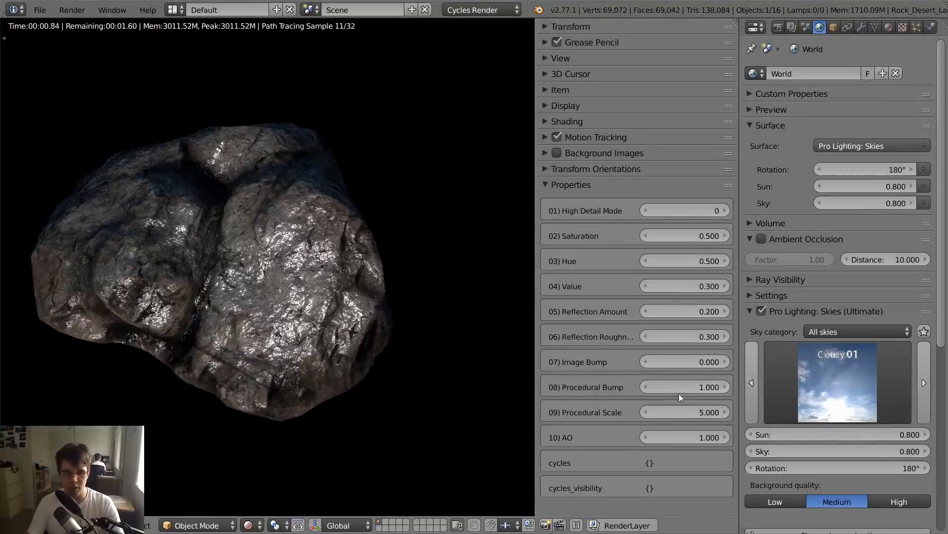
left_click(685, 388)
type("0")
key("Return")
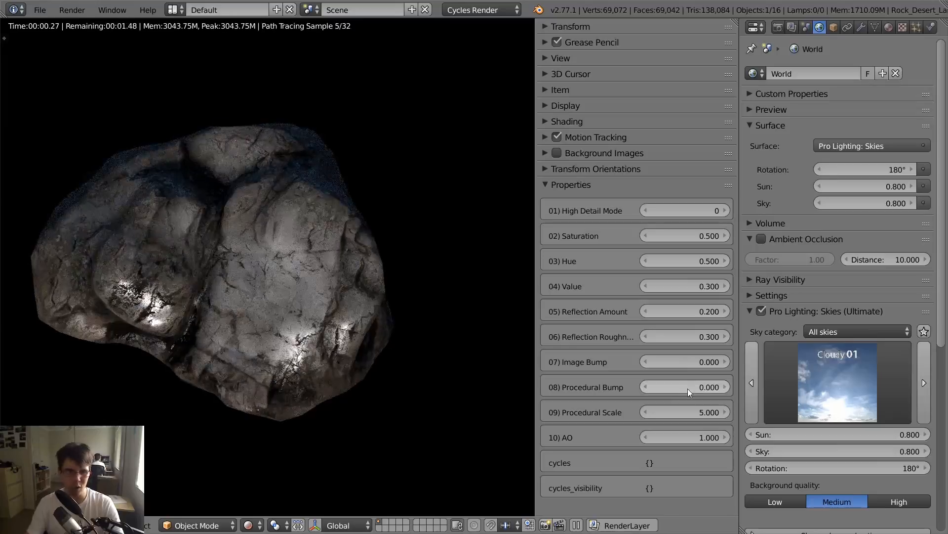
left_click_drag(687, 362, 726, 362)
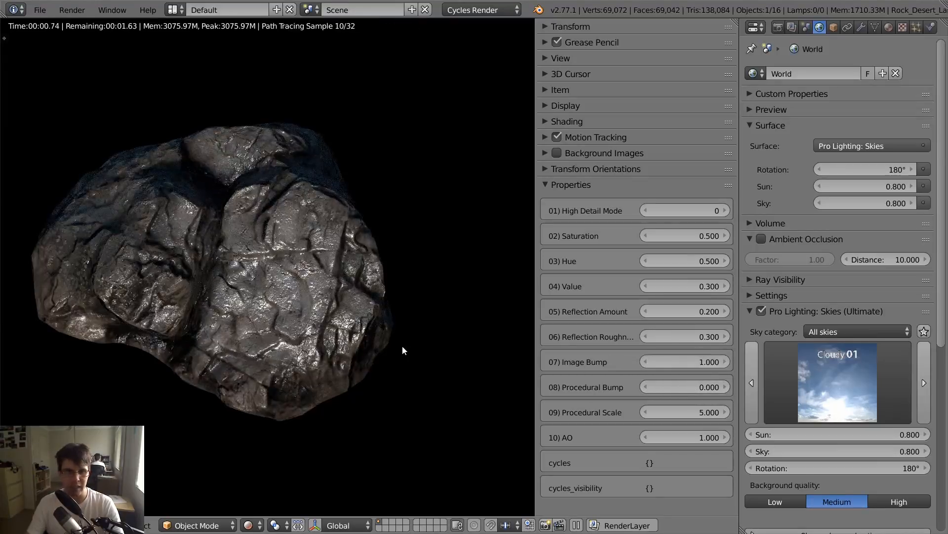
scroll(399, 341, "up", 2)
- Set the rock's Procedural Bump to 1 and its Image Bump to 0.5
left_click(684, 387)
type("1")
key("Return")
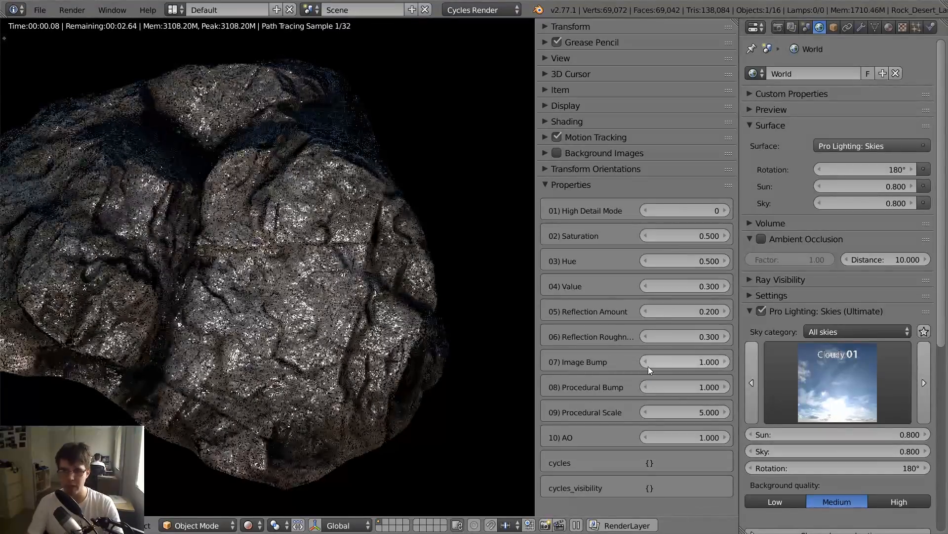
left_click(664, 360)
key("Return")
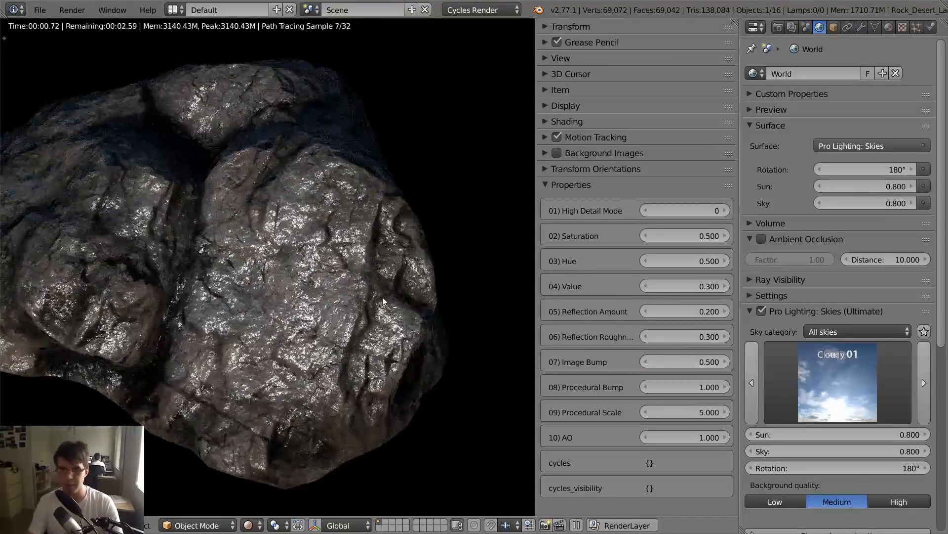
- Hide the properties sidebar, split the 3D view and show the rock's material nodes in a Node Editor beside the render
key("n")
left_click_drag(736, 22, 455, 64)
scroll(284, 267, "down", 3)
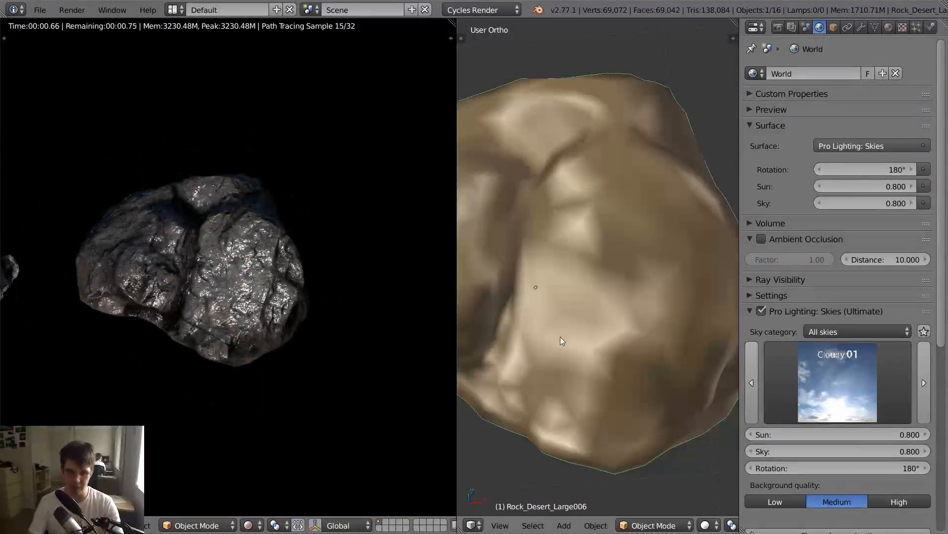
key("shift+F3")
scroll(560, 336, "up", 5)
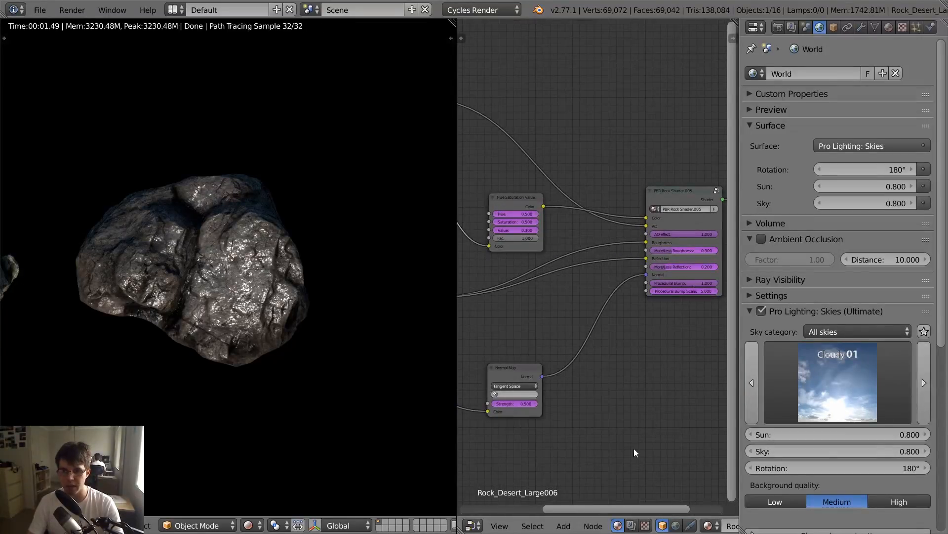
scroll(487, 296, "up", 2)
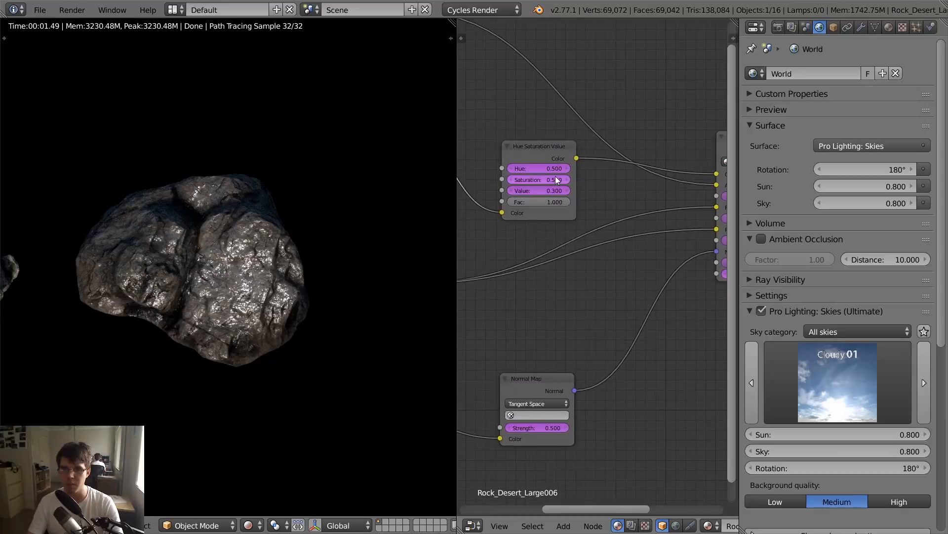
- Compare the driven inputs of the PBR Rock Shader and Hue Saturation Value nodes with the rock's custom properties
middle_click_drag(614, 363, 518, 392)
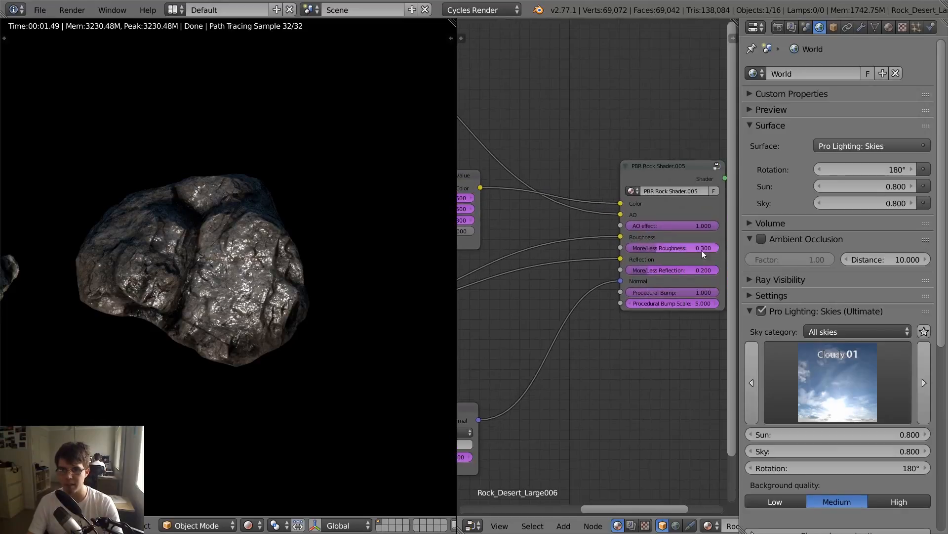
key("n")
key("n")
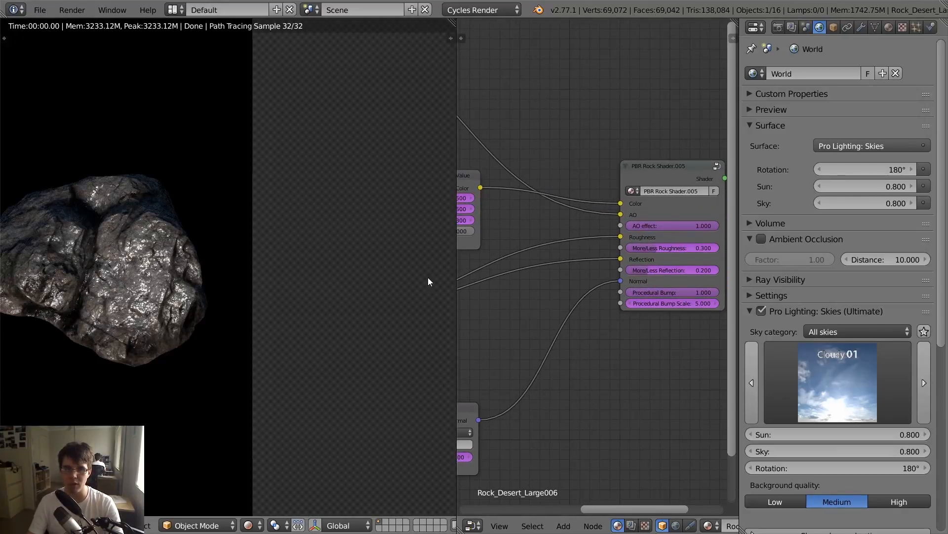
middle_click_drag(509, 269, 630, 293, "ctrl")
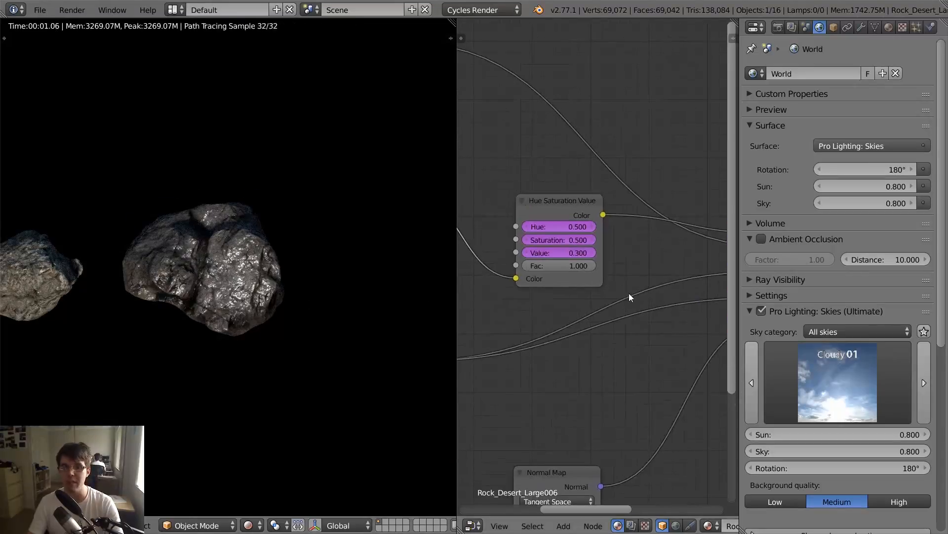
key("n")
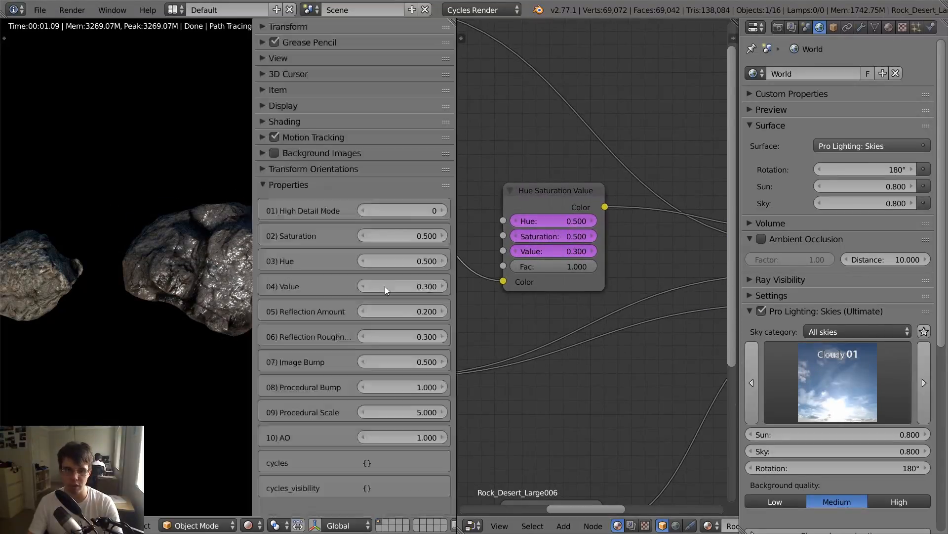
key("n")
- Delete the driver on the Hue Saturation Value node's Hue input, trying a Hue of 0 and undoing that value
right_click(554, 221)
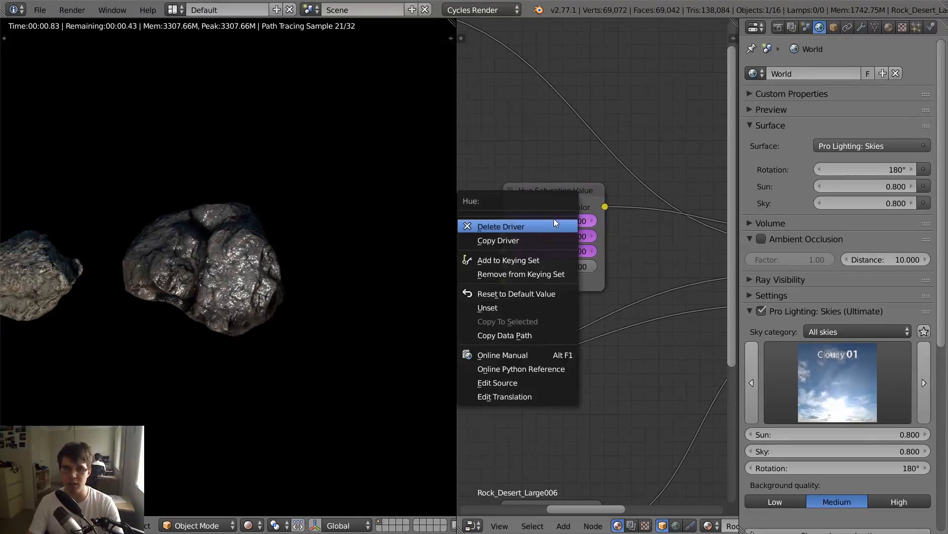
left_click(520, 226)
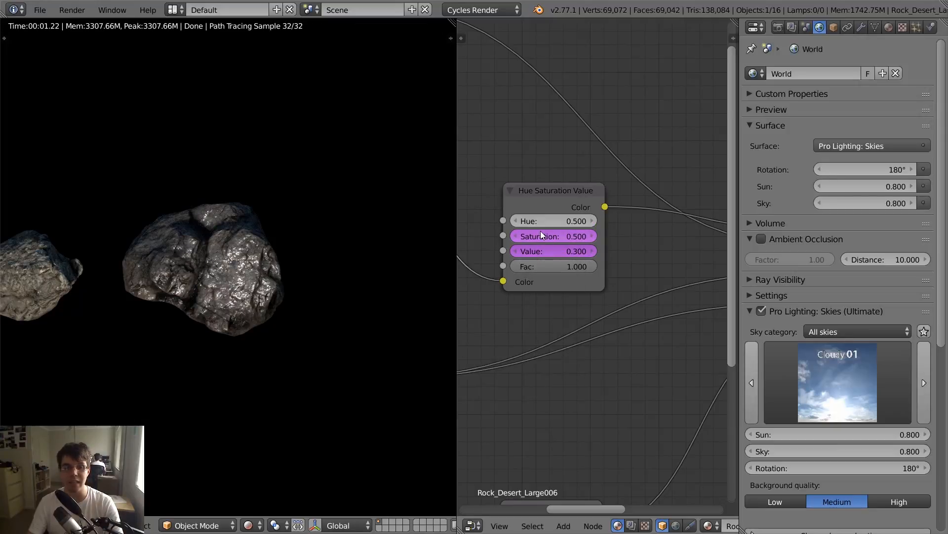
left_click_drag(544, 225, 440, 225)
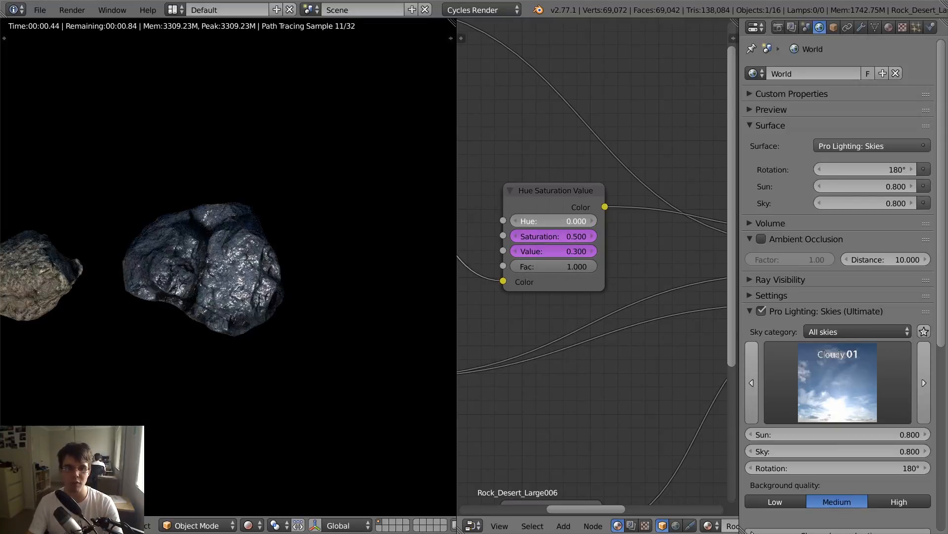
key("ctrl+z")
key("n")
key("n")
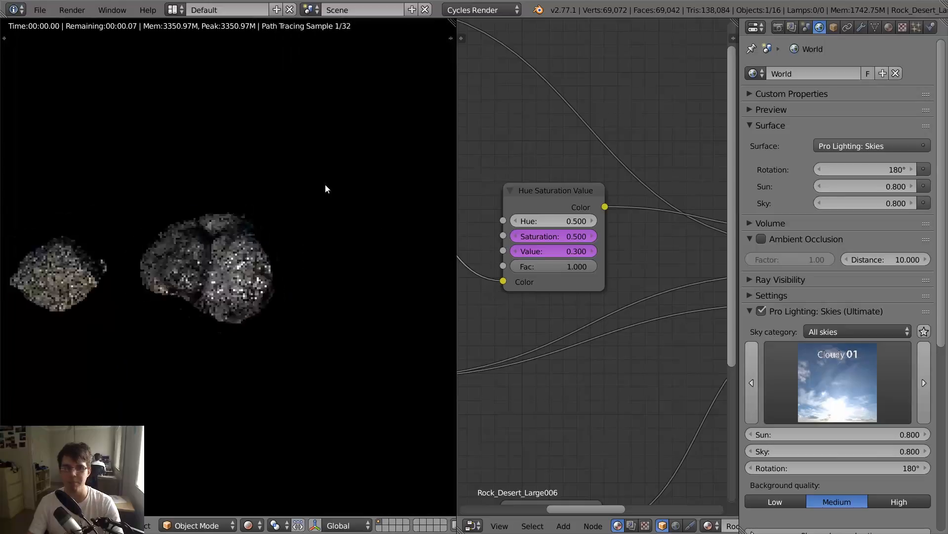
- Return the 3D view to solid shading and merge the Node Editor area back into it
scroll(325, 184, "down", 8)
key("shift+z")
middle_click_drag(215, 231, 201, 216)
scroll(195, 211, "up", 3)
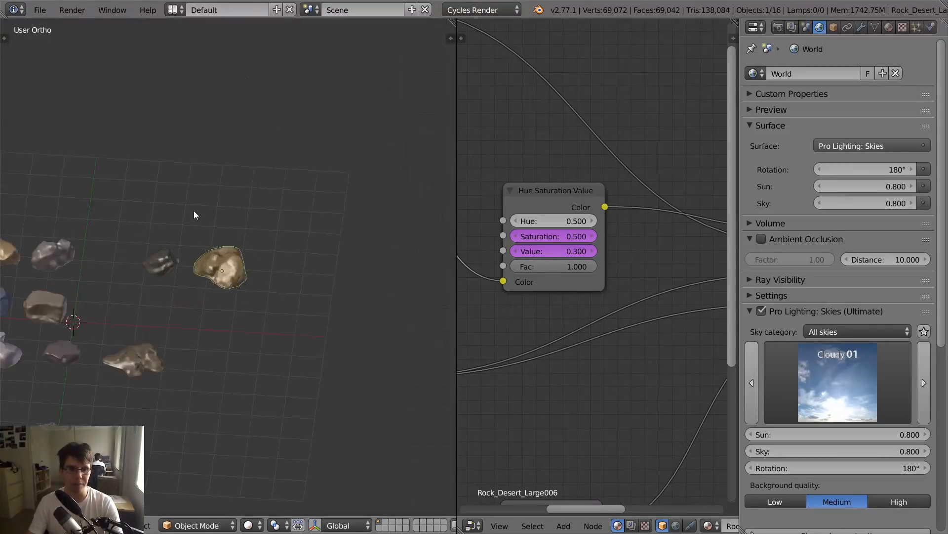
scroll(194, 215, "down", 5)
left_click_drag(449, 21, 520, 33)
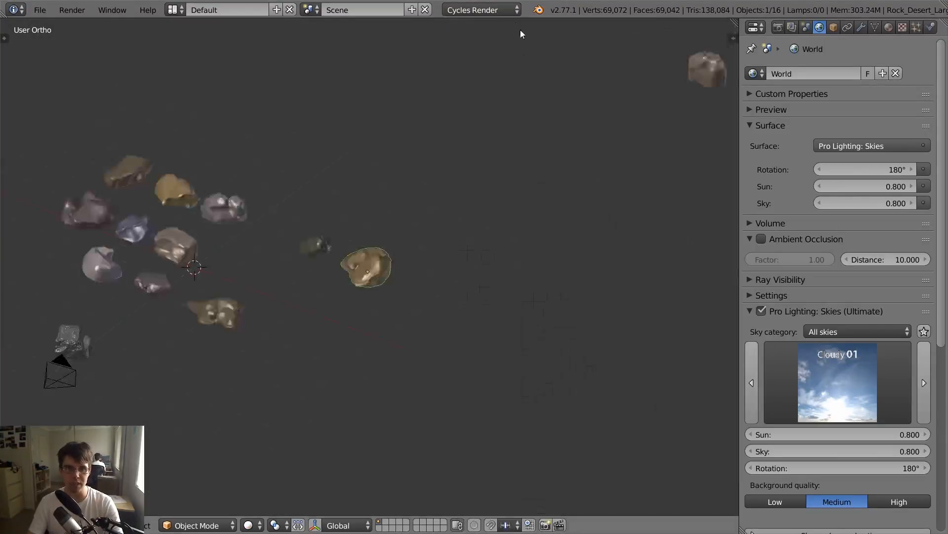
- Select the low pointed tan rock at the front of the layout and switch to the empty second layer
scroll(441, 223, "down", 3)
mouse_move(441, 225)
middle_mouse_down()
mouse_move(491, 211)
mouse_move(443, 218)
middle_mouse_up()
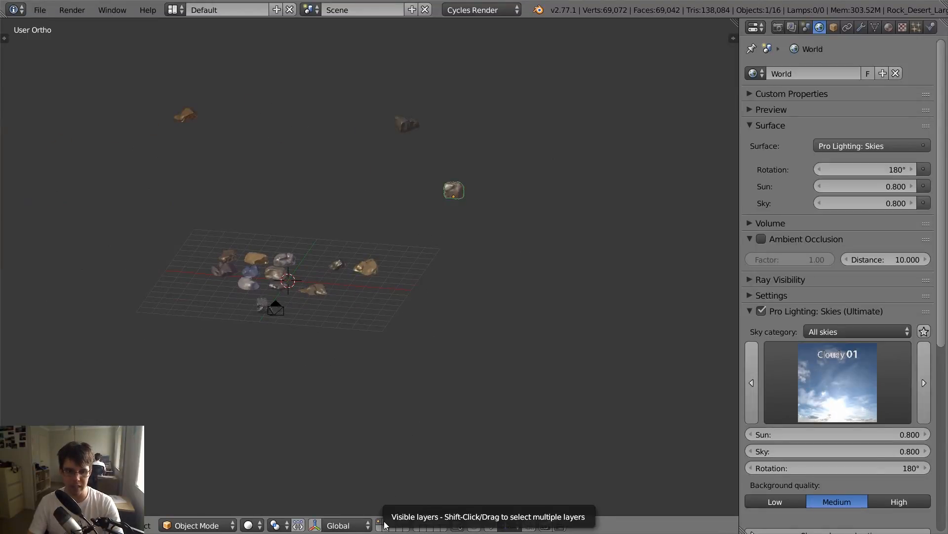
scroll(328, 328, "up", 4)
right_click(291, 305)
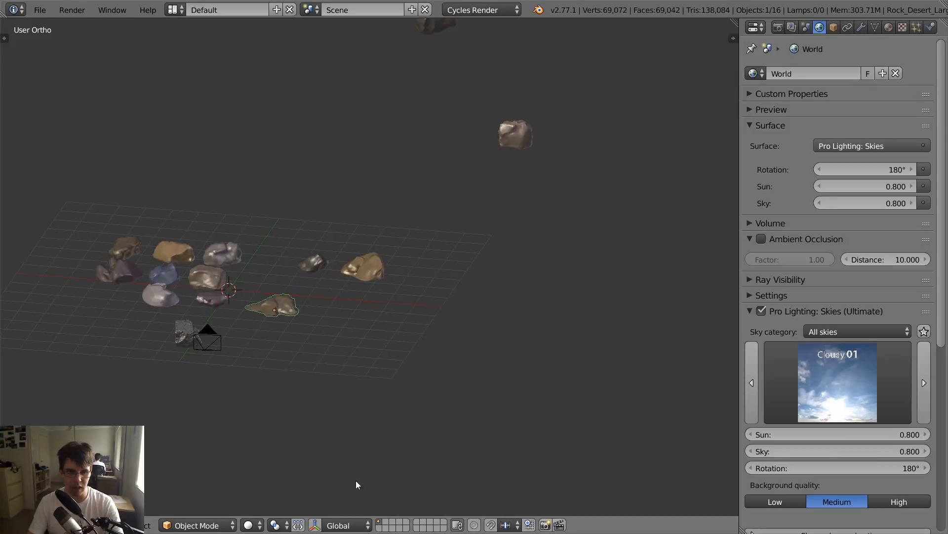
left_click(389, 523)
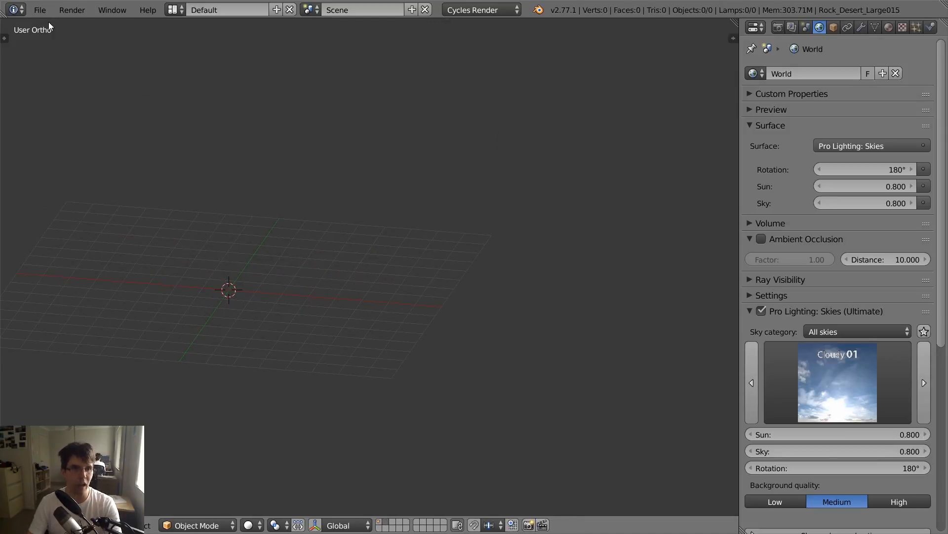
- Start appending from a library and browse up from the large desert rocks to the 1) Cliffs folder
left_click(42, 10)
left_click(83, 222)
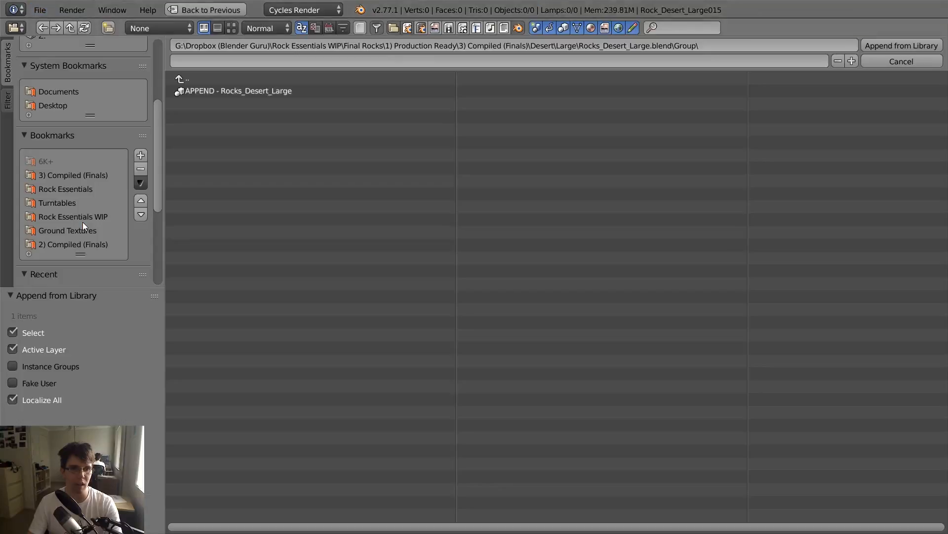
left_click(232, 79)
left_click(225, 79)
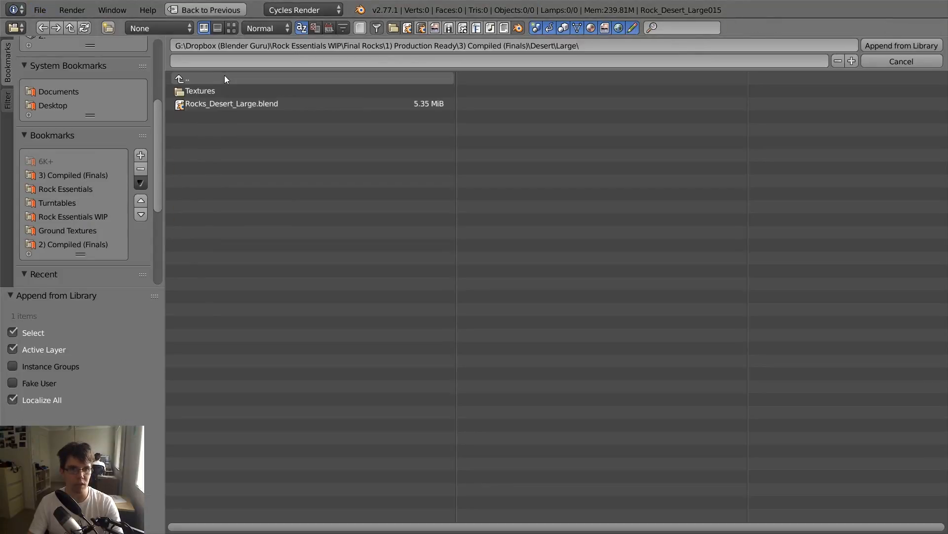
left_click(222, 79)
left_click(210, 81)
left_click(207, 91)
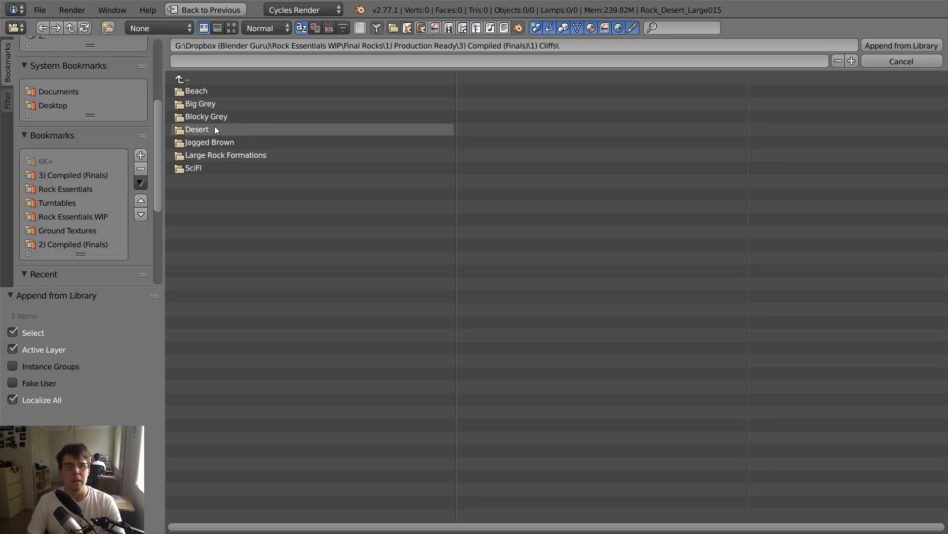
- Append the group APPEND - Cliffs_Desert from Cliffs_Desert.blend in the Desert cliffs folder
left_click(215, 129)
left_click(220, 103)
left_click(219, 129)
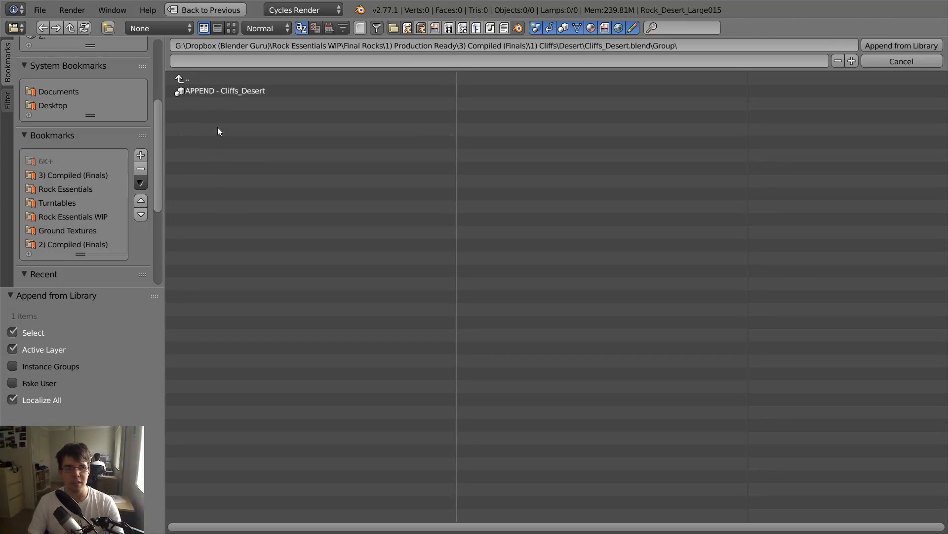
left_click(245, 90)
left_click(896, 46)
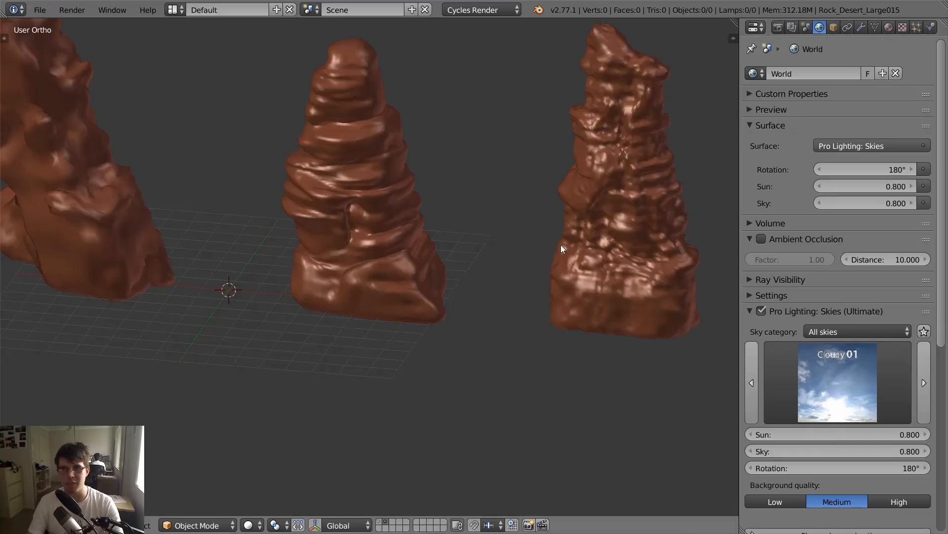
- Examine the appended desert arch and two spires, including the arch's custom material properties
scroll(561, 244, "down", 4)
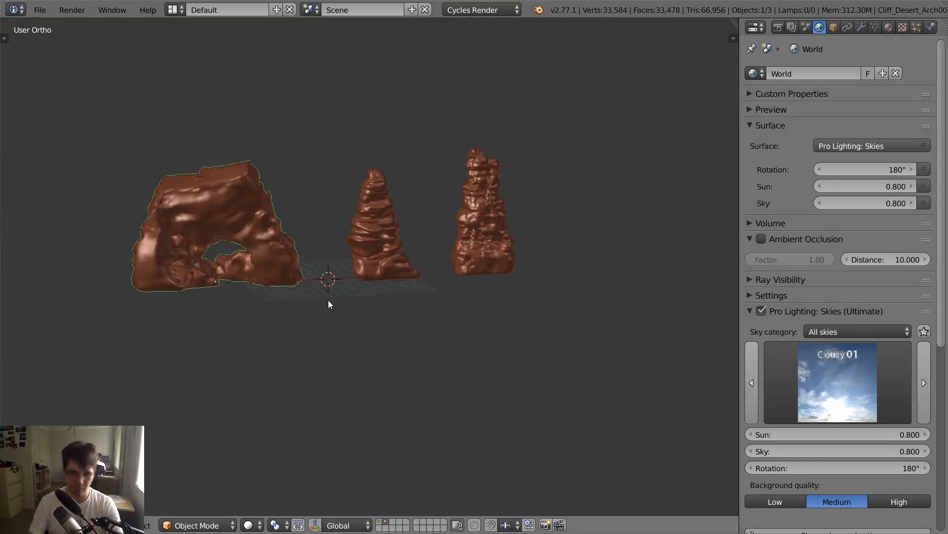
key("n")
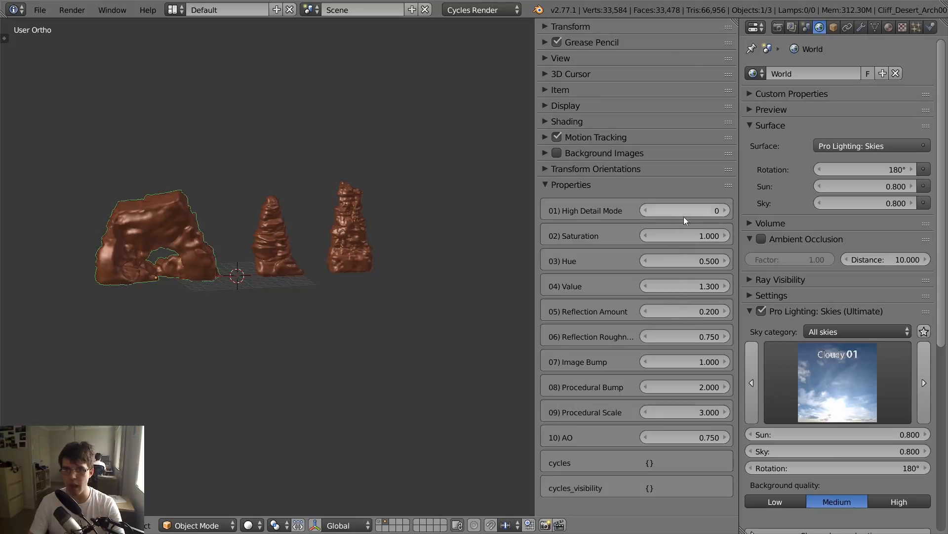
key("n")
scroll(283, 290, "up", 3)
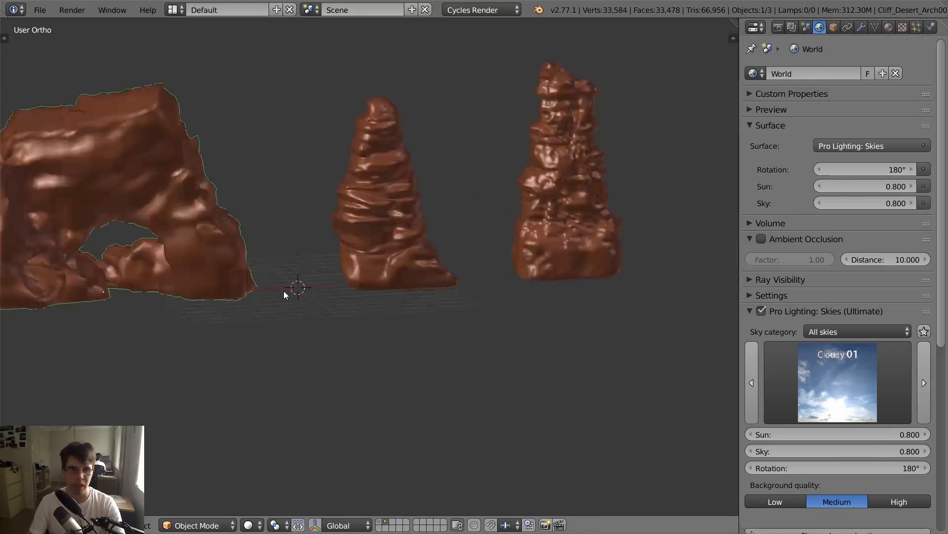
middle_click_drag(284, 291, 349, 316)
scroll(501, 245, "down", 4)
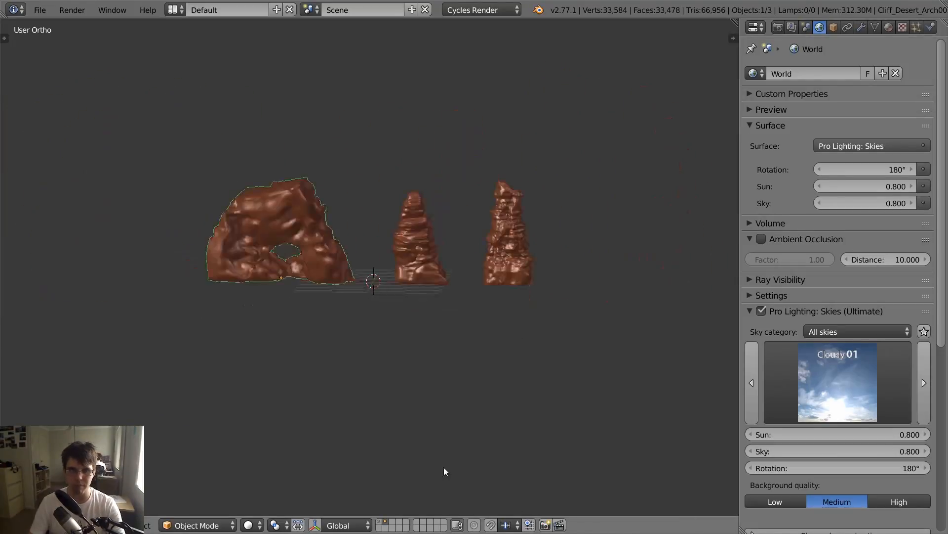
- Switch to the first layer and select the brown and tan back rocks, the dark rock by the camera and the three outlying rocks
left_click(379, 522)
scroll(444, 247, "down", 2)
middle_click_drag(437, 284, 402, 328)
scroll(402, 332, "up", 4)
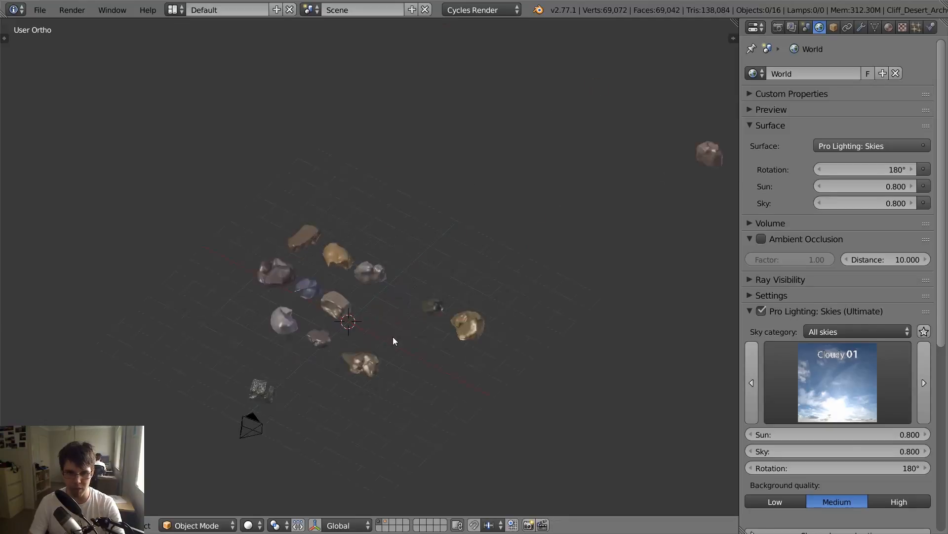
scroll(393, 336, "down", 3)
scroll(374, 303, "up", 2)
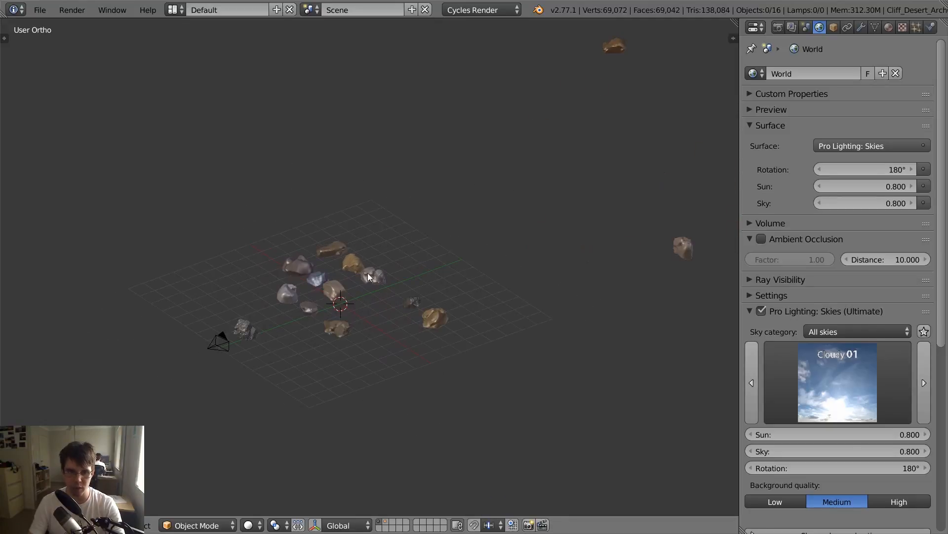
right_click(344, 252)
scroll(334, 277, "up", 2)
middle_click_drag(334, 278, 353, 285)
scroll(330, 274, "up", 1, "shift")
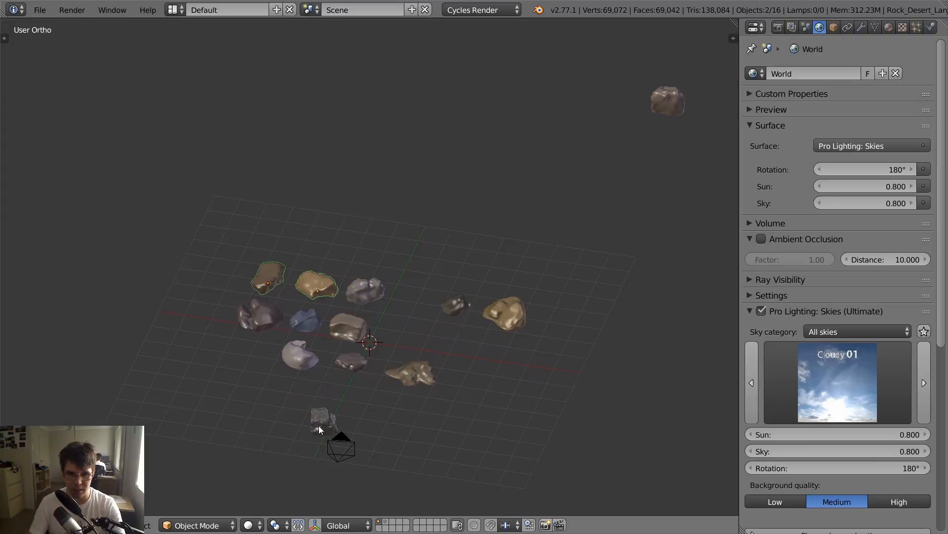
right_click(657, 96, "shift")
scroll(546, 123, "down", 4)
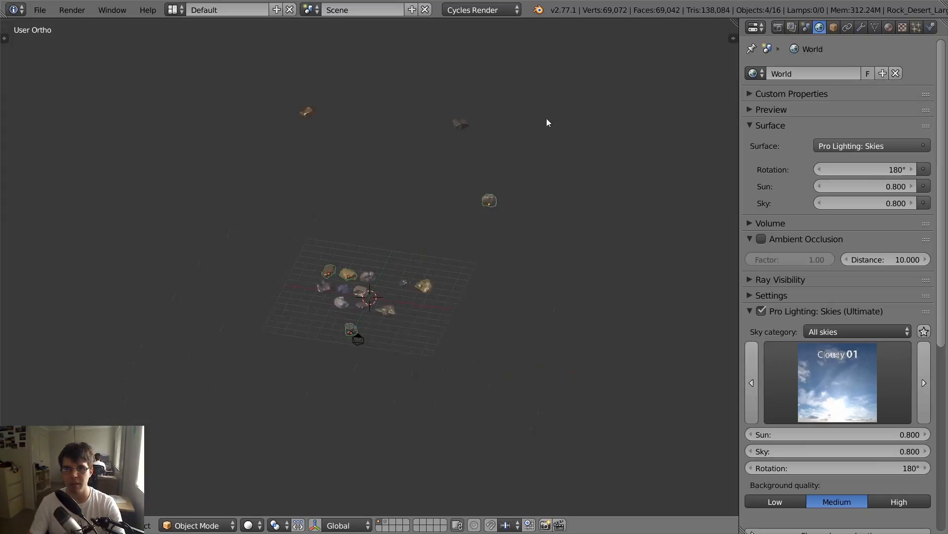
right_click(310, 117, "shift")
scroll(406, 225, "up", 5)
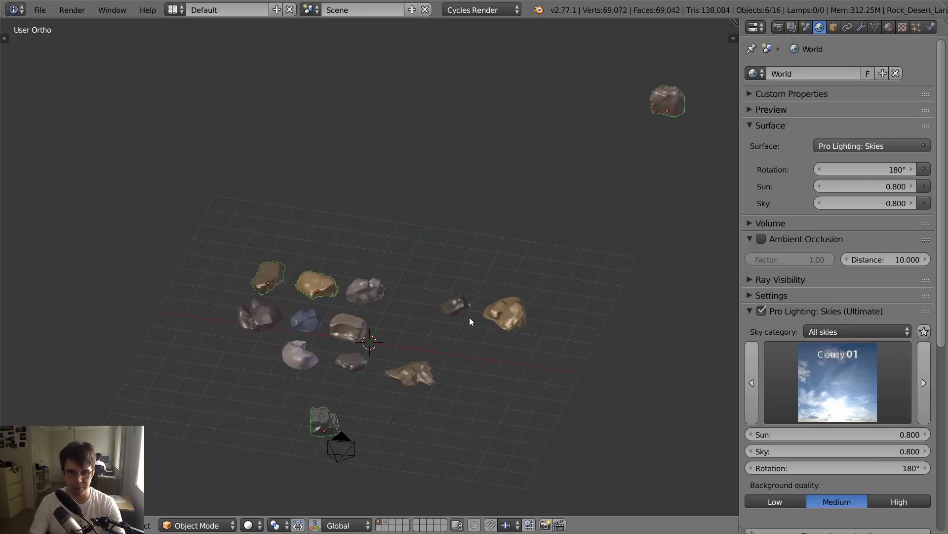
- Invert the selection, leave the camera out of it, and move the selected rocks to the last layer
key("ctrl+i")
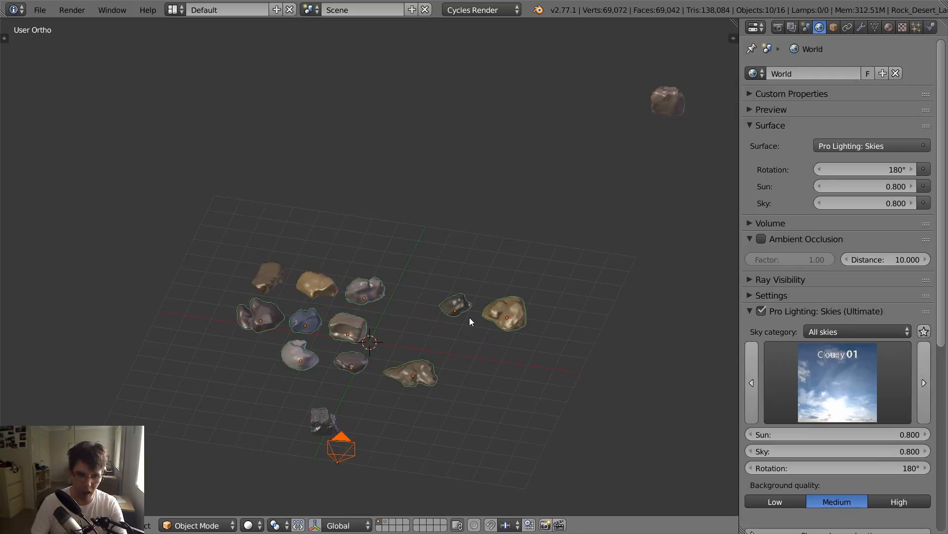
right_click(339, 449, "shift")
right_click(338, 450, "shift")
key("m")
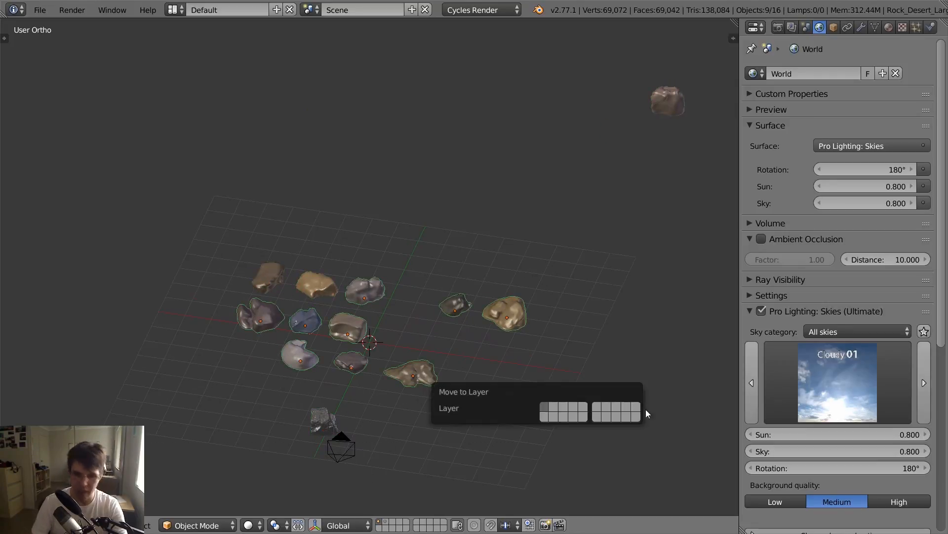
left_click(636, 417)
scroll(415, 363, "down", 3)
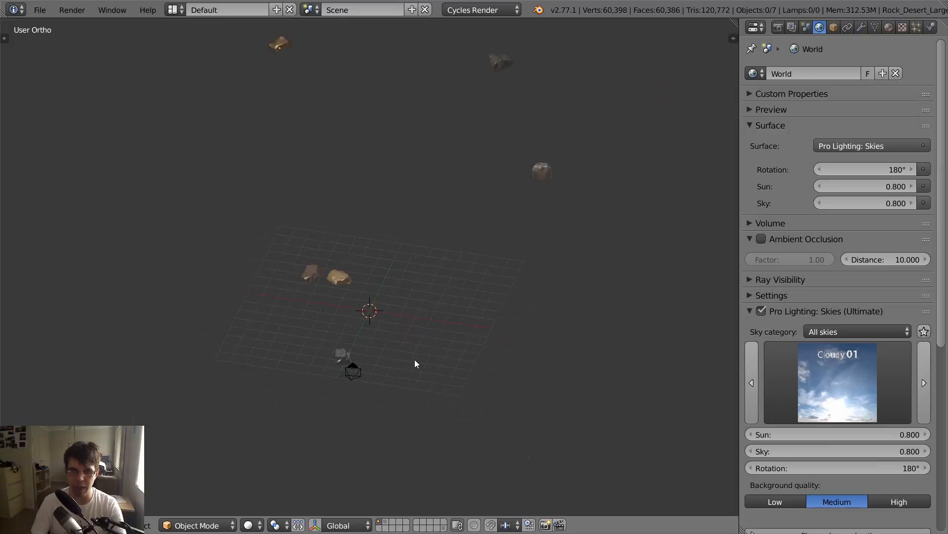
- Check the rocks on the last layer and return to the first layer
left_click(444, 527)
scroll(470, 331, "up", 3)
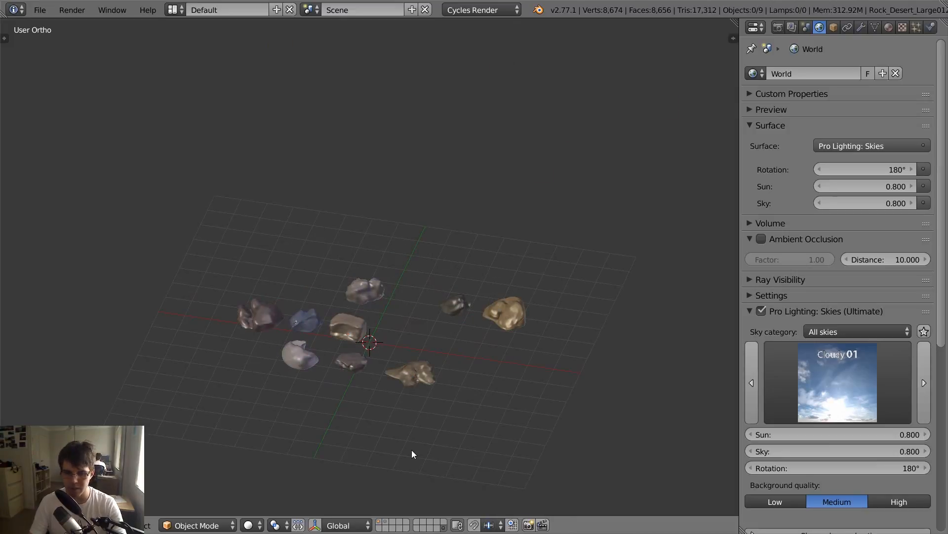
left_click(383, 524)
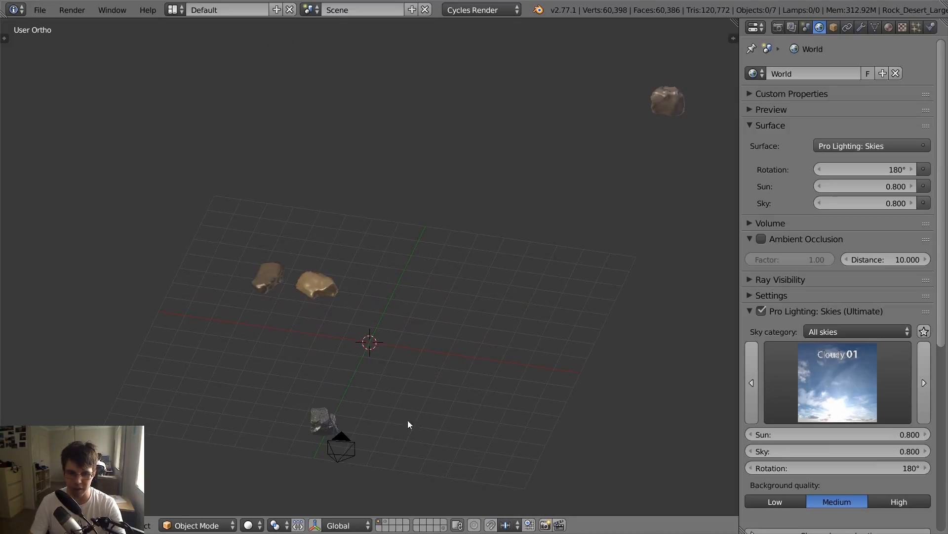
scroll(410, 396, "down", 4)
scroll(408, 384, "up", 3)
- Show the second layer together with the first and move the two desert spires to the last layer
left_click(385, 522)
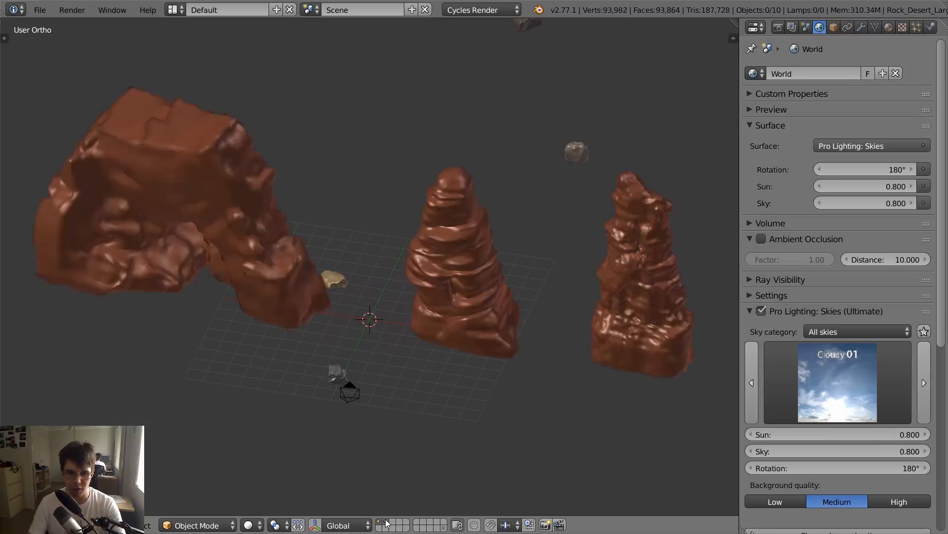
scroll(451, 318, "down", 1)
right_click(451, 317)
right_click(551, 291, "shift")
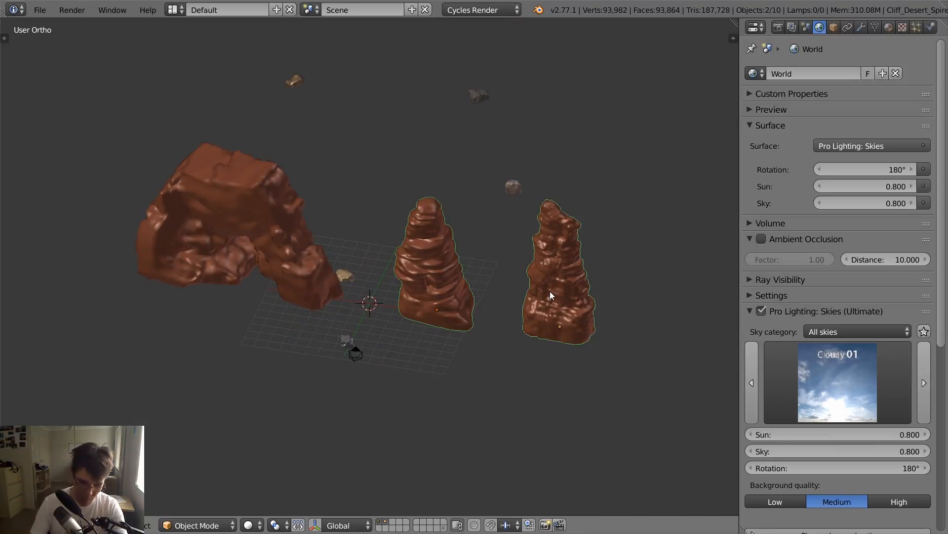
key("m")
key("m")
left_click(858, 352)
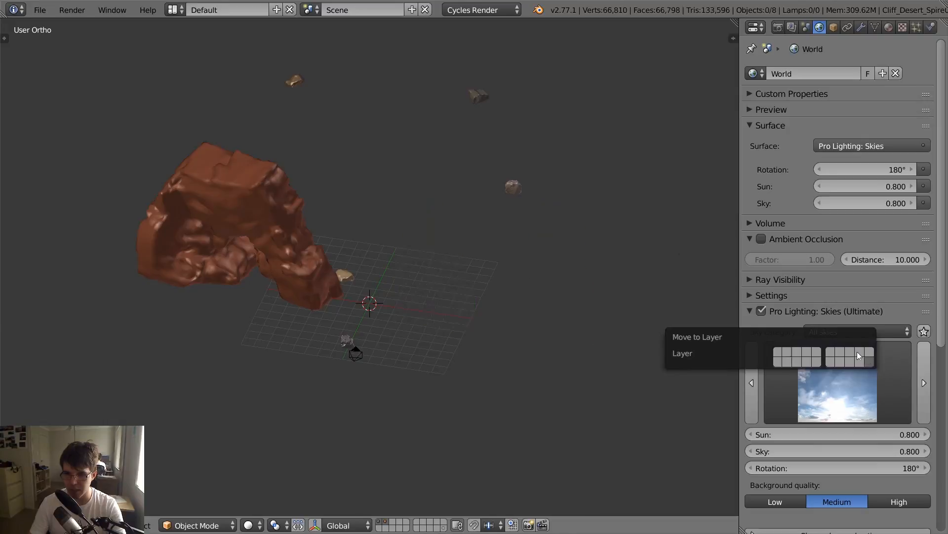
- Select the desert arch, frame it in the view and set its High Detail Mode to 1
right_click(267, 225)
middle_click_drag(268, 225, 328, 201)
key("KP_Decimal")
key("n")
left_click(724, 210)
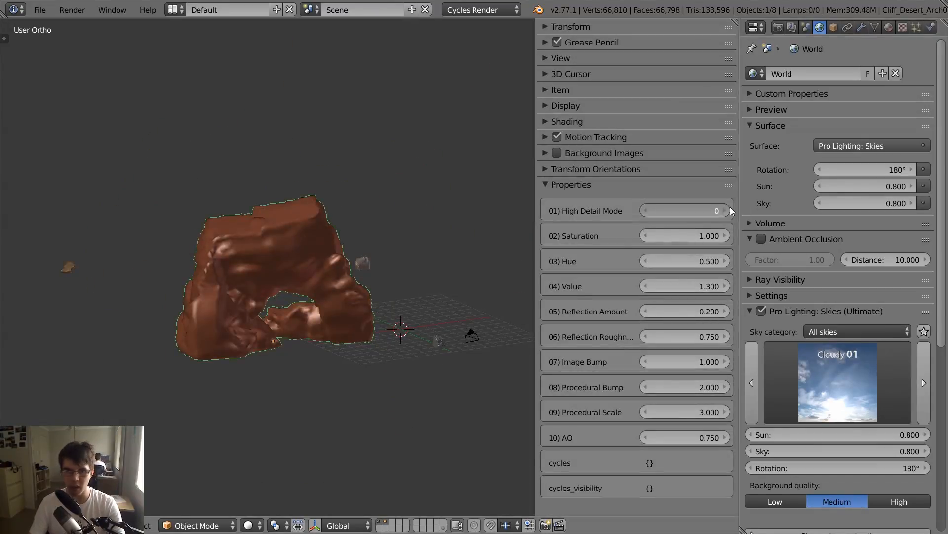
middle_click_drag(532, 261, 357, 276)
key("n")
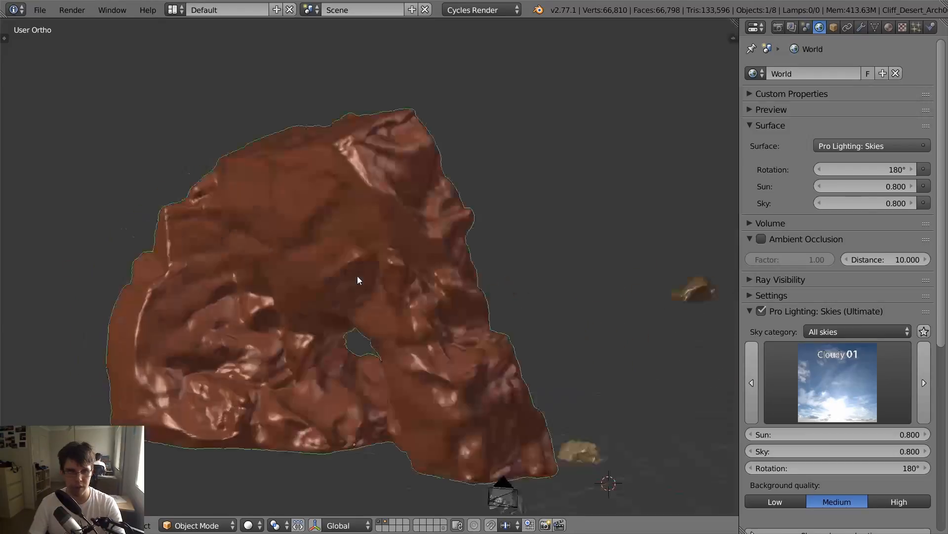
- Try a viewport subdivision level of 1 on the arch's first Subsurf modifier, then set it back to 0
left_click(861, 27)
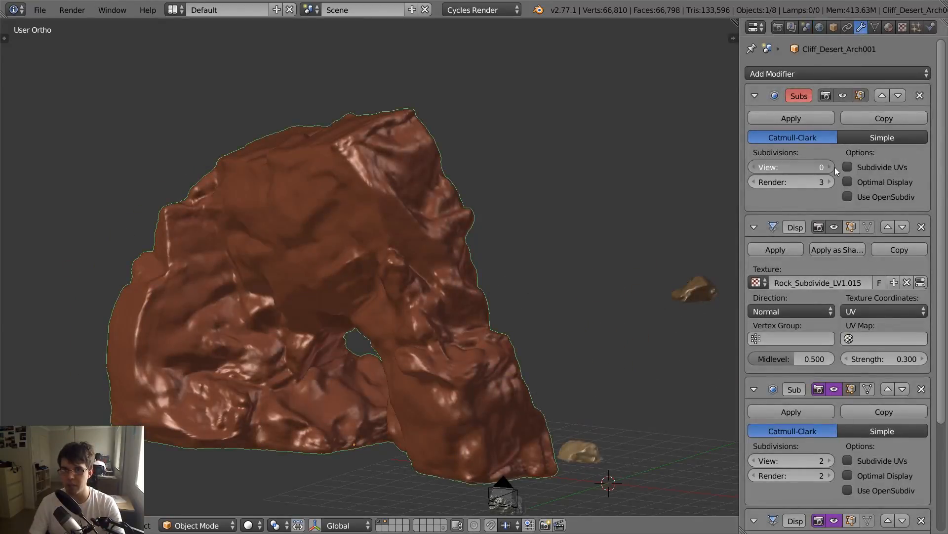
key("ctrl+1")
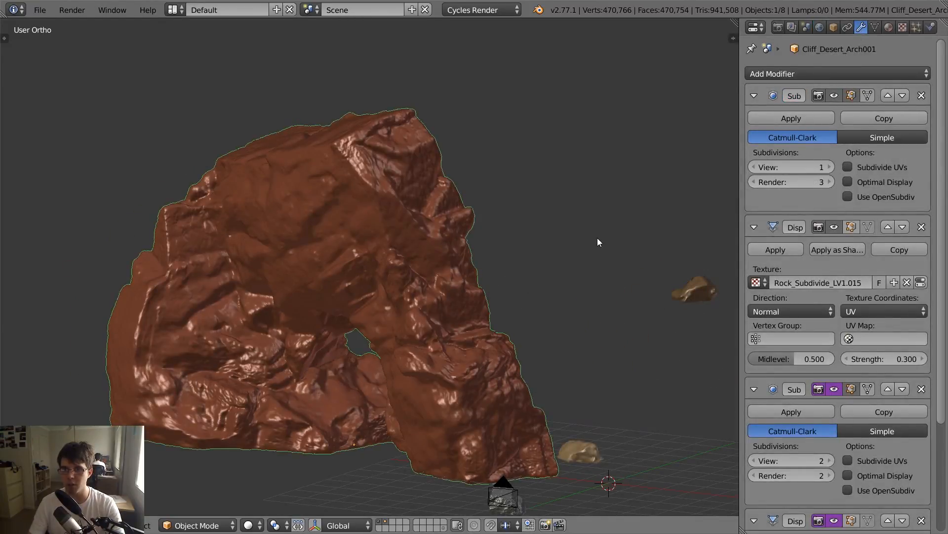
key("ctrl+0")
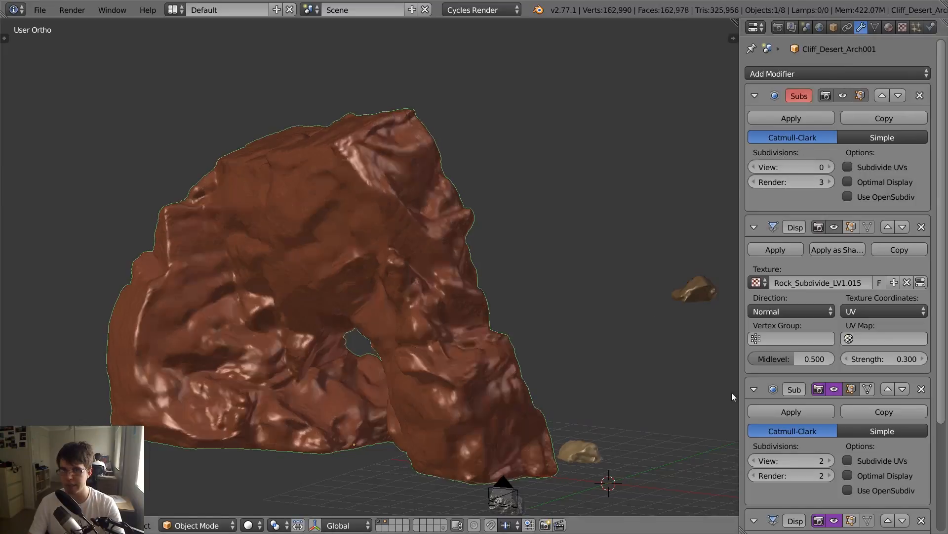
- Set the arch's High Detail Mode back to 0
key("n")
left_click(647, 211)
key("n")
scroll(390, 291, "down", 7)
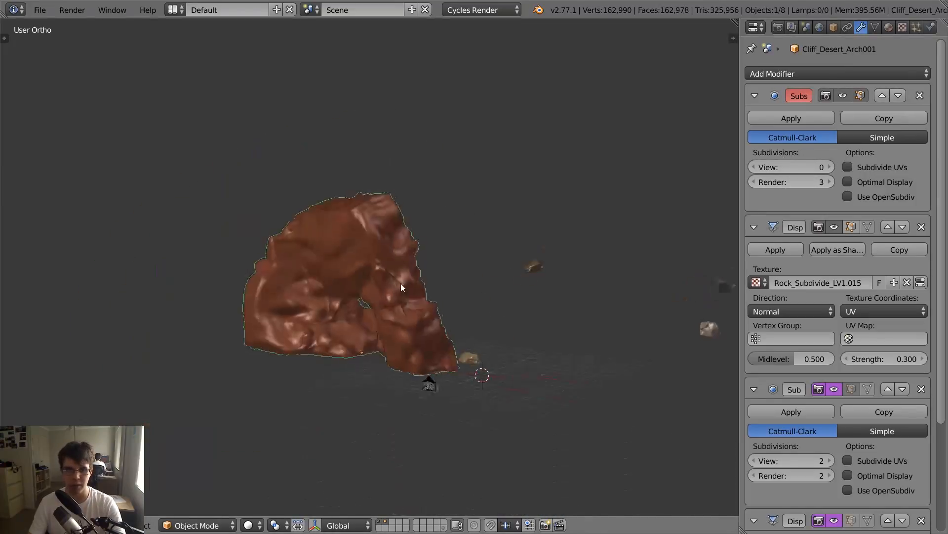
- From the camera view, move the arch farther back along Y and lower it along Z toward the horizon
key("KP_0")
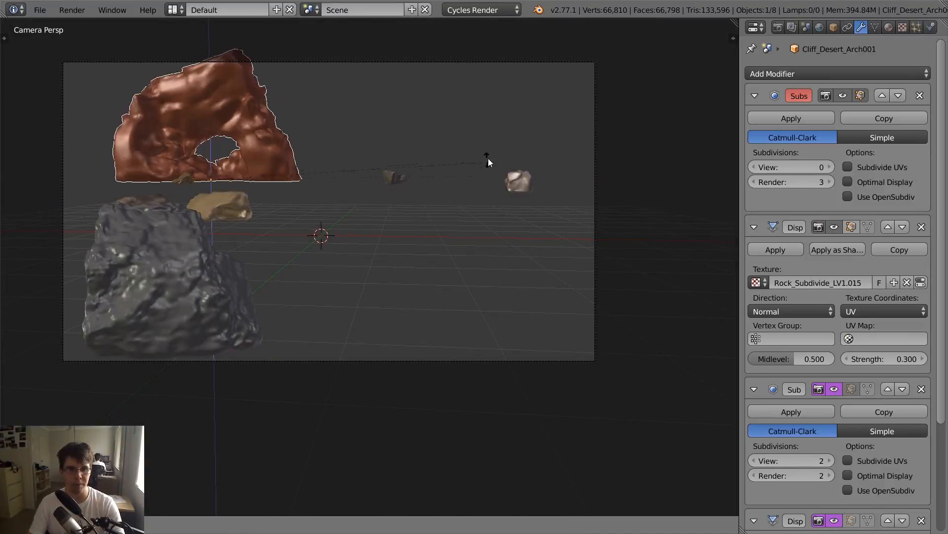
key("g")
key("y")
left_click(487, 162)
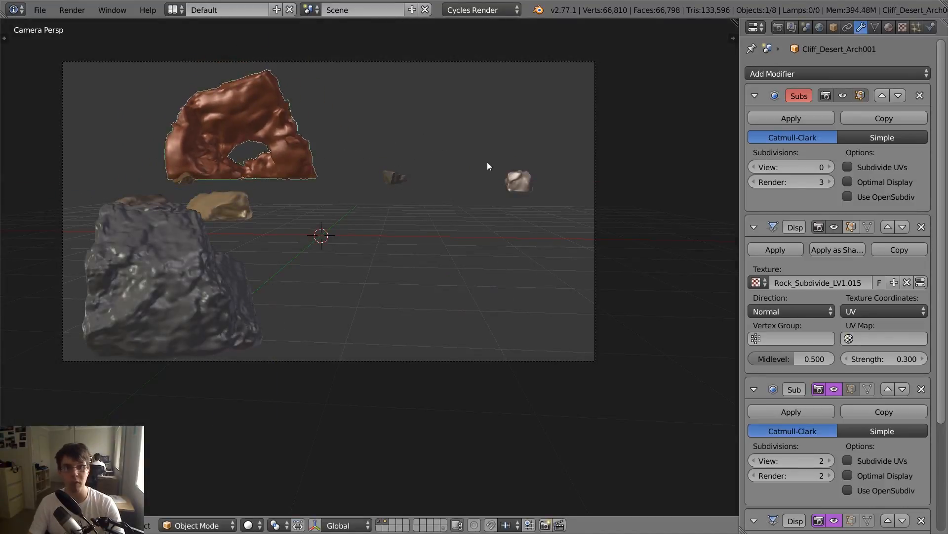
key("g")
key("z")
left_click(488, 179)
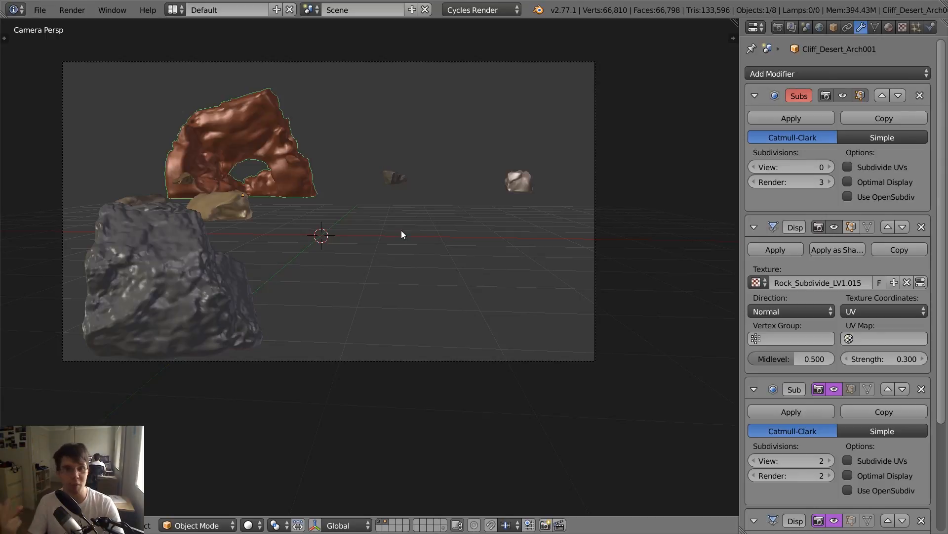
right_click(91, 295)
key("g")
key("Escape")
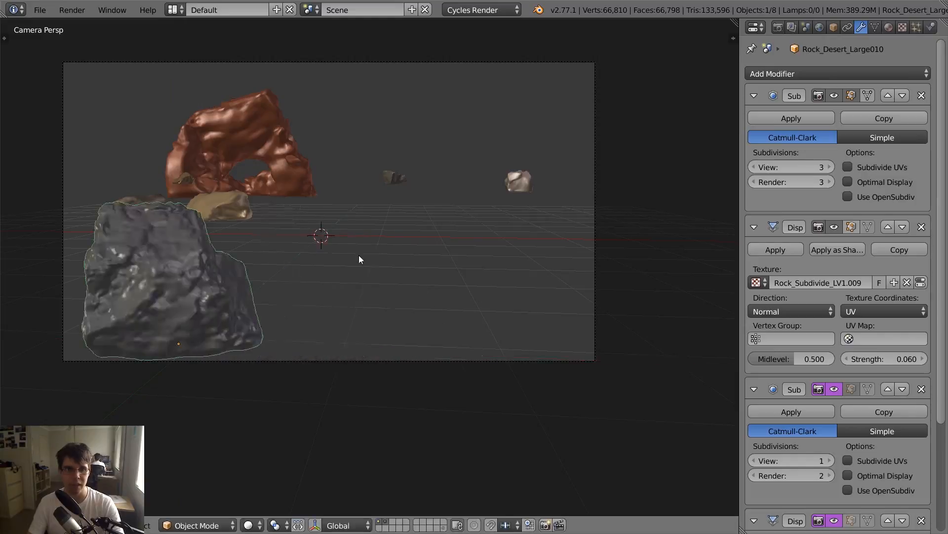
- Move the tan rock behind the dark foreground rock along X to the right side of the camera frame, in front of the pale rock
right_click(241, 214)
key("g")
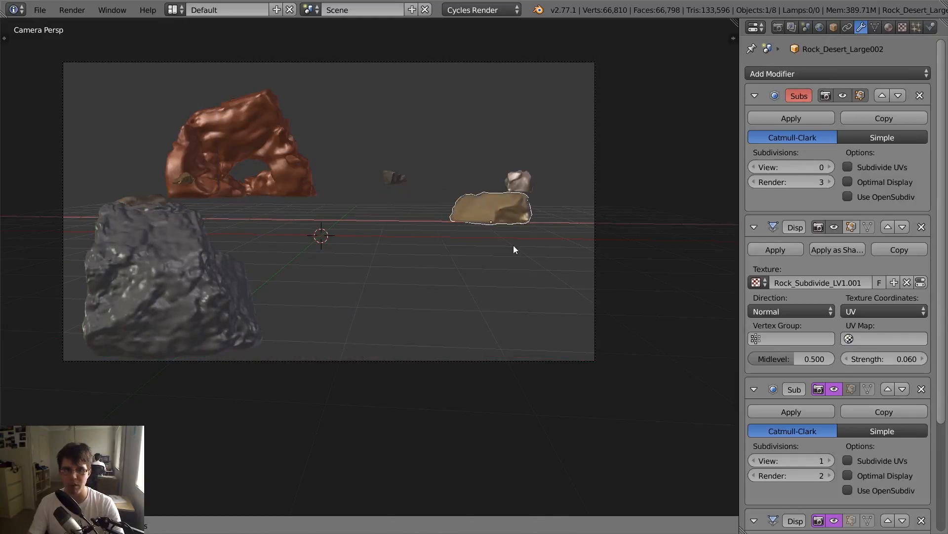
left_click(503, 260)
key("g")
left_click(529, 259)
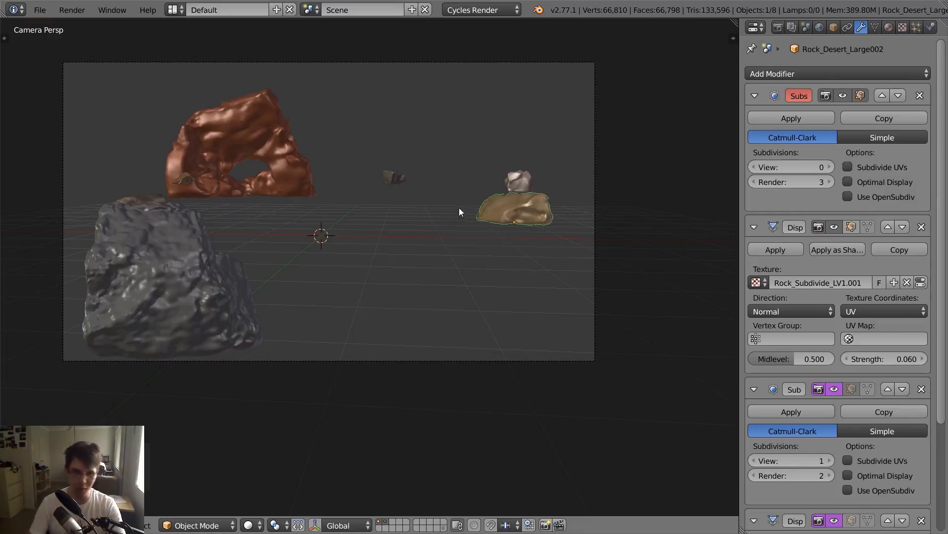
- Add a plane at the 3D cursor and scale it up into a ground surface about twice the width of the grid
middle_click_drag(458, 208, 449, 254)
key("a")
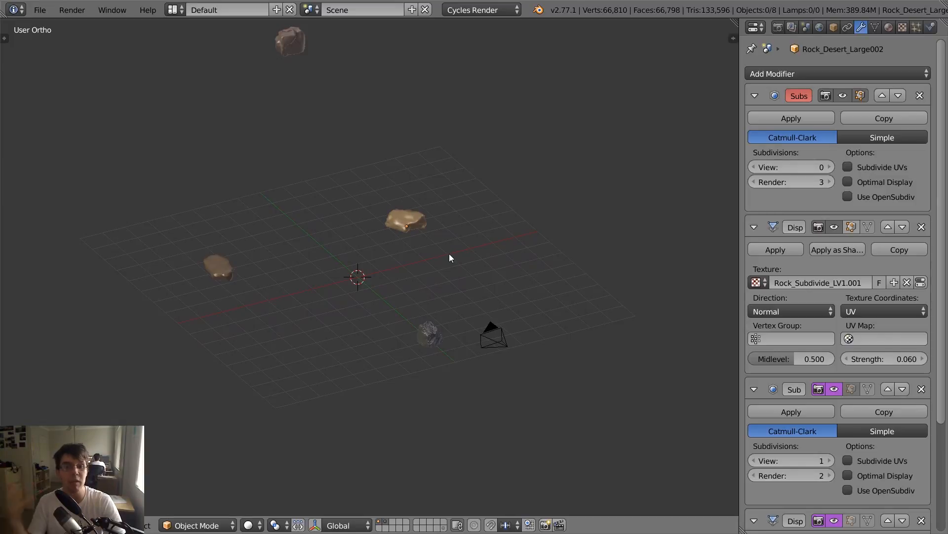
key("shift+a")
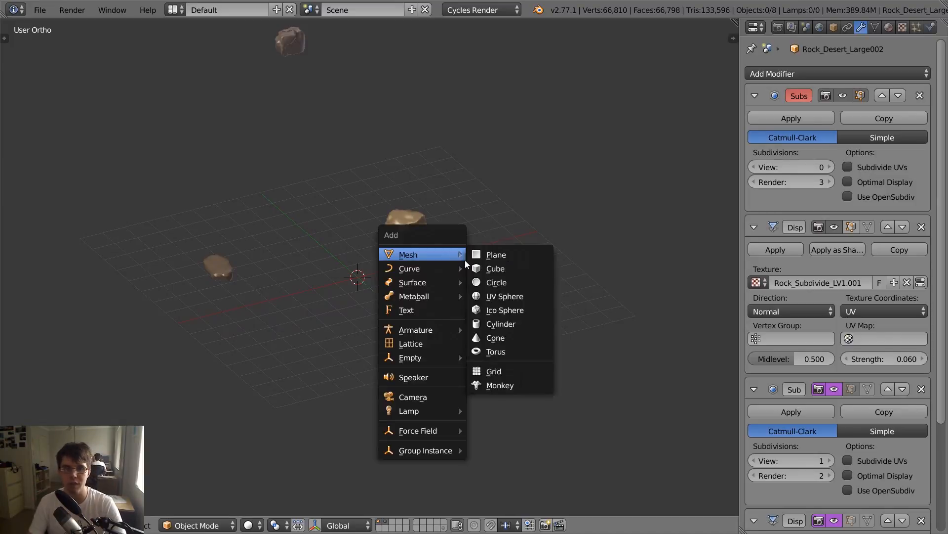
left_click(477, 254)
key("s")
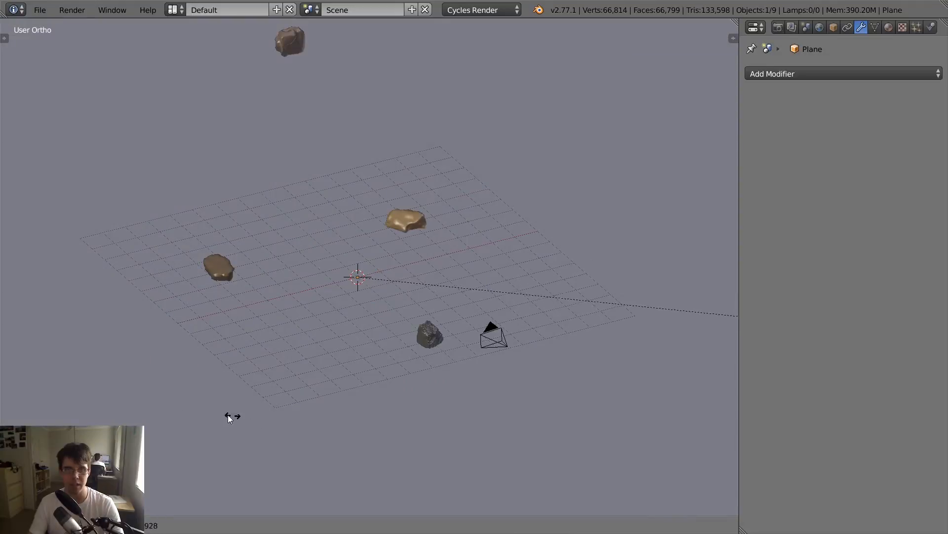
left_click(528, 313)
scroll(372, 274, "down", 8)
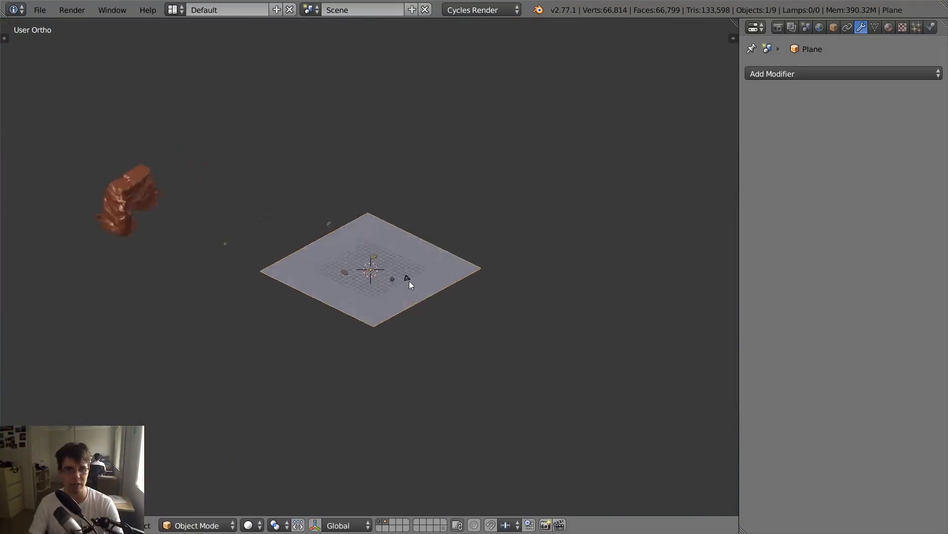
mouse_move(409, 281)
middle_mouse_down()
mouse_move(443, 285)
mouse_move(406, 297)
middle_mouse_up()
scroll(406, 297, "up", 3)
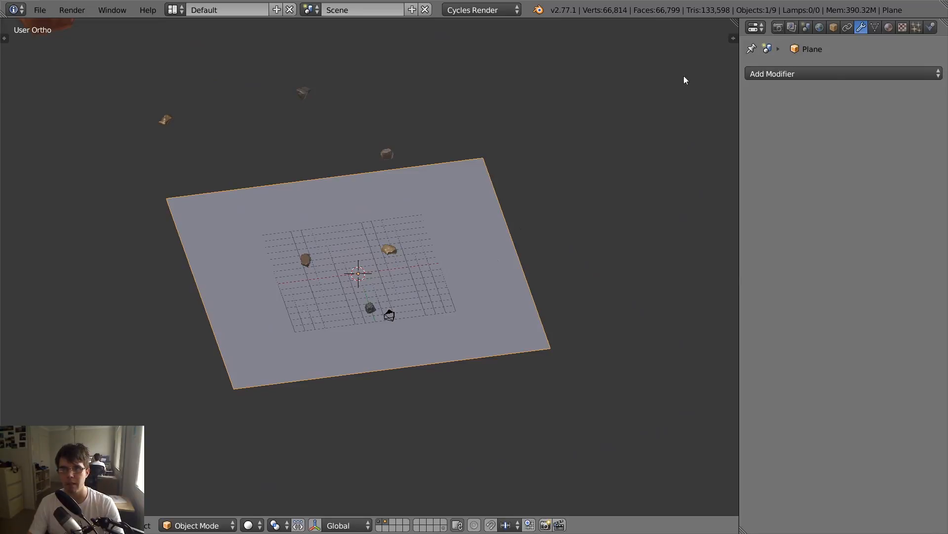
- Create a new material for the ground plane and split off a Node Editor area beside the 3D view
left_click(888, 27)
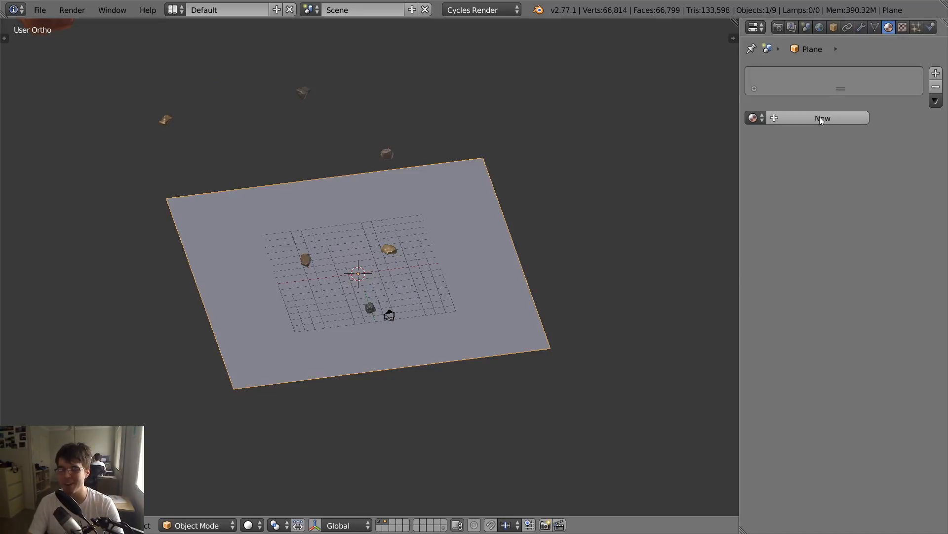
left_click(805, 118)
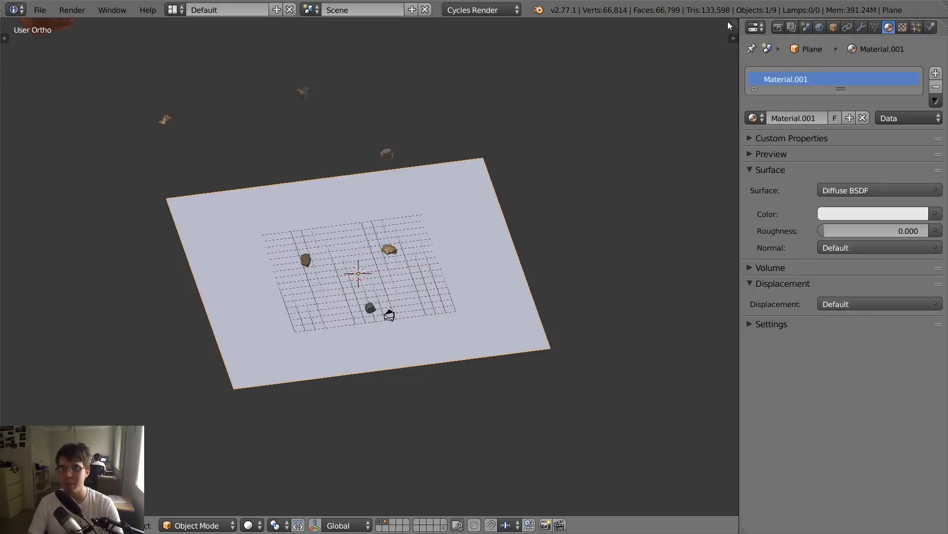
left_click_drag(735, 22, 289, 118)
key("shift+F3")
key("n")
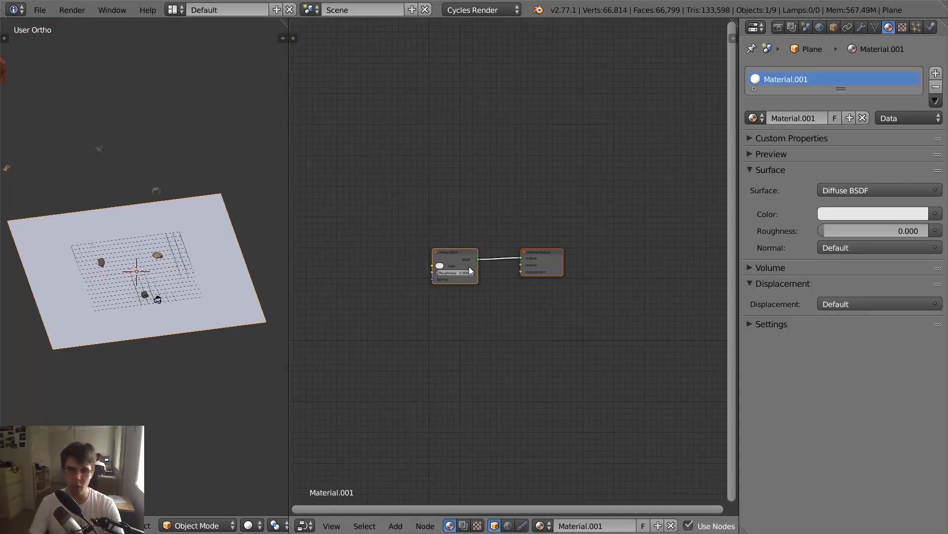
- Add the PBR Dielectric group node to the plane's material, placed before the Diffuse BSDF
scroll(538, 251, "up", 5)
mouse_move(469, 270)
middle_mouse_down()
mouse_move(534, 255)
mouse_move(520, 241)
mouse_move(479, 255)
middle_mouse_up()
left_click(507, 236)
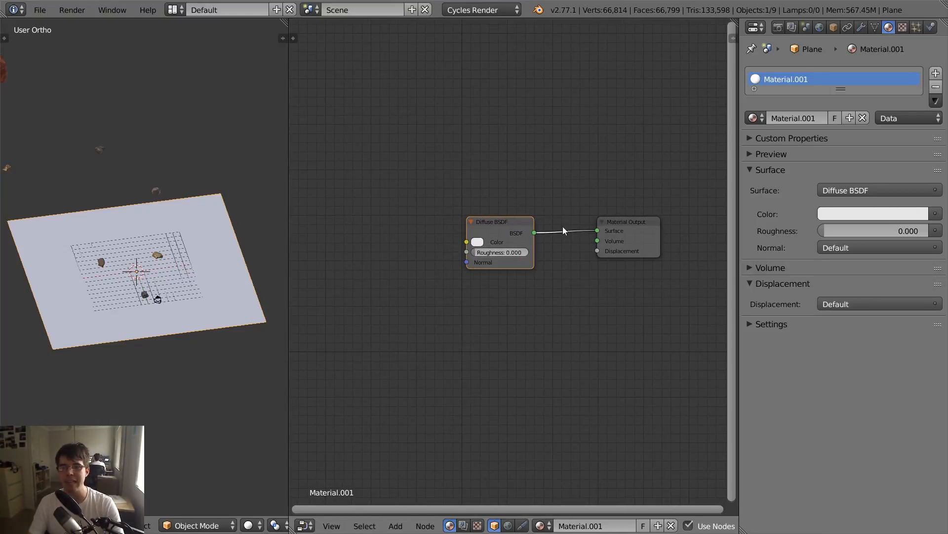
key("shift+a")
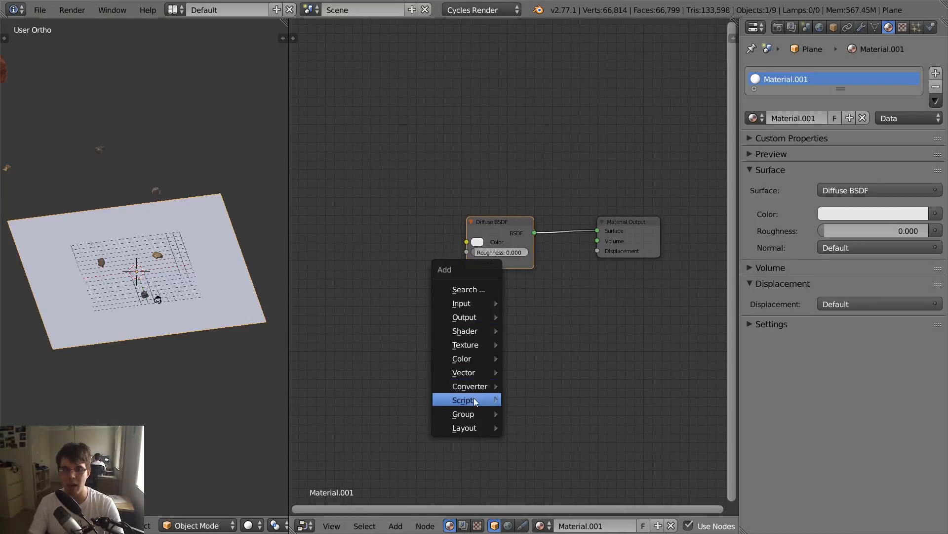
mouse_move(469, 413)
key("p")
key("r")
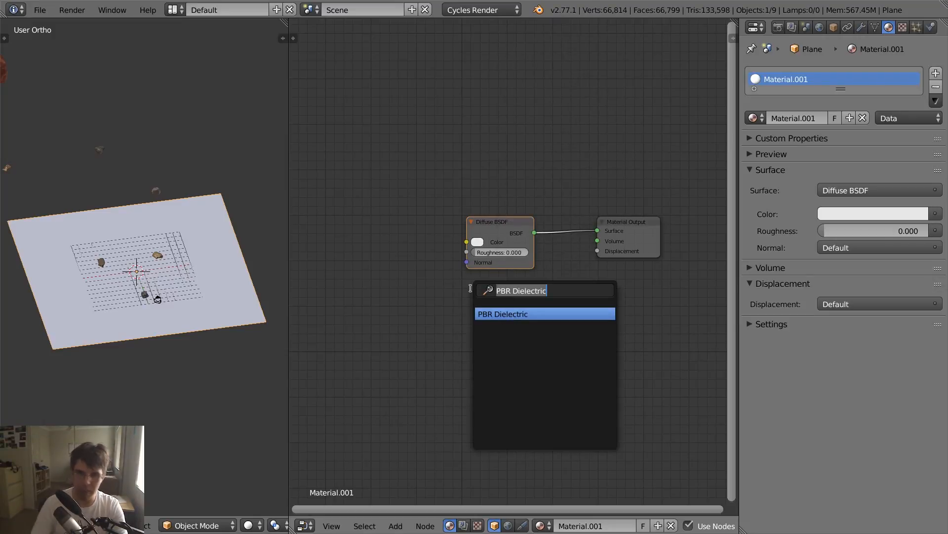
left_click(503, 312)
left_click(363, 233)
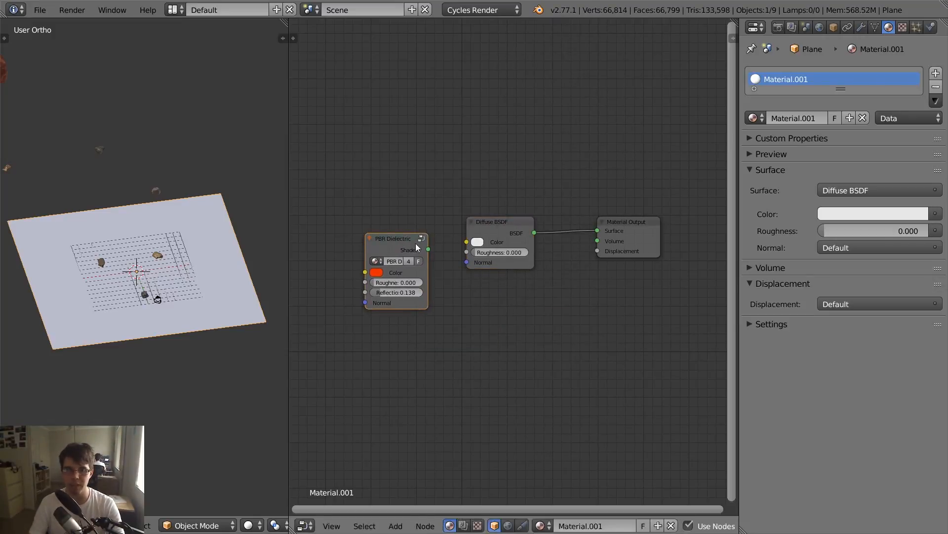
- Replace the Diffuse BSDF by deleting it and connecting PBR Dielectric's Shader output to the Material Output's Surface
left_click(470, 225)
key("x")
left_click_drag(429, 249, 598, 231)
left_click_drag(407, 246, 534, 228)
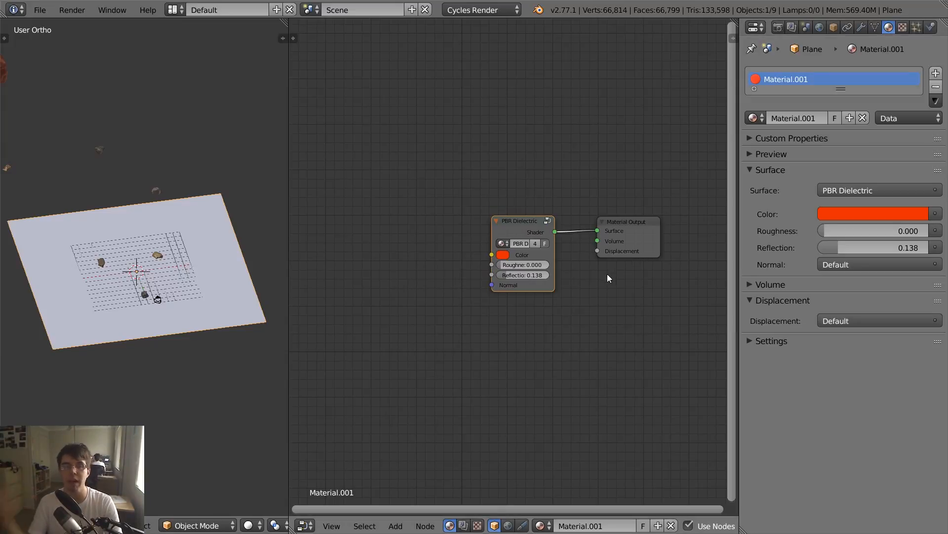
- Examine the nodes inside the PBR Dielectric group, return to the material, and review the group's inputs
key("Tab")
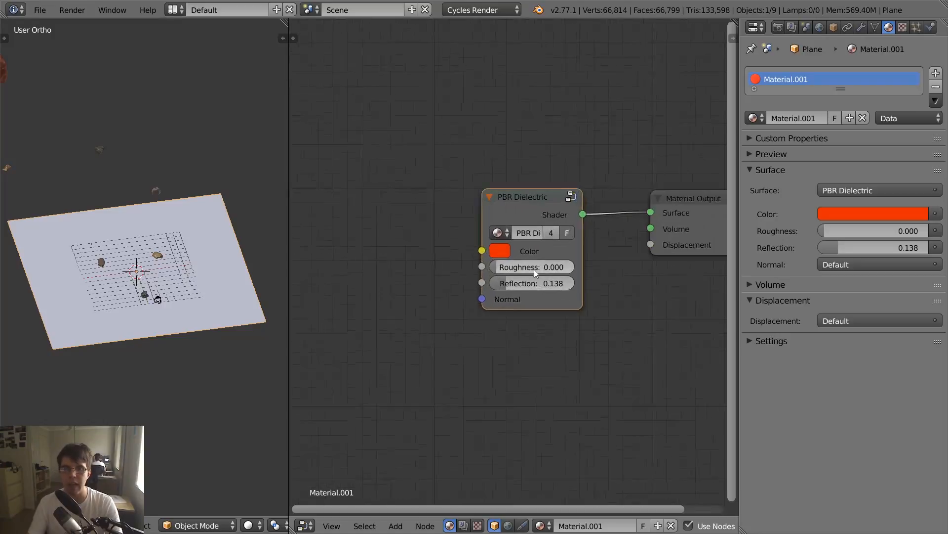
scroll(527, 303, "down", 2)
left_click(640, 220)
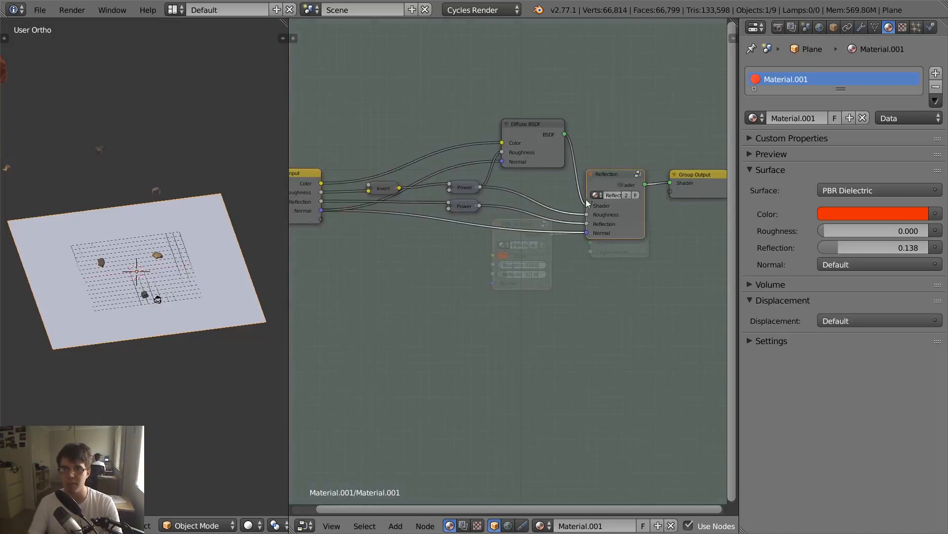
key("Tab")
key("Tab")
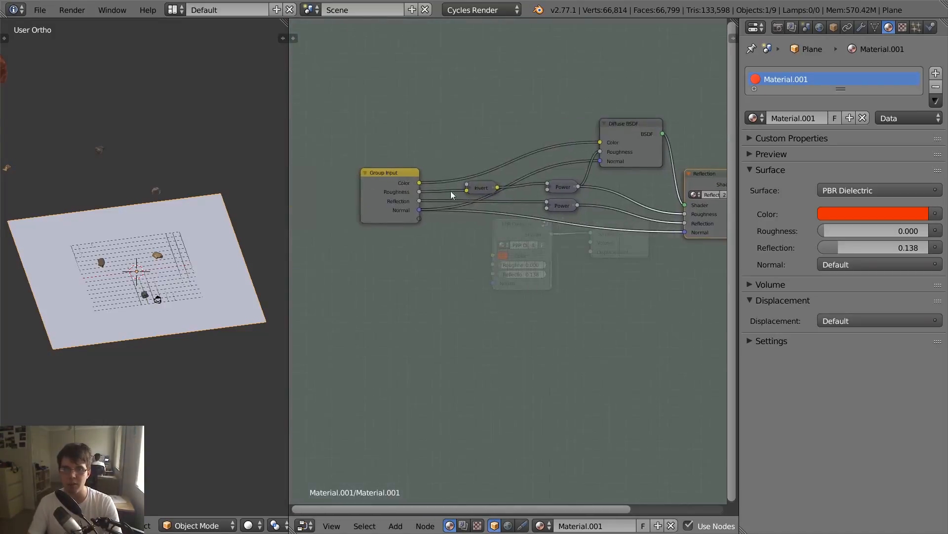
key("Tab")
scroll(466, 282, "up", 4)
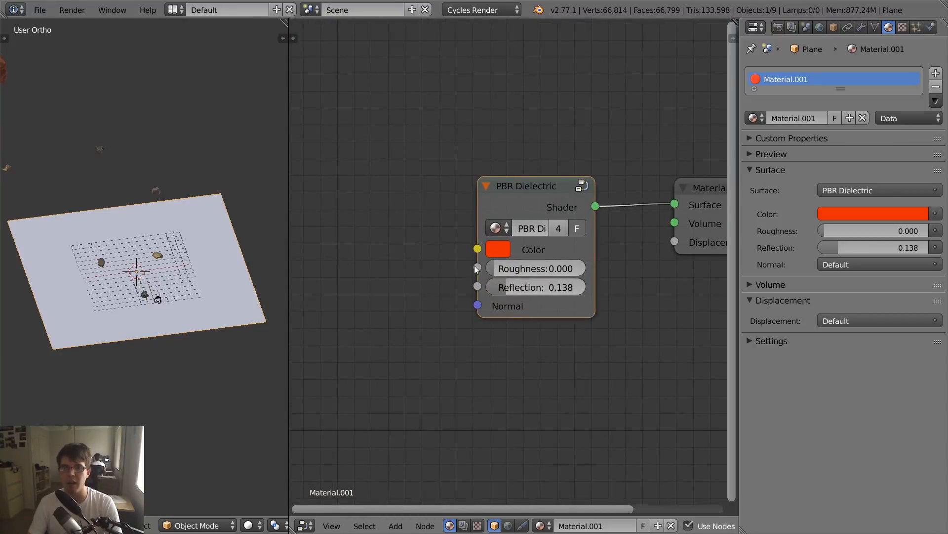
scroll(476, 300, "down", 2)
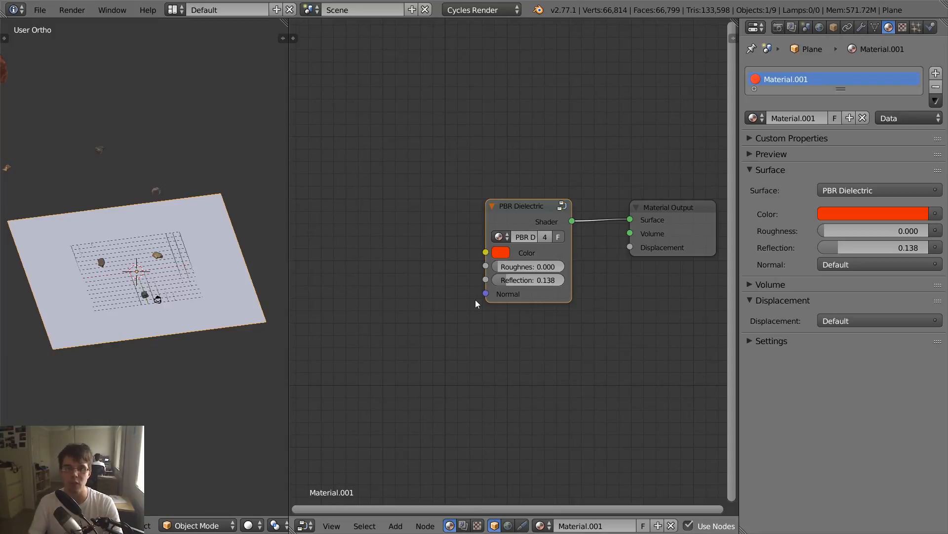
scroll(476, 300, "up", 2)
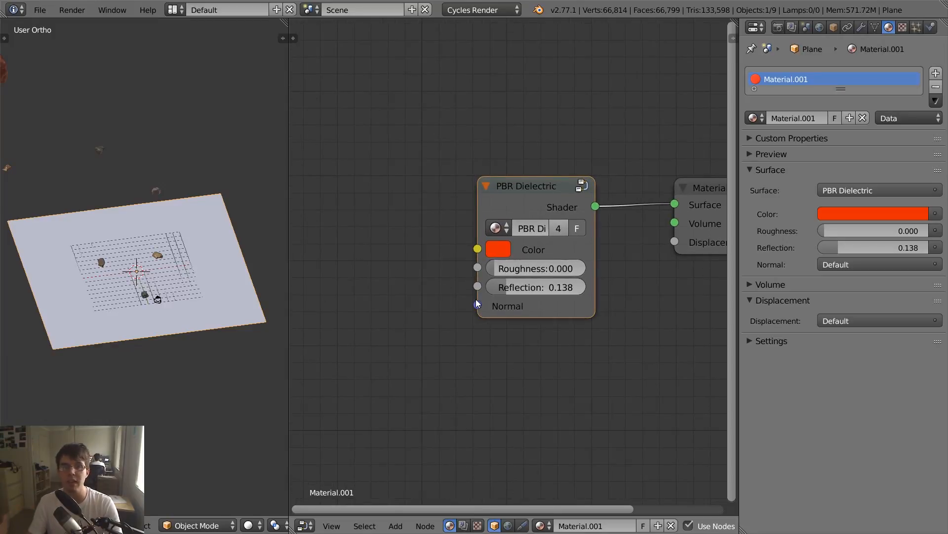
mouse_move(547, 197)
left_mouse_down()
mouse_move(574, 196)
mouse_move(562, 197)
left_mouse_up()
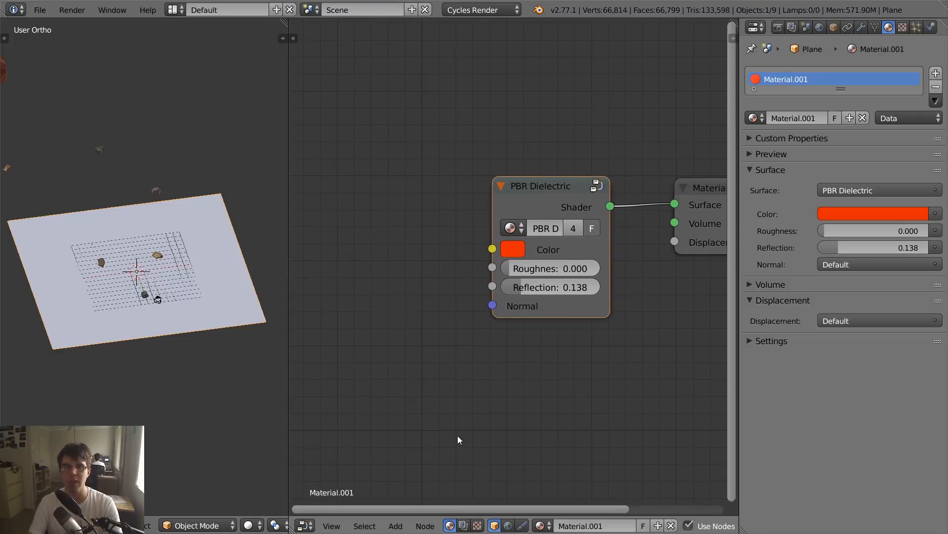
scroll(502, 361, "down", 3)
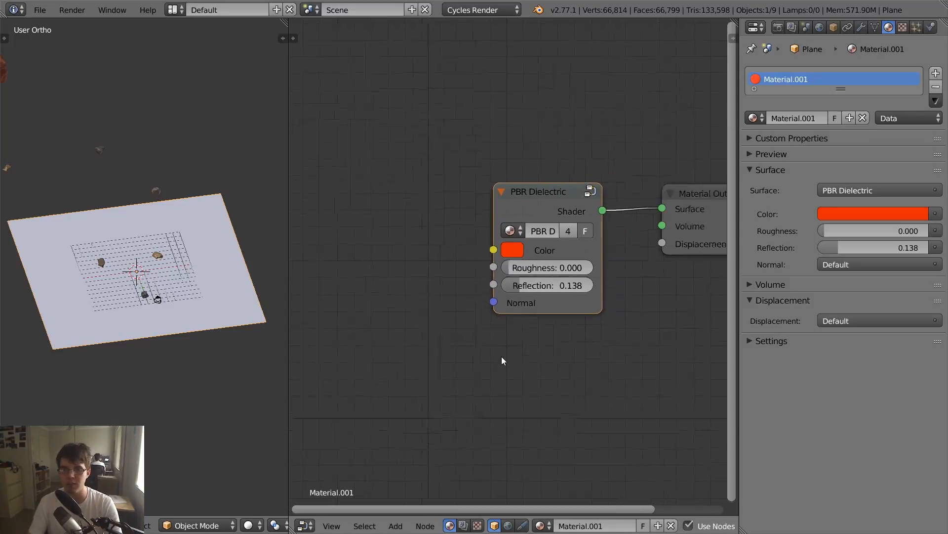
scroll(476, 370, "up", 1)
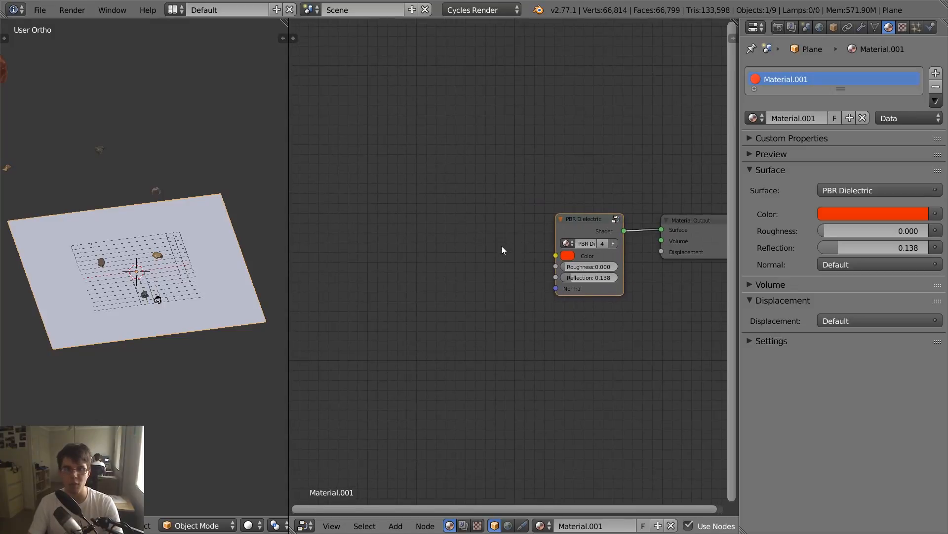
- Add an Image Texture node before PBR Dielectric and browse for its image in the bookmarked Ground Textures folder
key("shift+a")
mouse_move(447, 302)
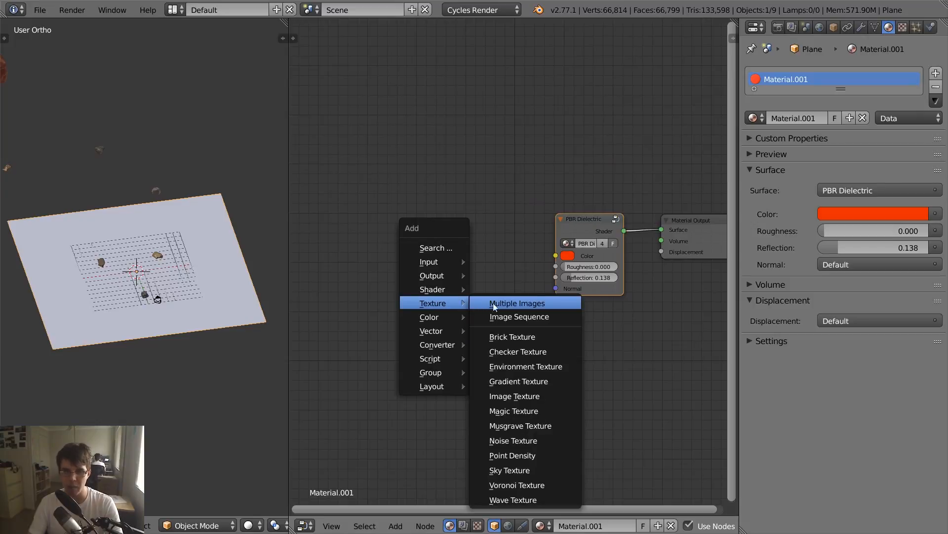
left_click(523, 396)
left_click(448, 260)
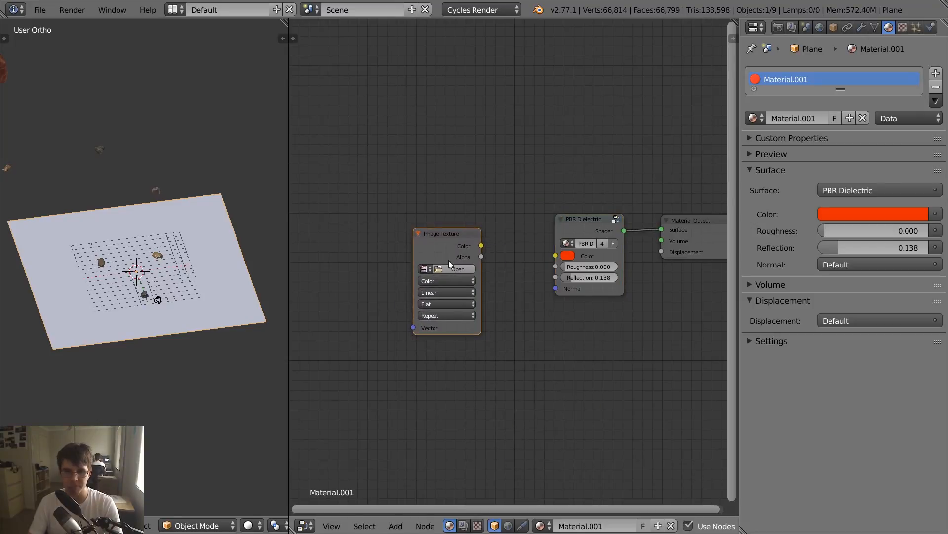
left_click(451, 267)
scroll(79, 202, "down", 5)
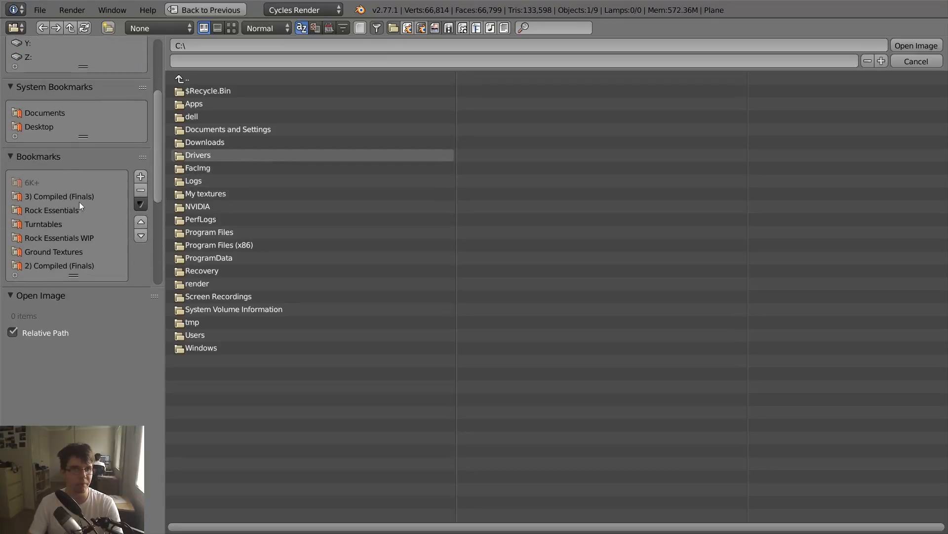
left_click(92, 253)
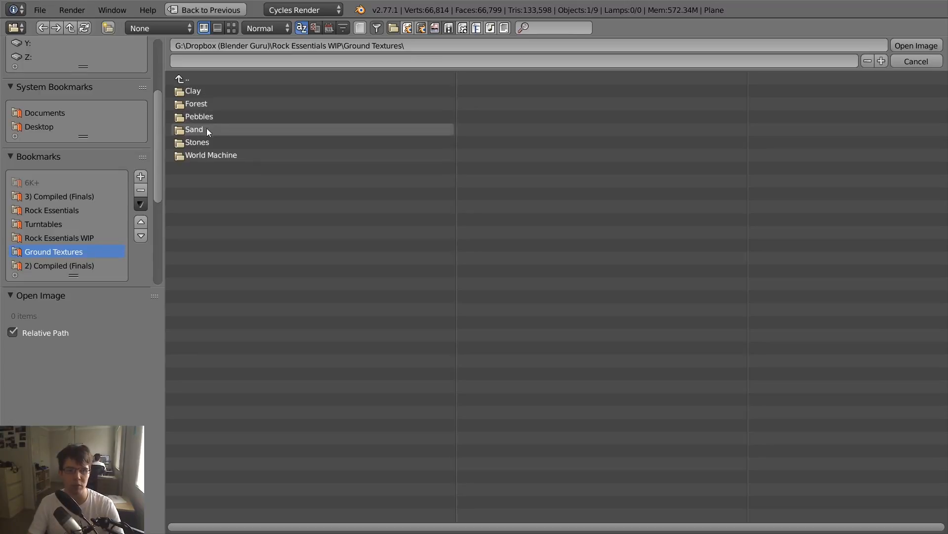
- Look through the ground texture category folders, including World Machine, Sand and Clay
left_click(211, 156)
key("BackSpace")
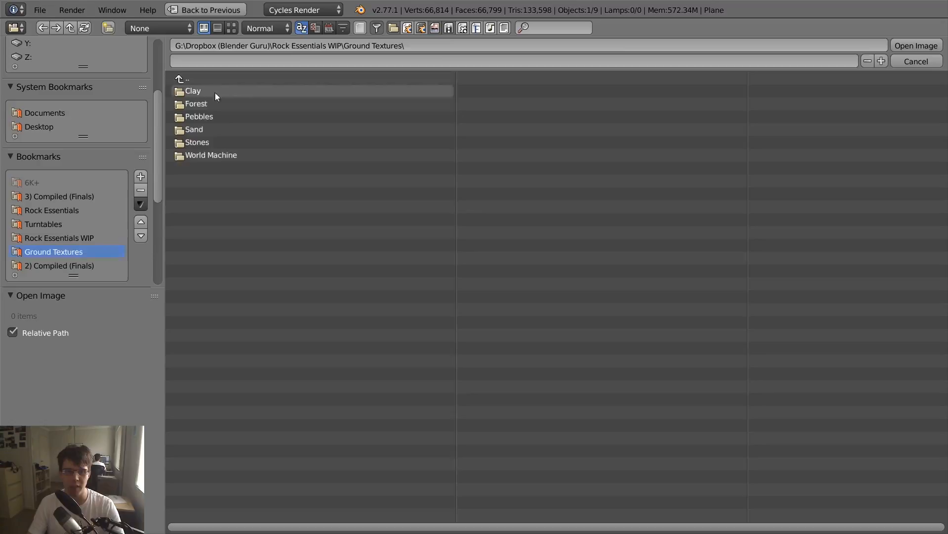
left_click(221, 149)
key("BackSpace")
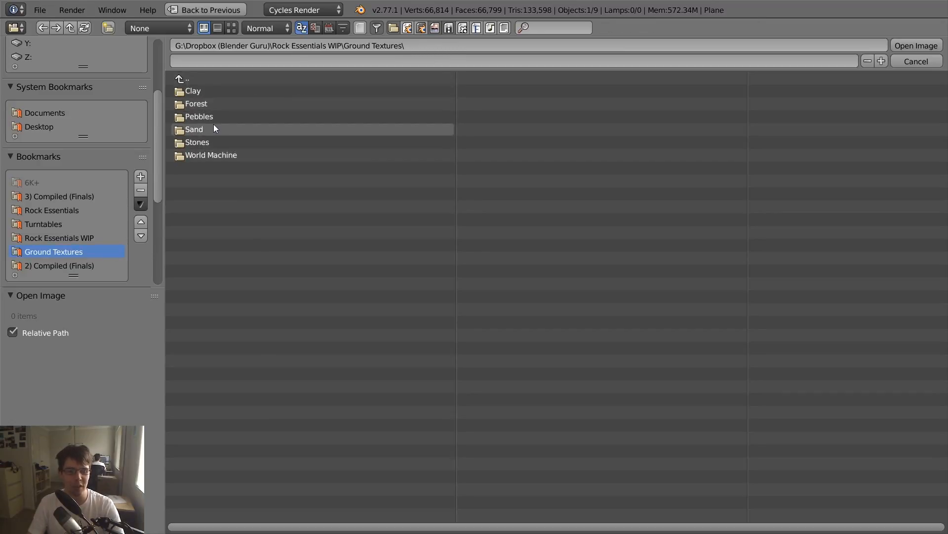
left_click(202, 129)
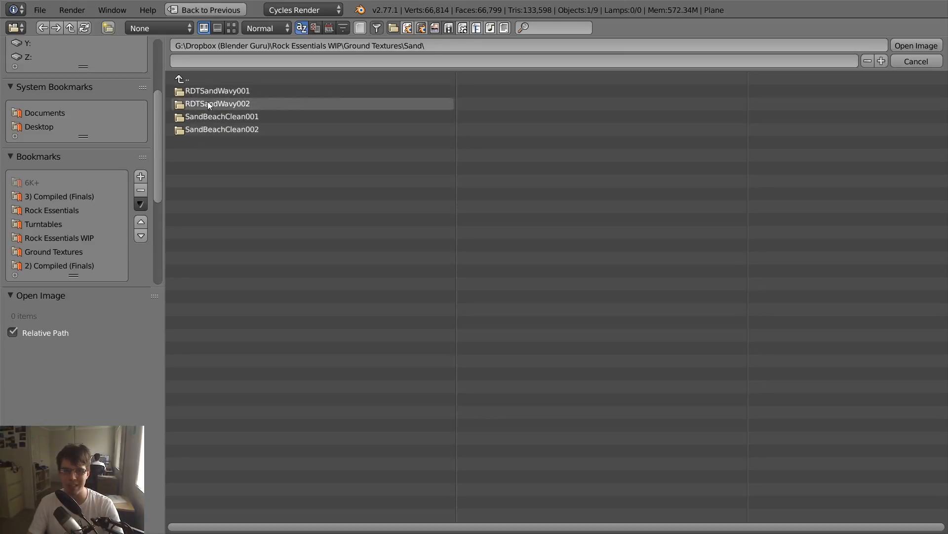
left_click(192, 79)
left_click(201, 91)
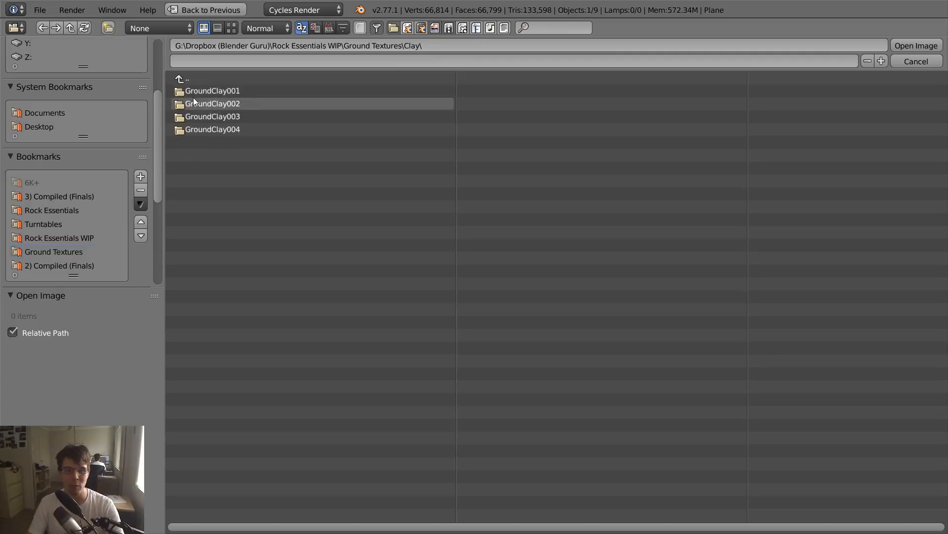
left_click(203, 81)
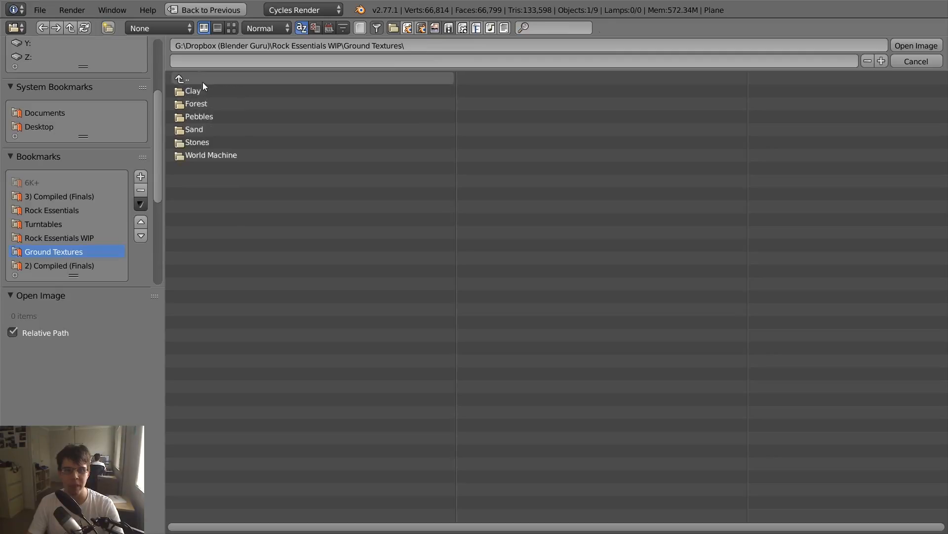
- Open the RDTSandWavy001 folder within Sand and display its texture maps as thumbnails
left_click(202, 129)
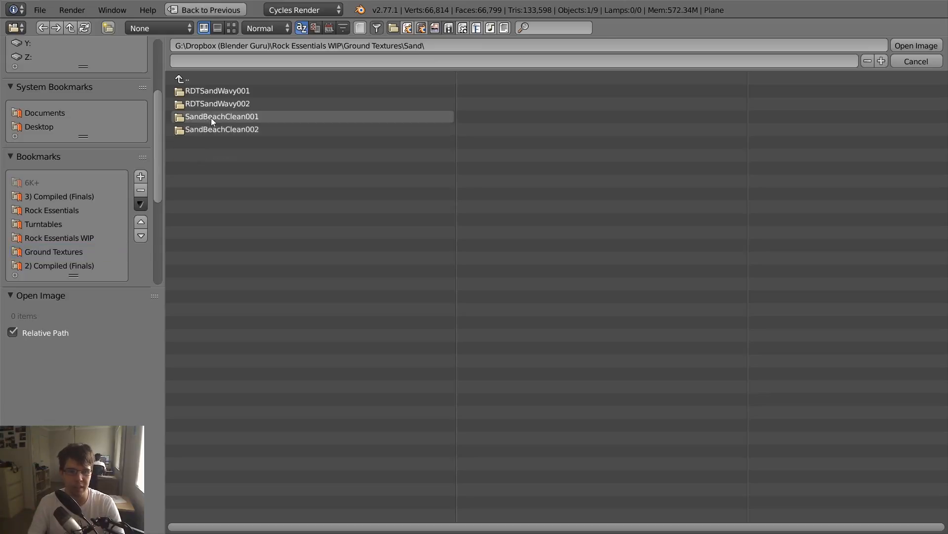
left_click(209, 90)
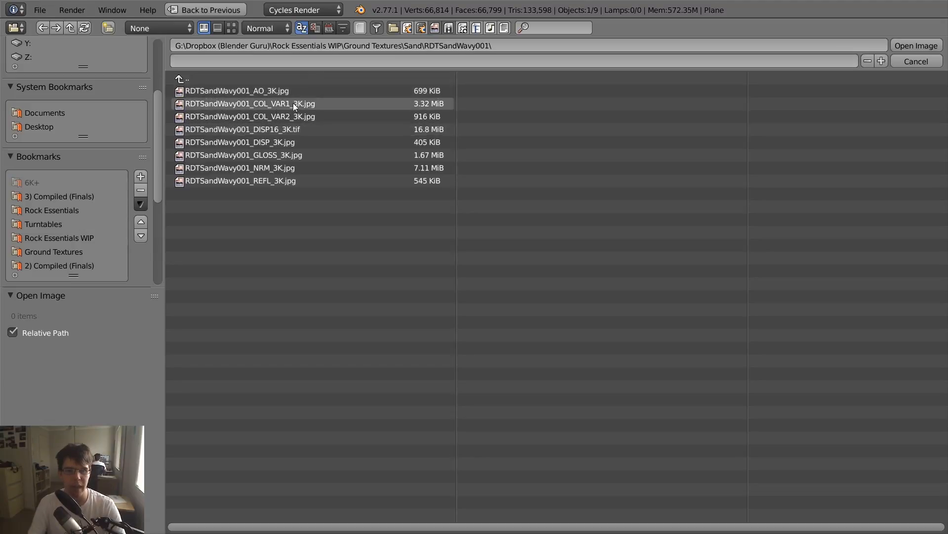
left_click(232, 27)
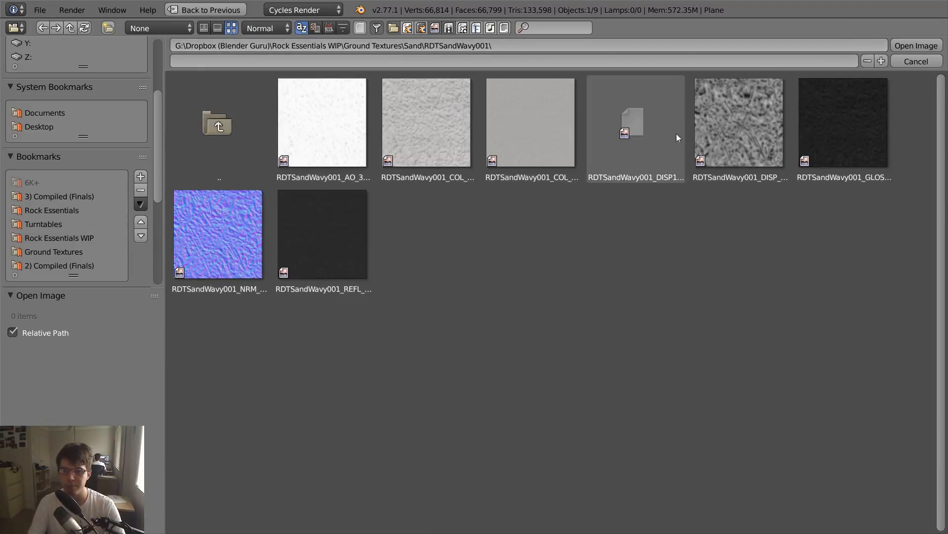
- Compare the sand's colour variants and load RDTSandWavy001_COL_VAR1_3K.jpg into the Image Texture node
left_click(562, 153)
left_click(444, 129)
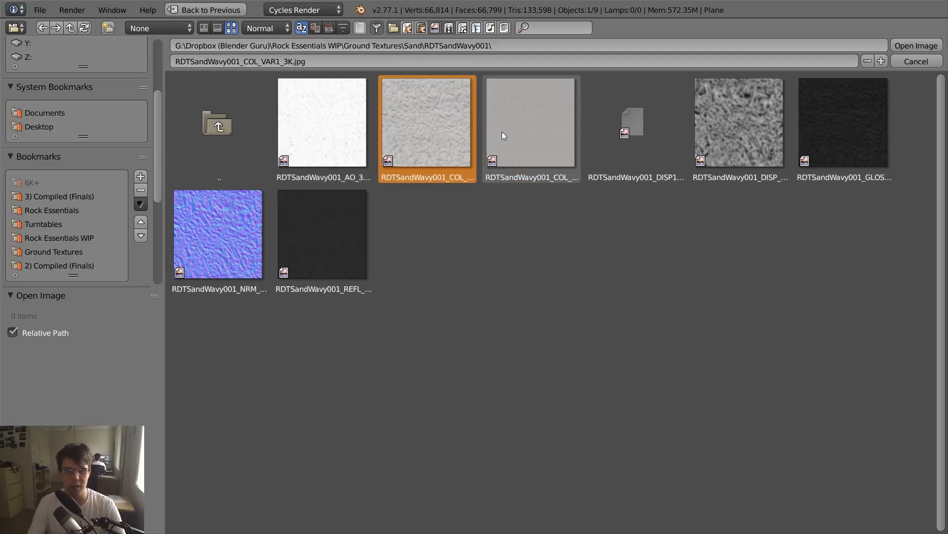
left_click(489, 132)
left_click(441, 128)
left_click(244, 61)
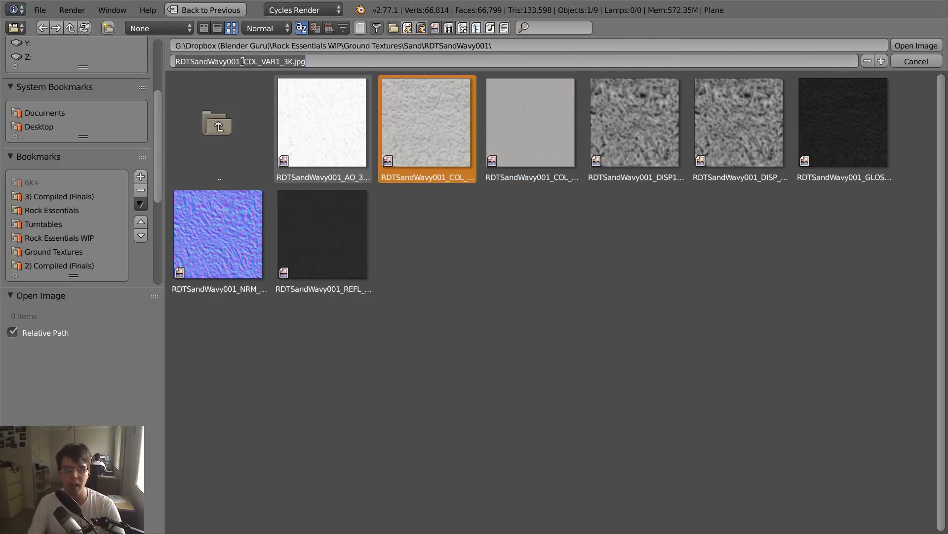
left_click_drag(244, 62, 307, 62)
left_click(487, 283)
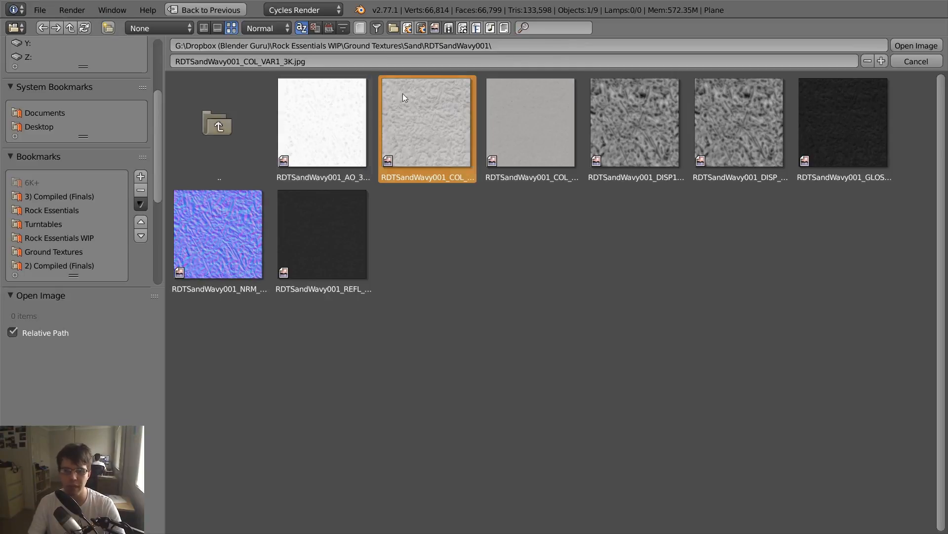
left_click(247, 61)
left_click(470, 232)
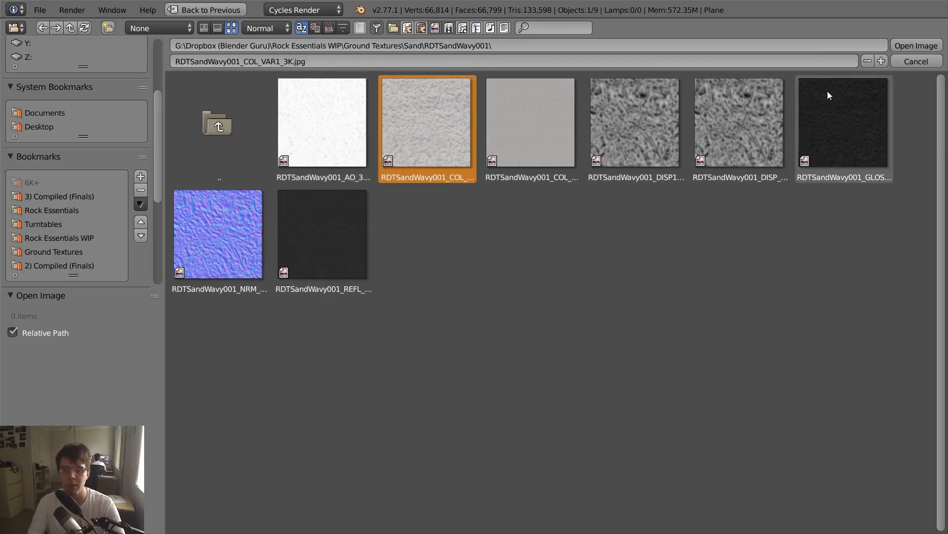
left_click(902, 46)
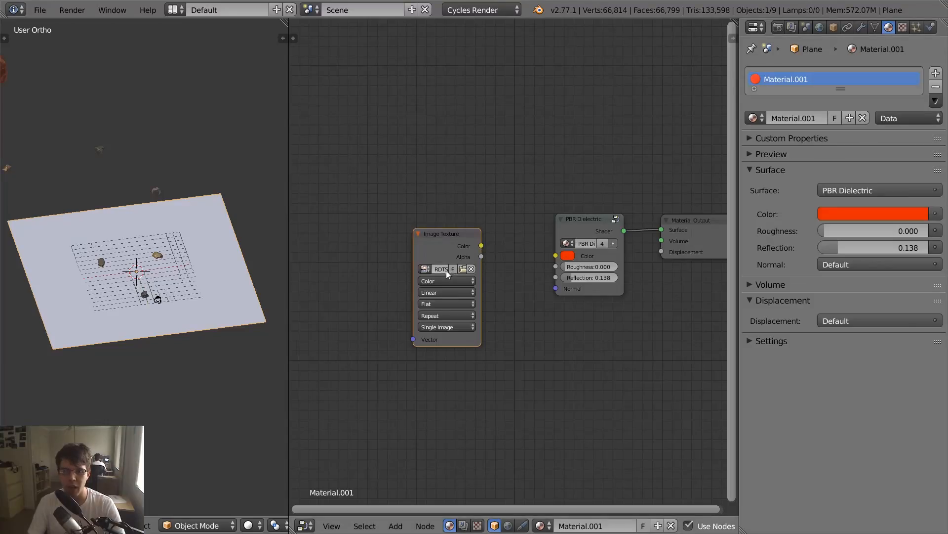
- Replace the Image Texture's image with RDTSandWavy001_COL_VAR2_3K.jpg and connect its Color output to PBR Dielectric's Color input
left_click(463, 269)
left_click(232, 27)
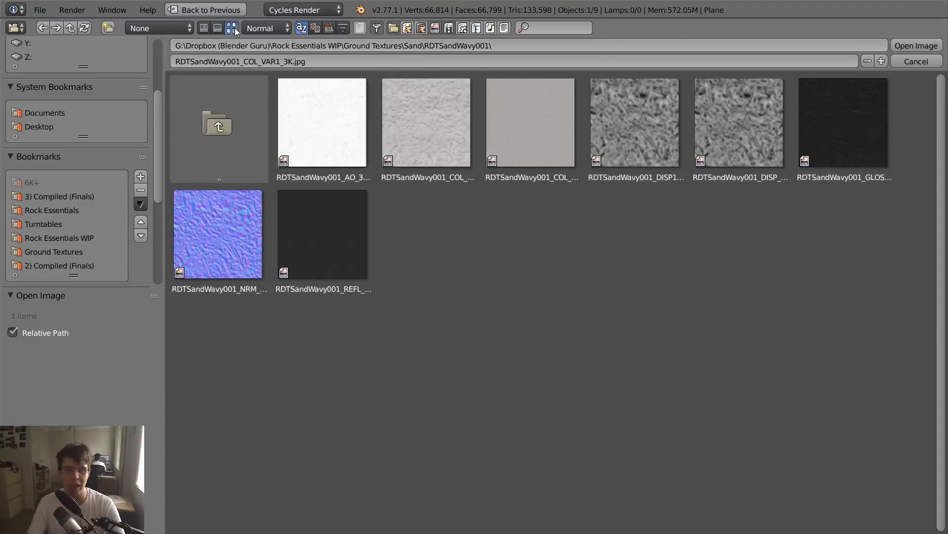
left_click(440, 138)
left_click(547, 134)
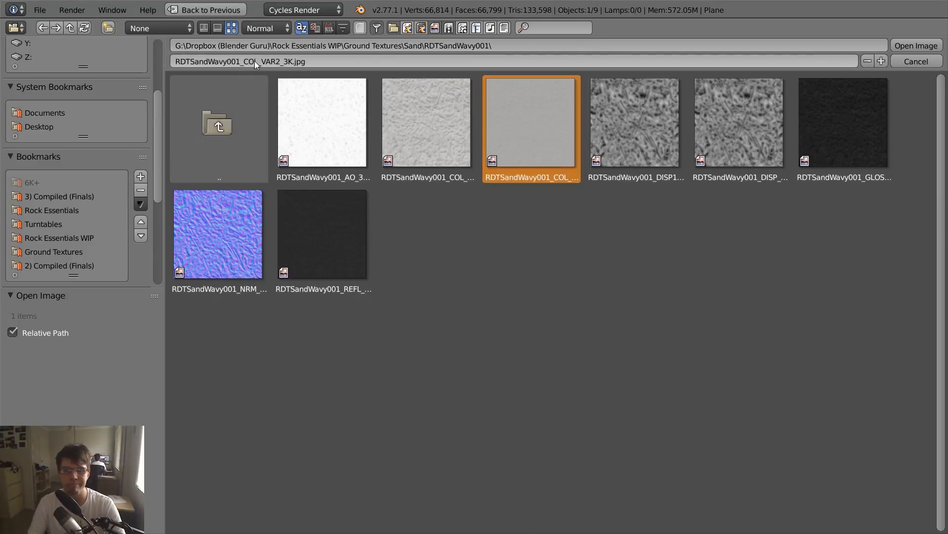
left_click(273, 61)
key("Return")
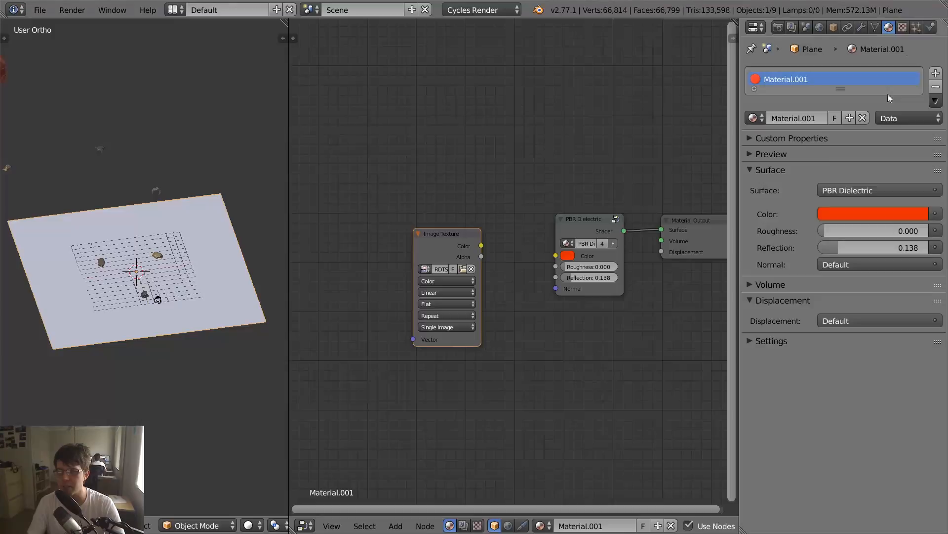
left_click_drag(483, 245, 563, 256)
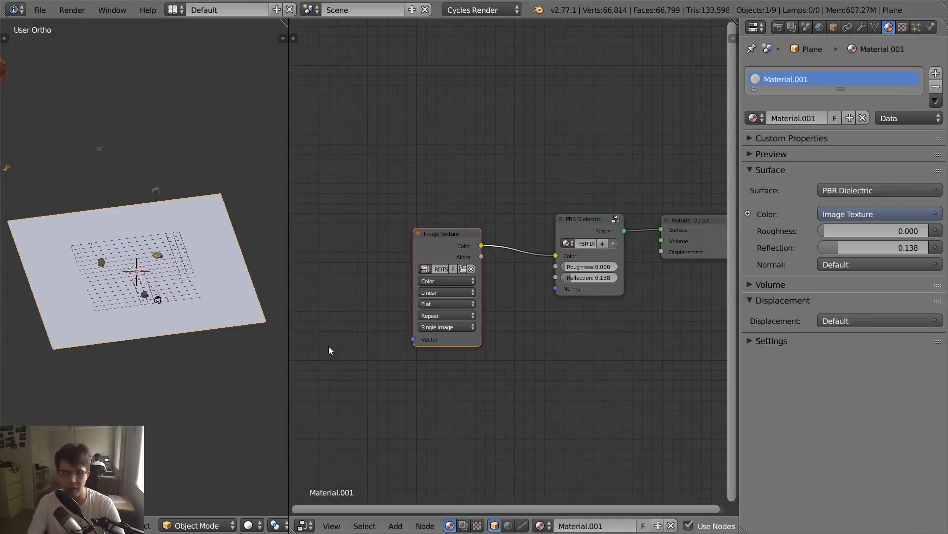
- Show the 3D viewport in rendered shading to preview the sand colour around the rocks
scroll(223, 340, "up", 3)
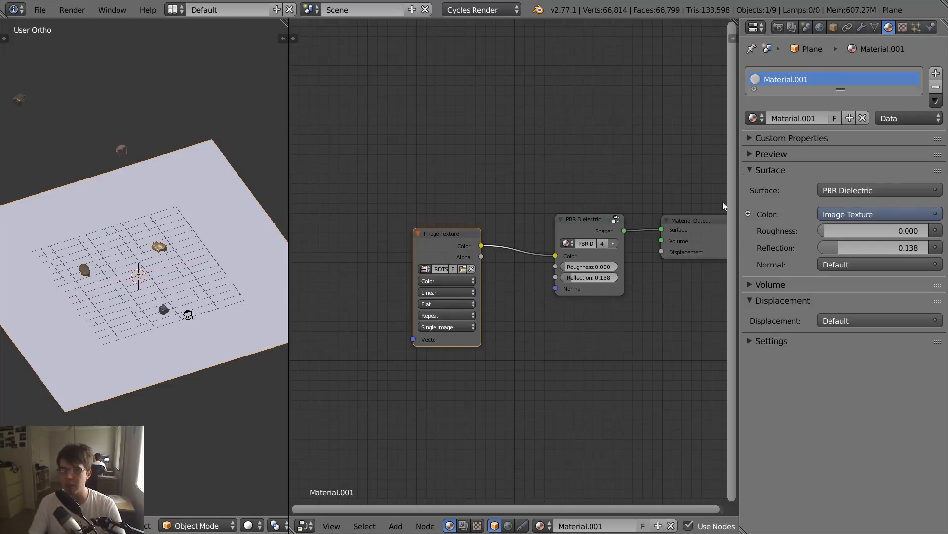
key("shift+z")
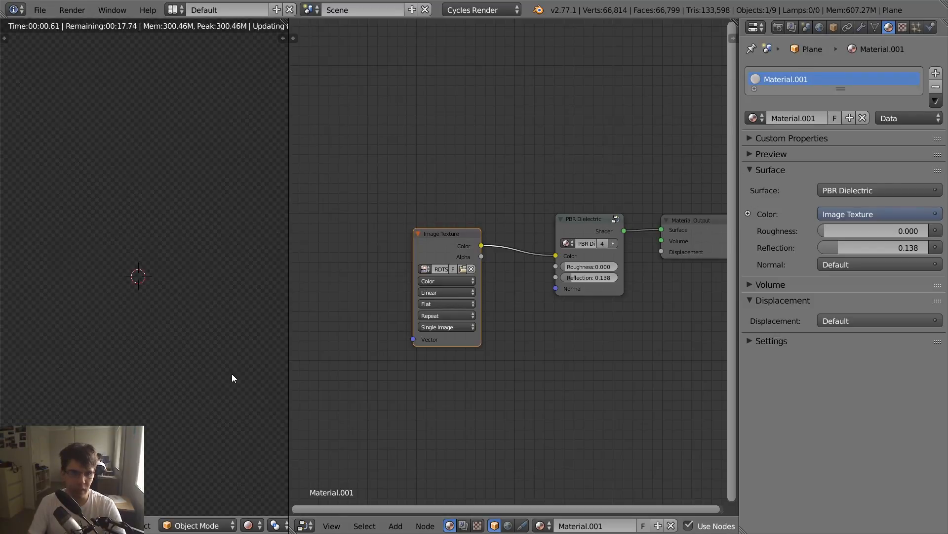
scroll(232, 374, "up", 3)
scroll(207, 390, "up", 3)
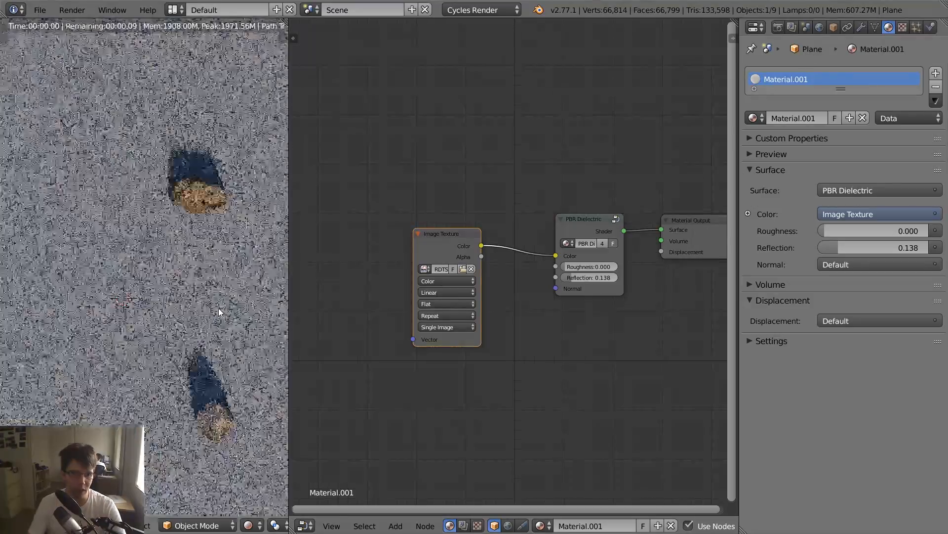
- Change the Node Editor area to the UV/Image Editor and unwrap the ground plane in Edit Mode
left_click(304, 524)
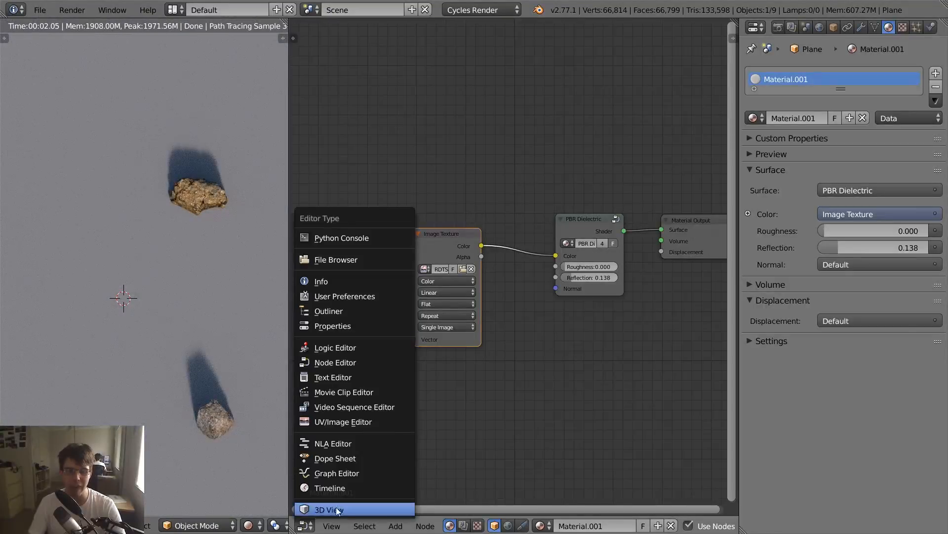
left_click(368, 422)
scroll(372, 423, "down", 5)
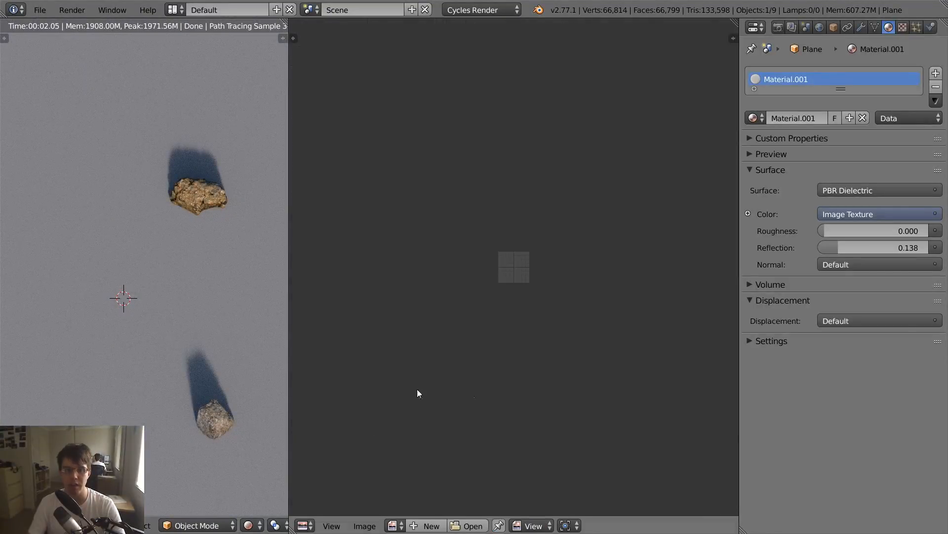
scroll(168, 331, "down", 7)
key("Tab")
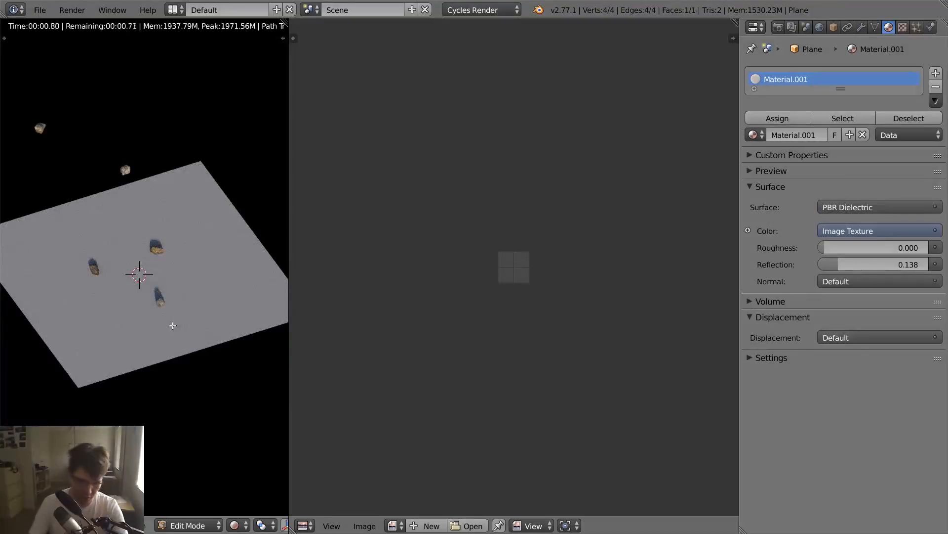
key("u")
left_click(173, 325)
key("Tab")
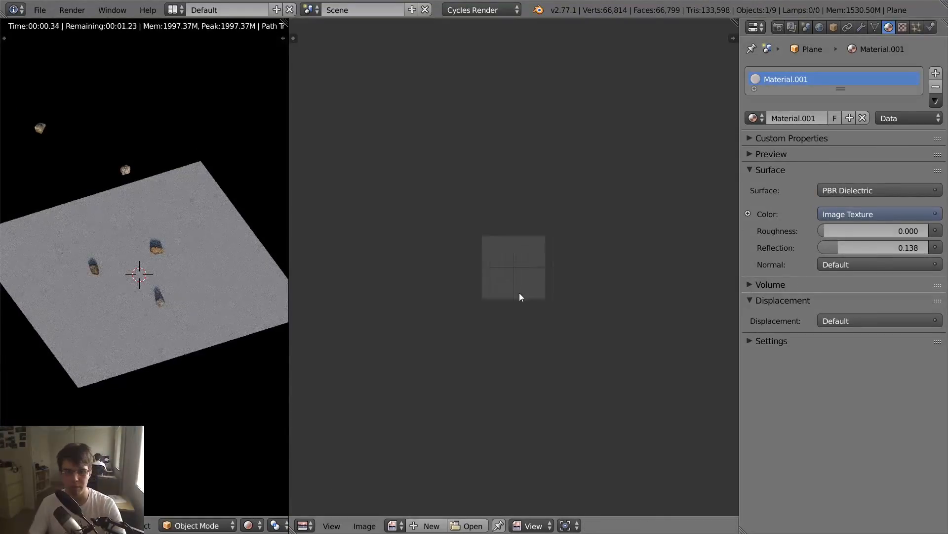
- Inspect the unwrapped plane's sand texture around the rocks in the rendered viewport
scroll(520, 293, "up", 5)
key("Tab")
key("Tab")
scroll(197, 306, "up", 1)
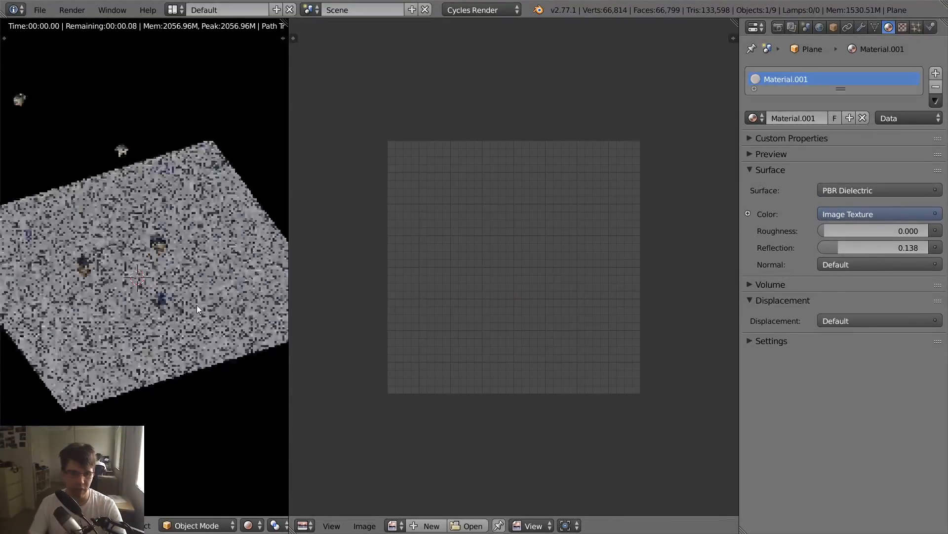
scroll(197, 306, "up", 6)
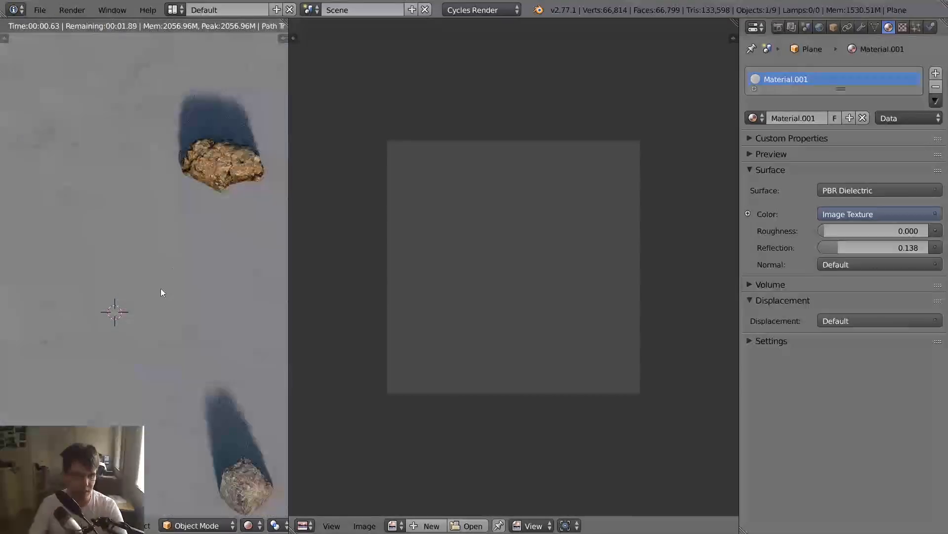
scroll(161, 291, "down", 4)
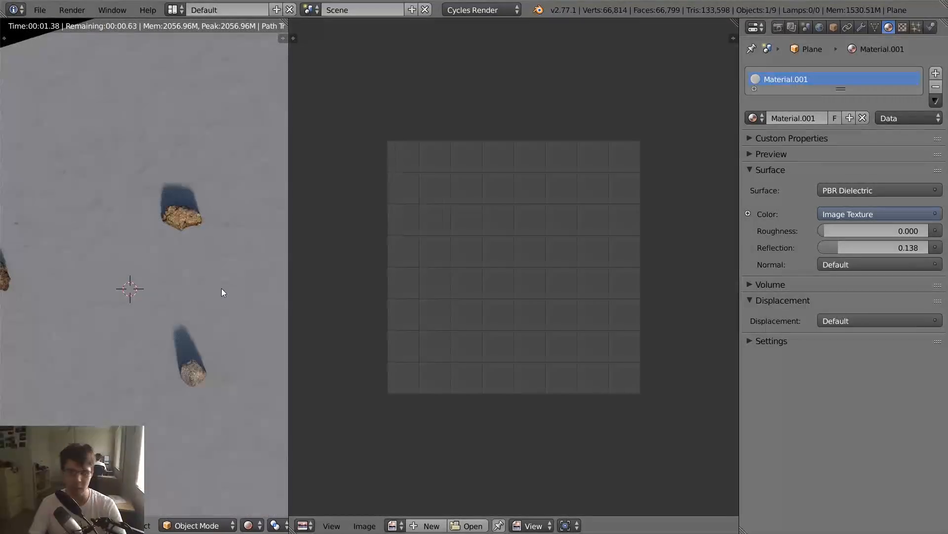
- Return the area to the Node Editor, make room around the Image Texture node and place a duplicate of it below
key("shift+F3")
scroll(531, 318, "up", 4)
middle_click_drag(505, 276, 507, 212)
scroll(507, 213, "down", 4)
left_click_drag(431, 167, 403, 124)
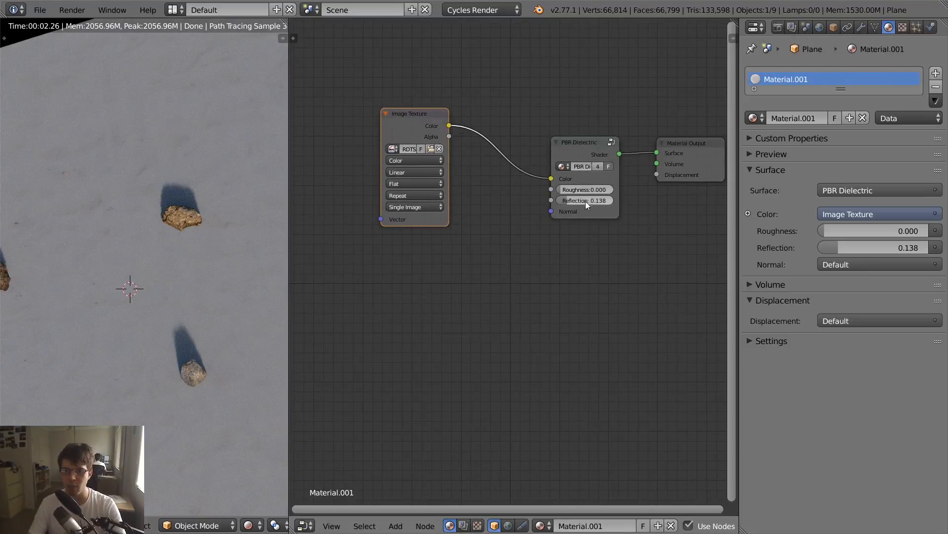
key("shift+d")
left_click(423, 257)
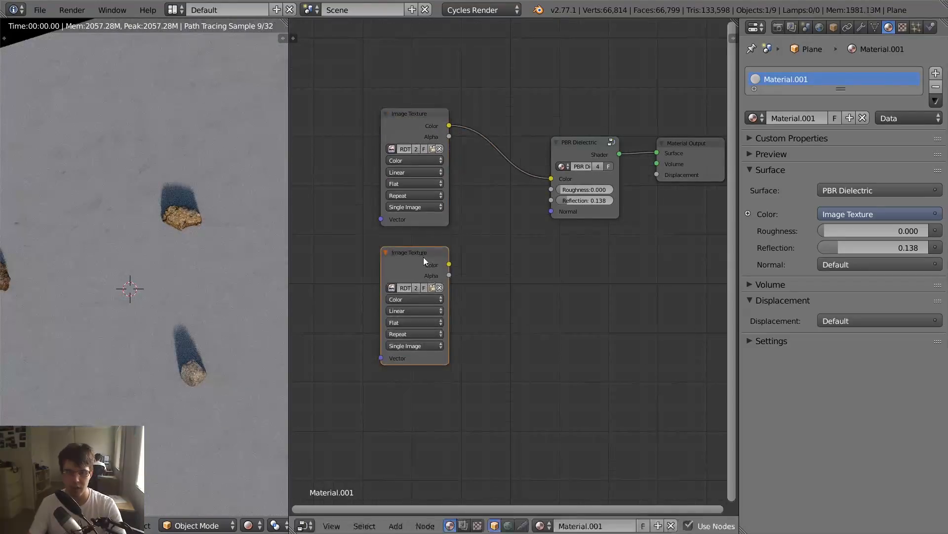
- Load RDTSandWavy001_GLOSS_3K.jpg from the Sand folder of Ground Textures into the duplicated Image Texture node
left_click(430, 289)
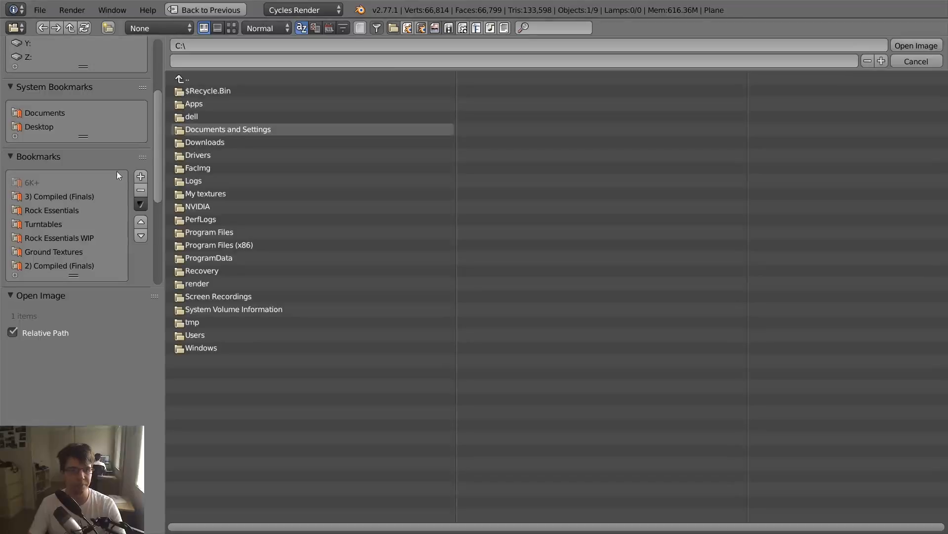
scroll(85, 209, "down", 3)
left_click(85, 211)
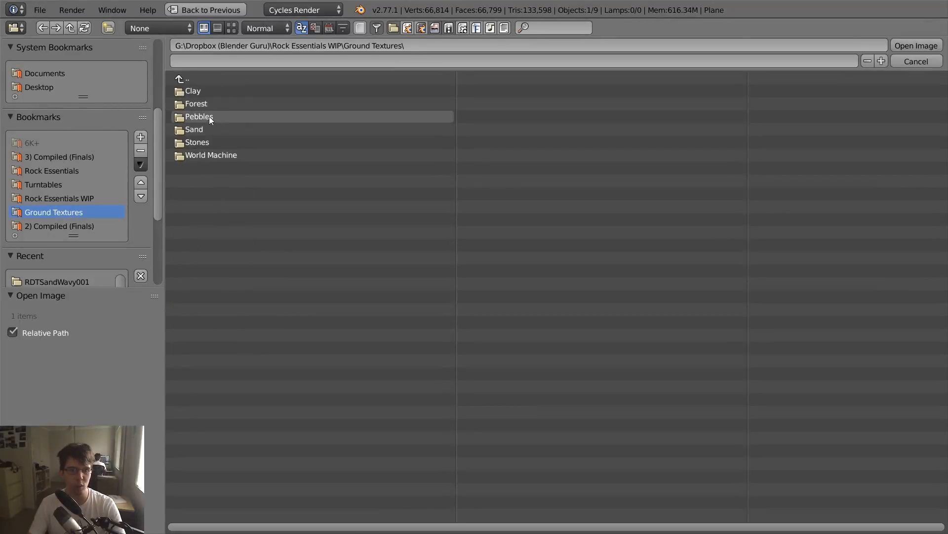
left_click(222, 130)
left_click(231, 91)
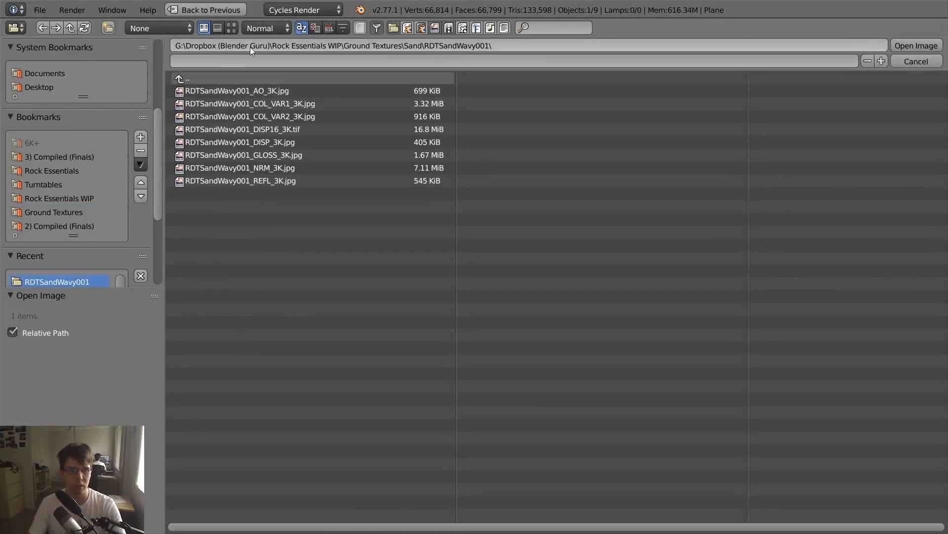
left_click(231, 27)
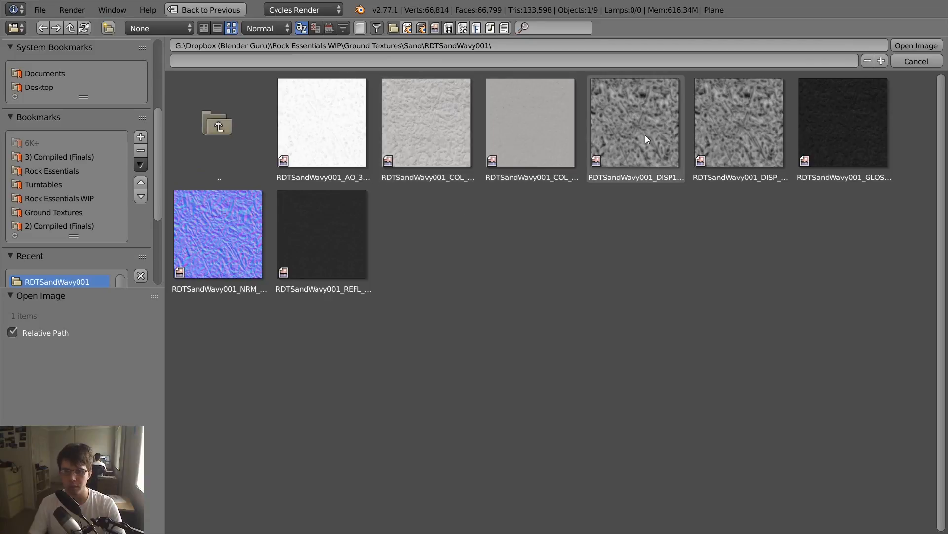
left_click(868, 147)
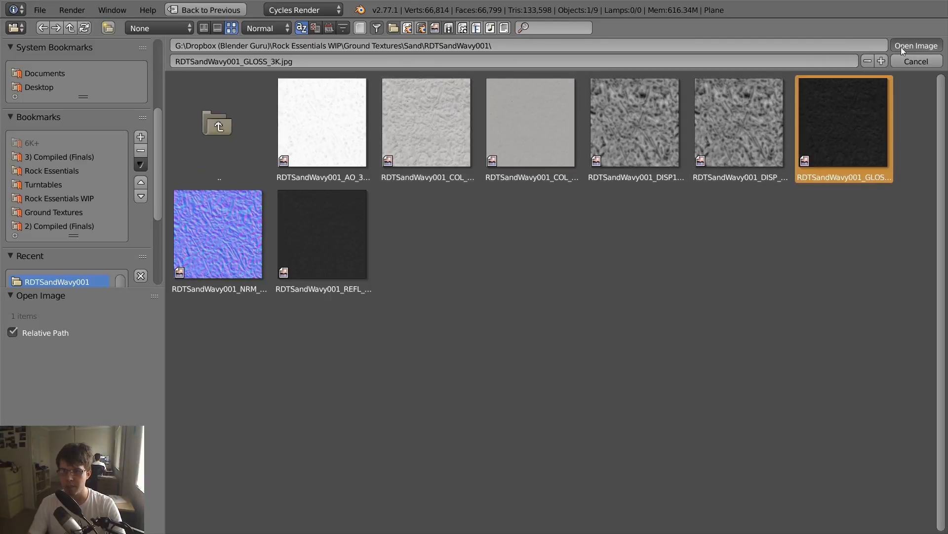
key("Return")
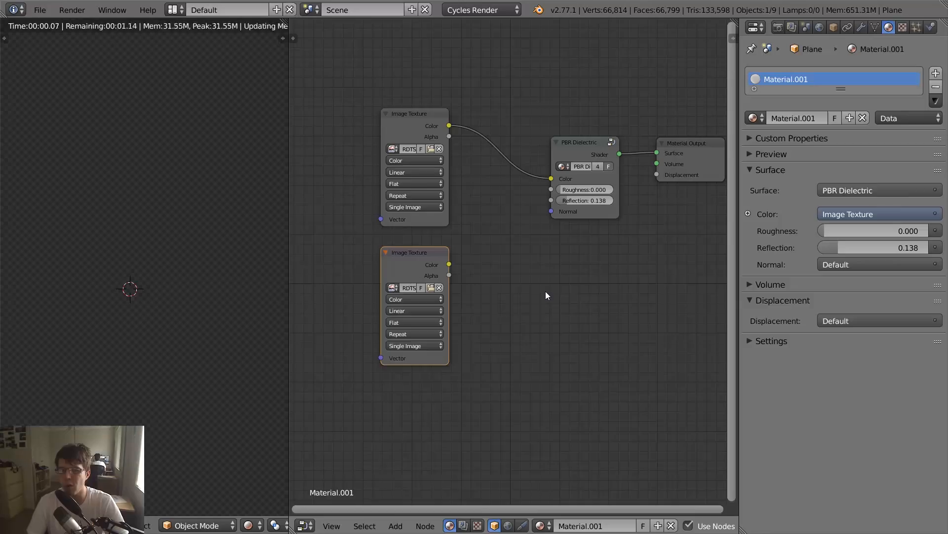
- Set the gloss texture to Non-Color Data and connect its Color output to PBR Dielectric's Roughness input
left_click(412, 297)
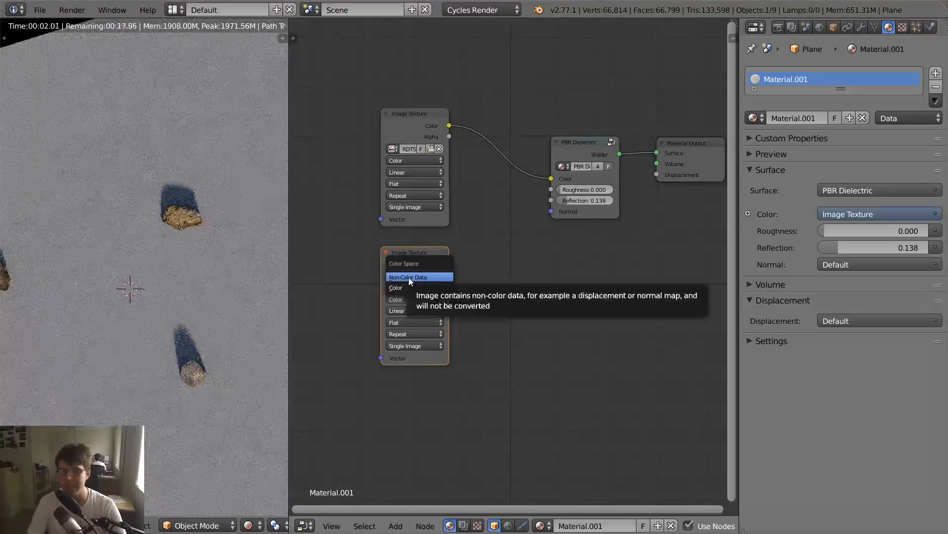
left_click(409, 278)
left_click_drag(449, 265, 455, 266)
left_click_drag(550, 194, 552, 191)
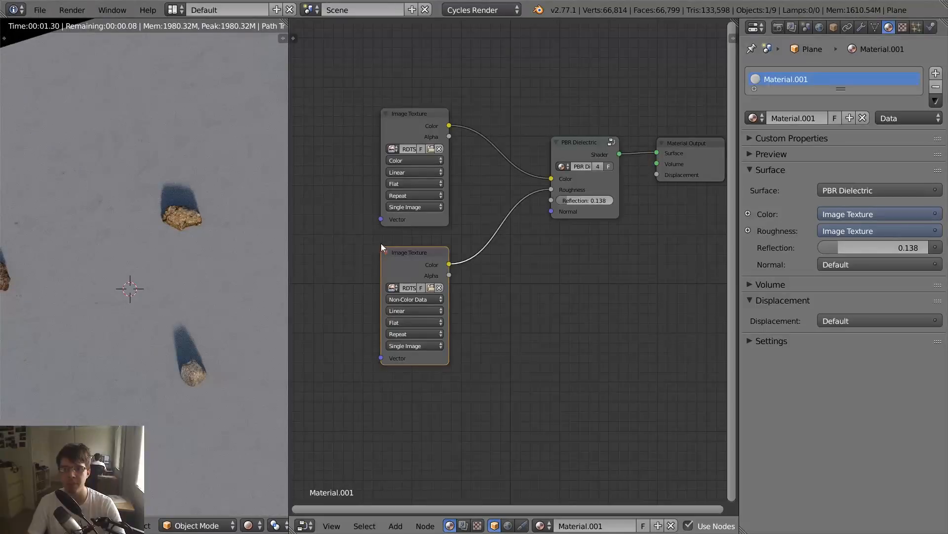
- Stack the two Image Texture nodes more tidily and place a duplicate of the gloss texture node straight below
left_click_drag(410, 260, 366, 233)
left_click_drag(580, 144, 585, 146)
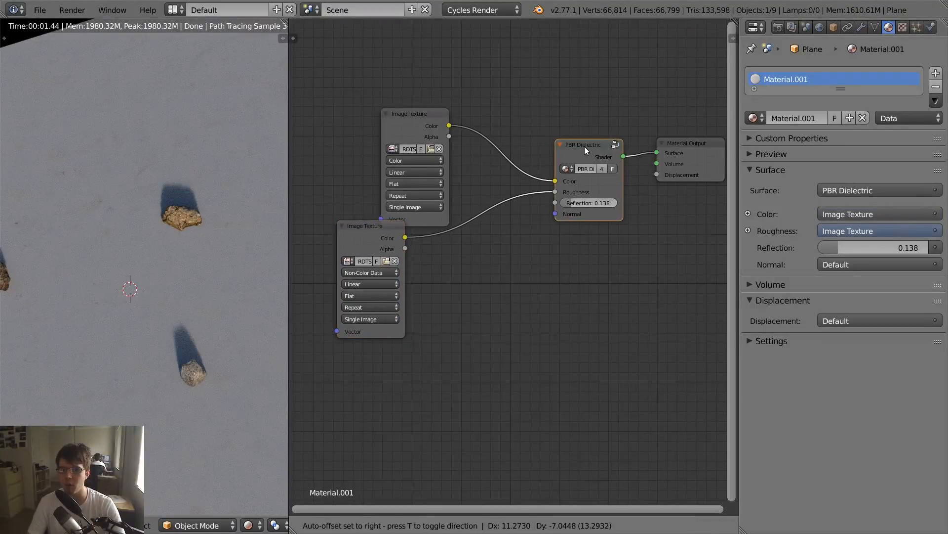
left_click_drag(420, 118, 401, 78)
left_click_drag(363, 227, 387, 205)
middle_click_drag(391, 218, 406, 181)
key("shift+d")
key("y")
left_click(398, 309)
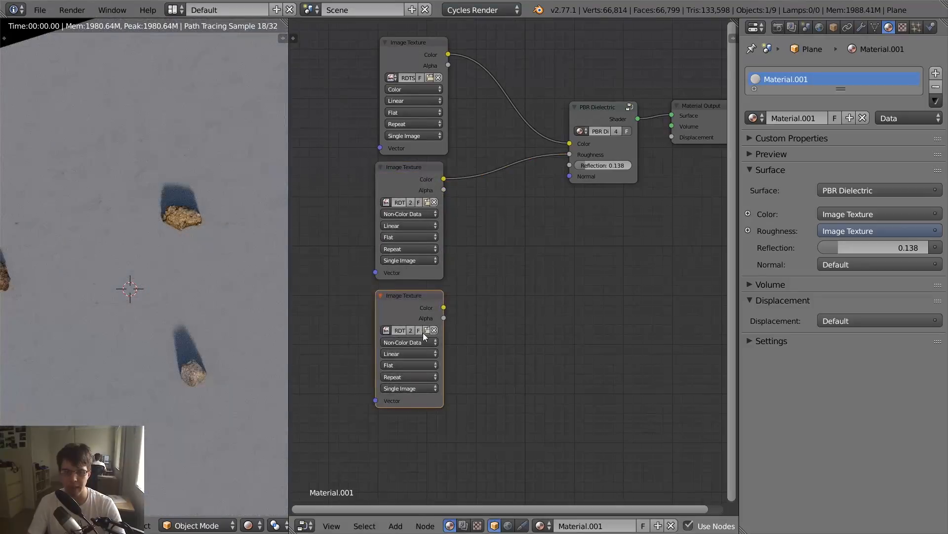
- Load RDTSandWavy001_REFL_3K.jpg into the third Image Texture node and connect its Color output to PBR Dielectric's Reflection input
left_click(427, 202)
left_click(231, 28)
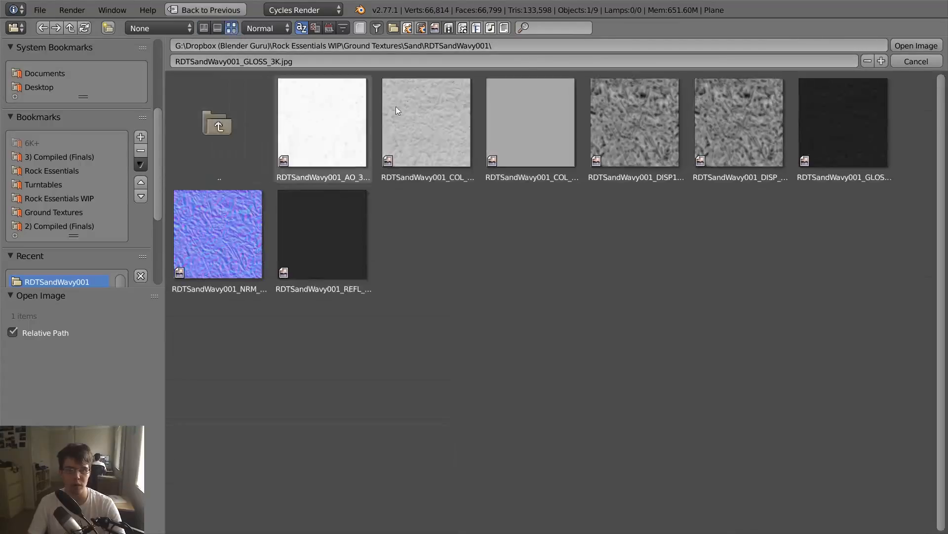
left_click(368, 242)
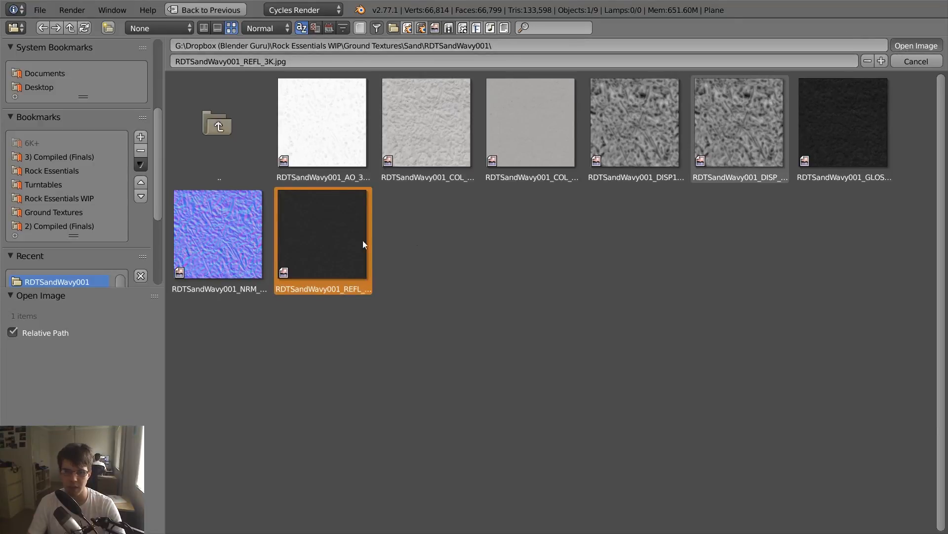
key("Return")
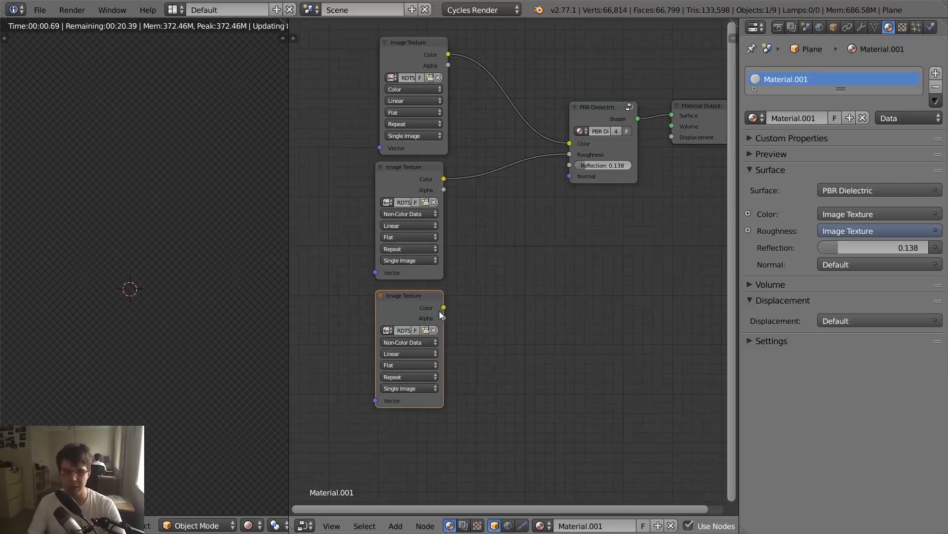
left_click_drag(444, 307, 570, 165)
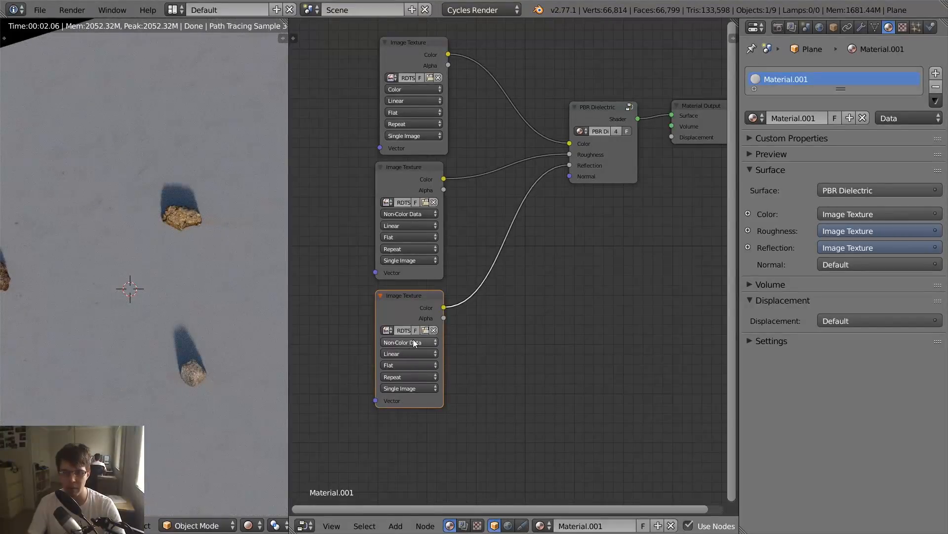
- Duplicate the reflection Image Texture node and place the copy below it
middle_click_drag(609, 280, 621, 215)
scroll(538, 232, "down", 2)
middle_click_drag(494, 284, 488, 252)
key("shift+d")
key("y")
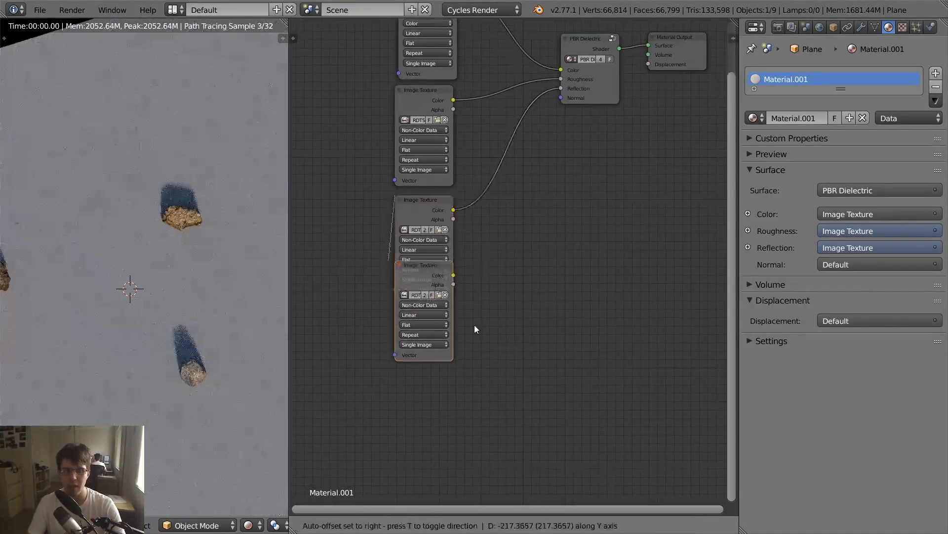
left_click(472, 339)
key("g")
left_click(464, 368)
- Load RDTSandWavy001_NRM_3K.jpg from the recent RDTSandWavy001 folder into the fourth Image Texture node
left_click(441, 327)
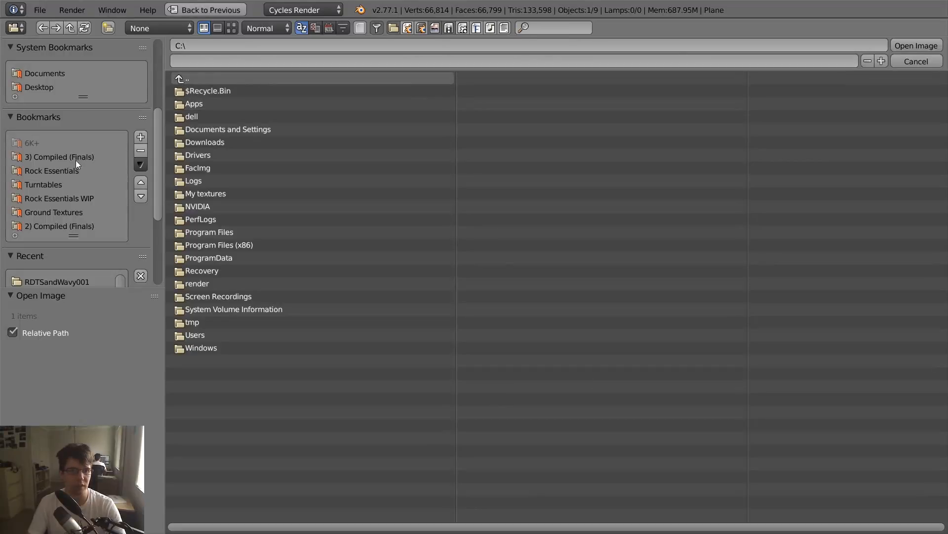
scroll(77, 198, "down", 2)
left_click(81, 242)
left_click(231, 27)
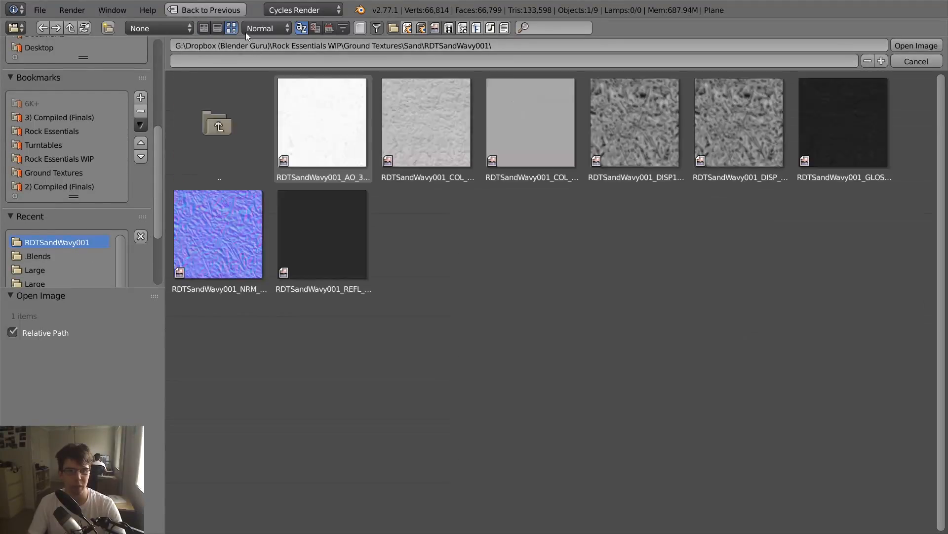
left_click(236, 248)
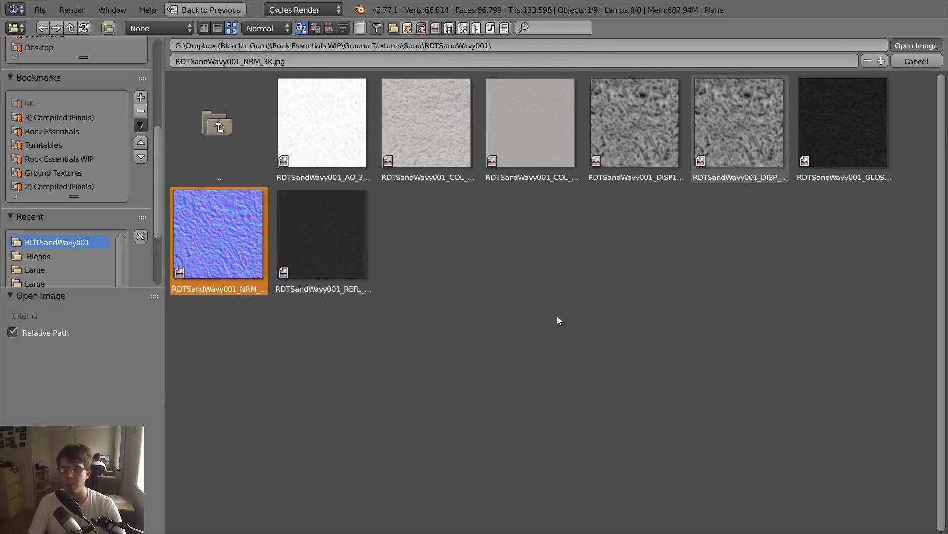
key("Return")
- Add a Normal Map node, feed it the fourth Image Texture's Color output, and connect its Normal output to PBR Dielectric's Normal input
key("shift+a")
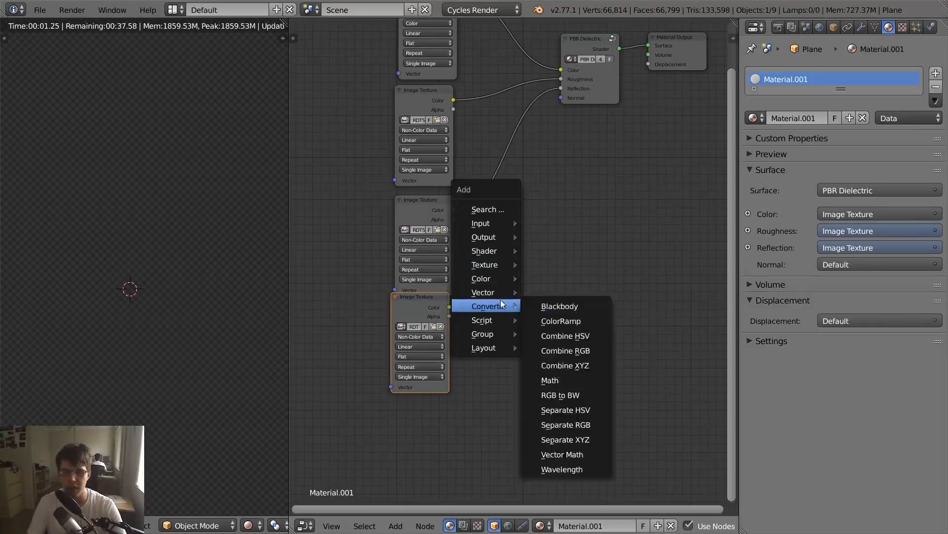
mouse_move(486, 292)
left_click(565, 336)
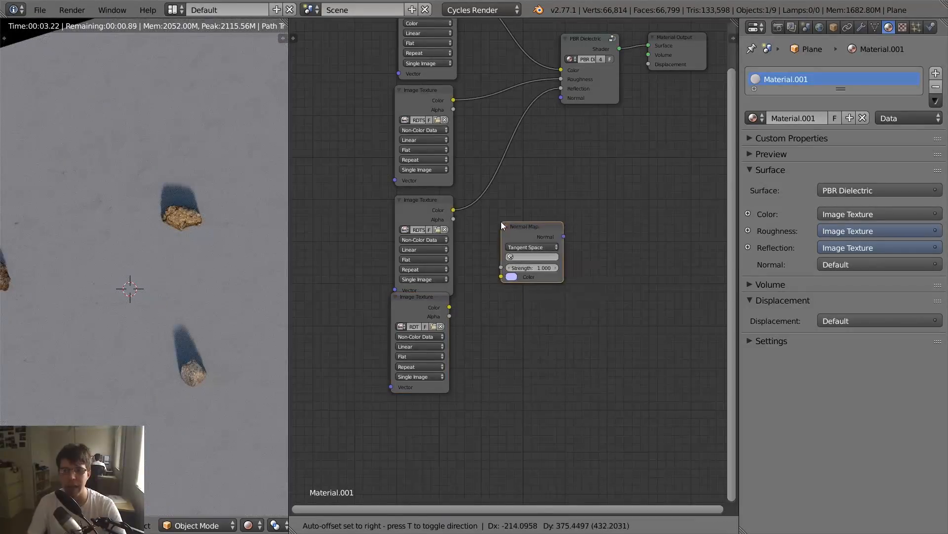
left_click(501, 221)
left_click_drag(449, 307, 511, 280)
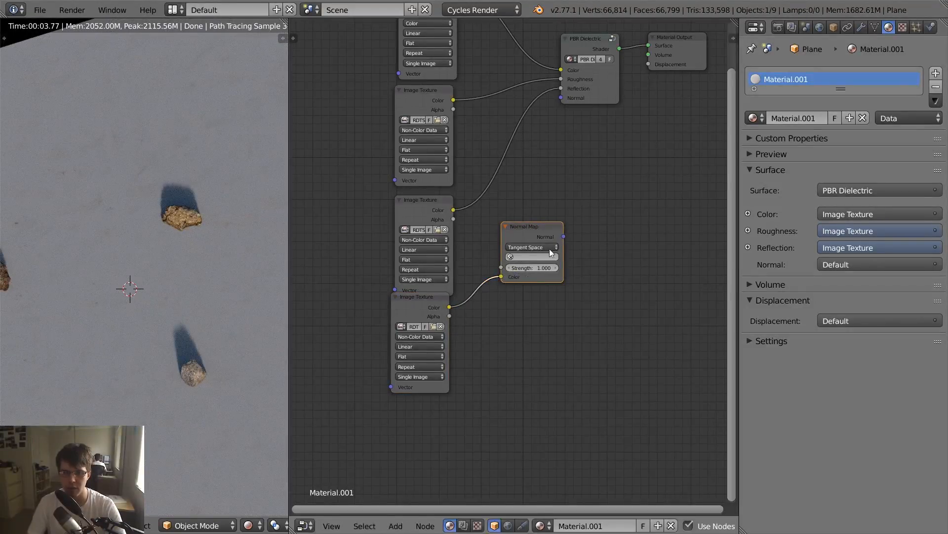
left_click_drag(564, 237, 560, 97)
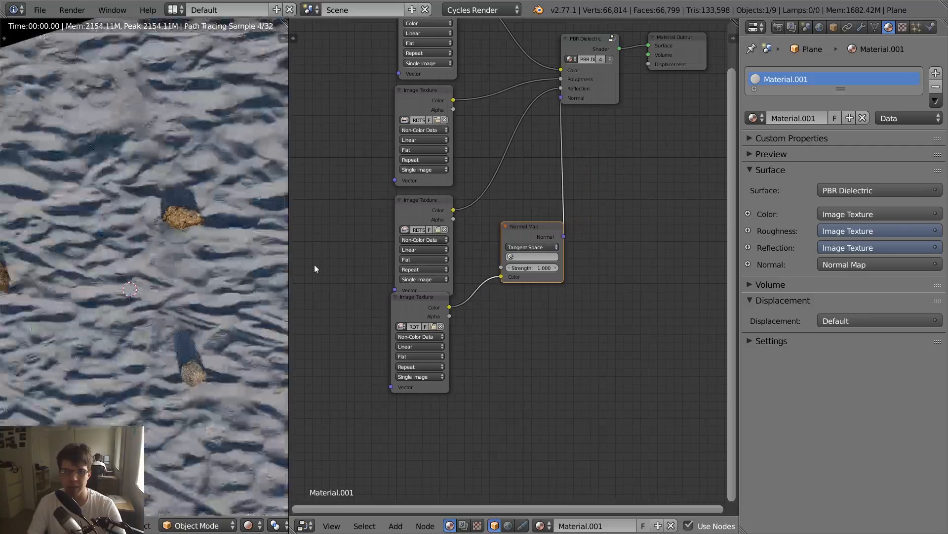
- Widen the 3D viewport showing the rendered sand plane and align the normal Image Texture node beneath the reflection texture node
scroll(242, 320, "down", 3)
scroll(229, 322, "up", 6)
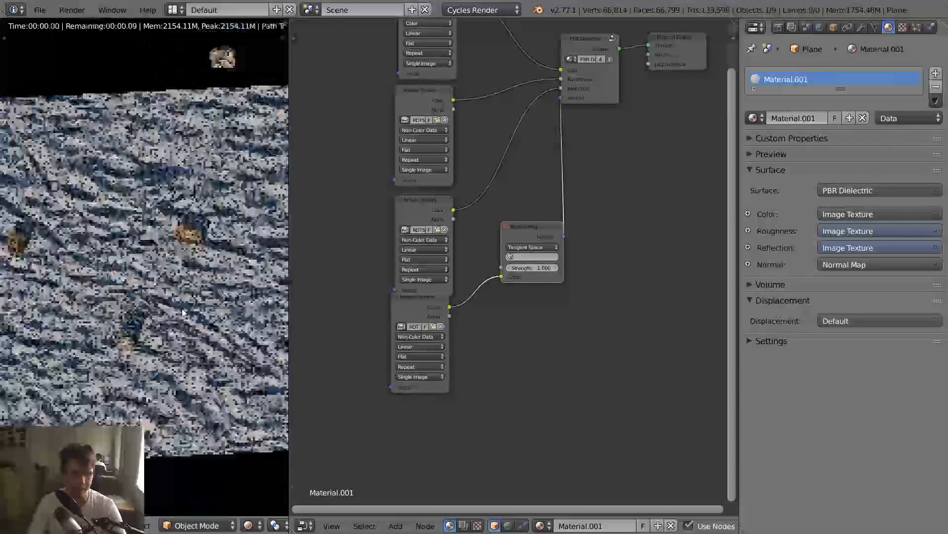
scroll(175, 311, "up", 1)
scroll(176, 310, "down", 2)
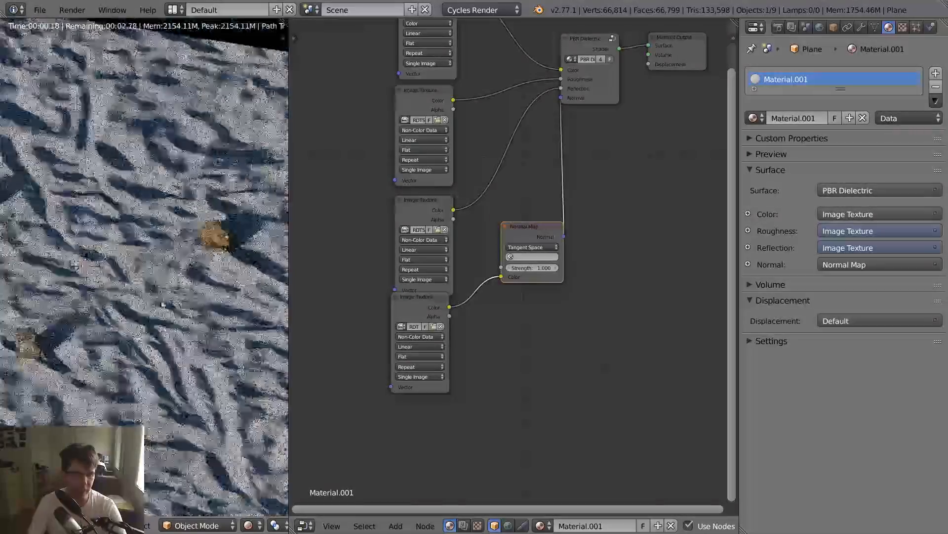
middle_click_drag(165, 301, 184, 282)
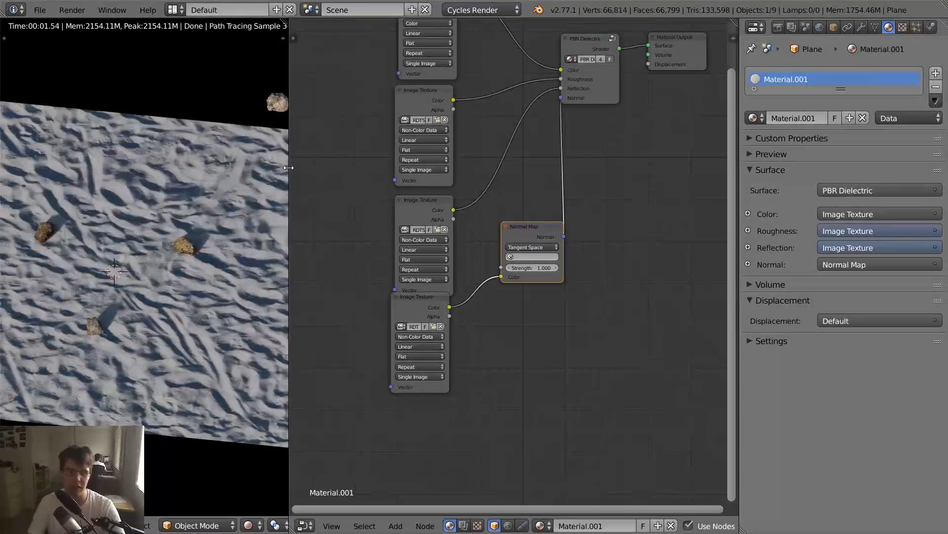
left_click_drag(289, 171, 413, 172)
scroll(319, 257, "down", 1)
scroll(318, 257, "down", 2)
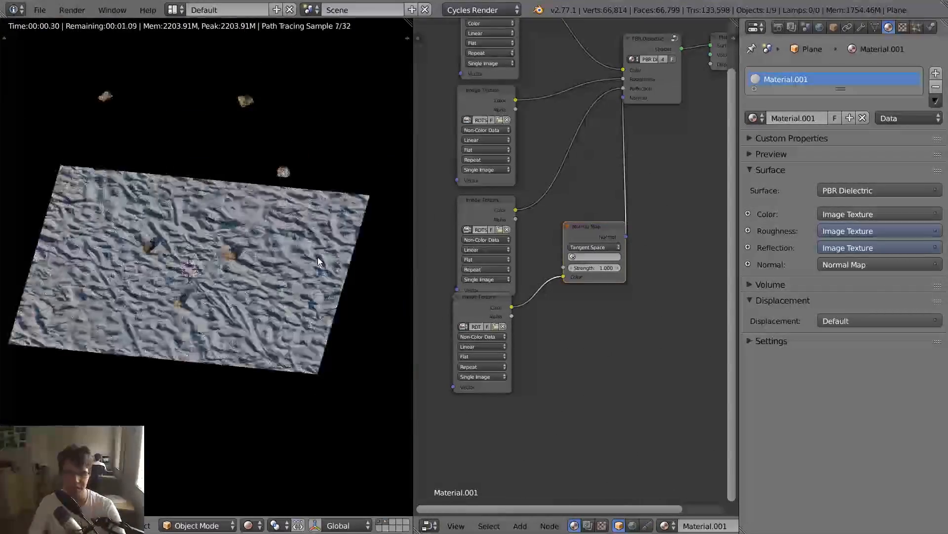
scroll(319, 257, "up", 3)
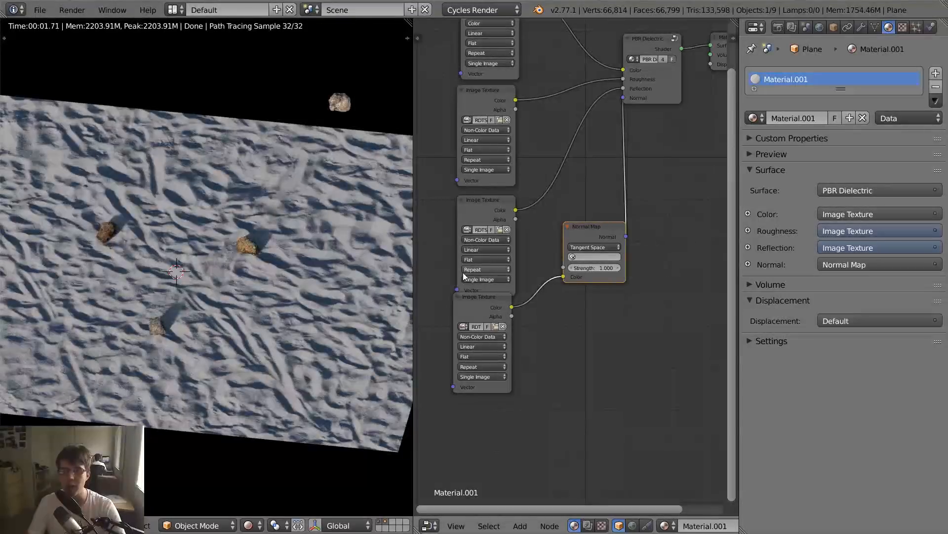
left_click(477, 301)
left_click_drag(477, 301, 481, 307)
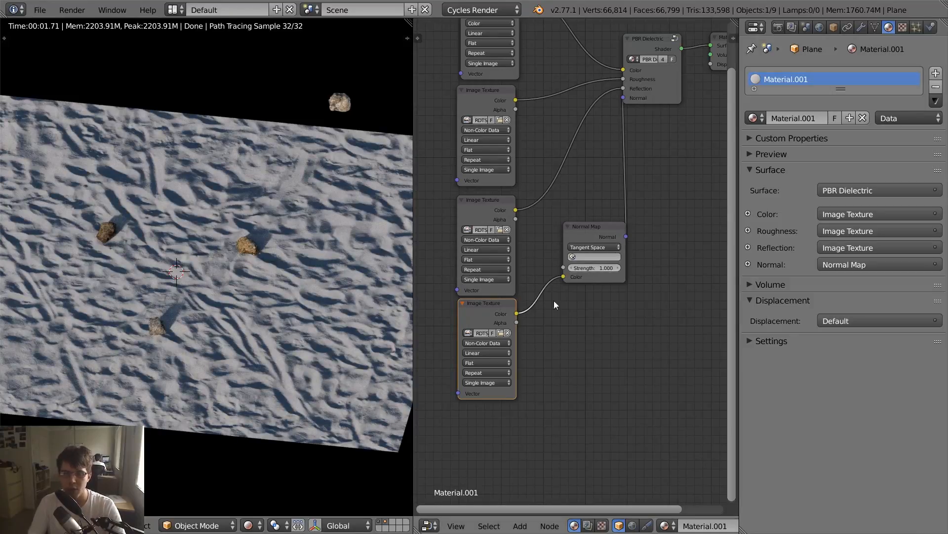
- Leave the rendered preview and subdivide the whole ground plane in Edit Mode with 50 cuts
left_click(862, 28)
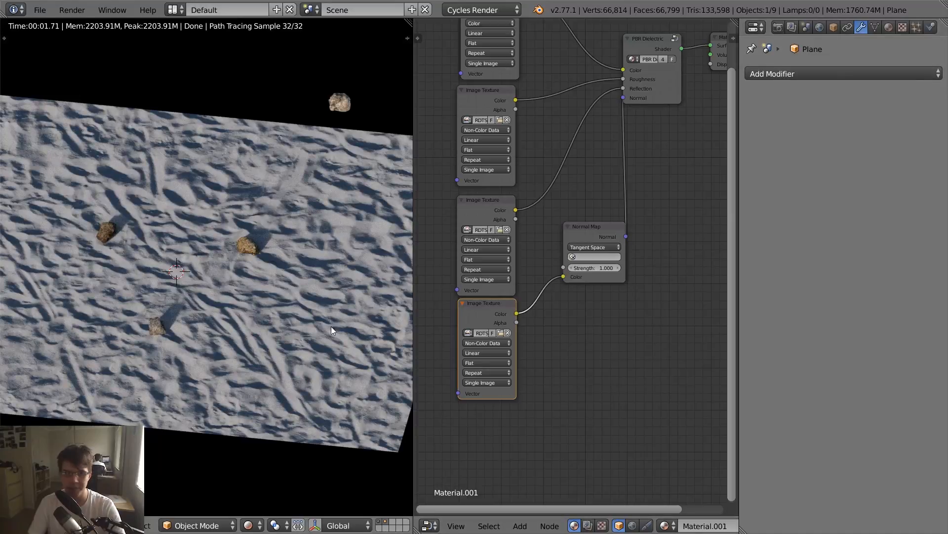
key("shift+z")
scroll(274, 370, "down", 3)
key("Tab")
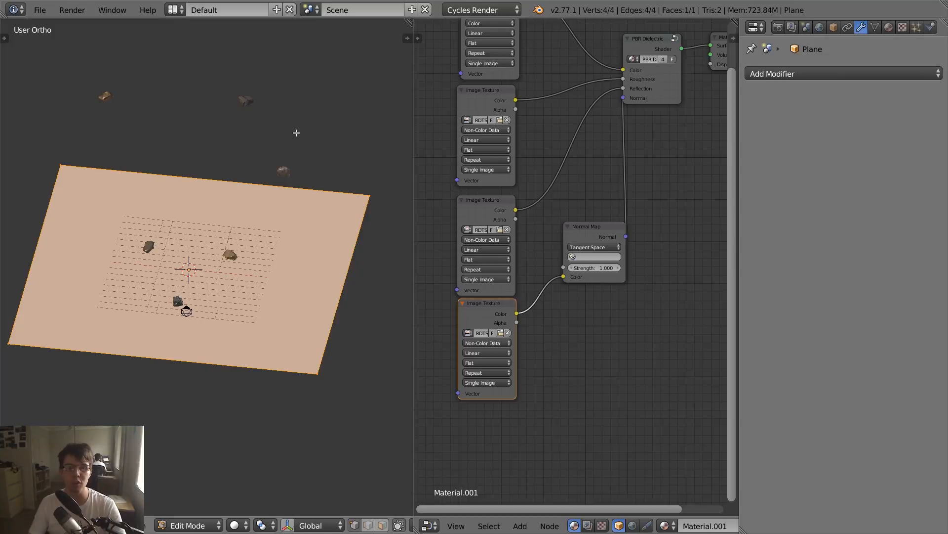
key("w")
left_click(284, 126)
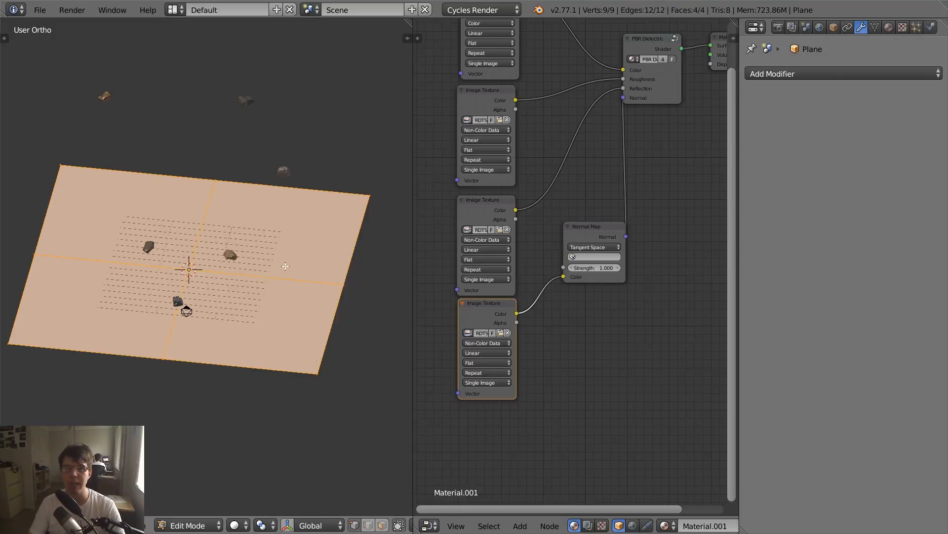
type("t")
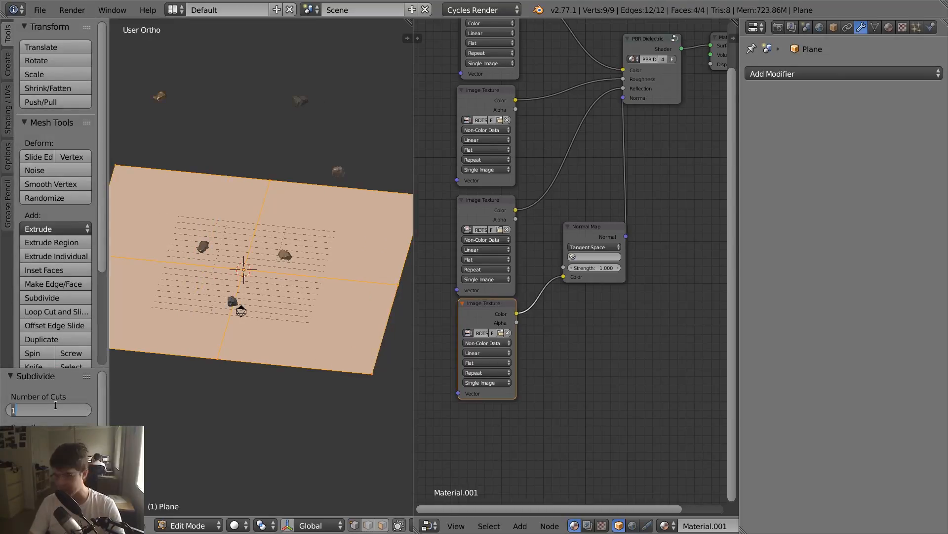
type("50")
key("Return")
key("t")
- Add a Subdivision Surface modifier to the plane, return to Object Mode and set its View subdivisions to 2
scroll(198, 267, "up", 4)
scroll(197, 266, "down", 2)
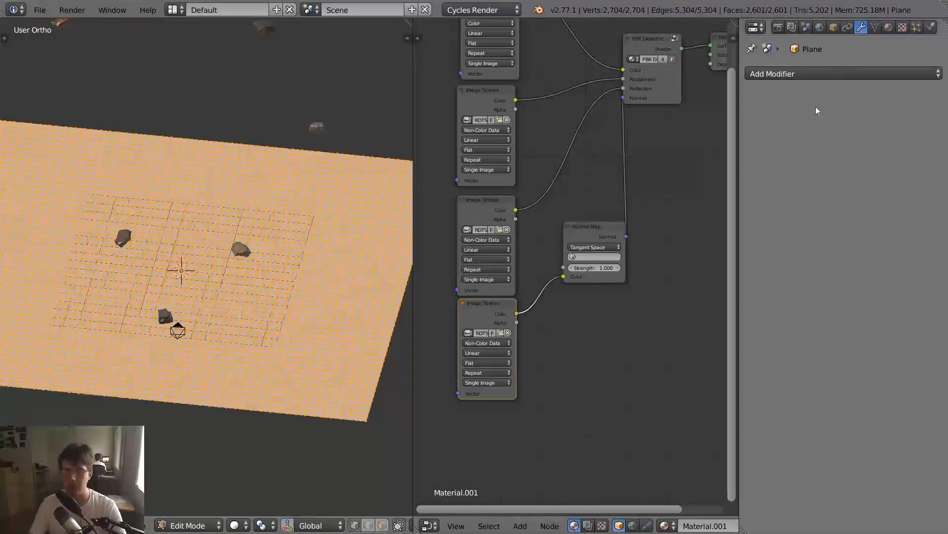
left_click(796, 74)
left_click(665, 296)
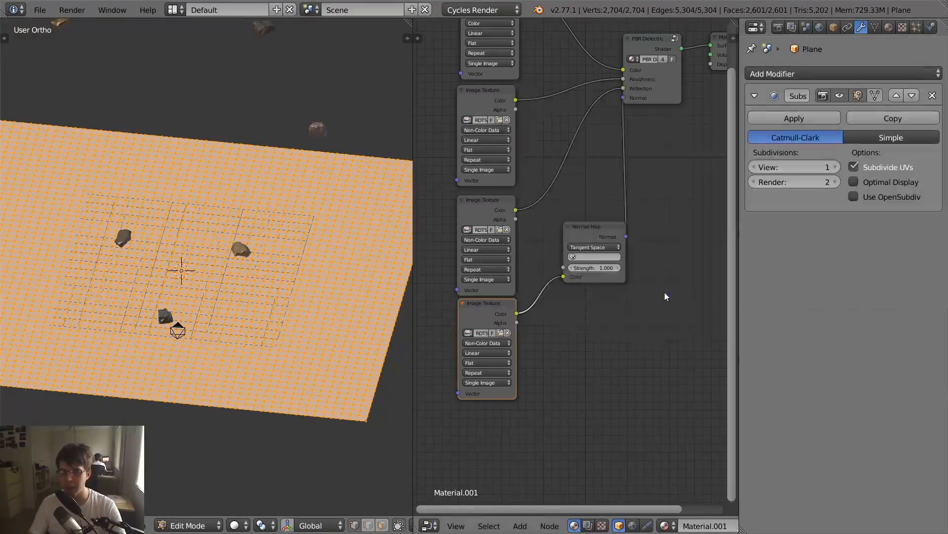
key("Tab")
left_click(835, 167)
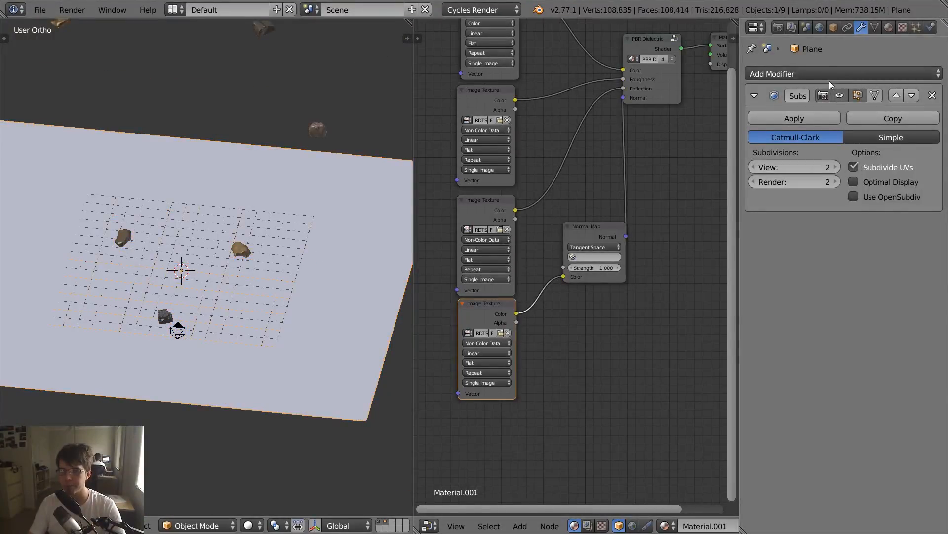
- Add a Displace modifier to the plane, create a new texture for it and bring up that texture's settings
left_click(829, 75)
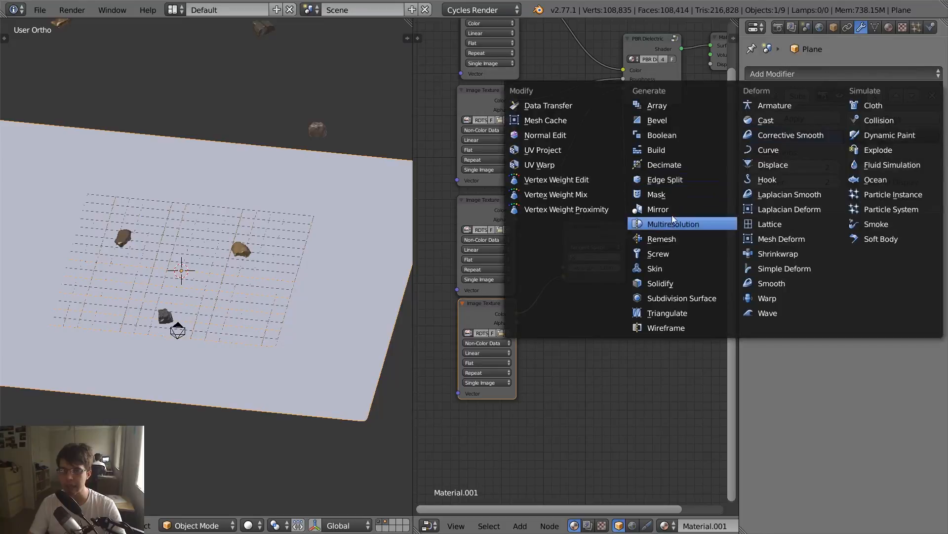
left_click(774, 165)
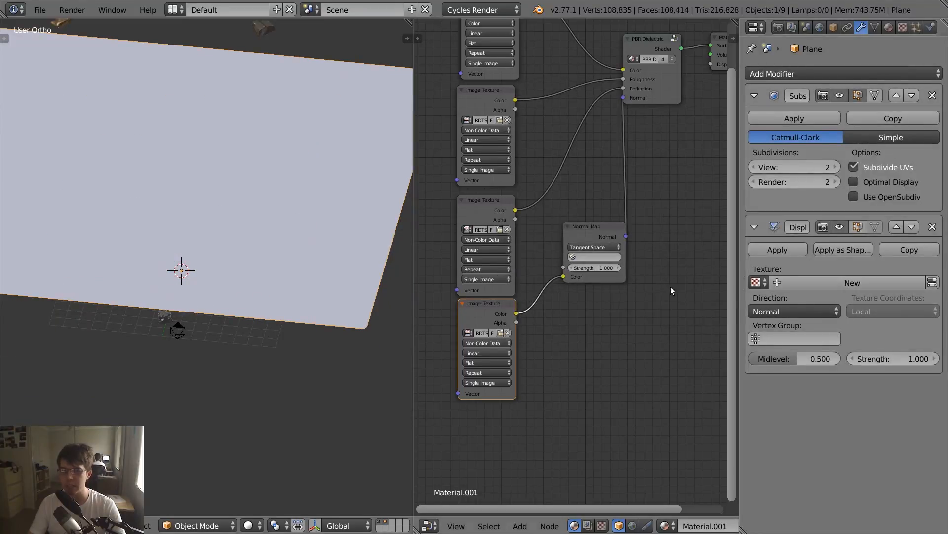
left_click(843, 281)
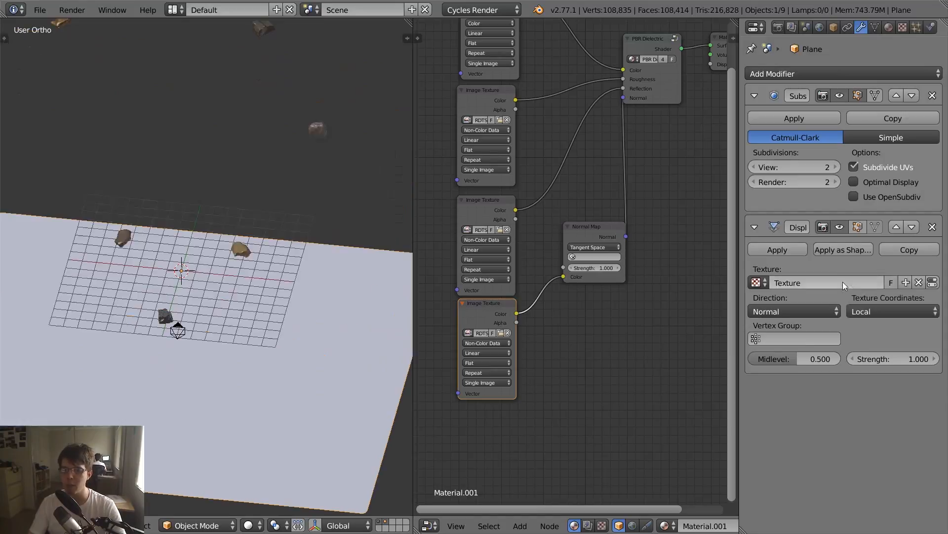
left_click(900, 27)
left_click(834, 73)
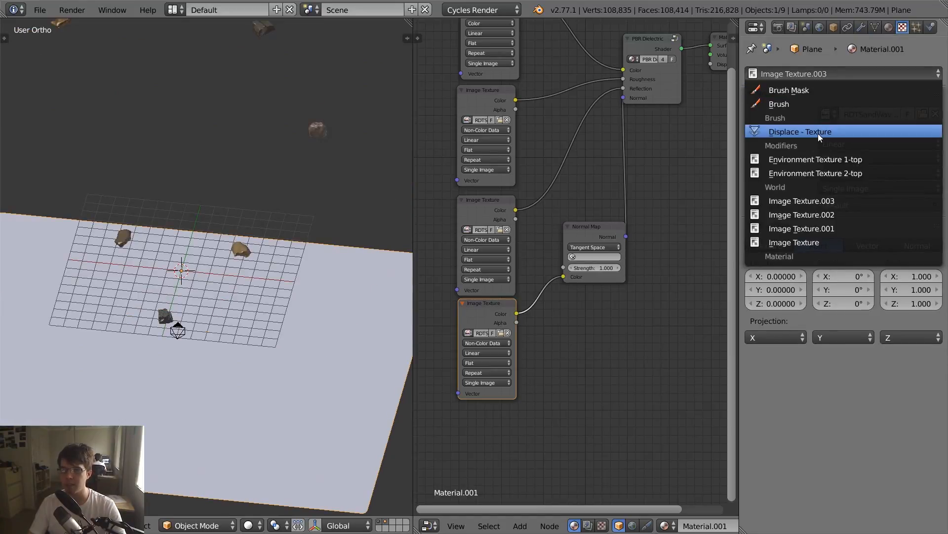
left_click(818, 132)
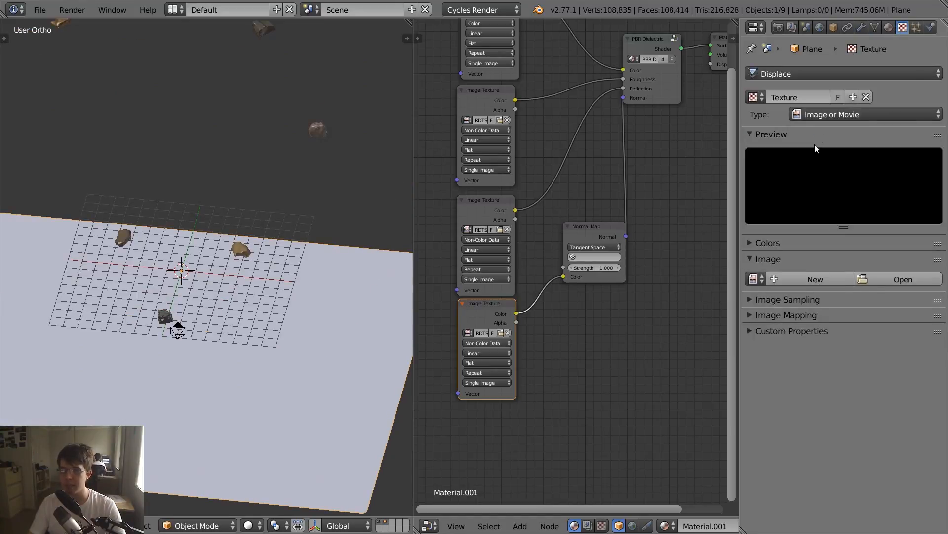
- Open the image browser for the Displace texture and show the recent RDTSandWavy001 folder as thumbnails
left_click(880, 276)
scroll(75, 254, "down", 3)
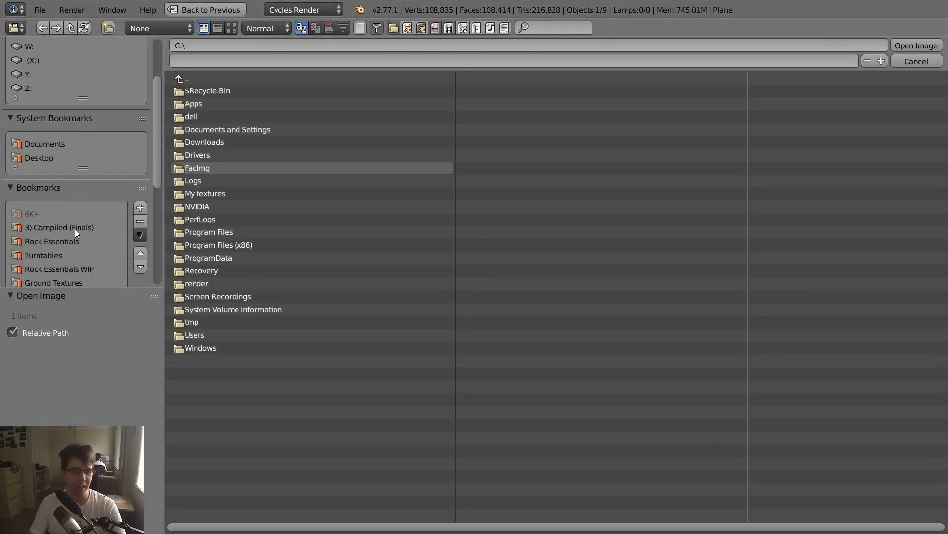
left_click(75, 229)
scroll(81, 206, "down", 4)
left_click(68, 232)
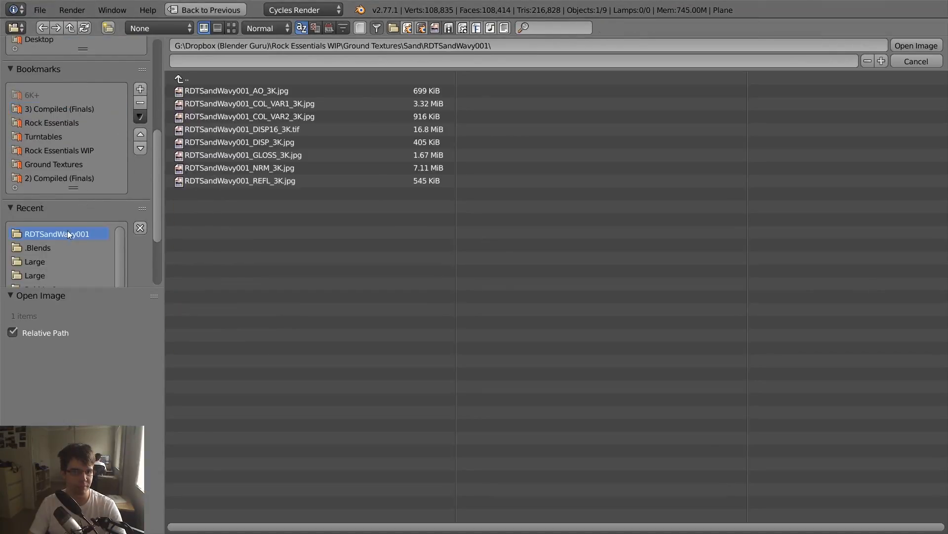
left_click(232, 29)
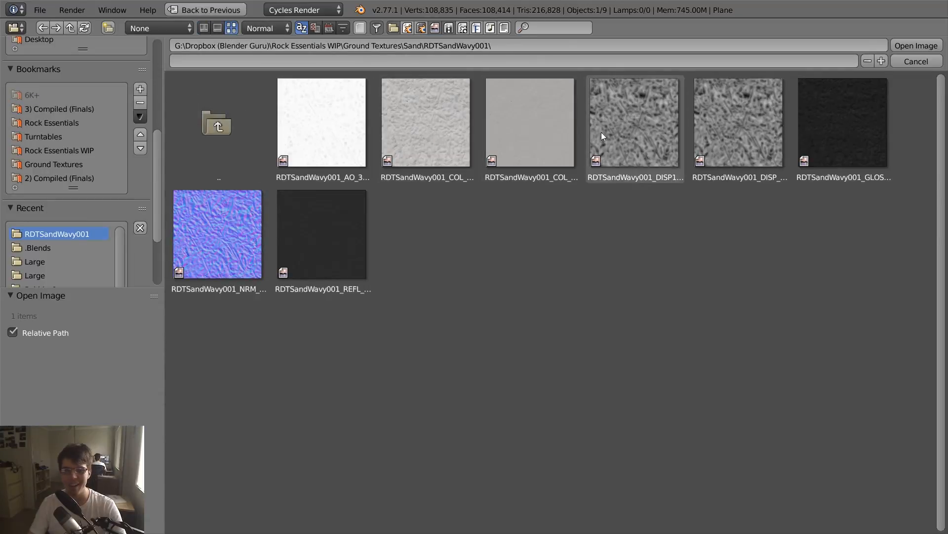
- Compare the file names of the two displacement maps and select RDTSandWavy001_DISP16_3K.tif
left_click(601, 133)
left_click(734, 133)
left_click(666, 129)
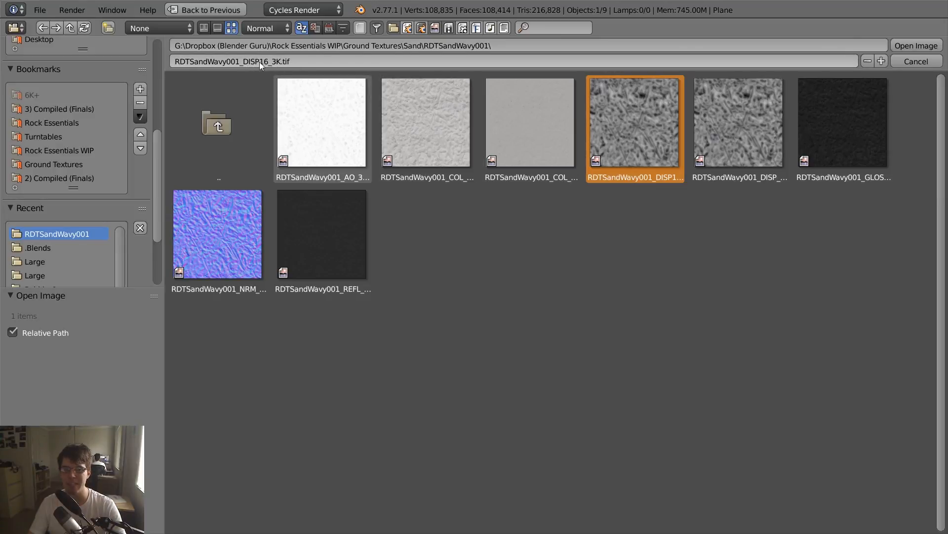
left_click(744, 131)
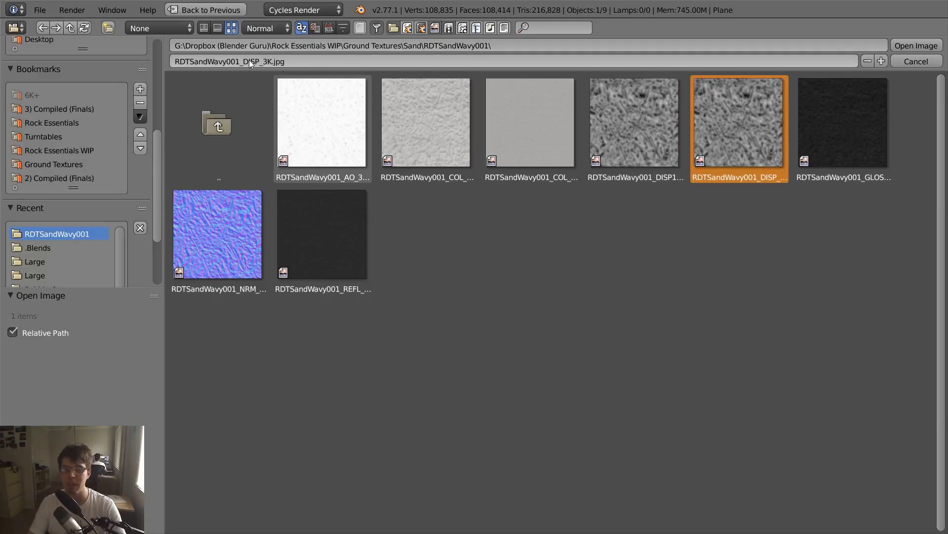
left_click(629, 127)
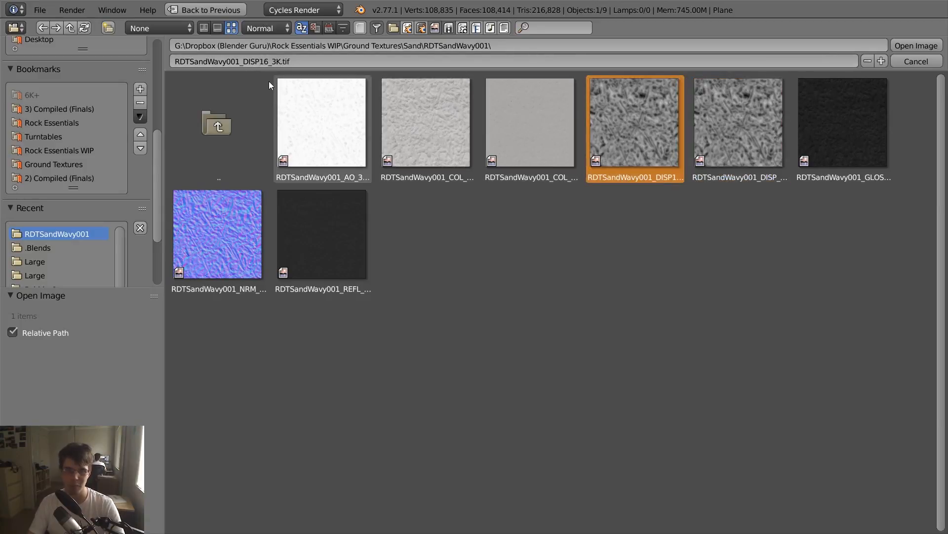
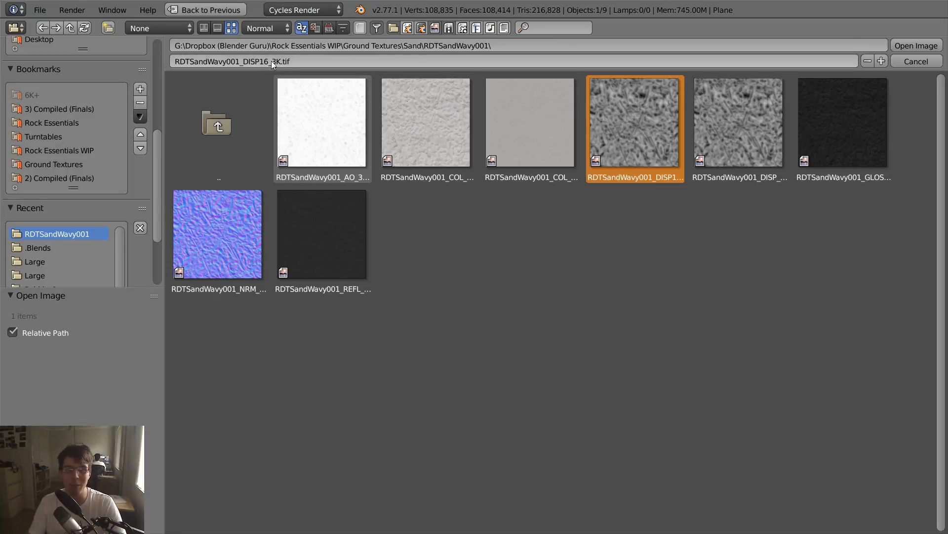
- Load RDTSandWavy001_DISP16_3K.tif into the Displace texture and set its color space to Non-Color
left_click(845, 495)
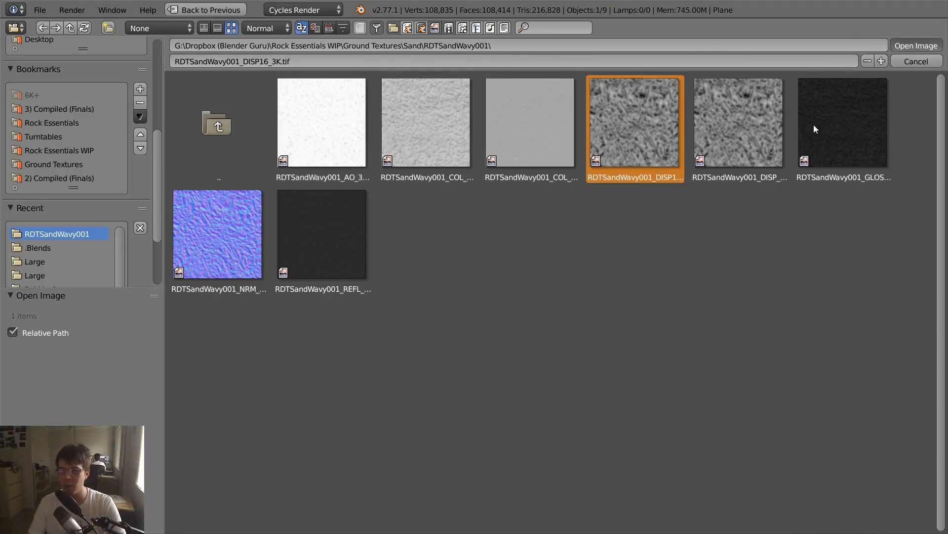
key("Return")
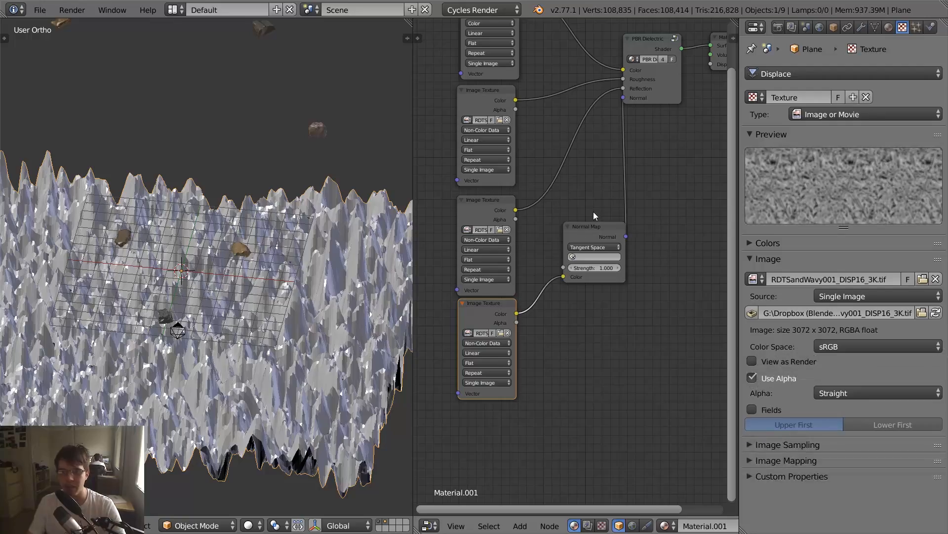
middle_click_drag(349, 222, 353, 264)
middle_click_drag(279, 313, 335, 246)
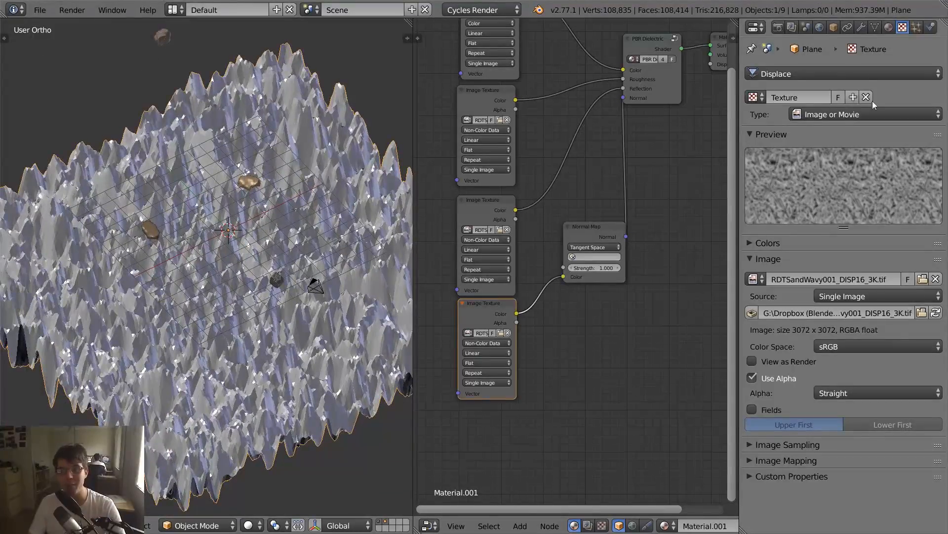
left_click(833, 347)
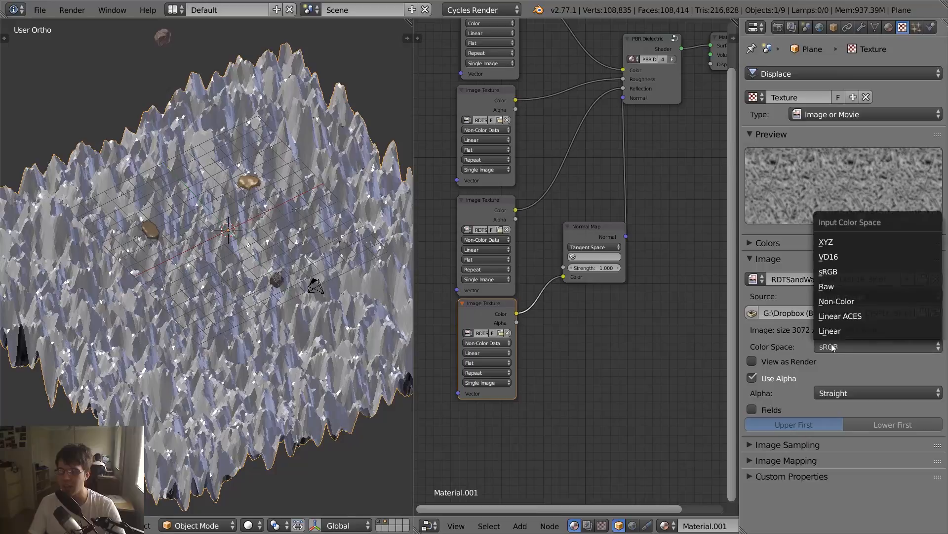
left_click(856, 301)
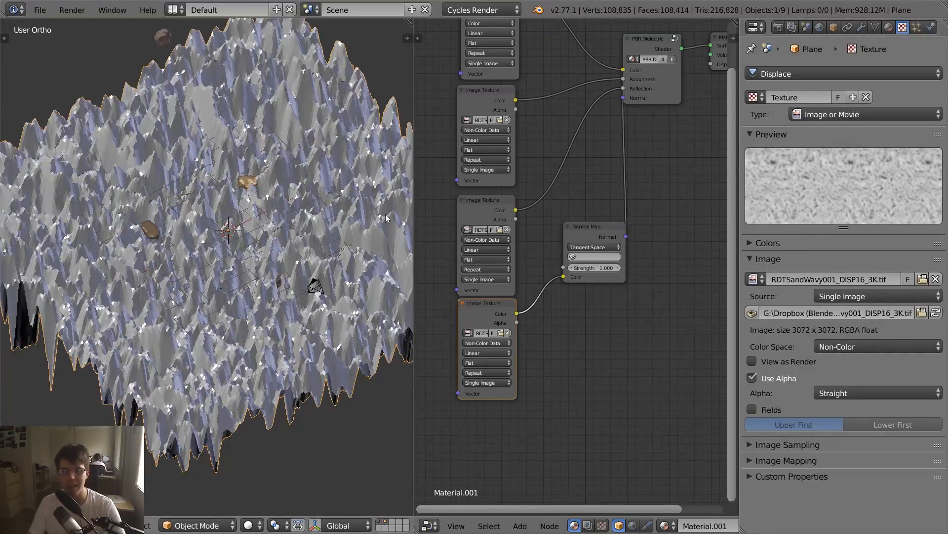
- Set the plane's Displace modifier to use UV texture coordinates
middle_click_drag(387, 218, 362, 200)
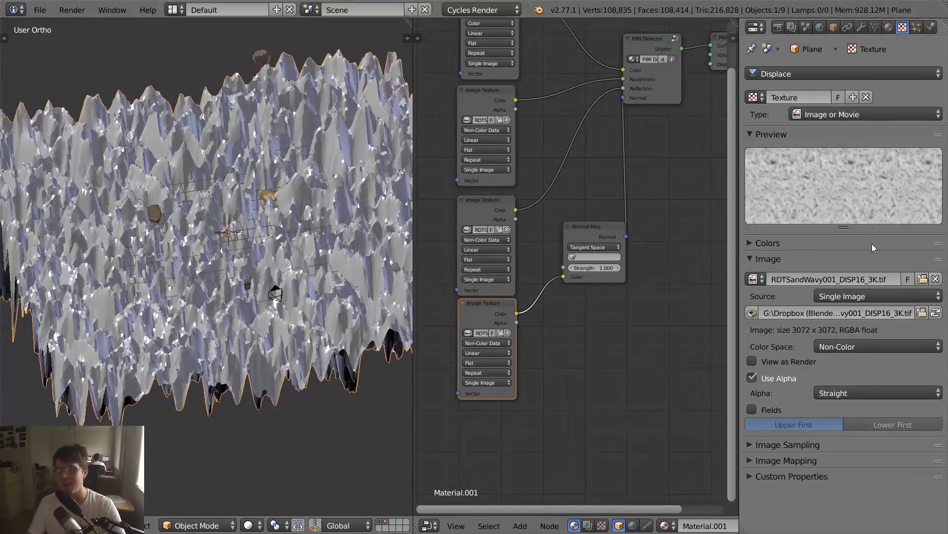
left_click(861, 27)
left_click(889, 312)
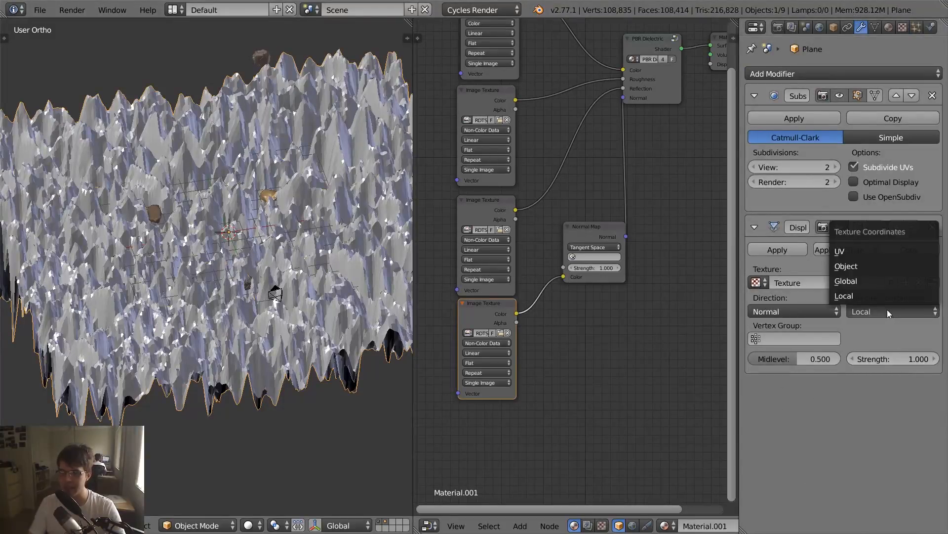
left_click(900, 313)
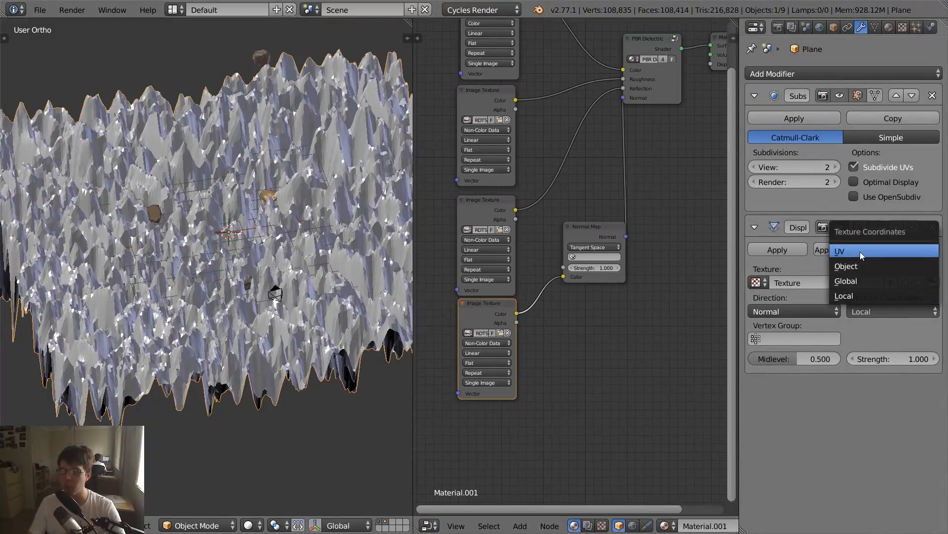
left_click(860, 251)
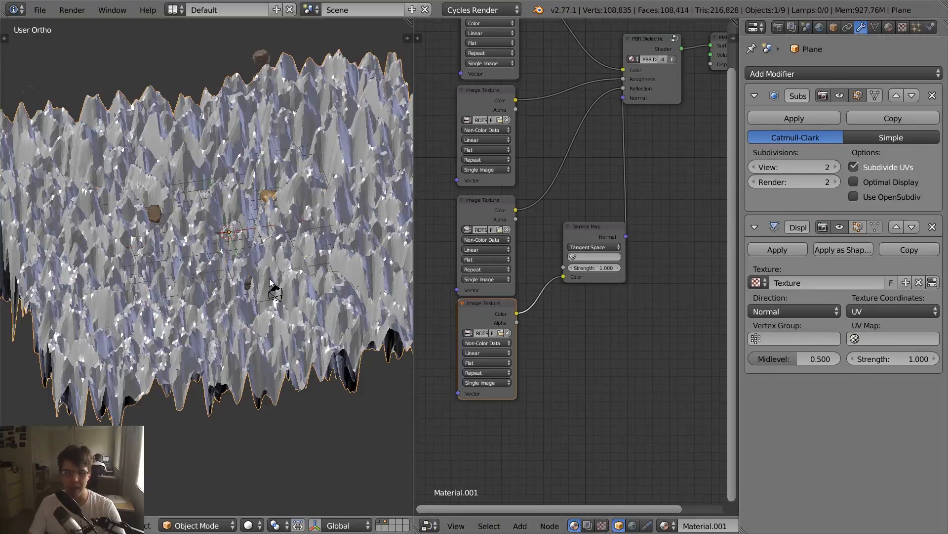
- Inspect the displaced plane from several angles and apply its object scale
scroll(300, 258, "up", 1)
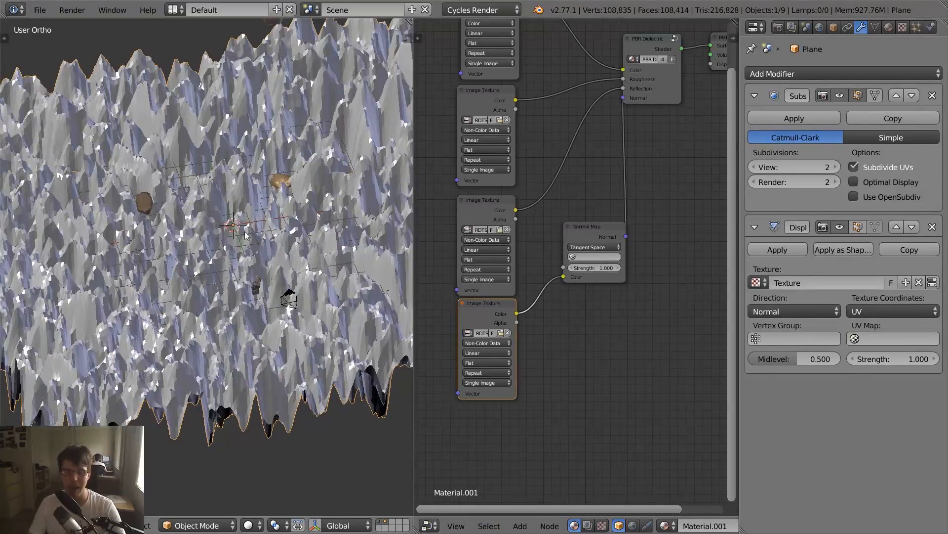
scroll(287, 251, "down", 4)
middle_click_drag(316, 217, 269, 200)
scroll(196, 268, "up", 2)
middle_click_drag(252, 248, 167, 263)
scroll(196, 269, "up", 1)
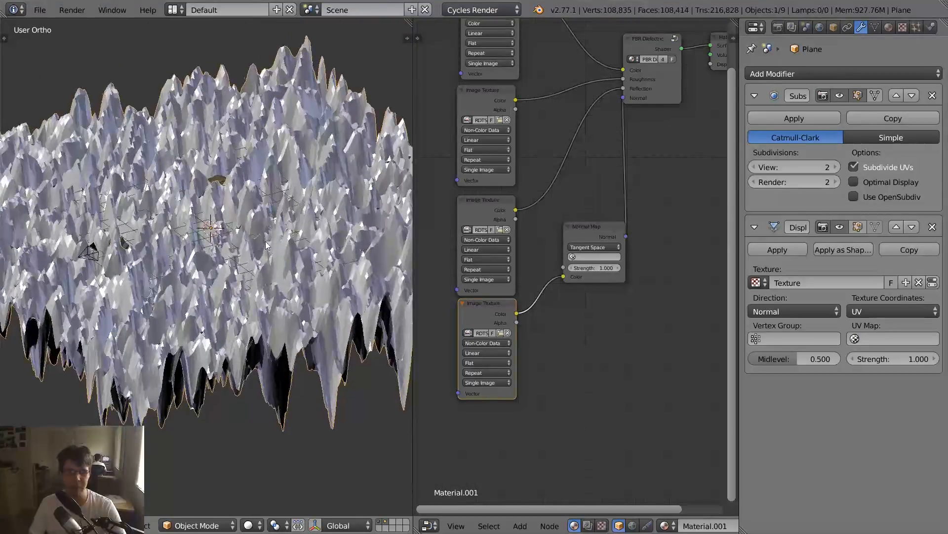
middle_click_drag(264, 239, 299, 246)
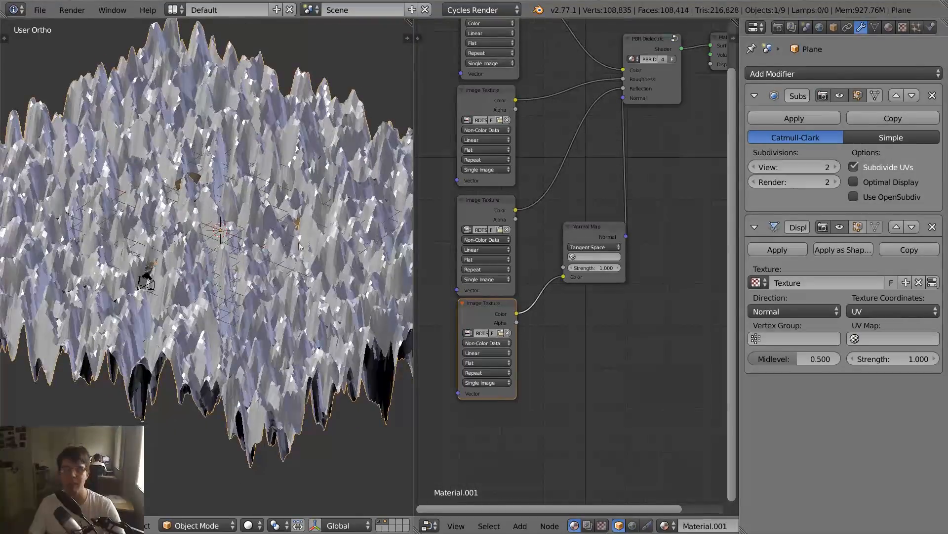
key("ctrl+a")
left_click(348, 146)
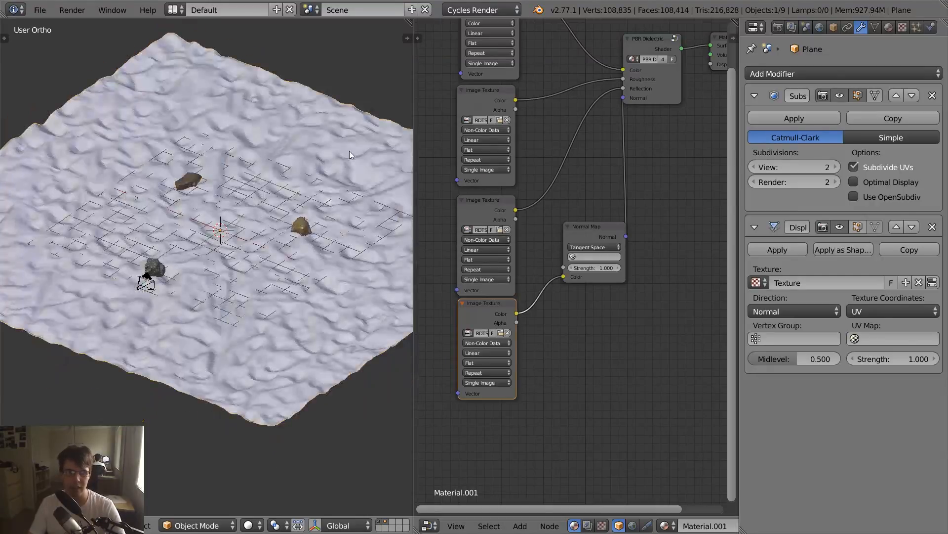
- Replace the node editor with the UV/Image Editor and put the plane in Edit Mode to show its UV layout
middle_click_drag(284, 194, 316, 195)
scroll(316, 191, "down", 3)
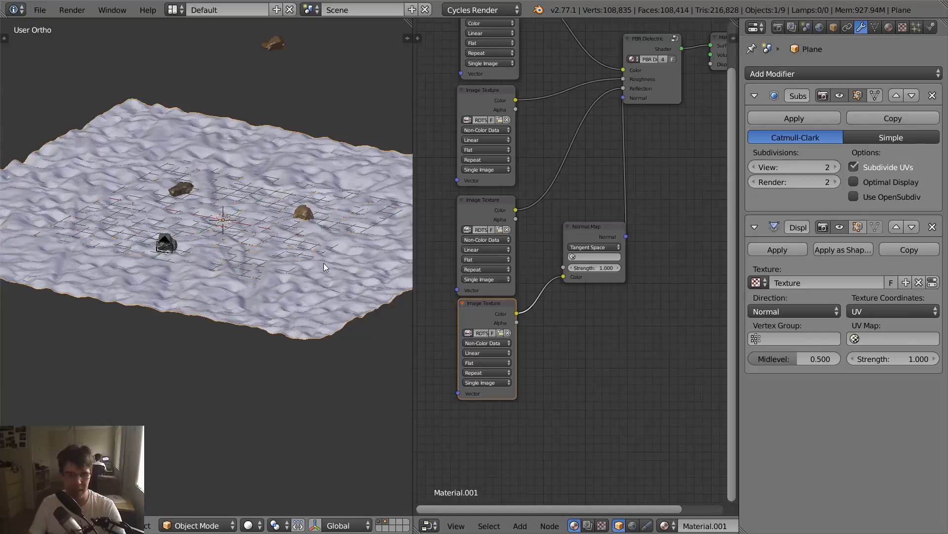
key("KP_0")
middle_click_drag(238, 218, 221, 249)
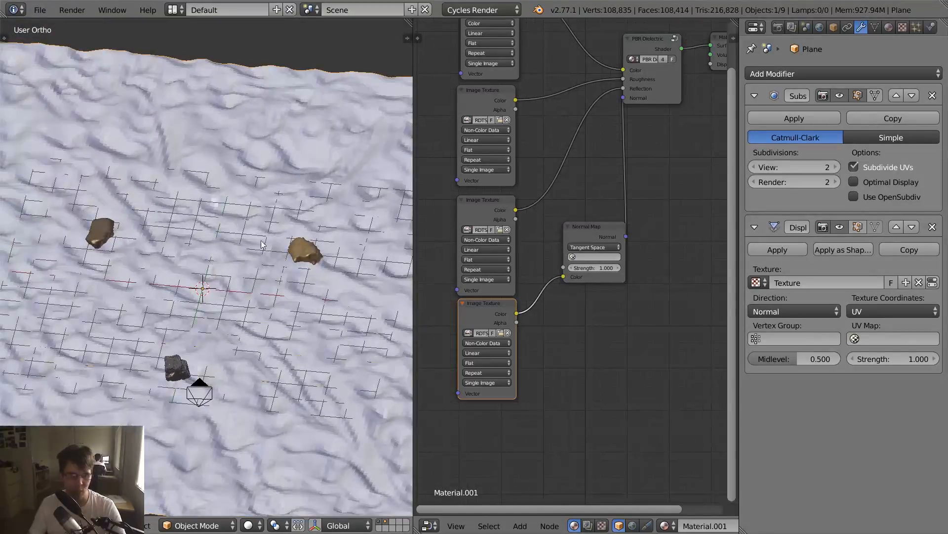
scroll(261, 260, "down", 5)
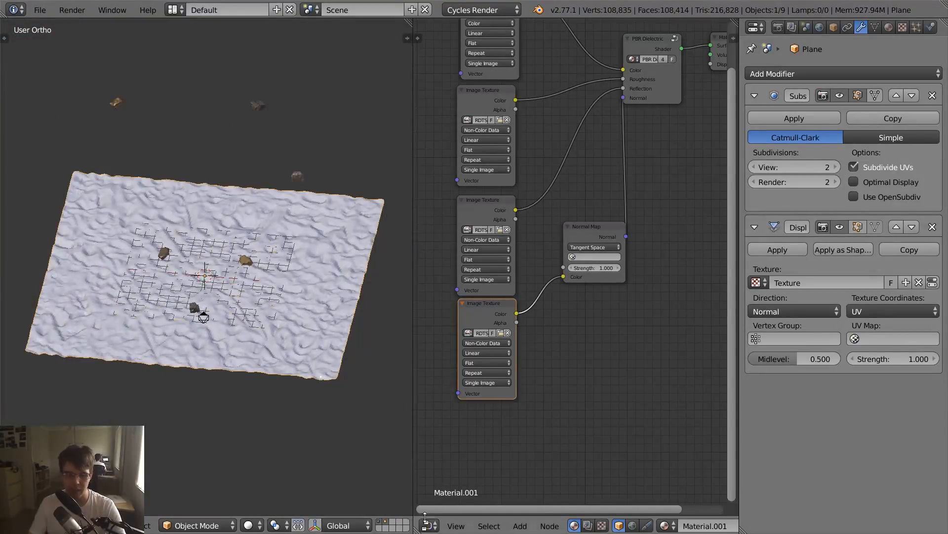
left_click(425, 519)
left_click(478, 421)
key("Tab")
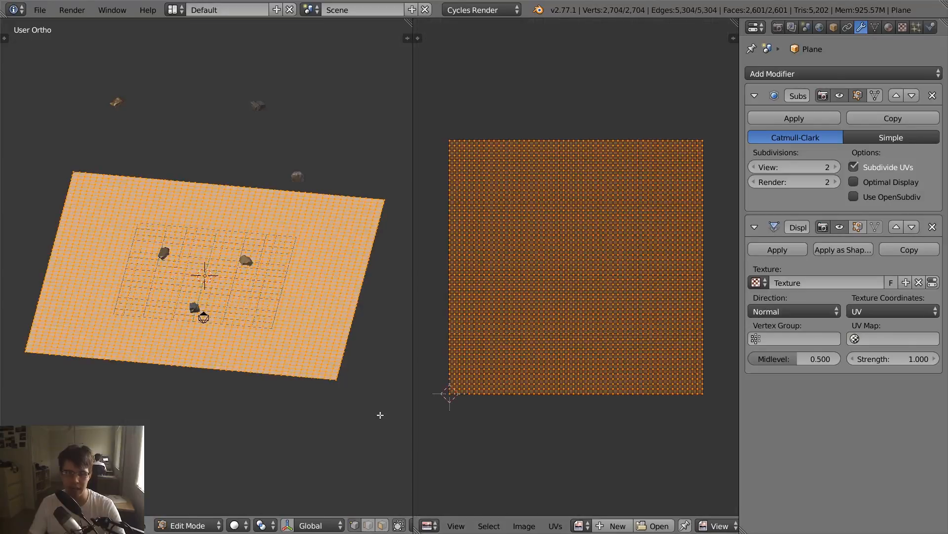
- Scale the plane's UVs by 3, return to Object Mode and inspect the tiled displacement
scroll(568, 368, "down", 3)
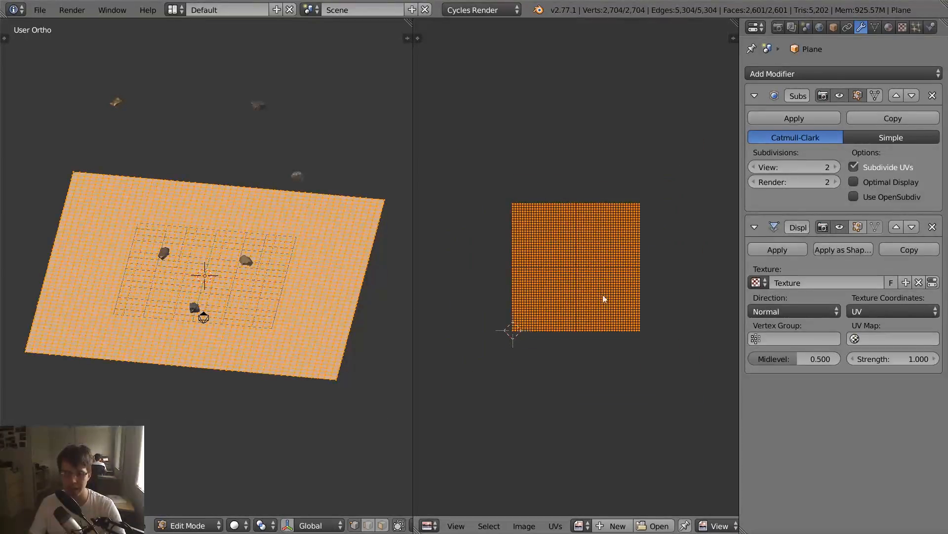
type("s3")
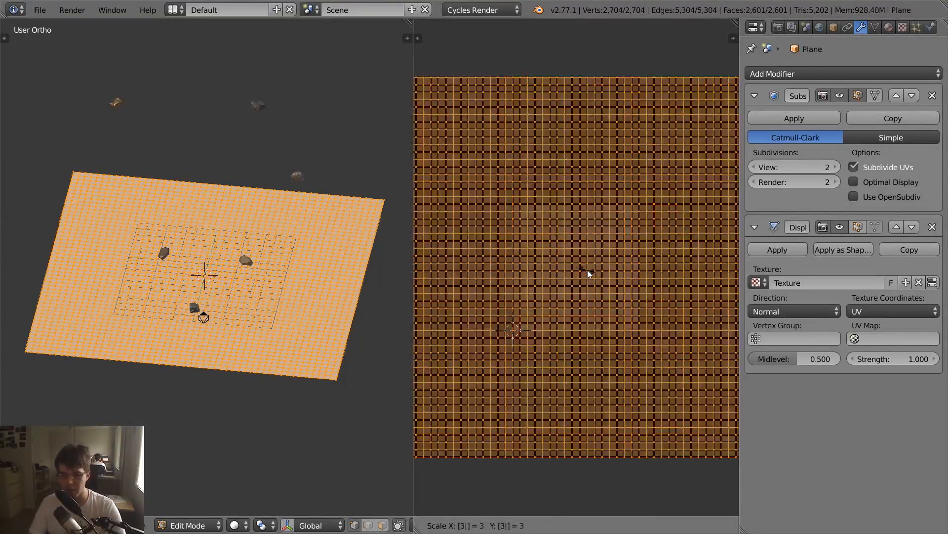
key("Return")
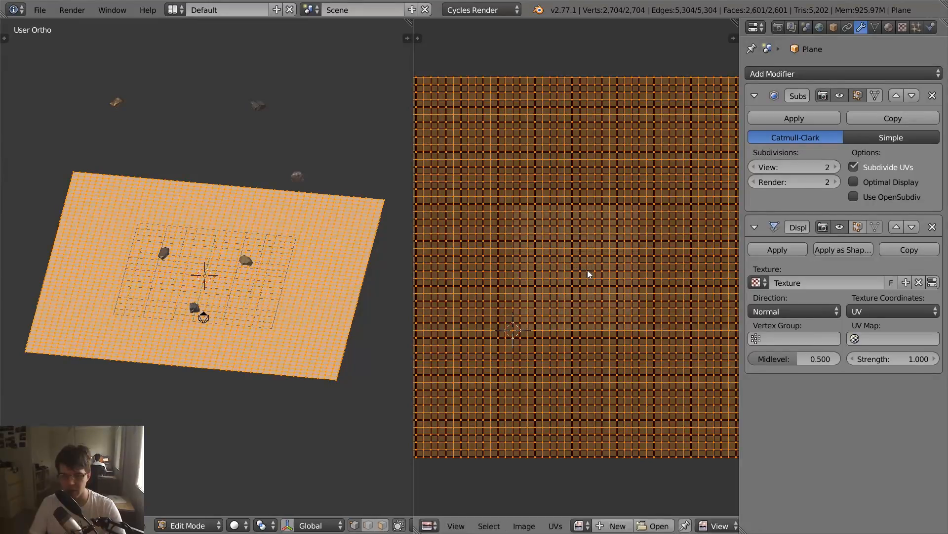
key("Tab")
scroll(251, 281, "up", 5)
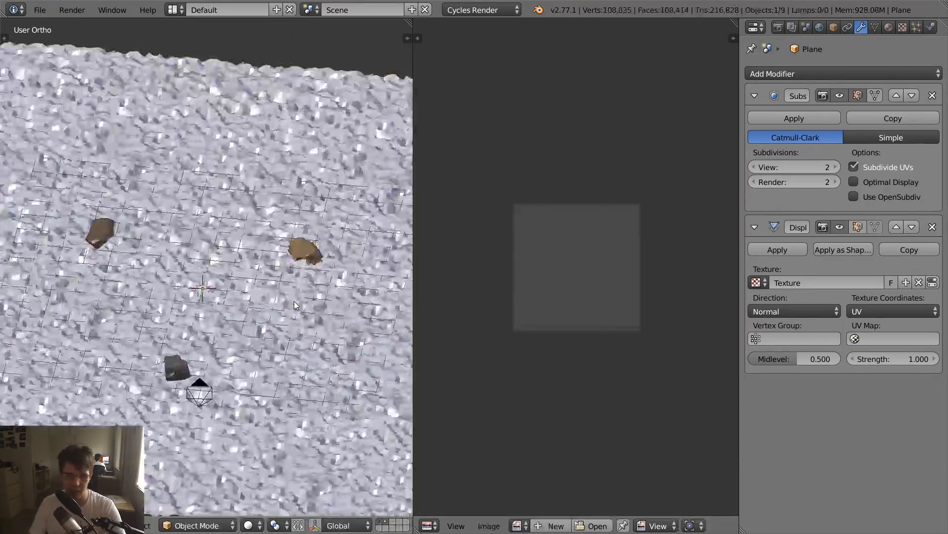
middle_click_drag(251, 281, 262, 333)
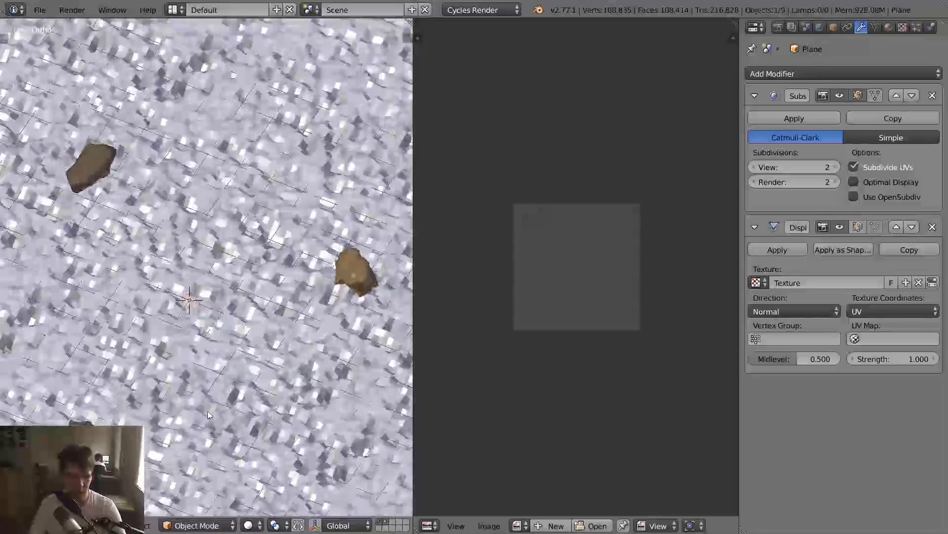
scroll(248, 283, "down", 6)
key("shift+F3")
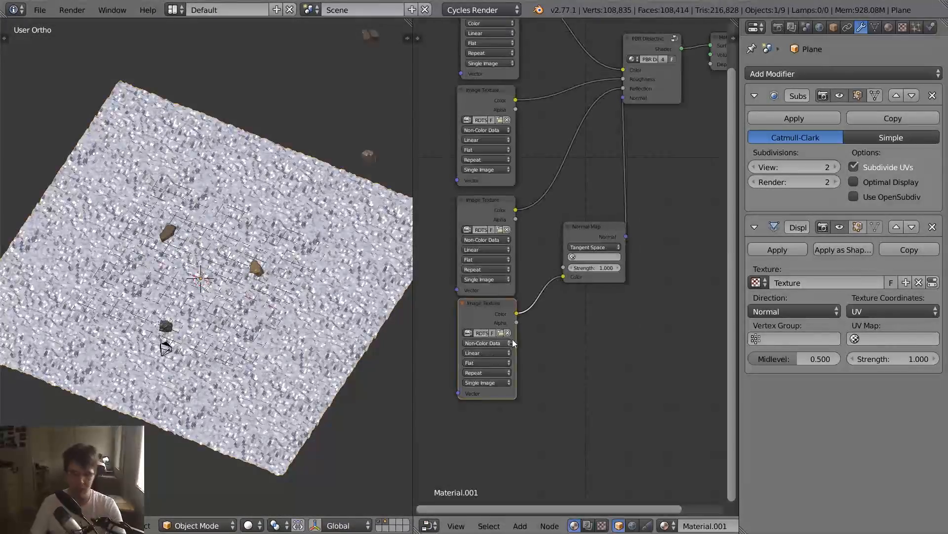
scroll(537, 317, "down", 1)
middle_click_drag(537, 317, 603, 366)
scroll(603, 367, "down", 1)
key("shift+a")
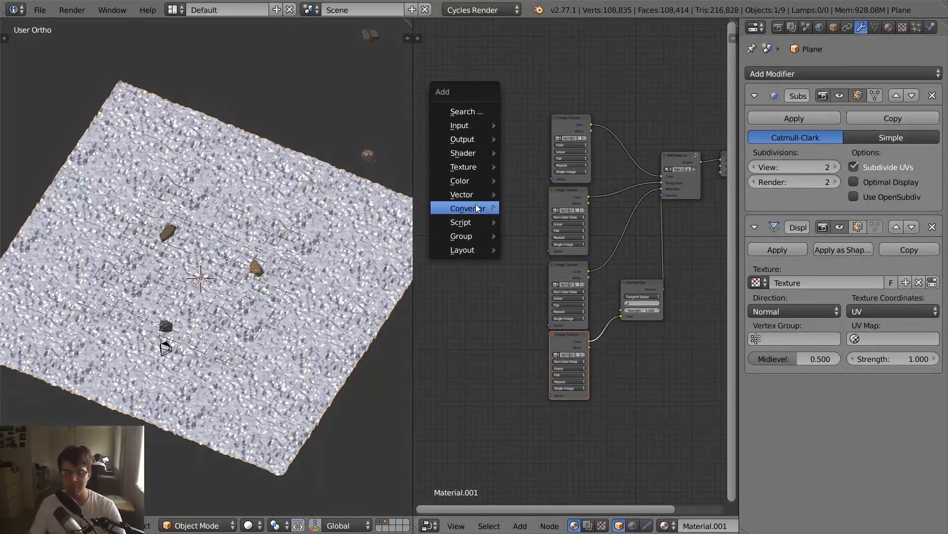
mouse_move(476, 198)
left_click(535, 210)
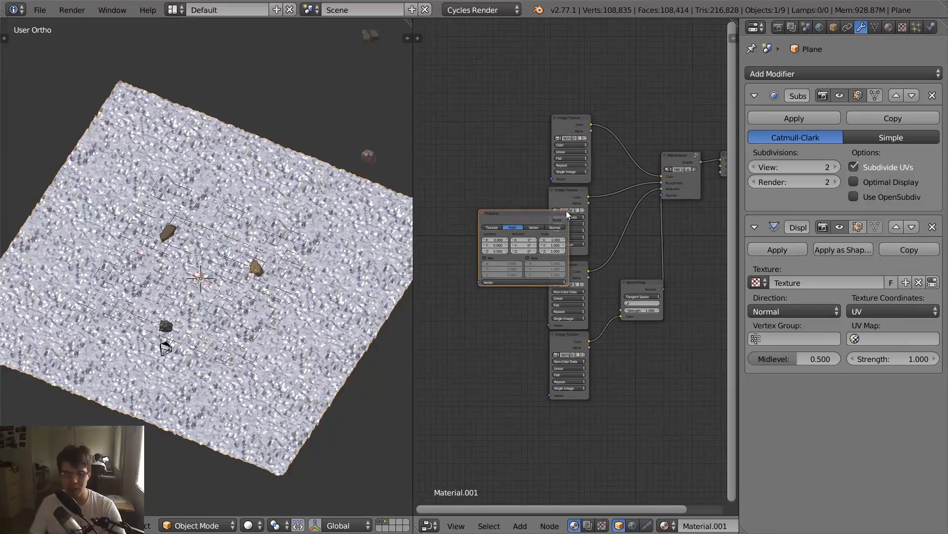
key("Escape")
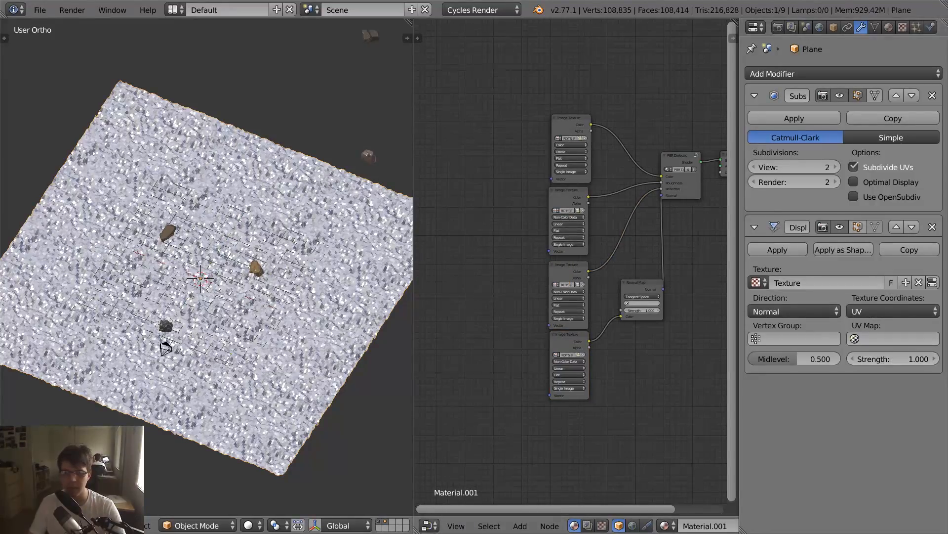
- Return to the UV/Image Editor and review the plane's scaled UV layout in Edit Mode, ending in Object Mode
left_click(429, 525)
left_click(479, 420)
key("Tab")
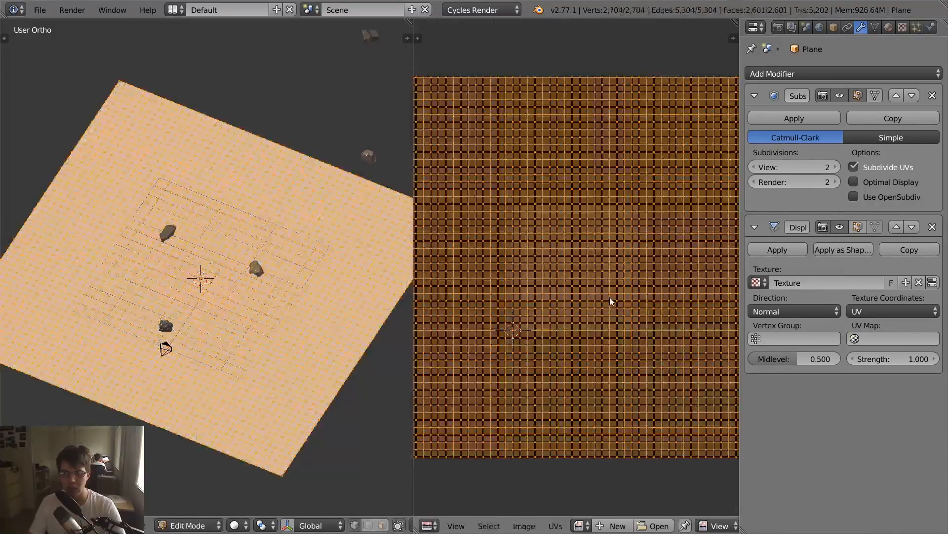
key("Tab")
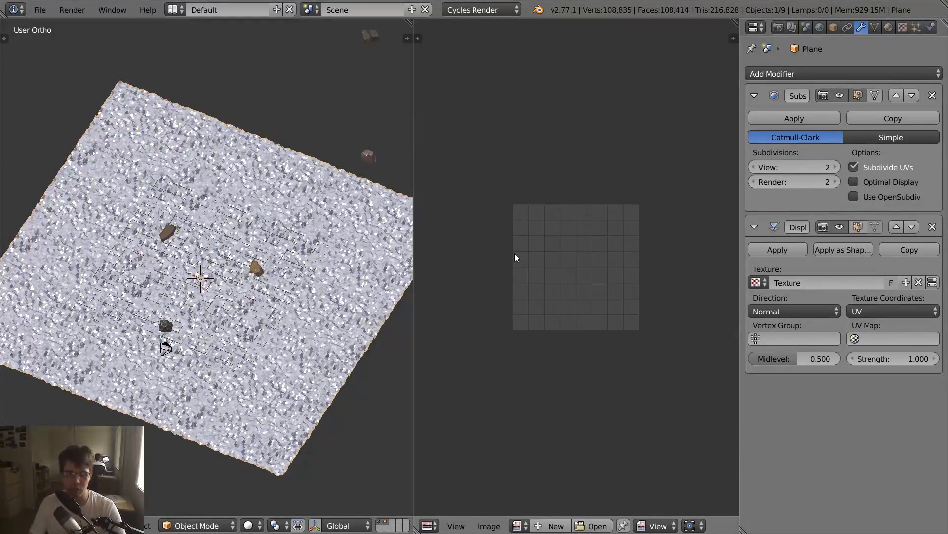
key("Tab")
key("Tab")
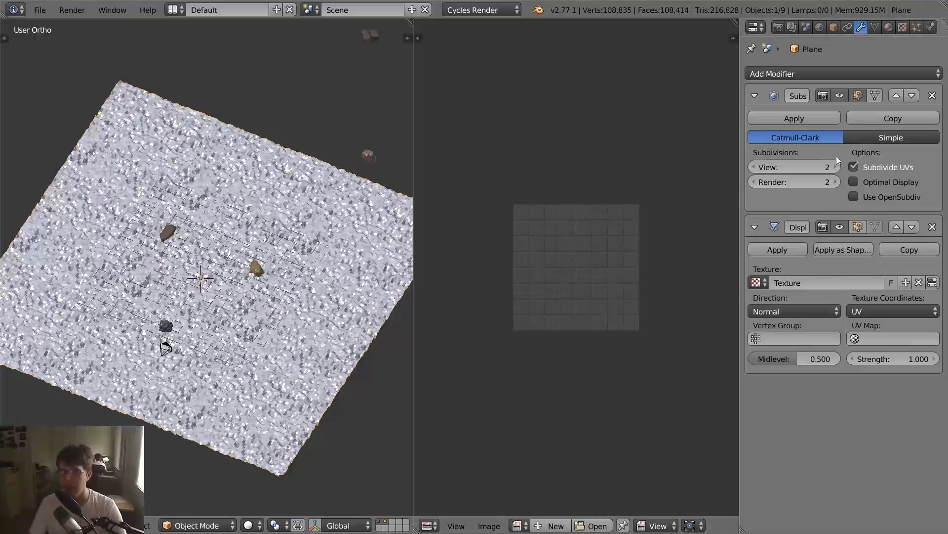
- Look through the camera and set both the Render and View subdivisions of the plane's Subdivision Surface modifier to 4
scroll(595, 310, "up", 5)
scroll(362, 231, "up", 3)
key("KP_0")
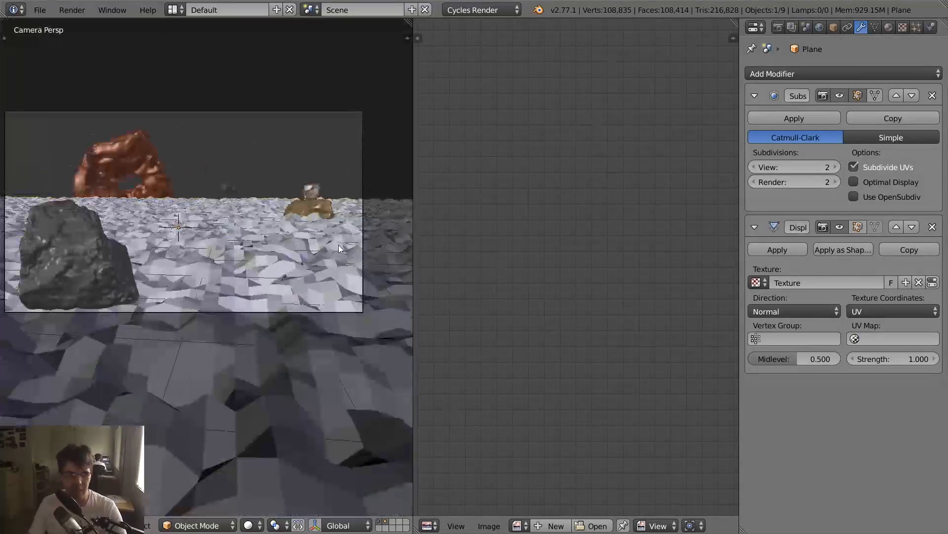
key("Home")
left_click(835, 182)
left_click(836, 181)
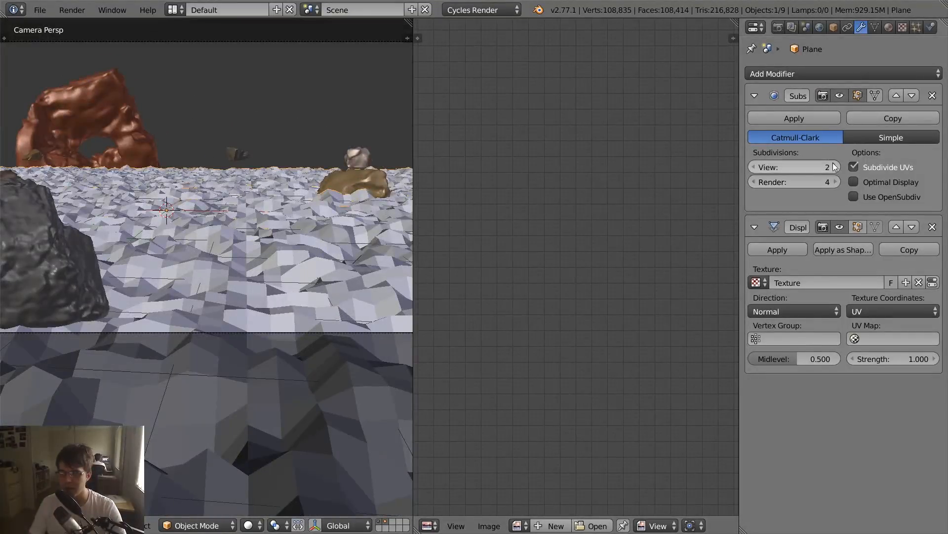
left_click(836, 167)
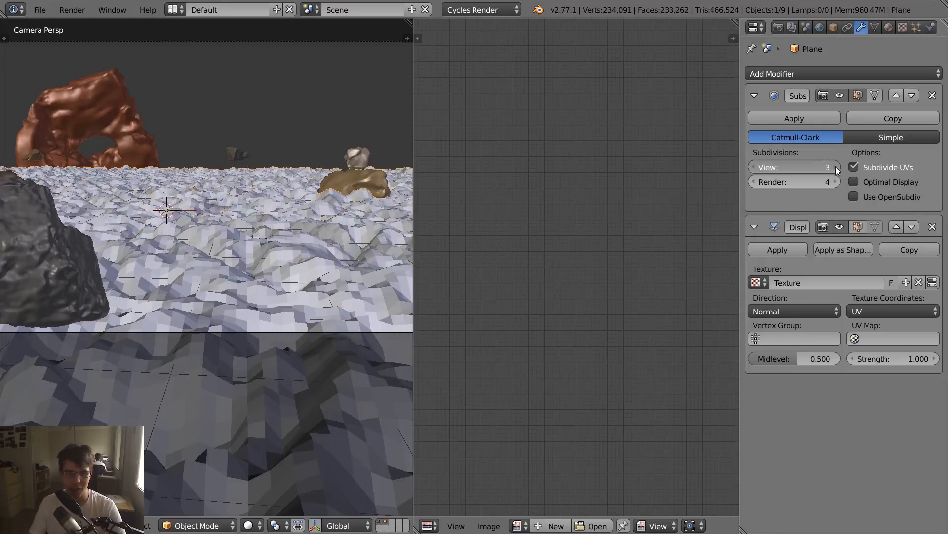
key("ctrl+4")
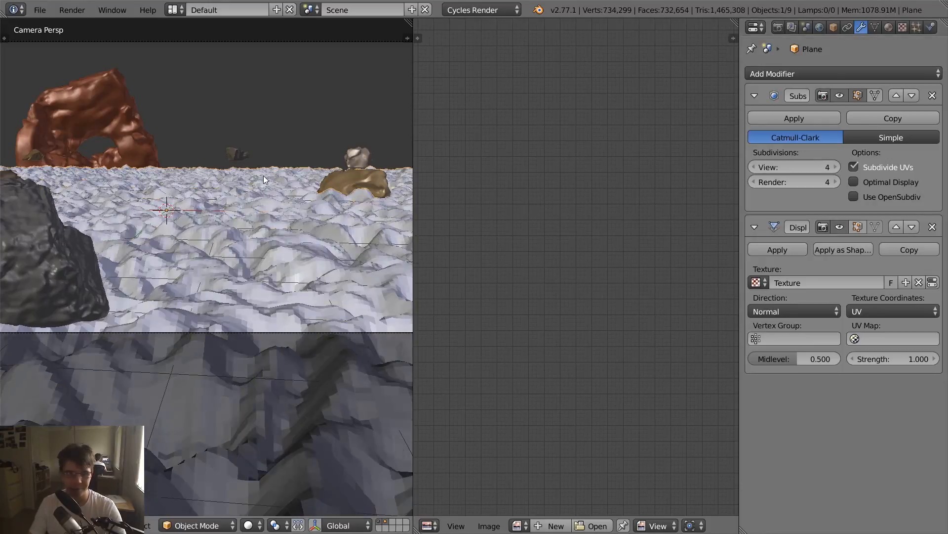
- Set the Strength of the plane's Displace modifier to 0.1
key("KP_0")
key("KP_0")
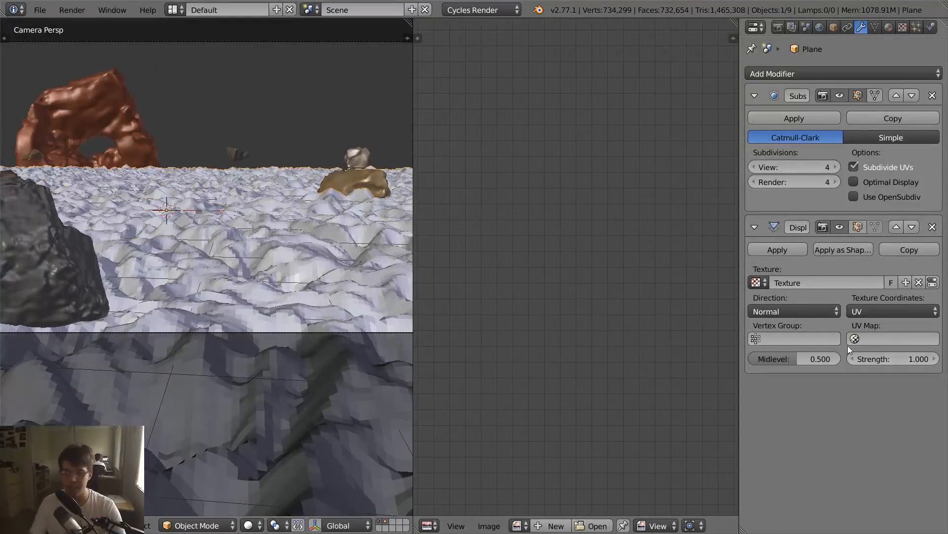
left_click(893, 359)
type(".1")
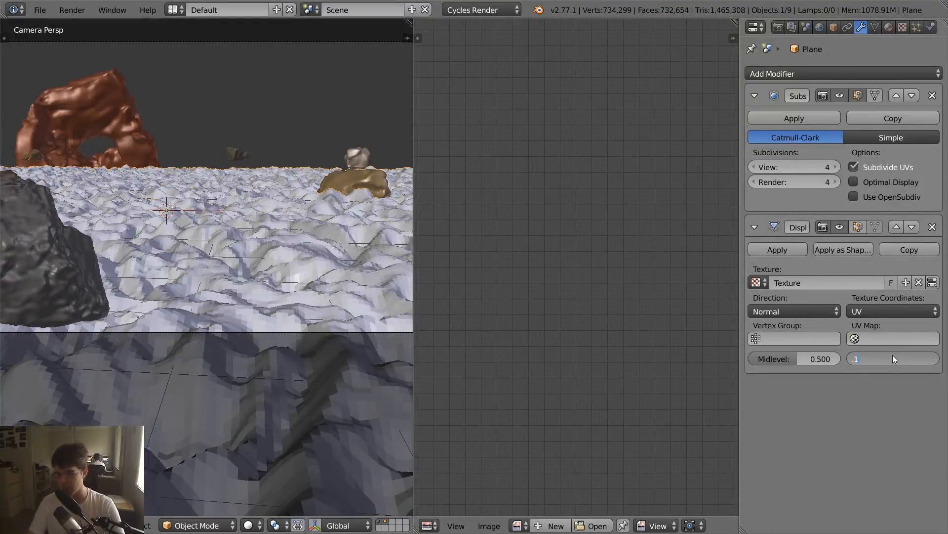
key("Return")
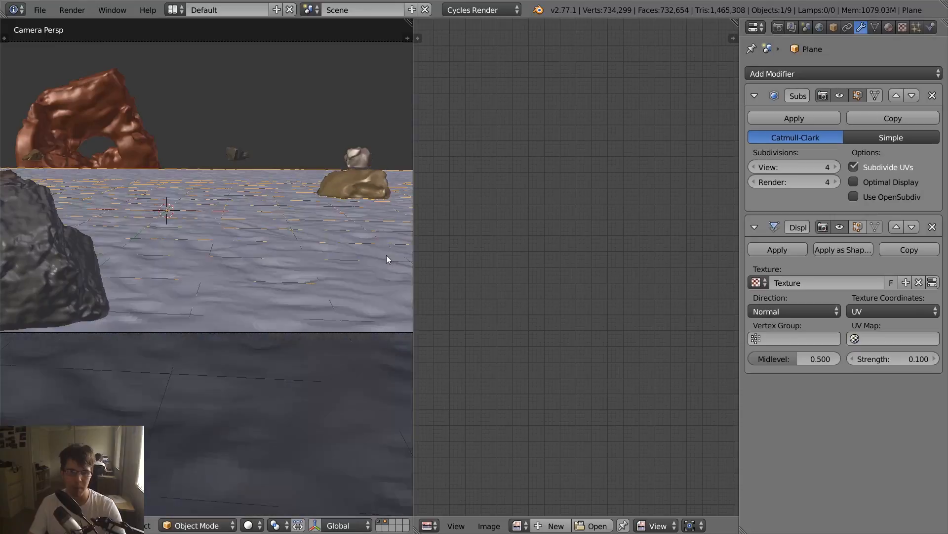
- Leave the camera view, deselect everything and merge the UV/Image Editor area into the 3D viewport
key("KP_0")
middle_click_drag(331, 247, 292, 232)
key("a")
left_click_drag(410, 22, 424, 28)
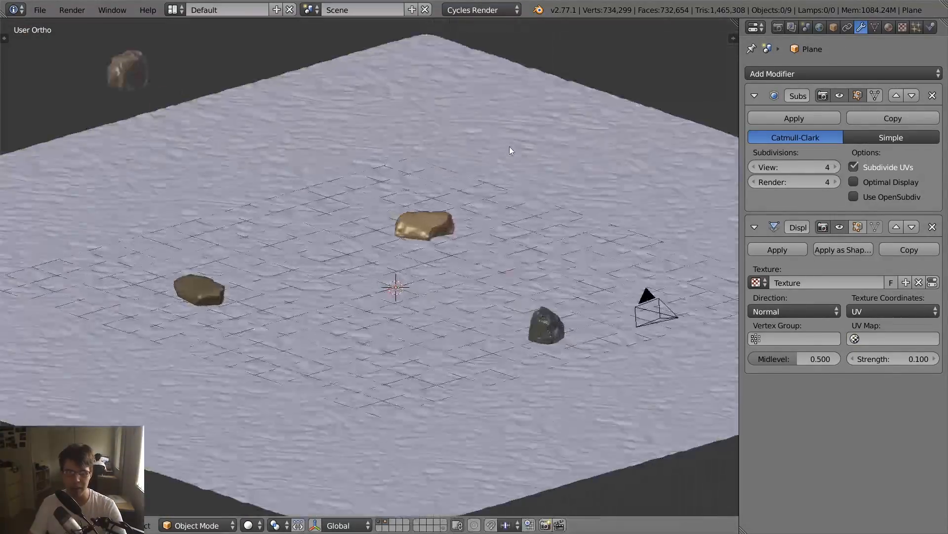
- Examine the displaced sand around the rocks in solid and rendered shading, from a free view, through the camera and from above
middle_click_drag(509, 146, 383, 153)
scroll(366, 140, "up", 2)
middle_click_drag(337, 123, 348, 107)
middle_click_drag(346, 197, 365, 138, "shift")
scroll(364, 138, "up", 3)
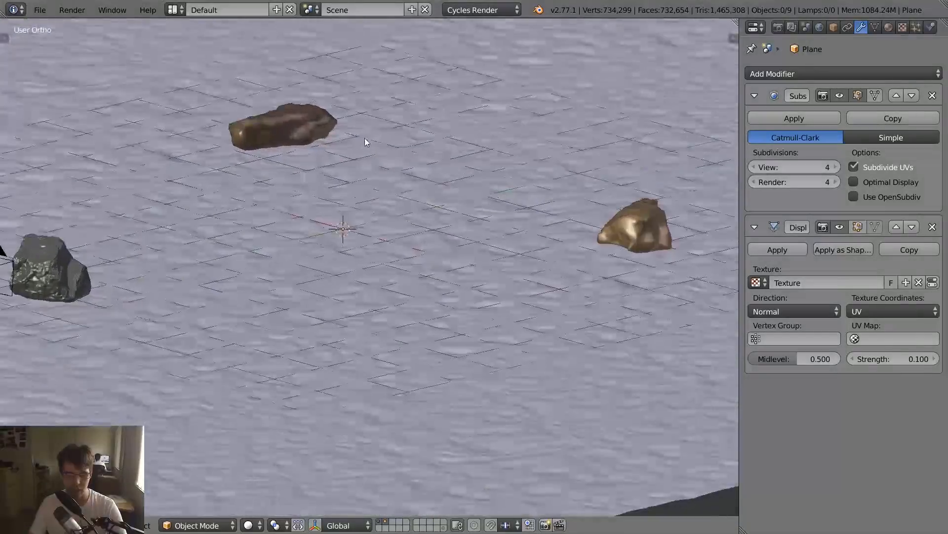
middle_click_drag(339, 262, 344, 247)
middle_click_drag(344, 244, 368, 235)
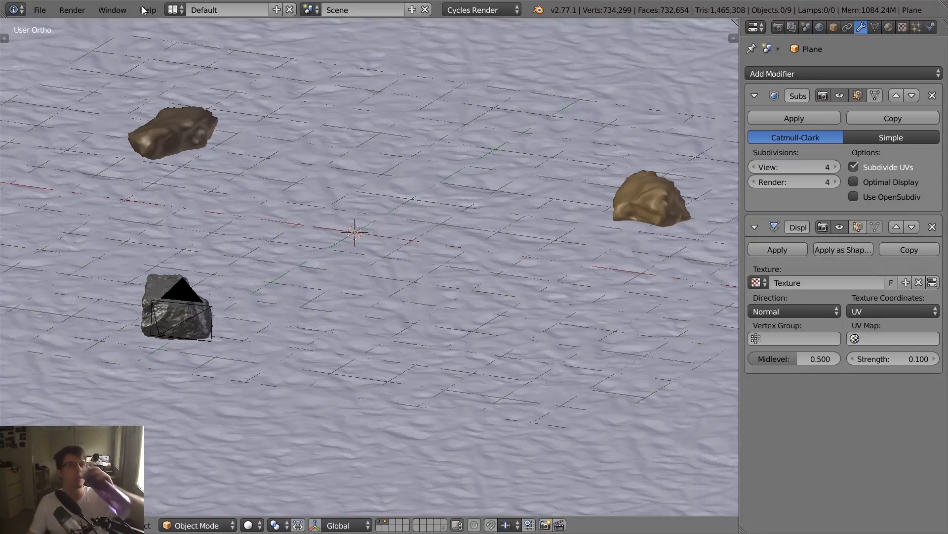
key("shift+z")
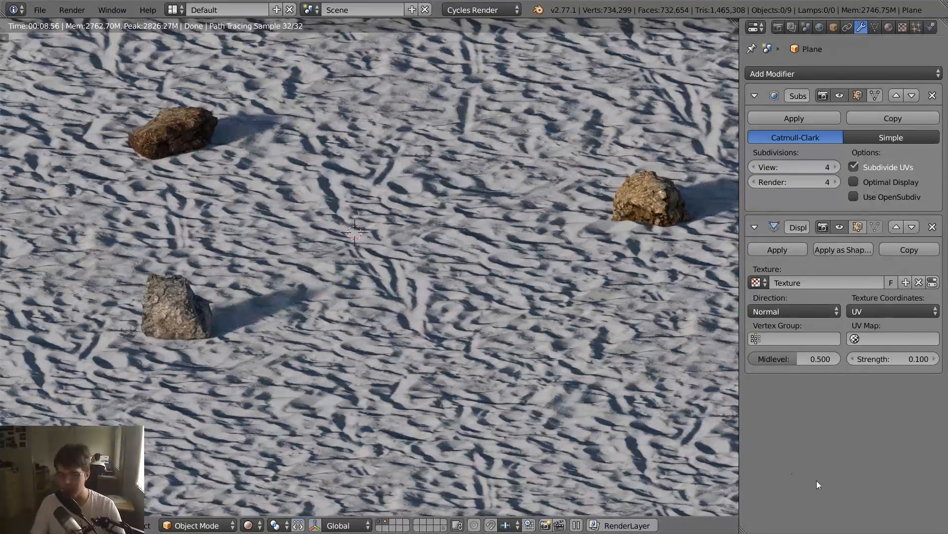
key("KP_0")
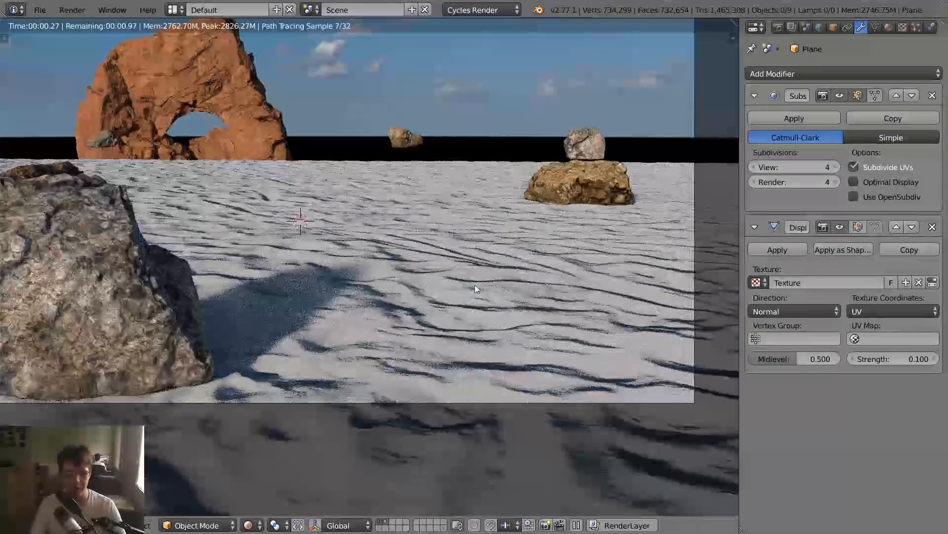
scroll(463, 303, "down", 1)
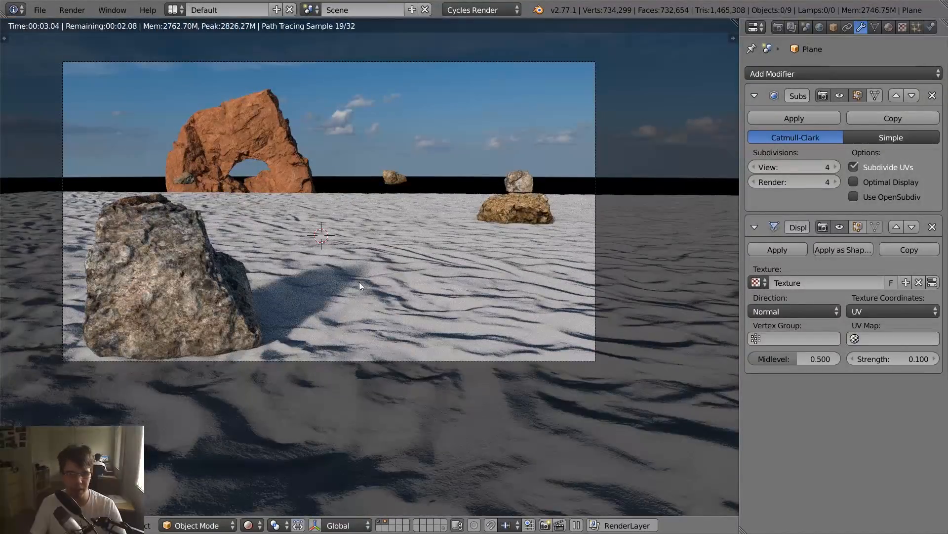
key("KP_7")
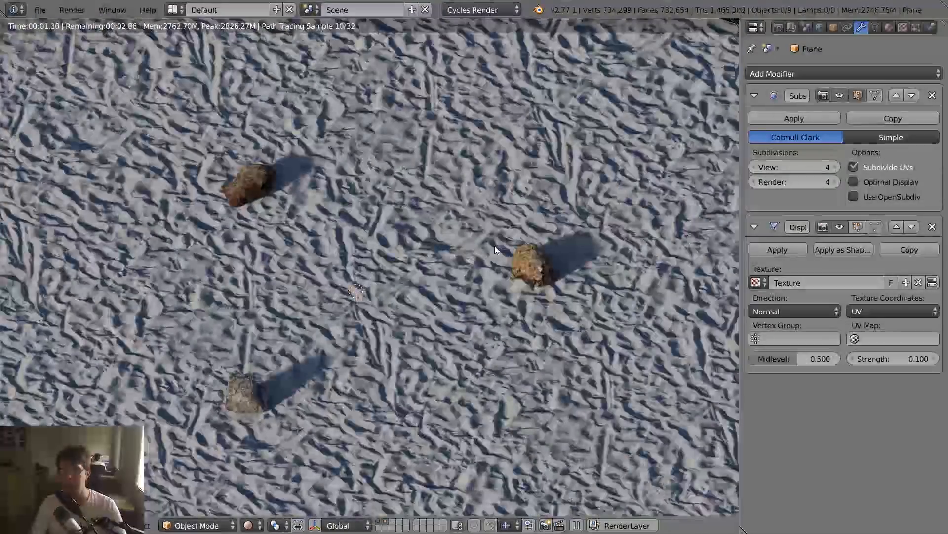
key("shift+z")
- Select the ground plane and set its Subdivision Surface modifier's View subdivisions to 2
mouse_move(496, 244)
middle_mouse_down()
mouse_move(485, 209)
mouse_move(487, 325)
middle_mouse_up()
right_click(488, 325)
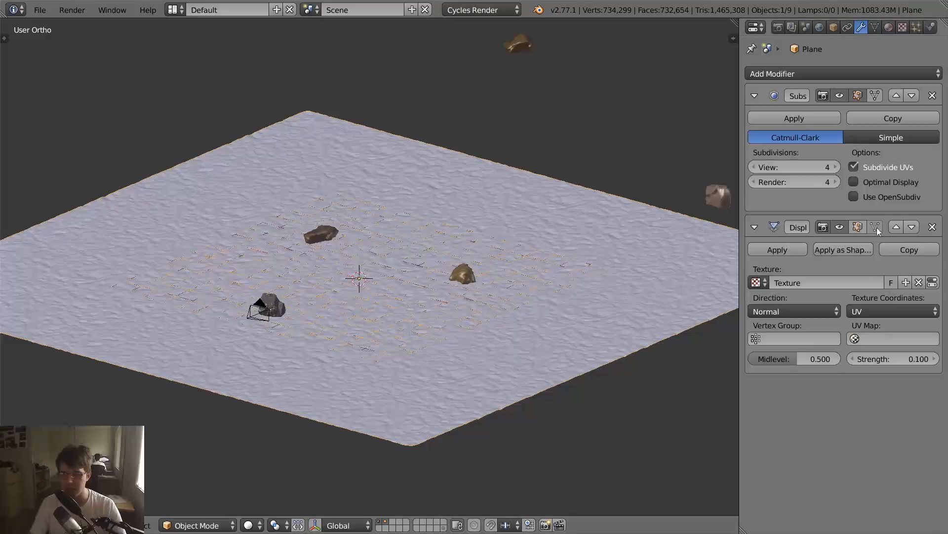
left_click(757, 165)
left_click(758, 165)
- Add a second Displace modifier with a new texture above the existing one, and open that texture's settings
left_click(805, 73)
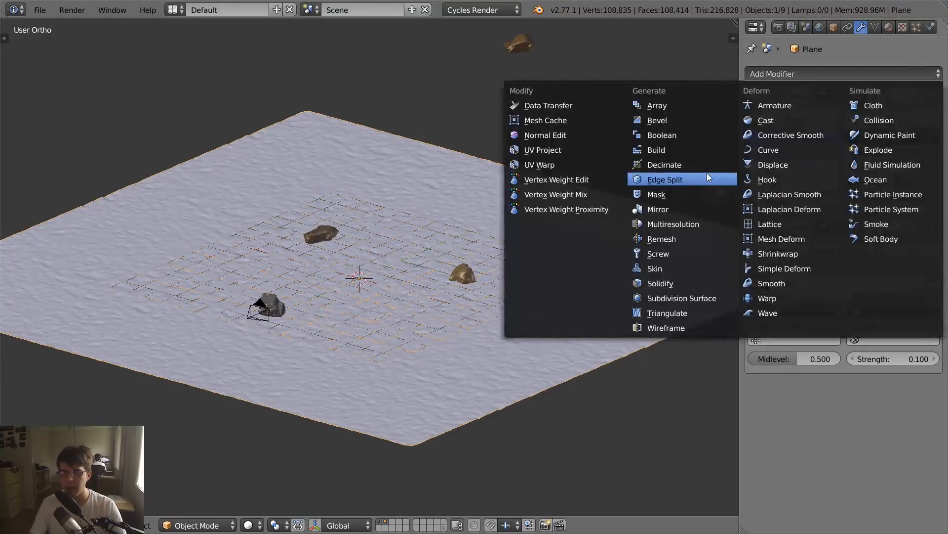
left_click(775, 162)
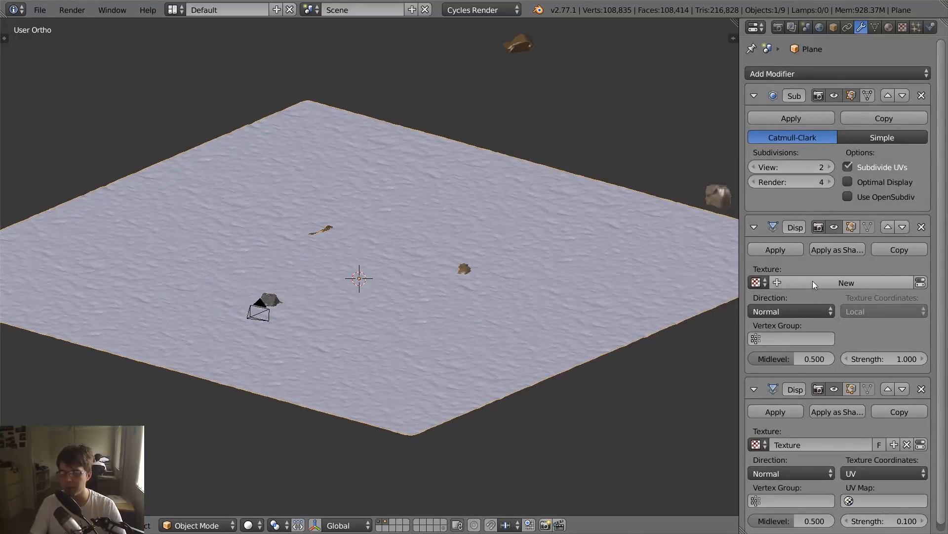
left_click(903, 27)
left_click(822, 73)
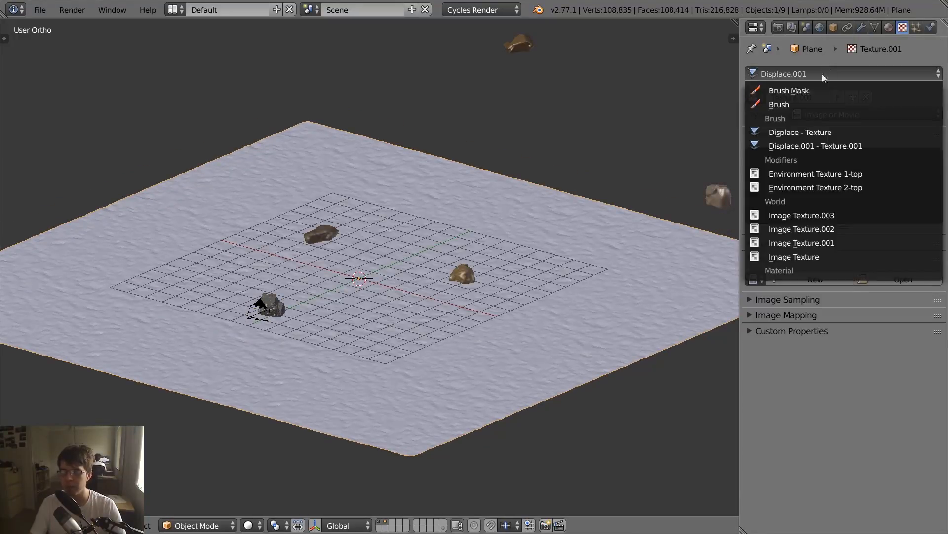
left_click(813, 145)
- Rename the new displacement texture to Clouds and change its type to Clouds
double_click(813, 98)
type("C")
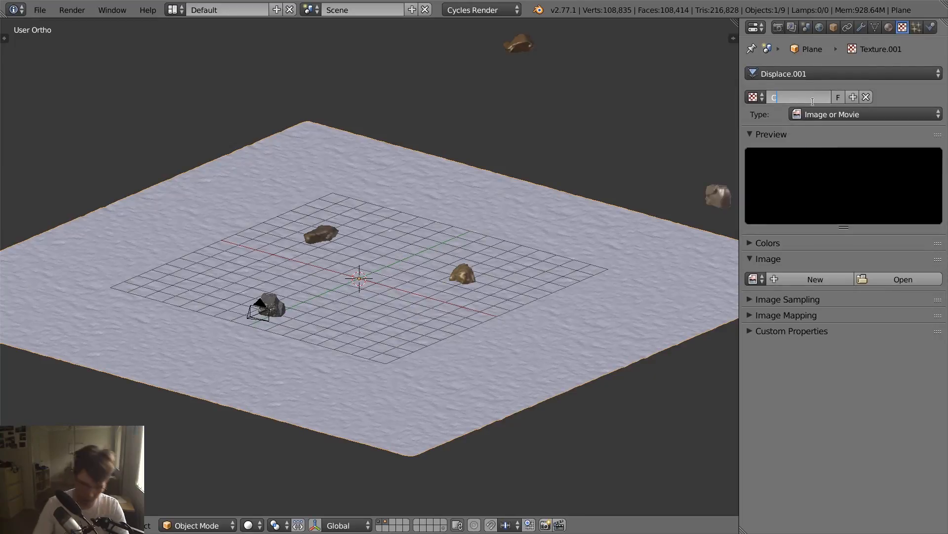
type("louds")
key("Return")
left_click(821, 115)
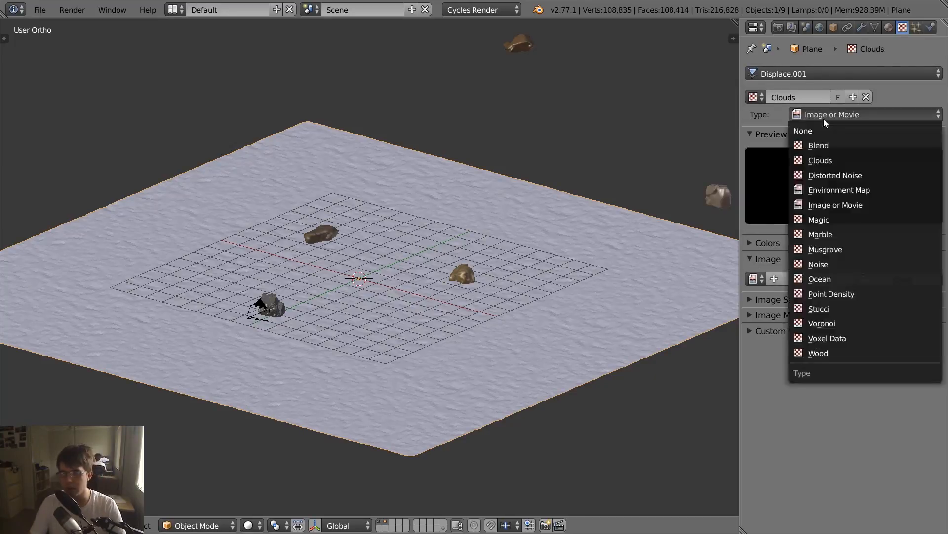
left_click(818, 157)
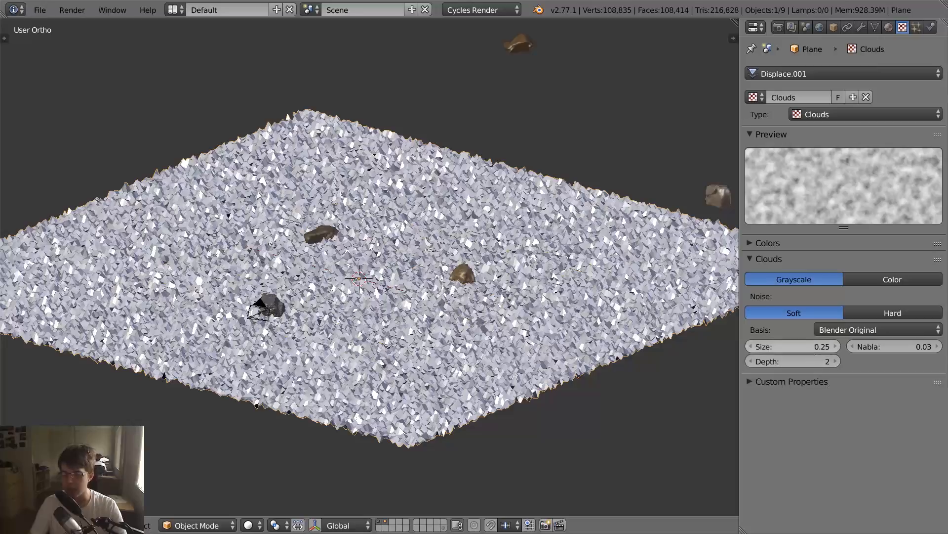
- Set the Clouds texture's Size to 3 and inspect the ground's undulation from several angles
left_click(790, 346)
type("3")
key("Return")
middle_click_drag(392, 311, 435, 311)
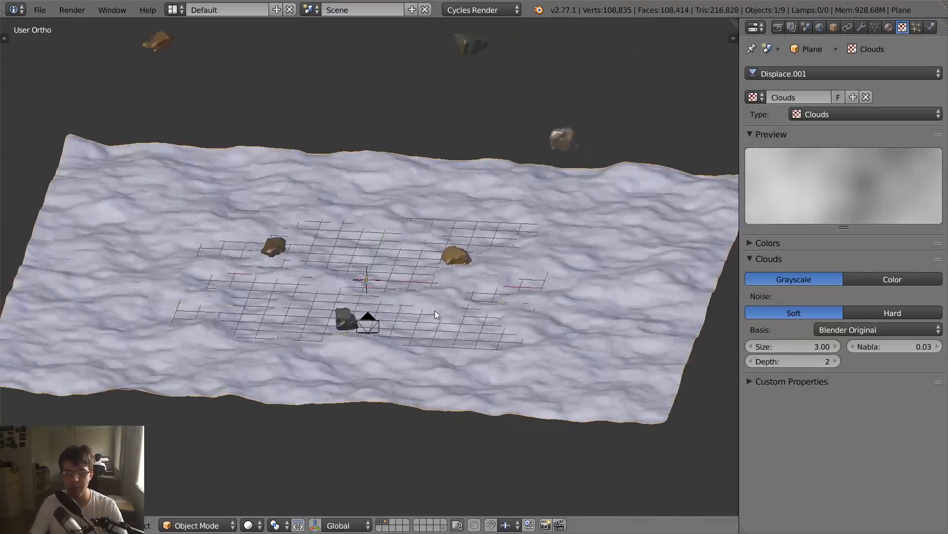
middle_click_drag(620, 252, 428, 332)
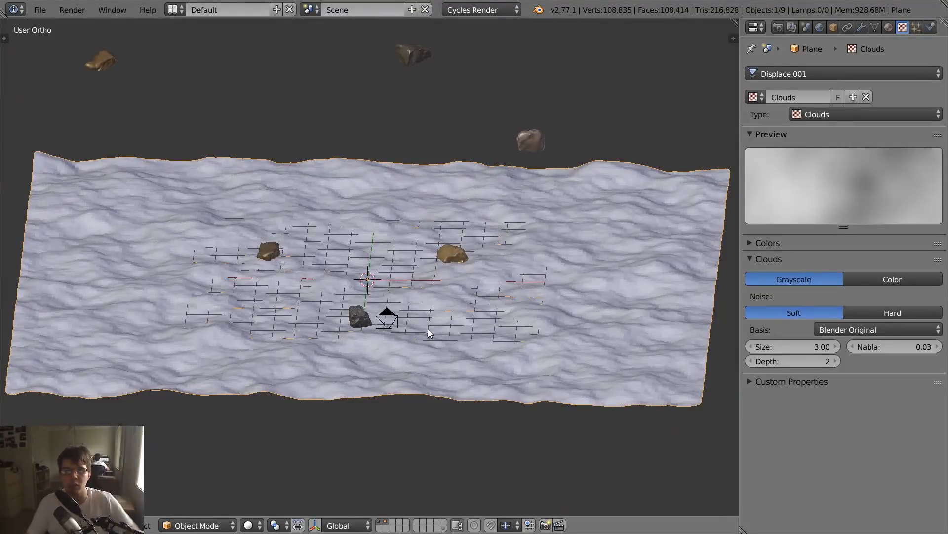
middle_click_drag(434, 317, 385, 306)
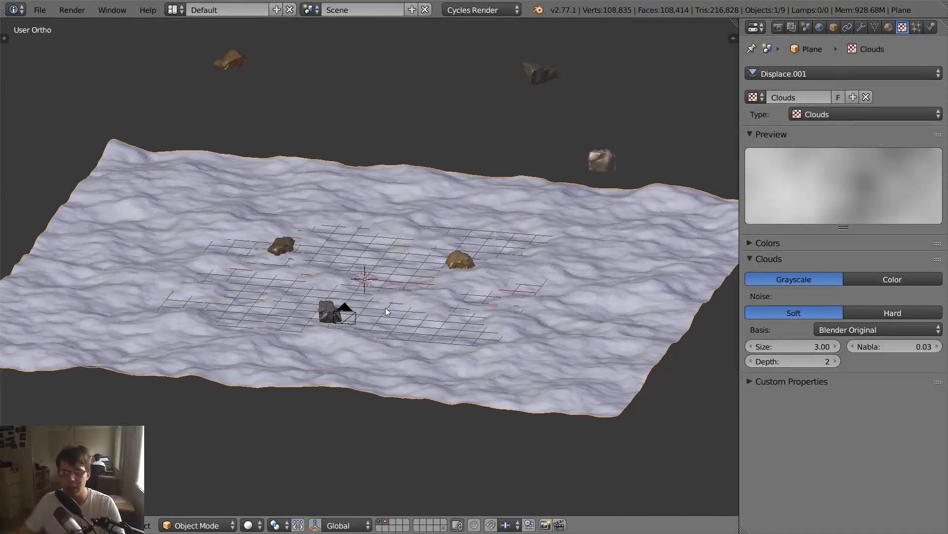
- Set the Clouds texture's Size to 4 and its Depth to 1
left_click(787, 346)
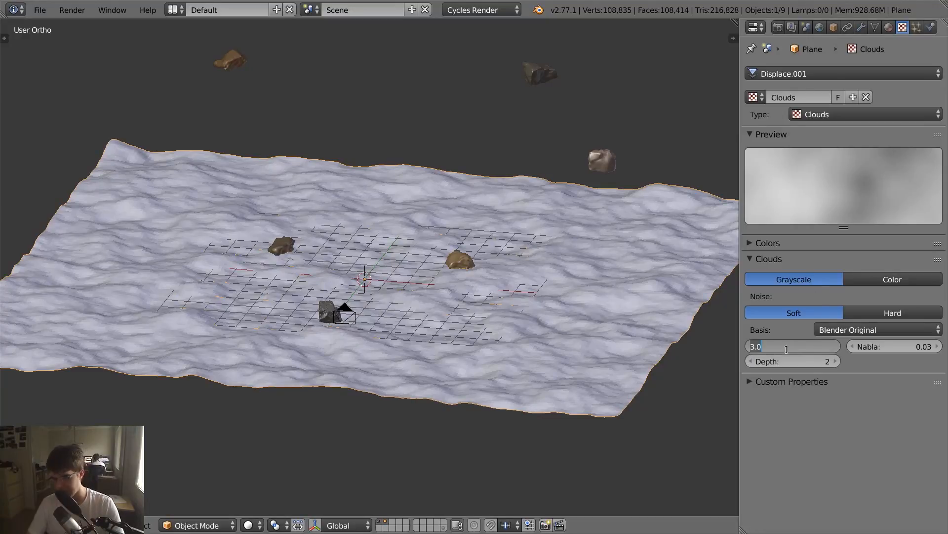
type("4")
key("Return")
middle_click_drag(519, 296, 497, 290)
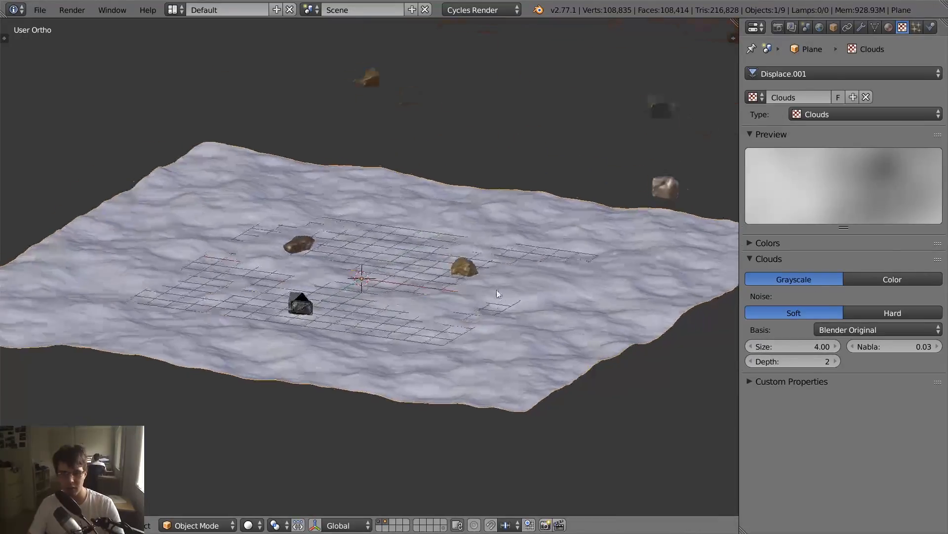
left_click(750, 360)
middle_click_drag(489, 327, 462, 316)
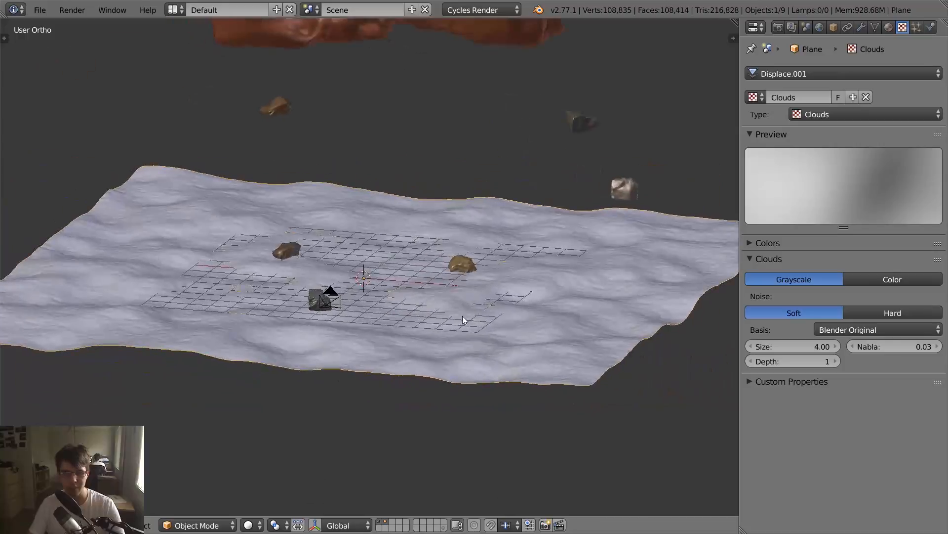
- Set the Direction of the Clouds Displace modifier to Z
left_click(861, 27)
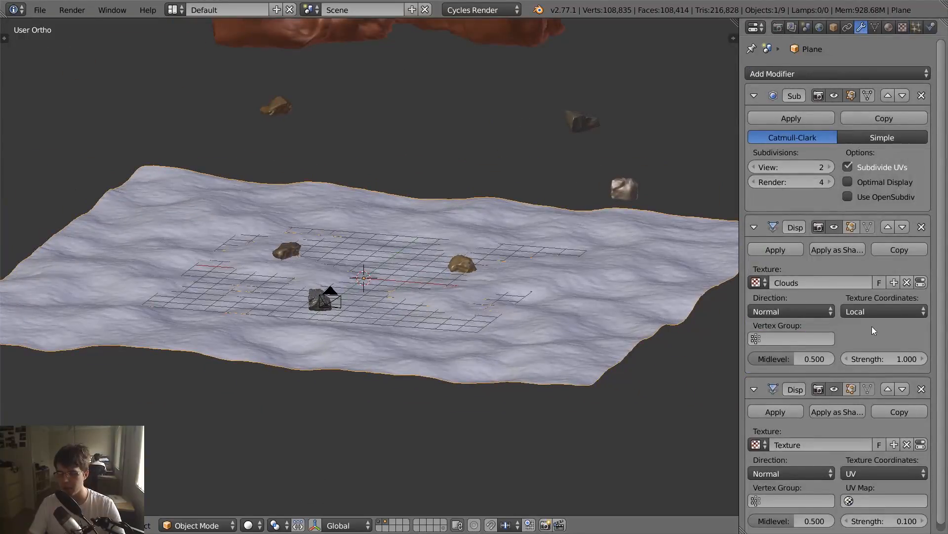
left_click(809, 310)
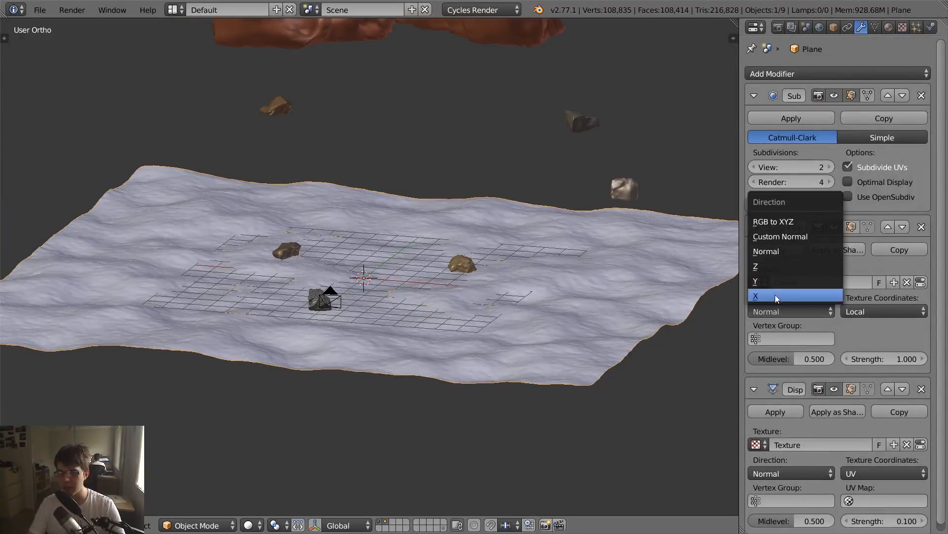
left_click(766, 268)
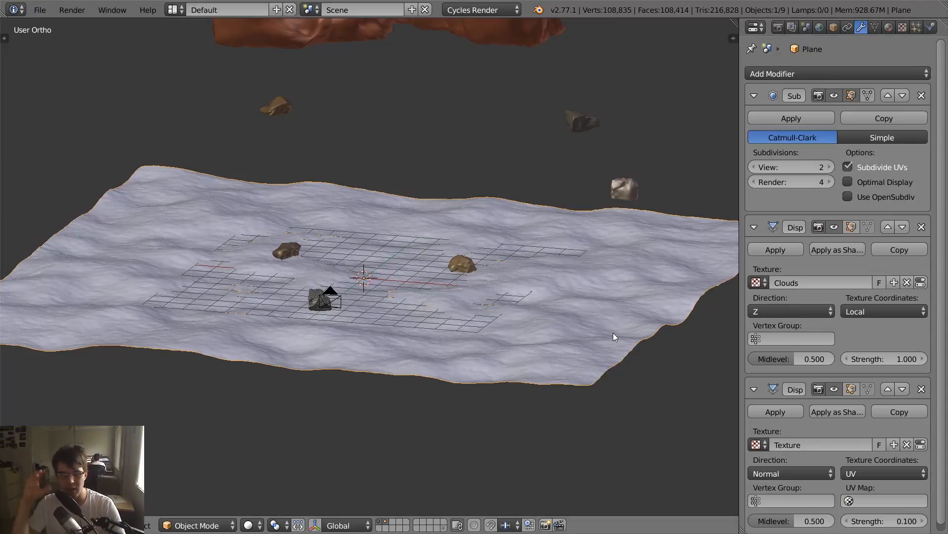
- Set the Clouds Displace modifier's Strength to 0.2 and check the ground through the camera
left_click(882, 359)
type("0.2")
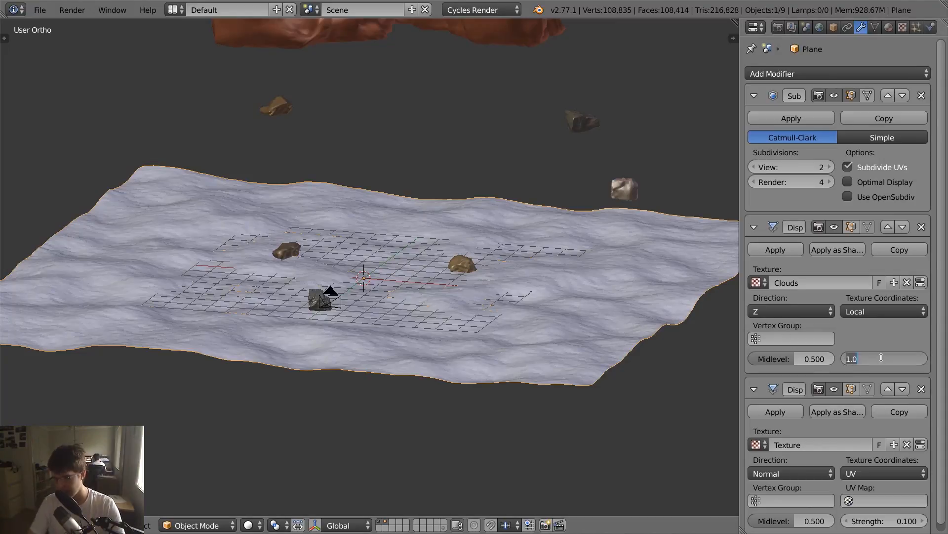
key("Return")
key("KP_0")
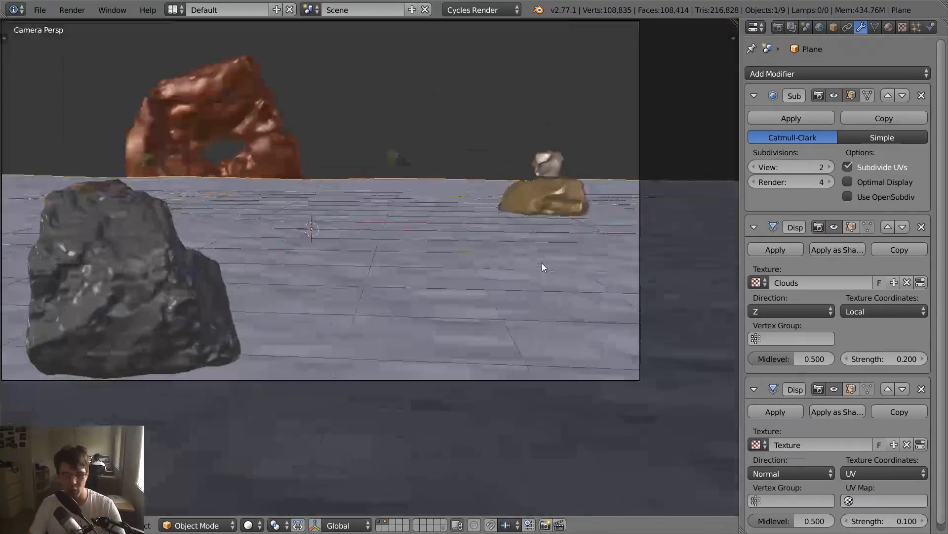
key("KP_0")
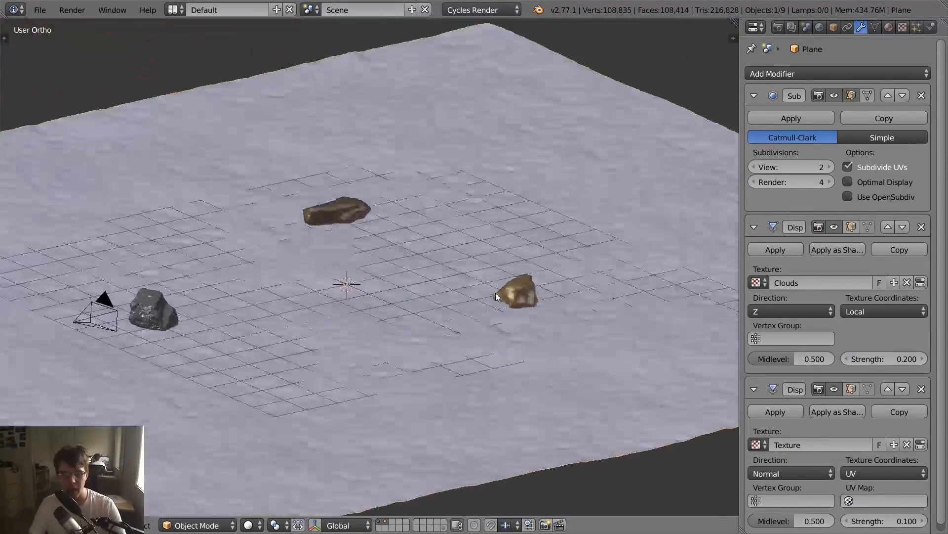
- Set the Clouds Displace modifier's Strength to 0.3 and check the whole ground in rendered shading
left_click(890, 359)
type("0.3")
key("Return")
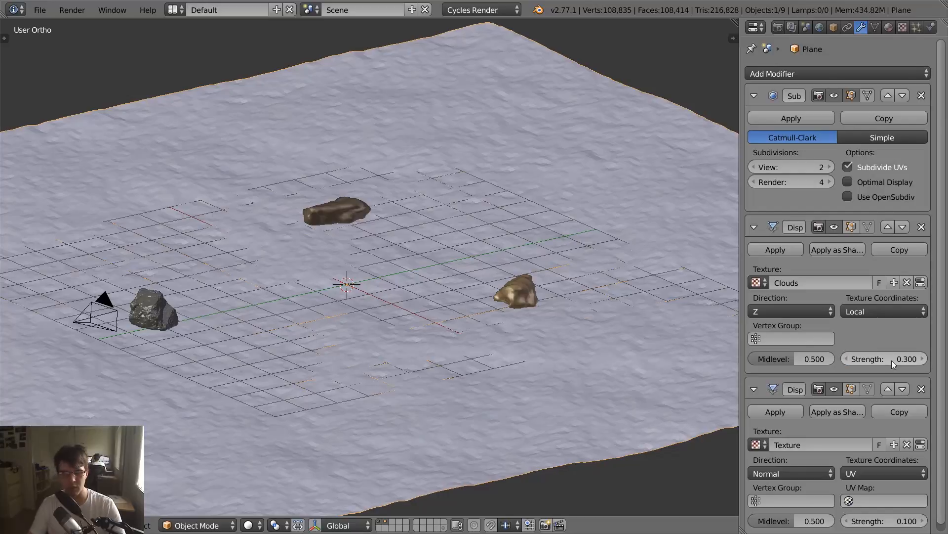
scroll(577, 286, "down", 4)
middle_click_drag(577, 286, 603, 288)
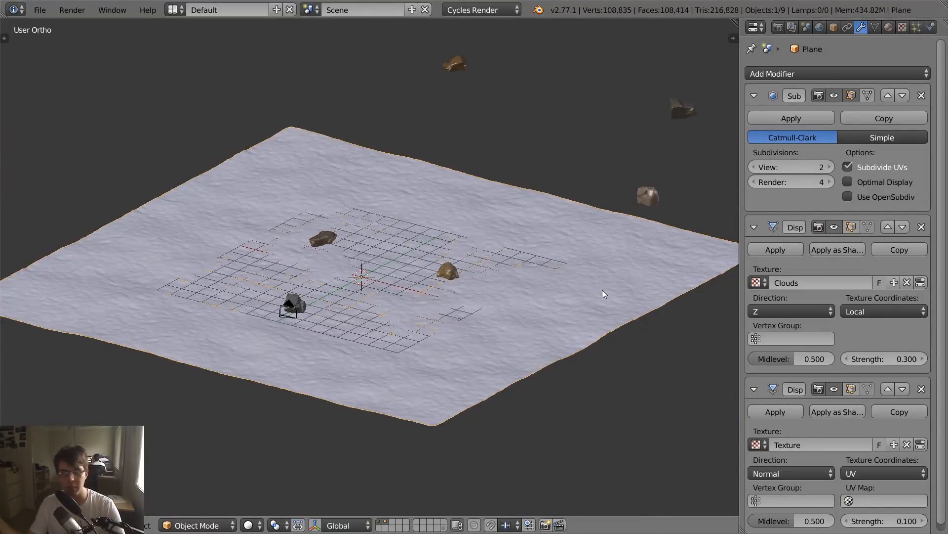
key("shift+z")
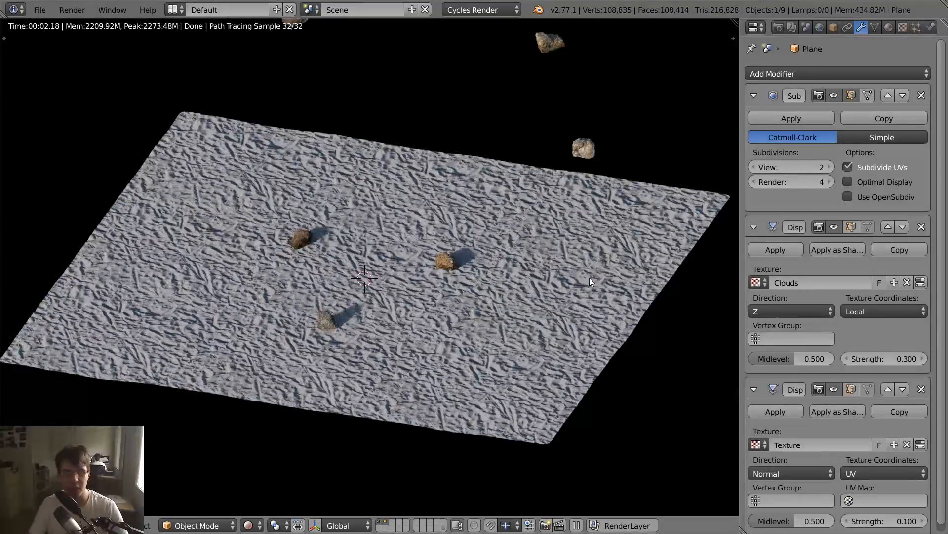
key("shift+z")
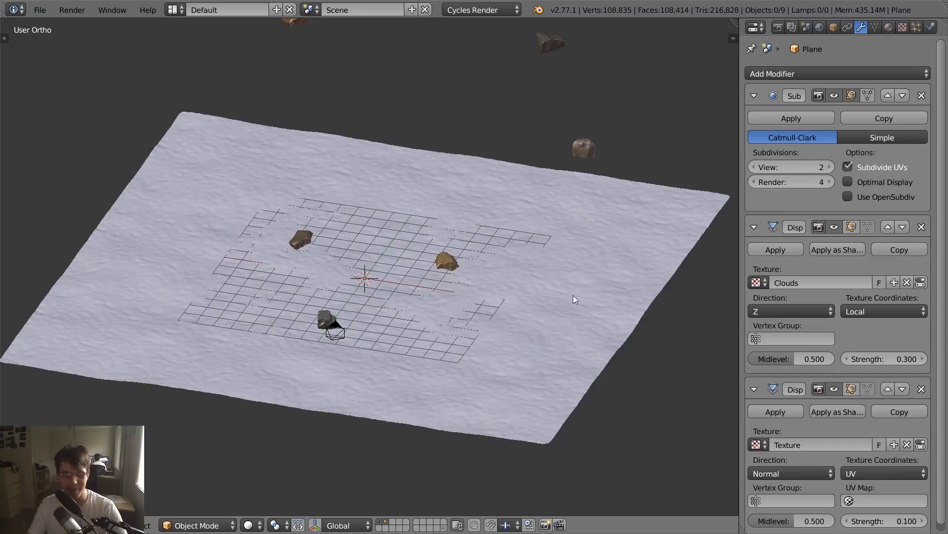
- Switch to the empty third layer and browse the append dialog to the Brush folder in Brushes\Blender\Rock_Essentials_Brushes2.blend
left_click(393, 523)
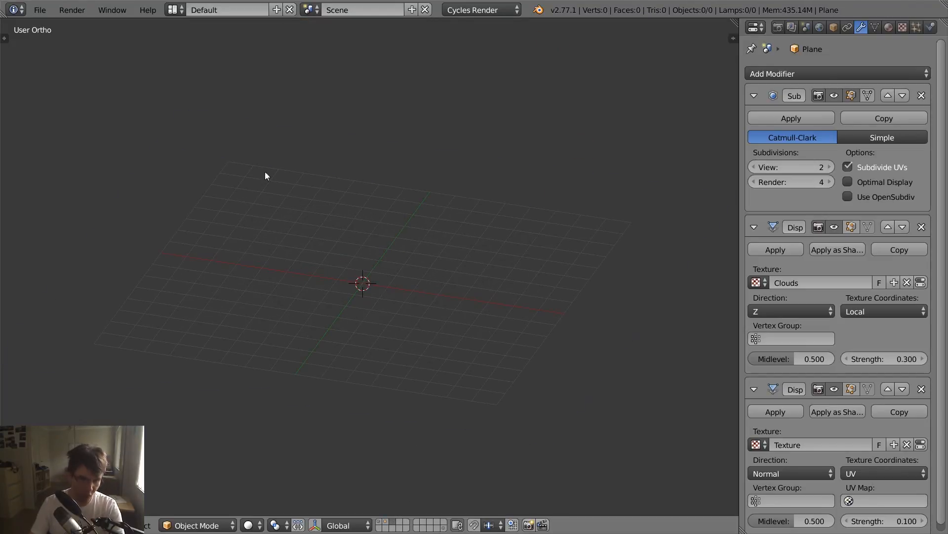
left_click(45, 10)
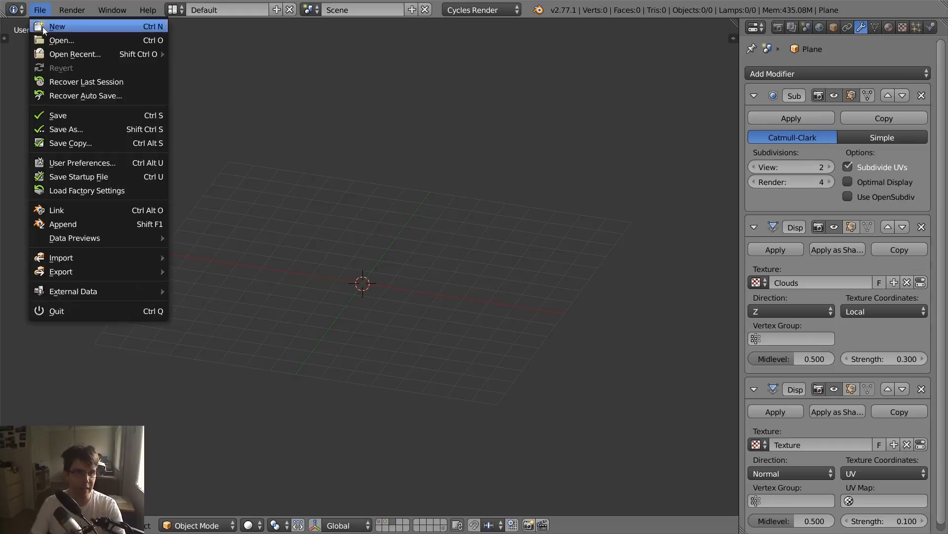
left_click(72, 224)
left_click(186, 77)
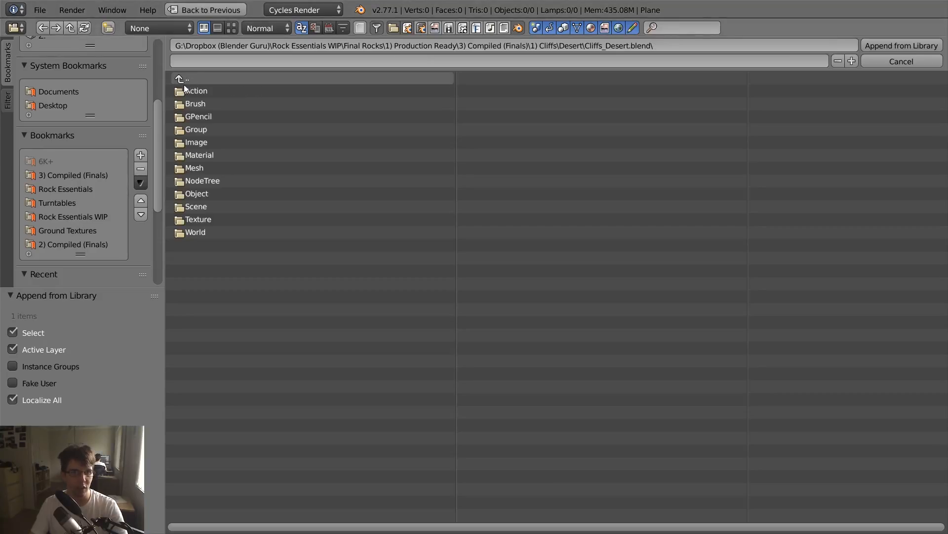
scroll(159, 183, "down", 2)
left_click(102, 196)
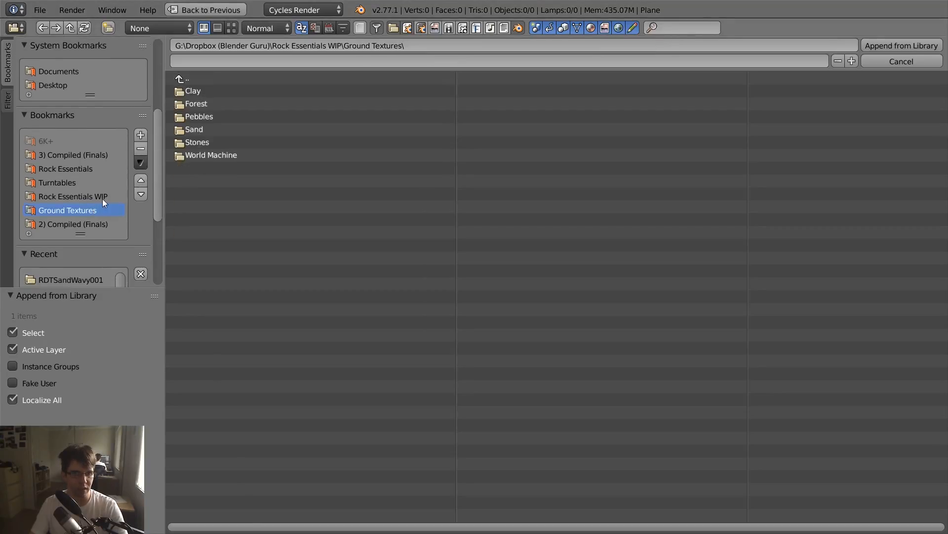
left_click(197, 89)
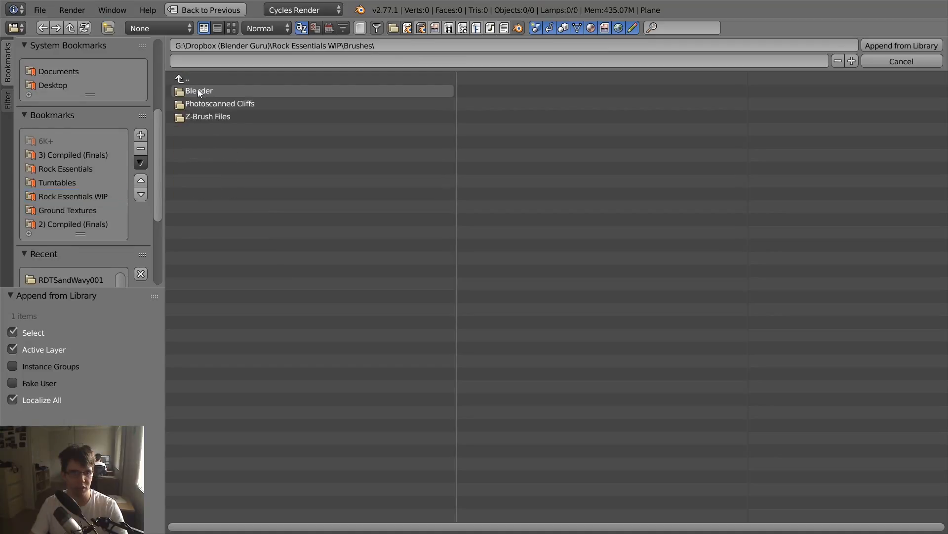
double_click(222, 92)
double_click(249, 117)
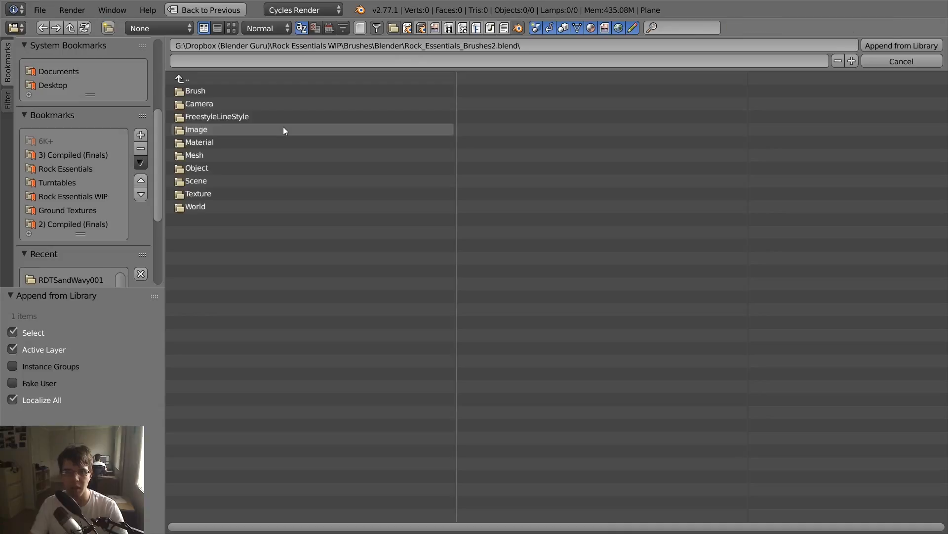
double_click(191, 89)
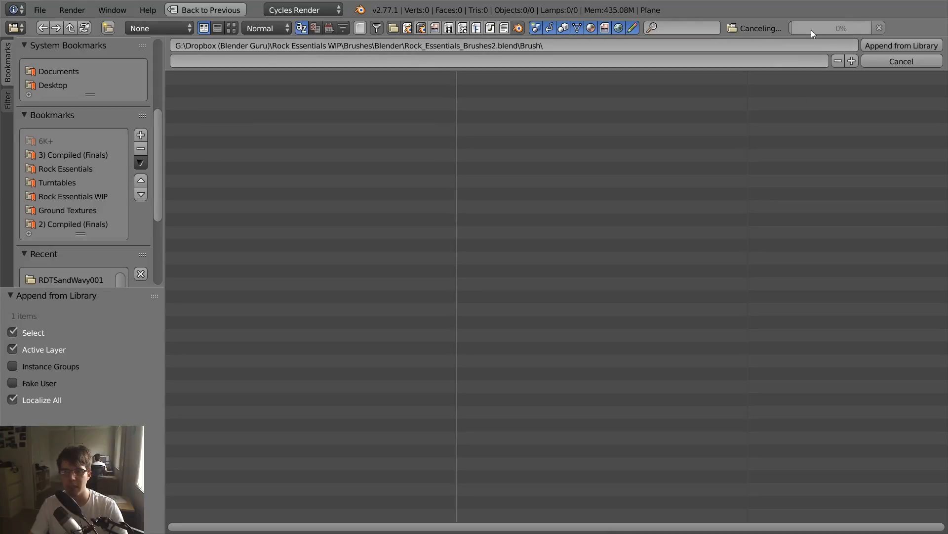
- Append all the brushes from Cliff_001 to Cliff_033, leaving out Draw and TexDraw
key("a")
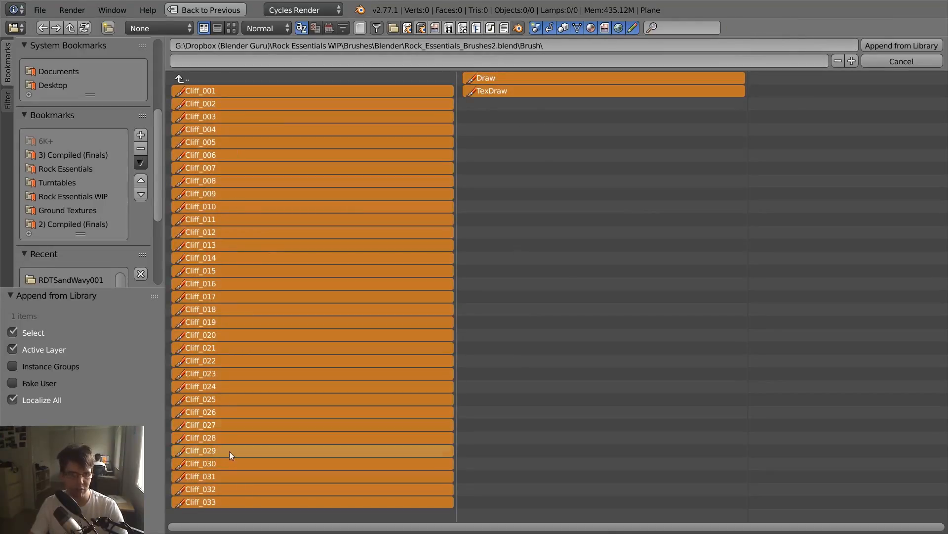
left_click(496, 78, "shift")
left_click(497, 90, "shift")
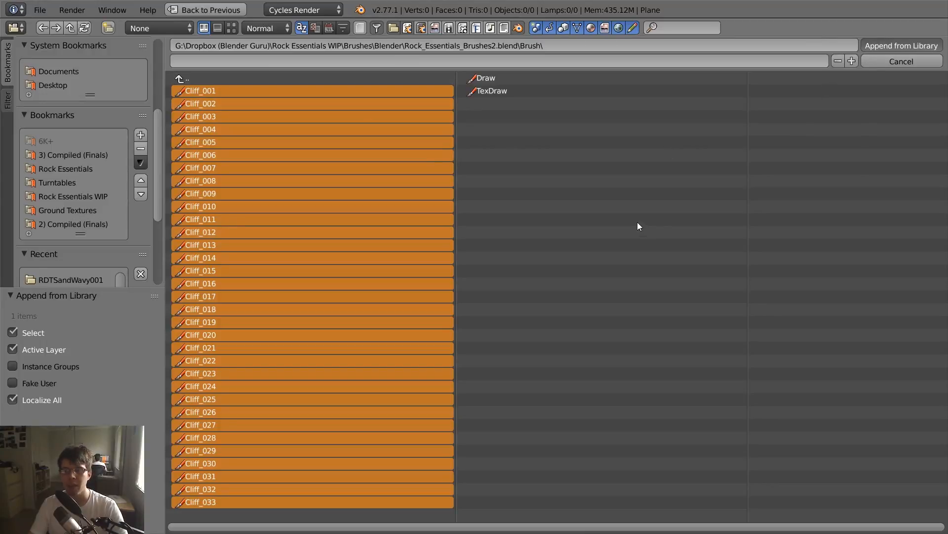
key("Return")
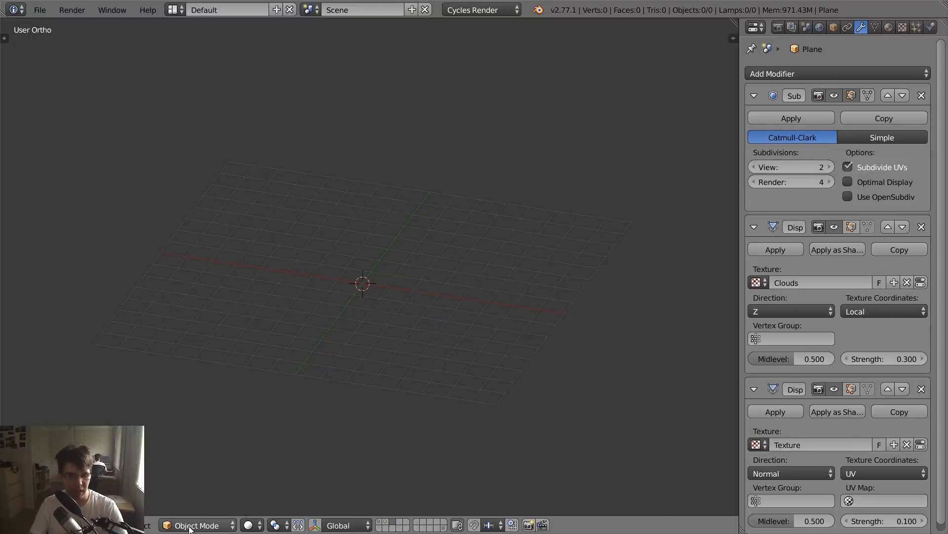
- Add a mesh plane at the 3D cursor on the empty layer
key("shift+a")
mouse_move(444, 266)
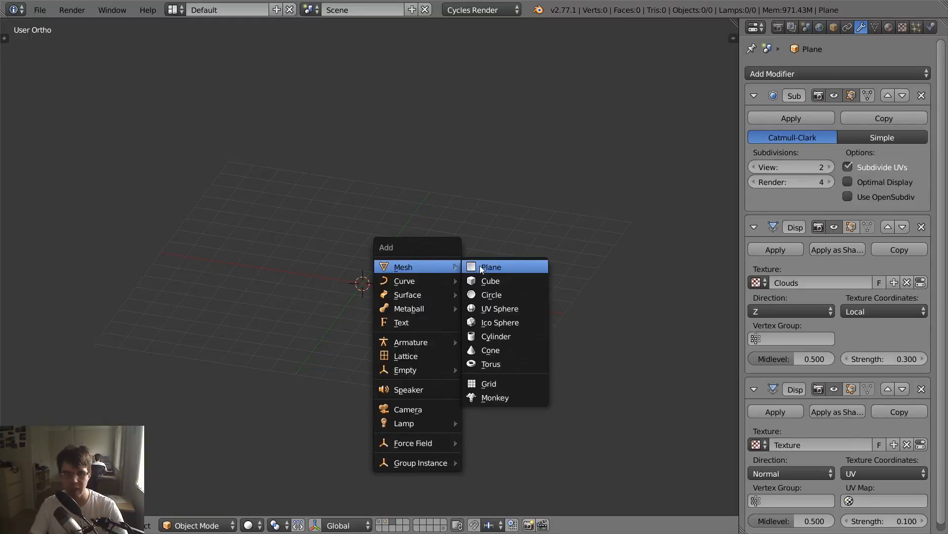
left_click(480, 268)
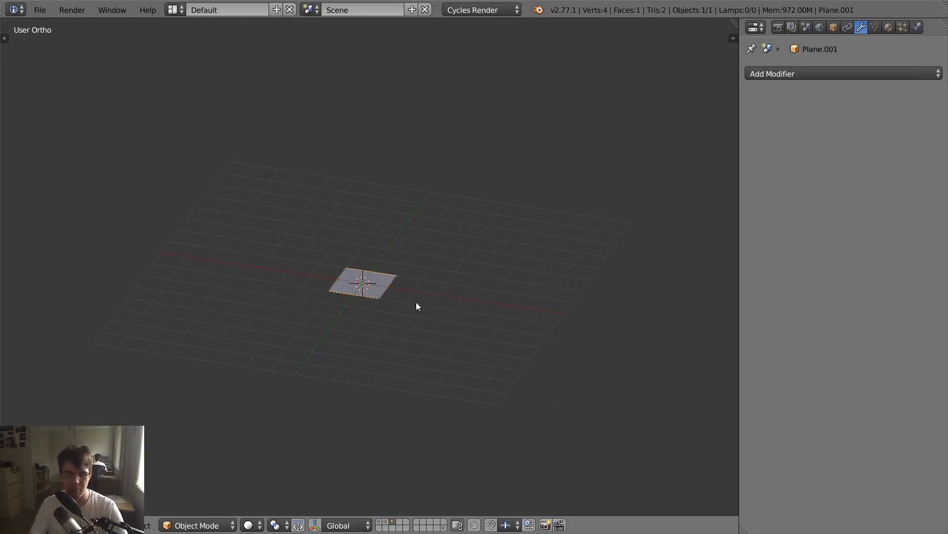
- Enter Sculpt Mode on the plane and look through the appended Cliff brushes in the brush picker
left_click(218, 526)
left_click(209, 478)
key("t")
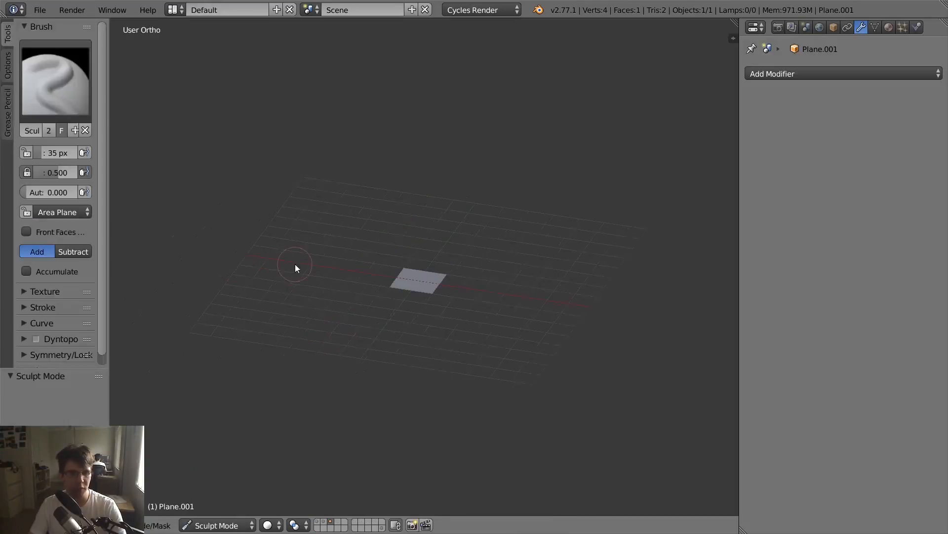
left_click(69, 96)
scroll(152, 140, "up", 3)
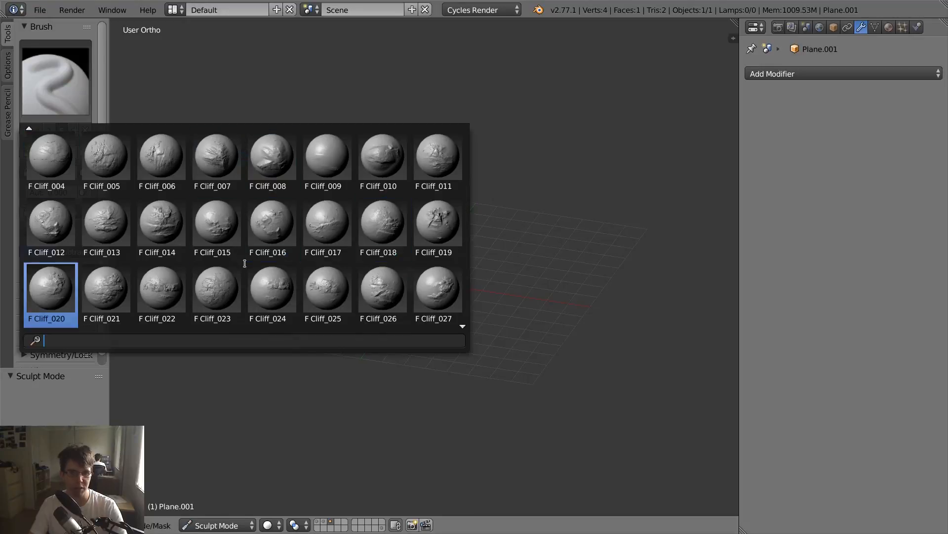
scroll(385, 291, "down", 2)
left_click(254, 243)
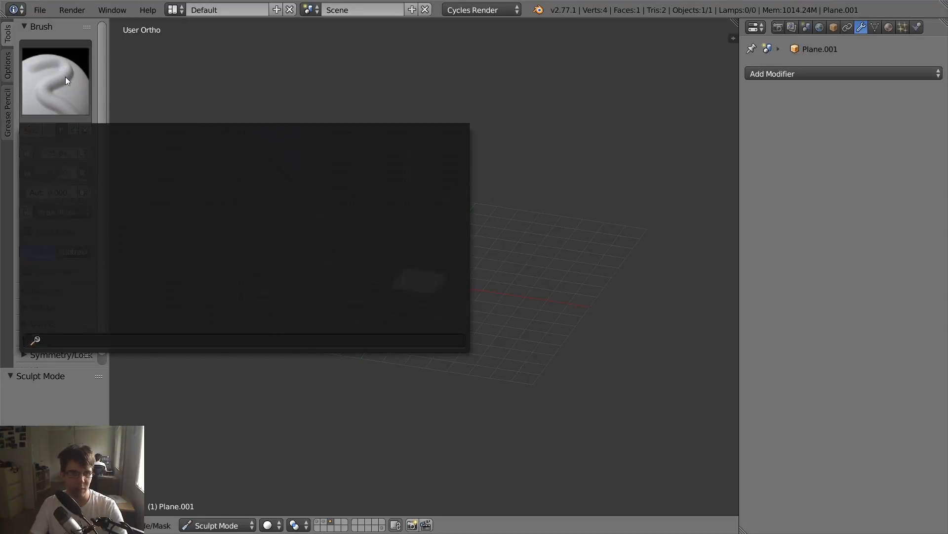
- Return to Object Mode, hide the tool settings, and display layers 1 and 2 together with the new plane's layer
left_click(221, 525)
left_click(222, 508)
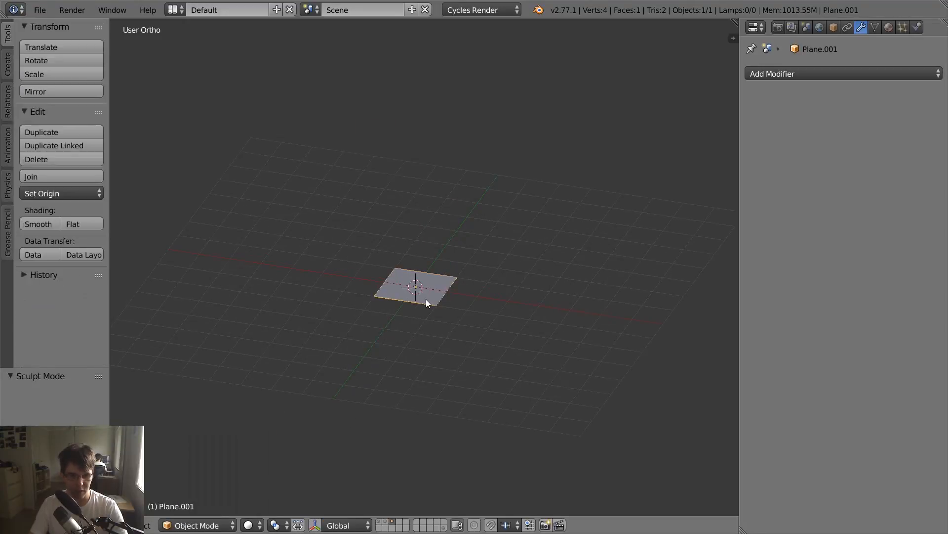
scroll(425, 299, "down", 3)
key("t")
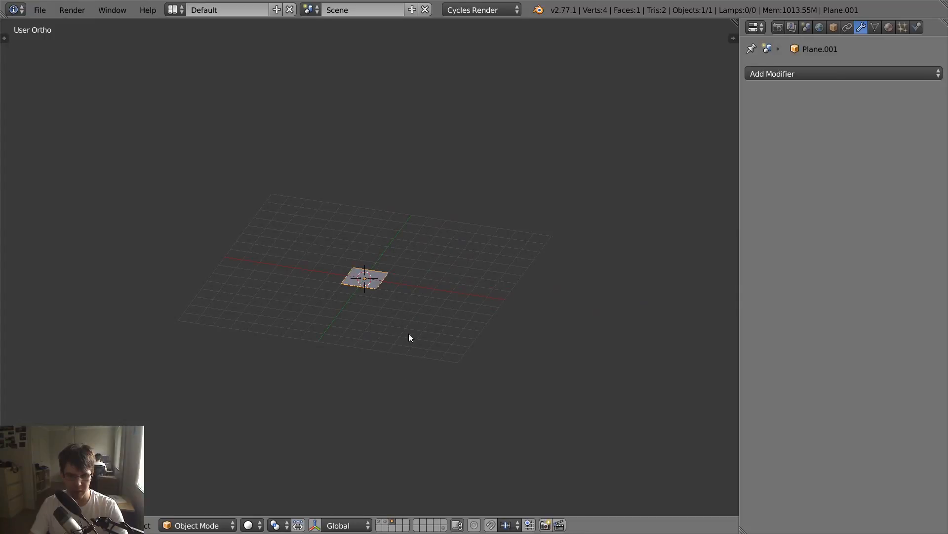
left_click(378, 520, "shift")
scroll(433, 461, "down", 3)
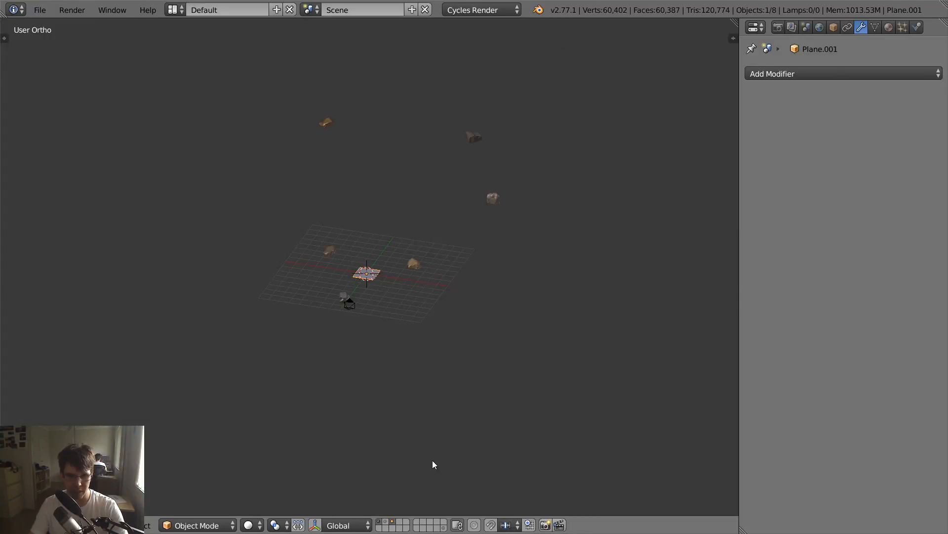
left_click(388, 522, "shift")
middle_click_drag(416, 302, 374, 297)
- Scale the new plane to match the sand ground's extent and adjust its height to the ground's level
key("g")
key("y")
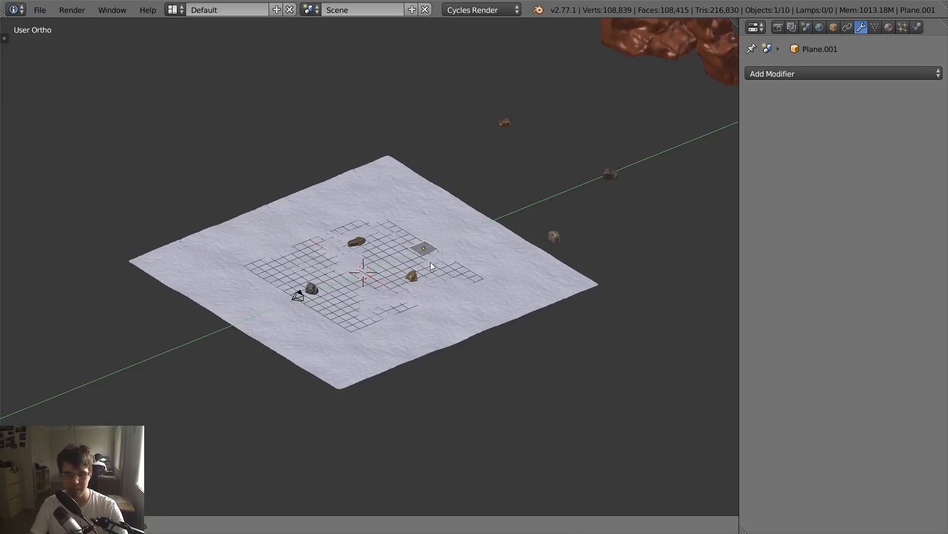
left_click(648, 334)
middle_click_drag(649, 334, 479, 258)
key("g")
key("z")
left_click(487, 342)
key("g")
key("z")
left_click(549, 342)
key("g")
left_click(508, 335)
- Subdivide the plane's mesh with 50 cuts and return to Object Mode
key("Tab")
key("w")
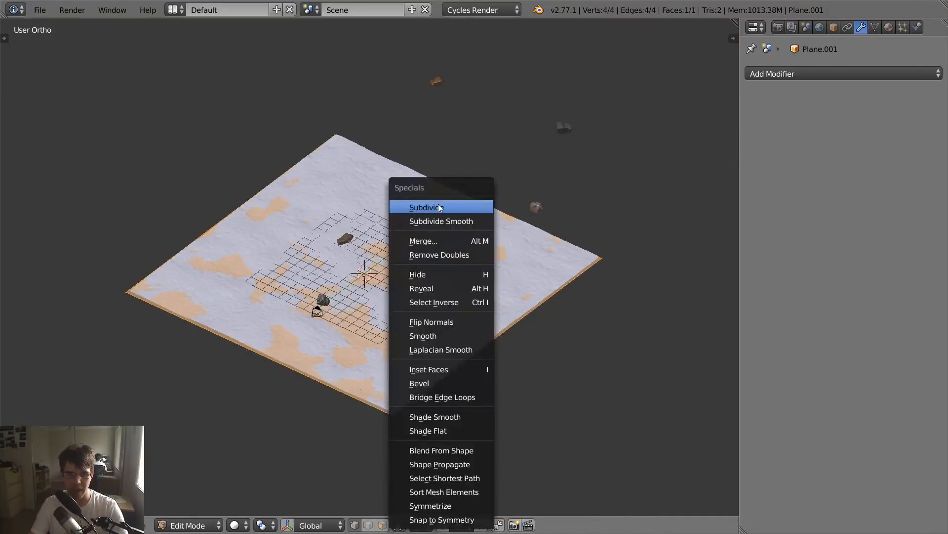
left_click(438, 205)
key("t")
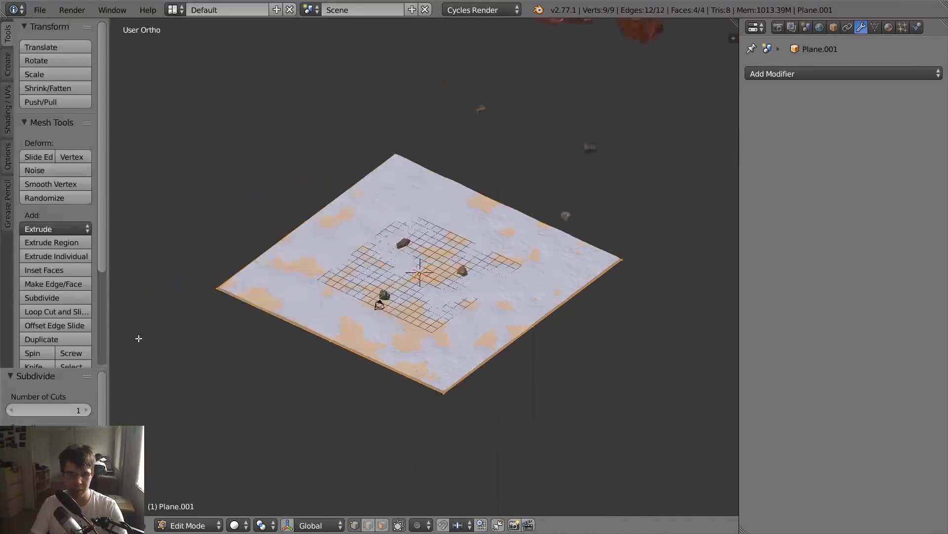
left_click(54, 404)
type("50")
key("Return")
key("t")
scroll(256, 278, "up", 3)
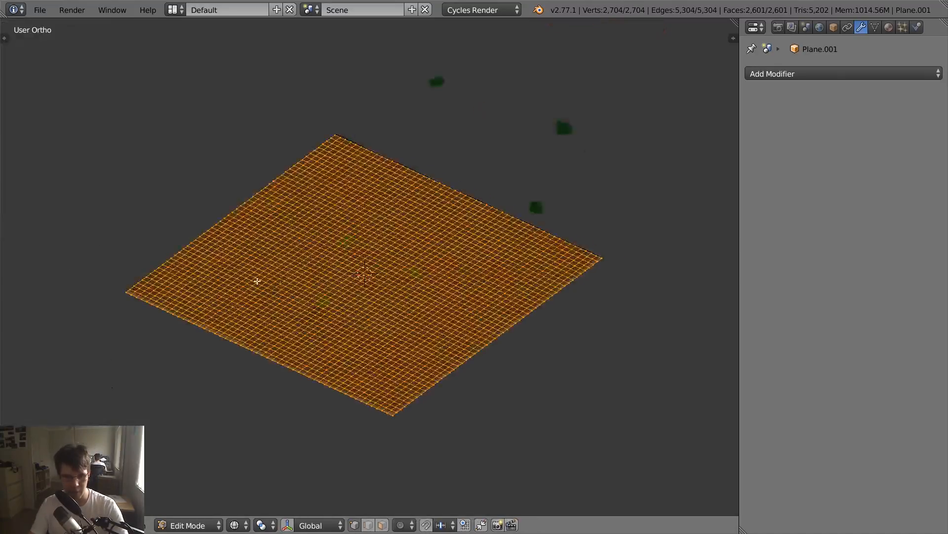
scroll(296, 279, "down", 4)
key("Tab")
- Add a Multiresolution modifier to the plane and enter Sculpt Mode with only the plane's layer displayed
left_click(811, 69)
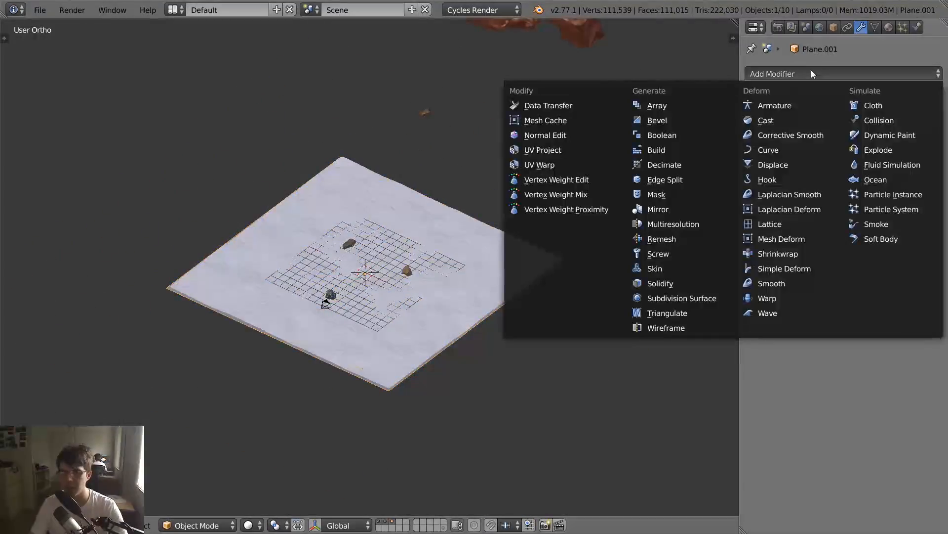
left_click(665, 223)
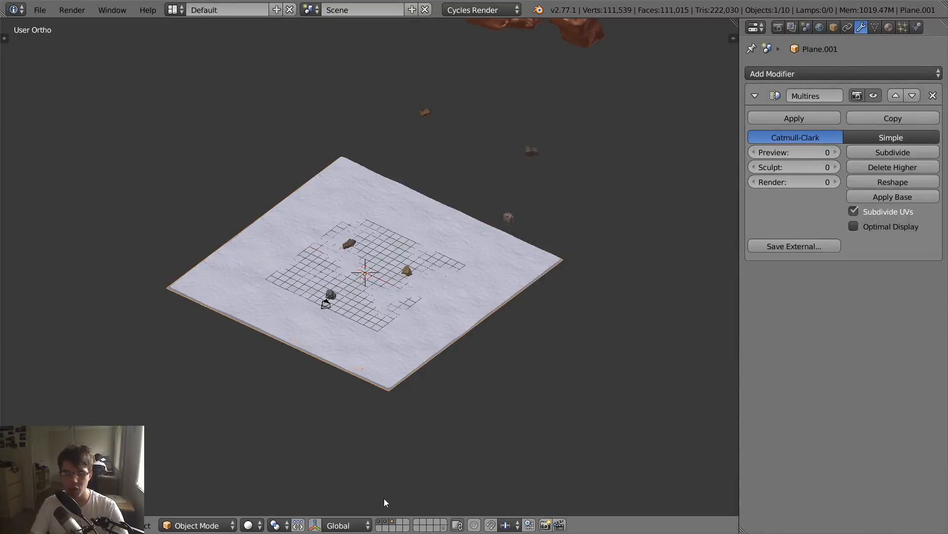
left_click(393, 522)
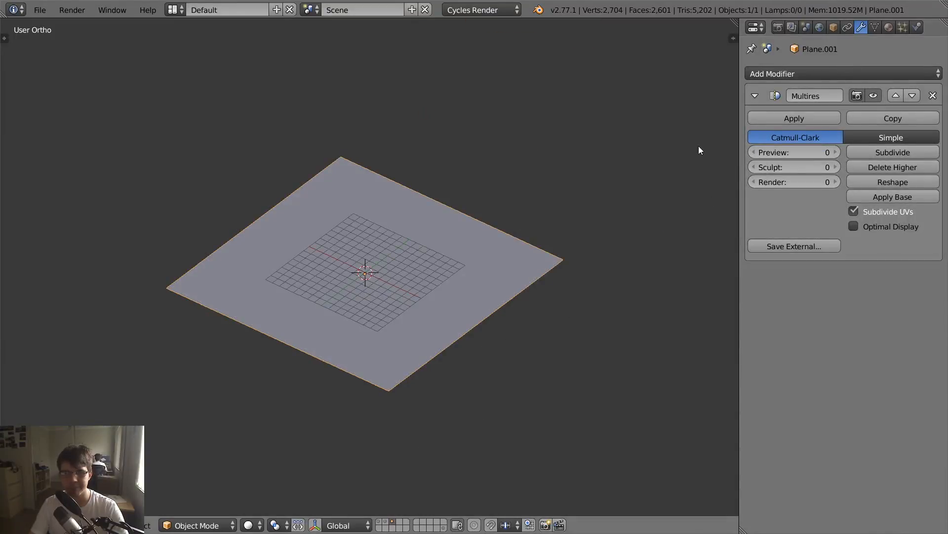
scroll(447, 303, "up", 2)
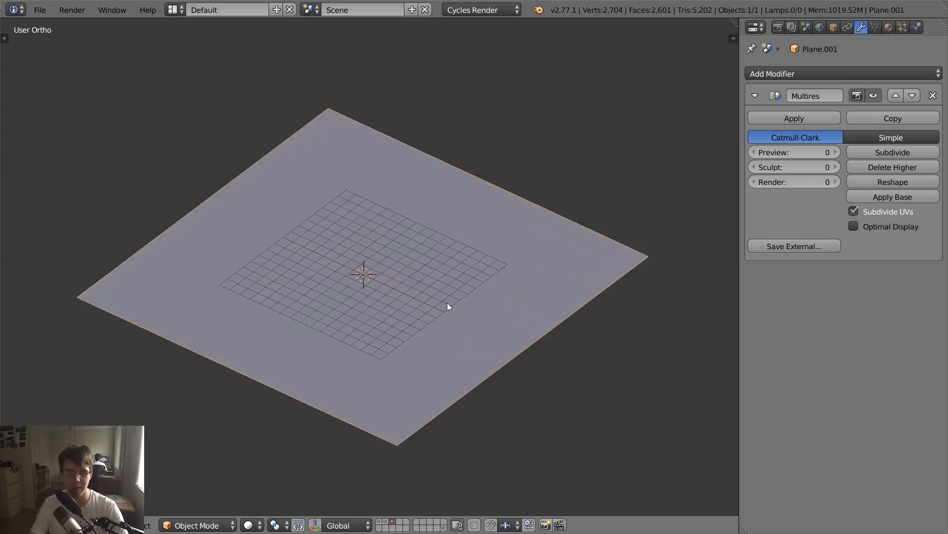
left_click(212, 525)
left_click(218, 479)
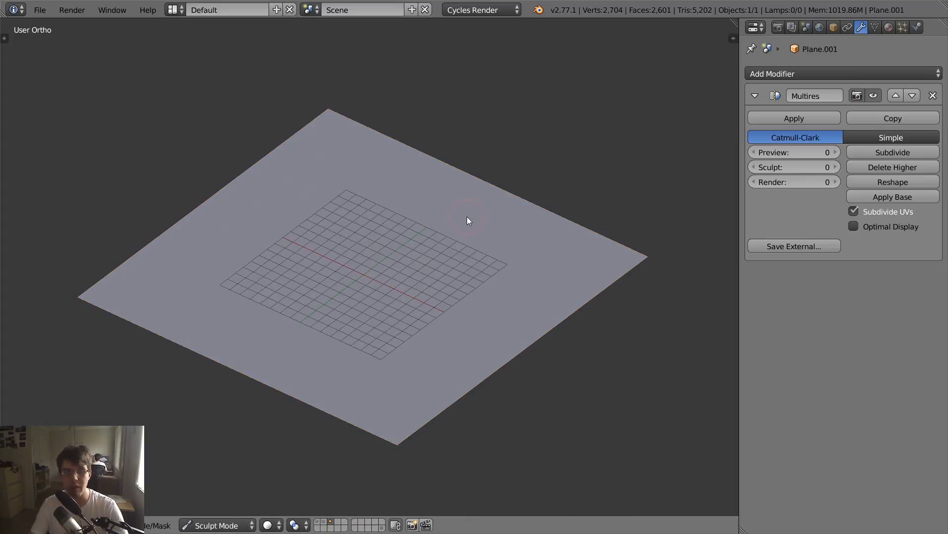
- Subdivide the Multires modifier to level 3 and sculpt trial strokes across the plane
left_click(882, 151)
left_click(882, 152)
left_click(882, 152)
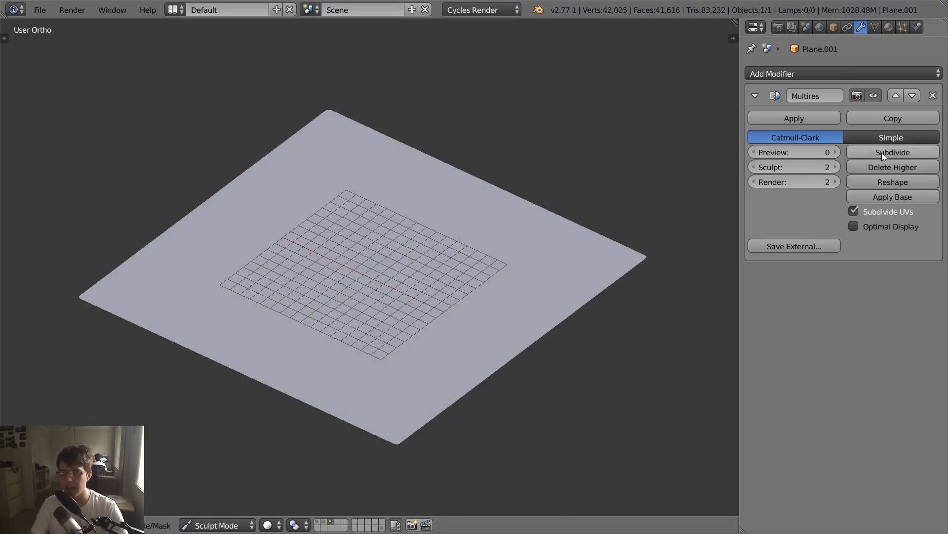
mouse_move(346, 258)
left_mouse_down()
mouse_move(398, 265)
mouse_move(531, 319)
mouse_move(551, 277)
left_mouse_up()
- Lower the Multires Sculpt level to 0 and delete the higher levels to discard the trial strokes
left_click(754, 167)
left_click(754, 167)
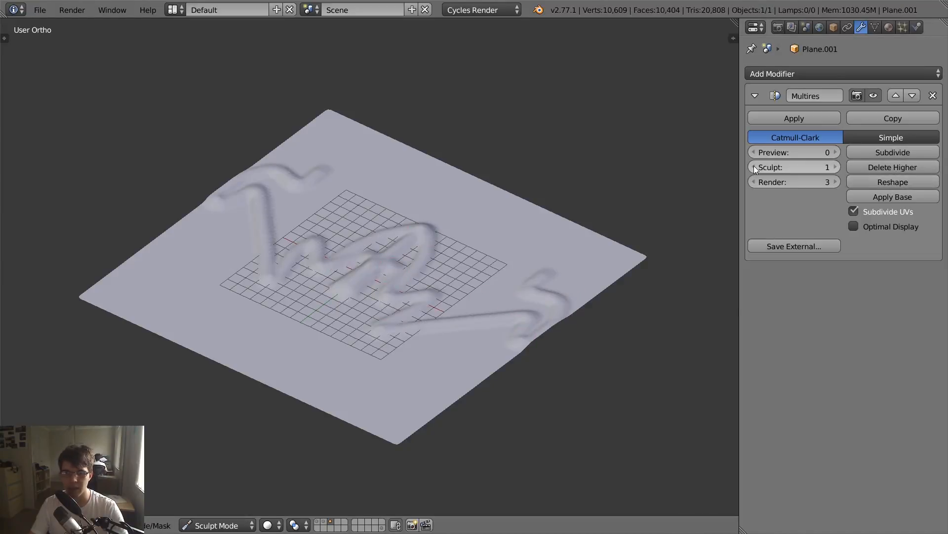
left_click(869, 166)
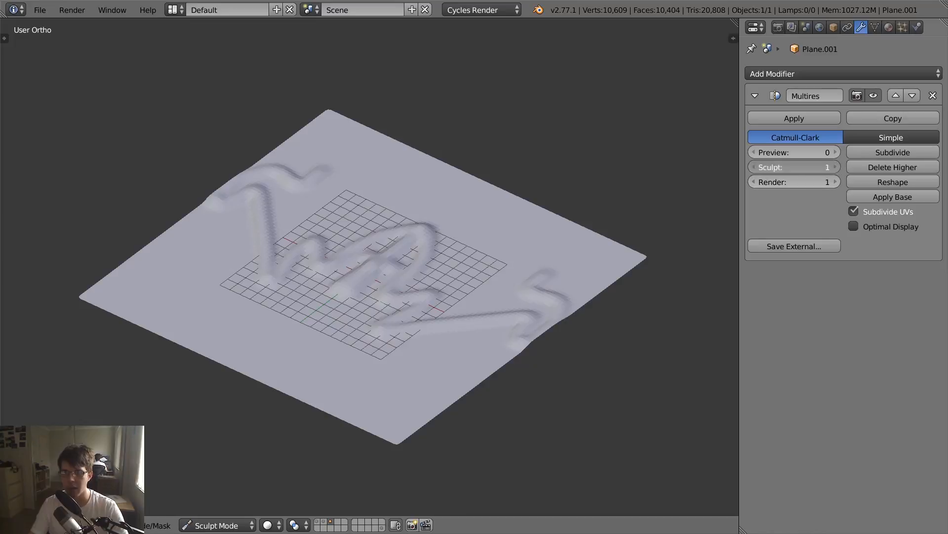
left_click(760, 168)
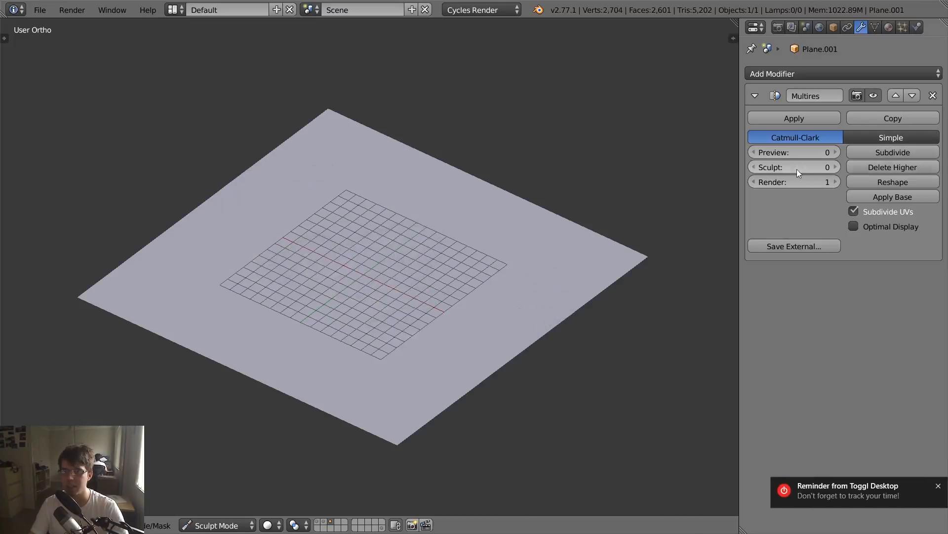
left_click(914, 167)
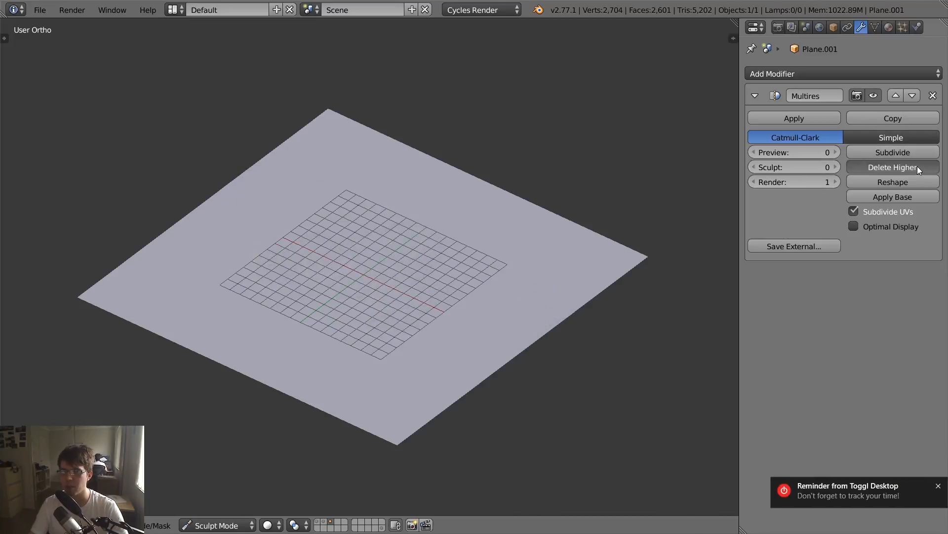
left_click(939, 485)
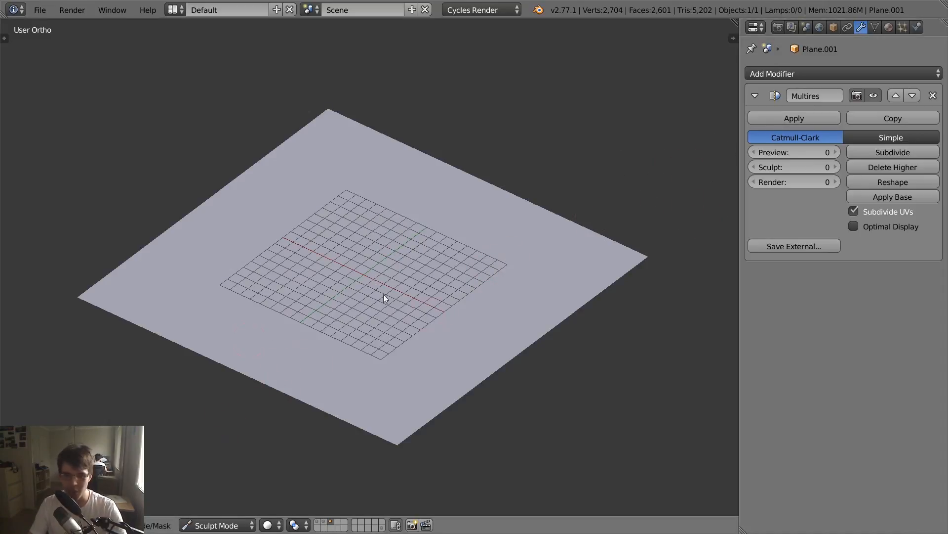
- Subdivide the flat plane's Multires modifier three times, bringing its Sculpt and Render levels to 3
left_click(880, 154)
left_click(876, 152)
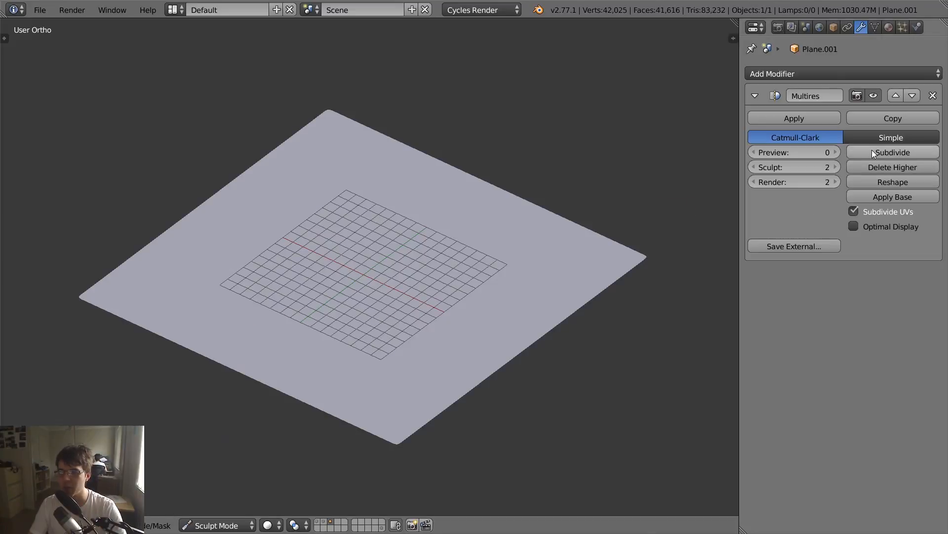
left_click(872, 150)
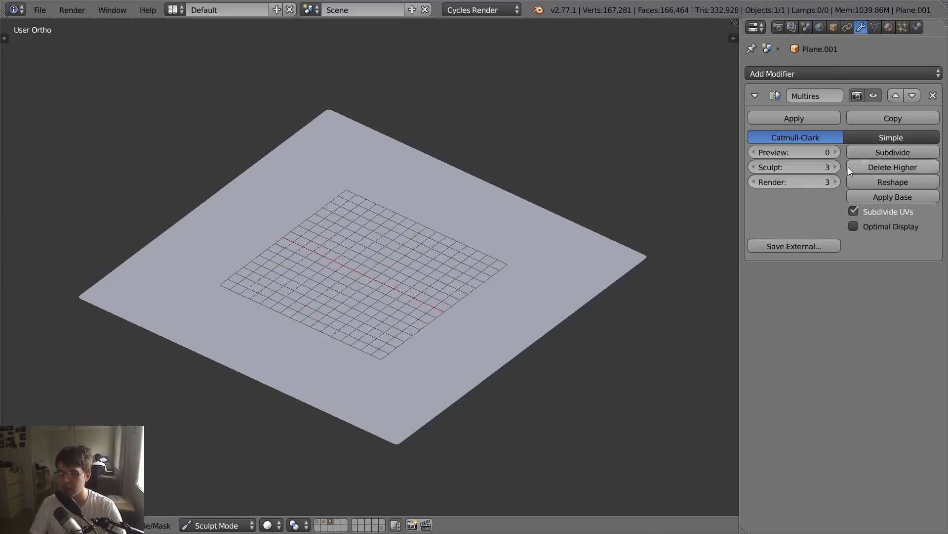
- Choose the Cliff_031 brush and sculpt a trial stroke across the middle of the plane
key("t")
left_click(84, 91)
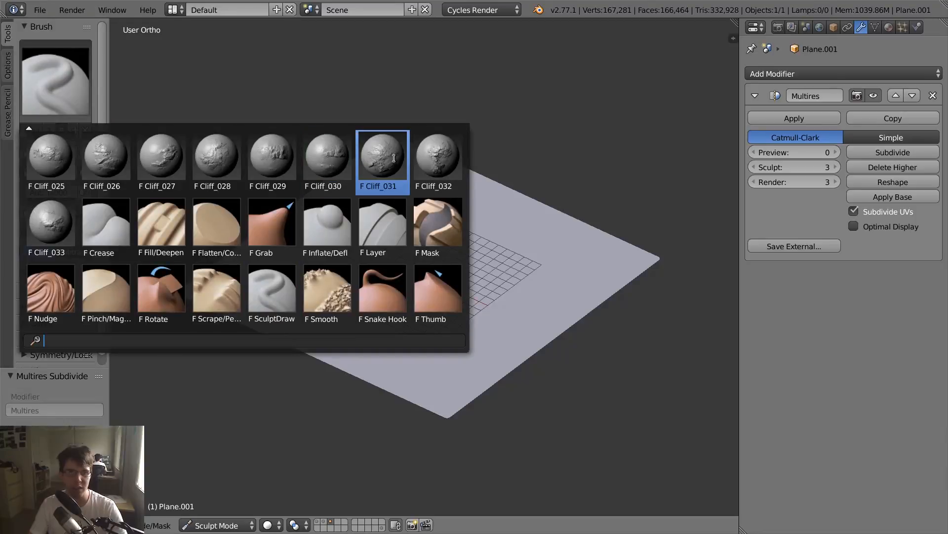
left_click(383, 156)
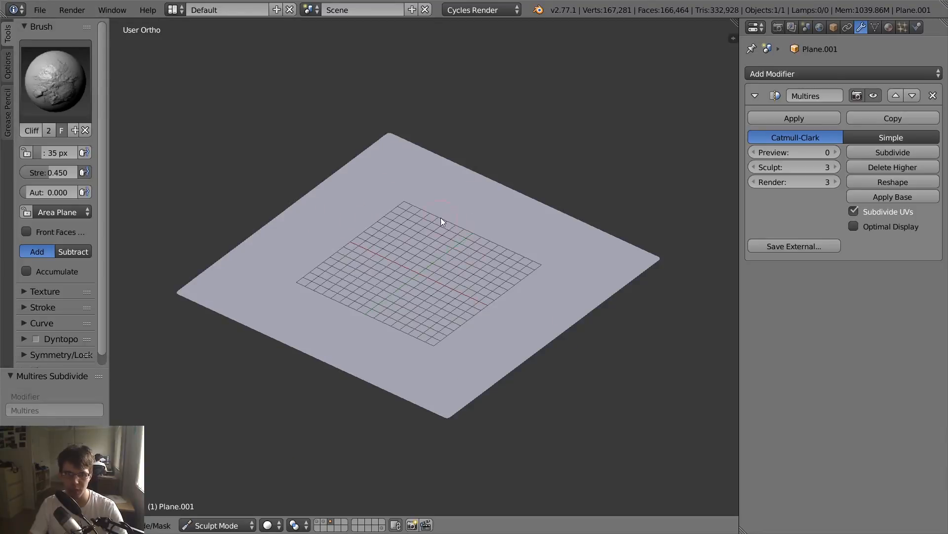
mouse_move(442, 236)
left_mouse_down()
mouse_move(509, 209)
mouse_move(443, 295)
mouse_move(454, 280)
left_mouse_up()
- Turn off X mirror symmetry for sculpting and undo the mirrored trial stroke
scroll(100, 280, "down", 1)
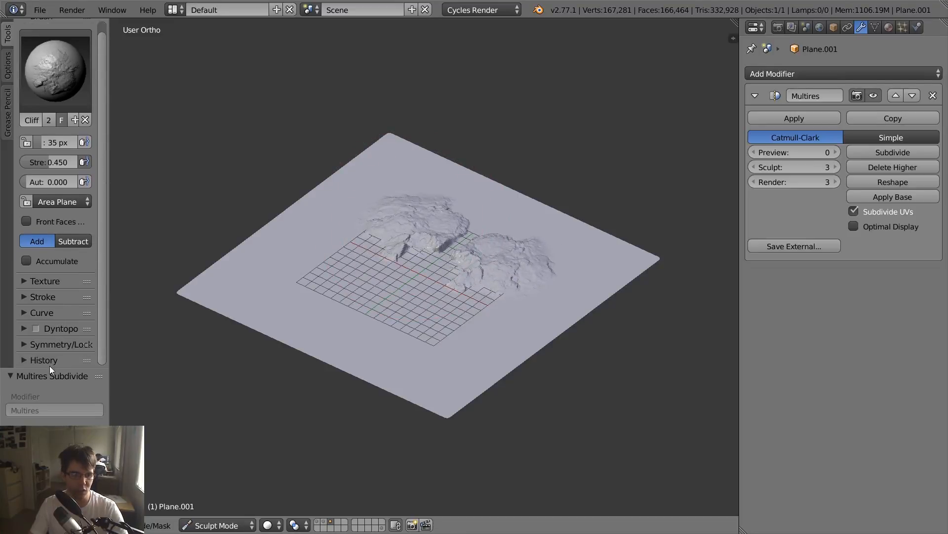
left_click(57, 346)
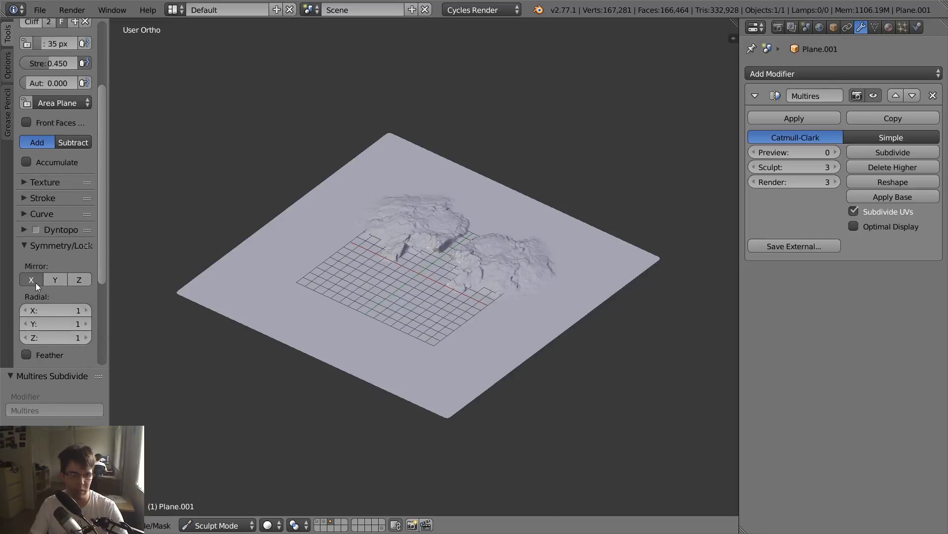
key("ctrl+z")
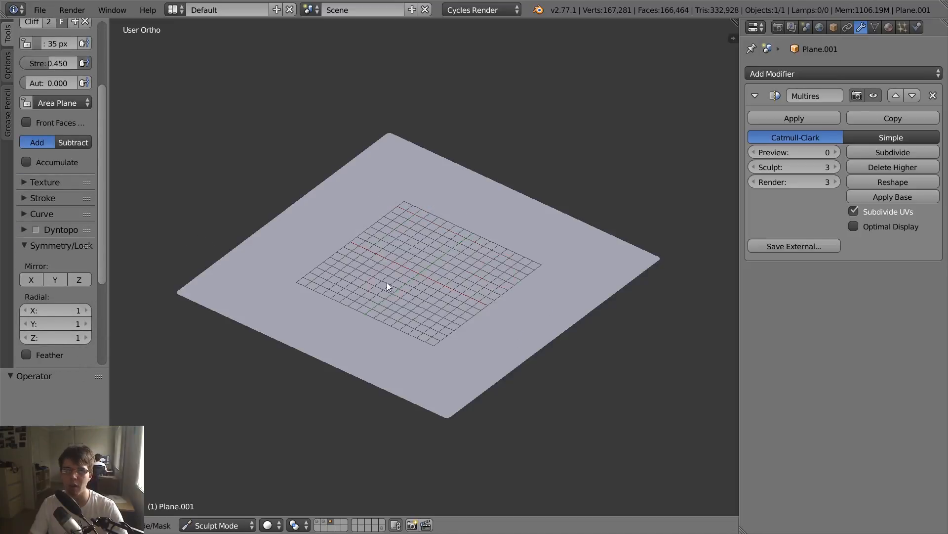
- Sculpt unmirrored cliff strokes on both sides of the plane with the Cliff_031 brush
left_click_drag(370, 243, 473, 189)
middle_click_drag(451, 237, 525, 244)
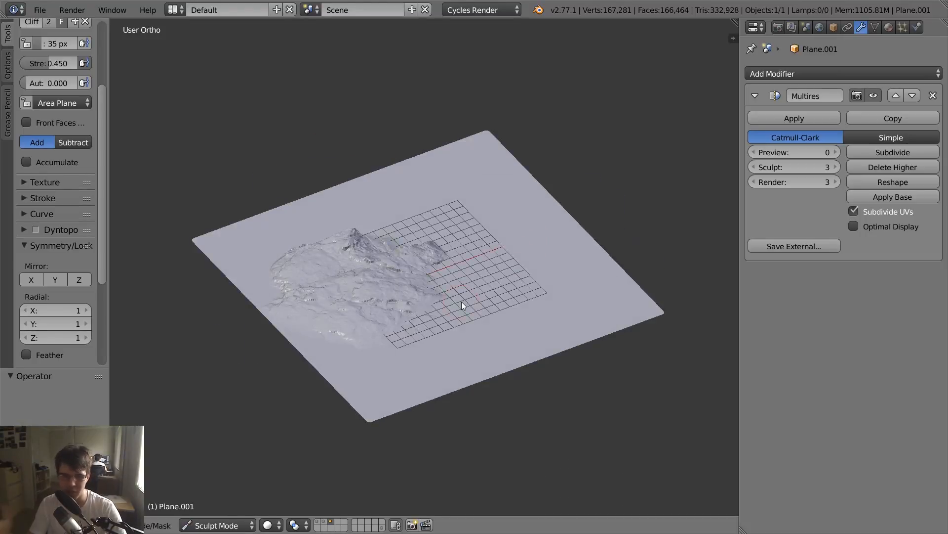
scroll(461, 301, "up", 5)
mouse_move(434, 297)
middle_mouse_down()
mouse_move(360, 275)
mouse_move(420, 244)
middle_mouse_up()
scroll(420, 244, "down", 5)
left_click_drag(526, 271, 611, 252)
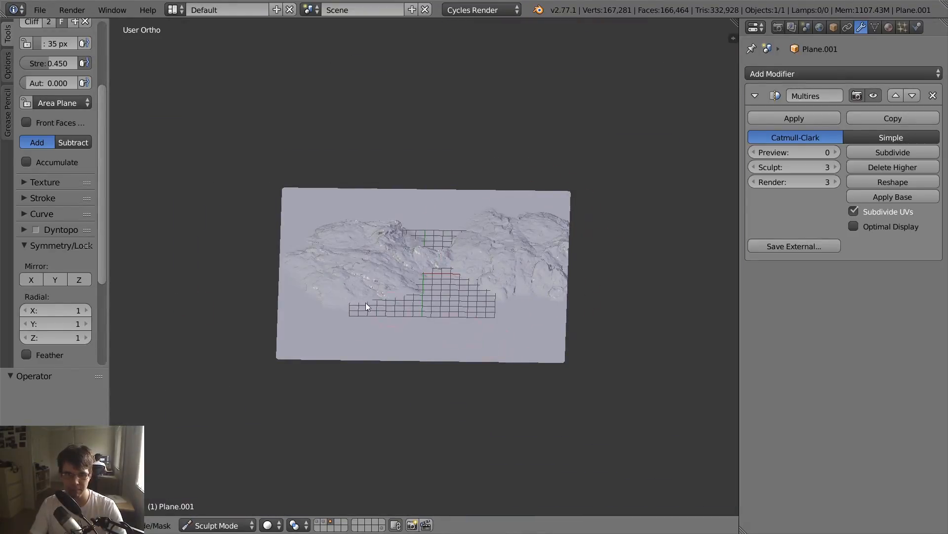
- Sculpt further cliff strokes at the far side of the plane, try a larger brush radius, and undo the last stroke
key("t")
mouse_move(445, 296)
middle_mouse_down()
mouse_move(341, 260)
mouse_move(385, 244)
mouse_move(401, 260)
mouse_move(362, 252)
middle_mouse_up()
key("ctrl+z")
key("ctrl+shift+z")
key("f")
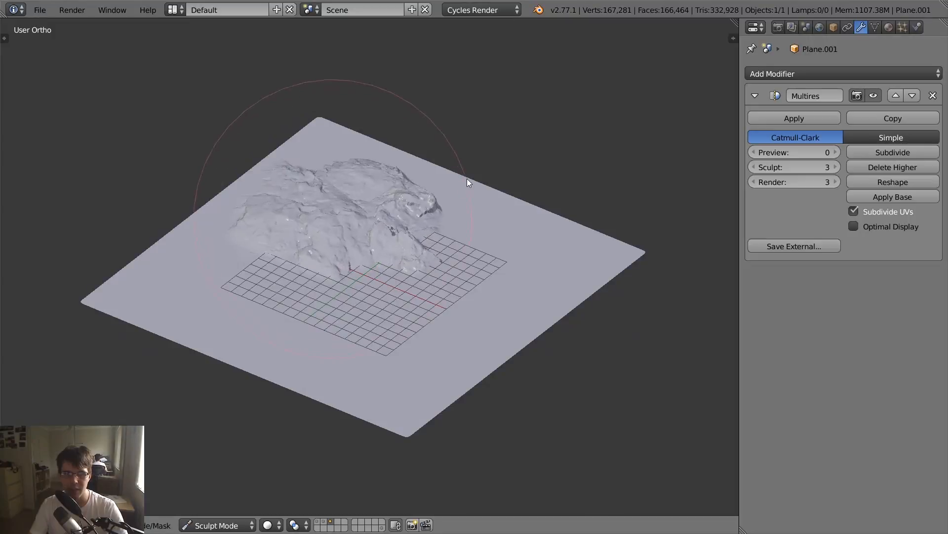
left_click(454, 186)
key("ctrl+z")
- Try the Crease brush with strokes around the cliff mass and across the plane, and undo them
key("t")
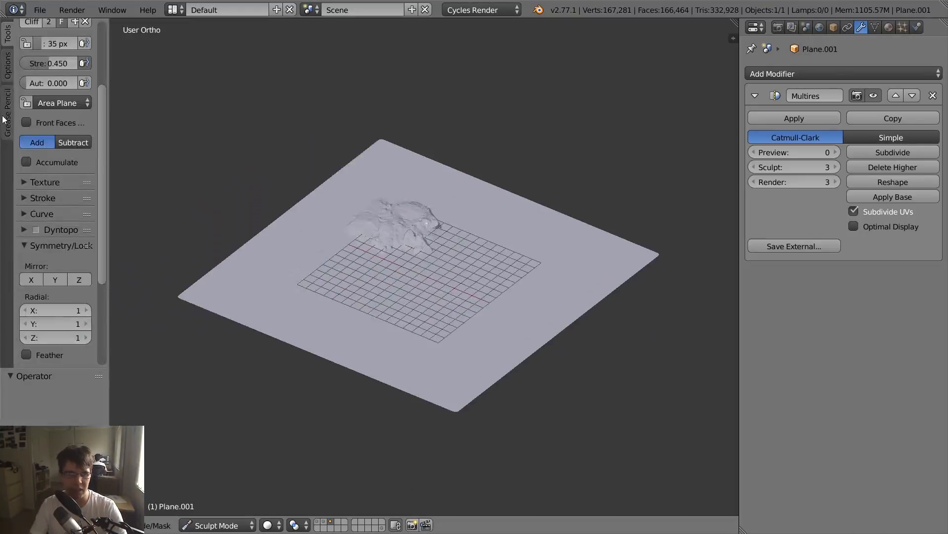
scroll(97, 96, "up", 5)
left_click(69, 76)
left_click(102, 229)
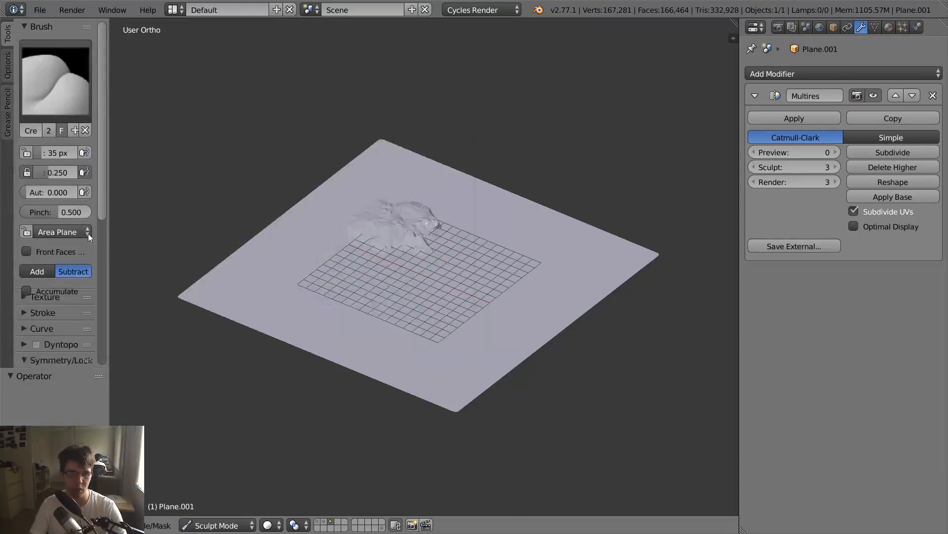
left_click_drag(470, 199, 277, 267)
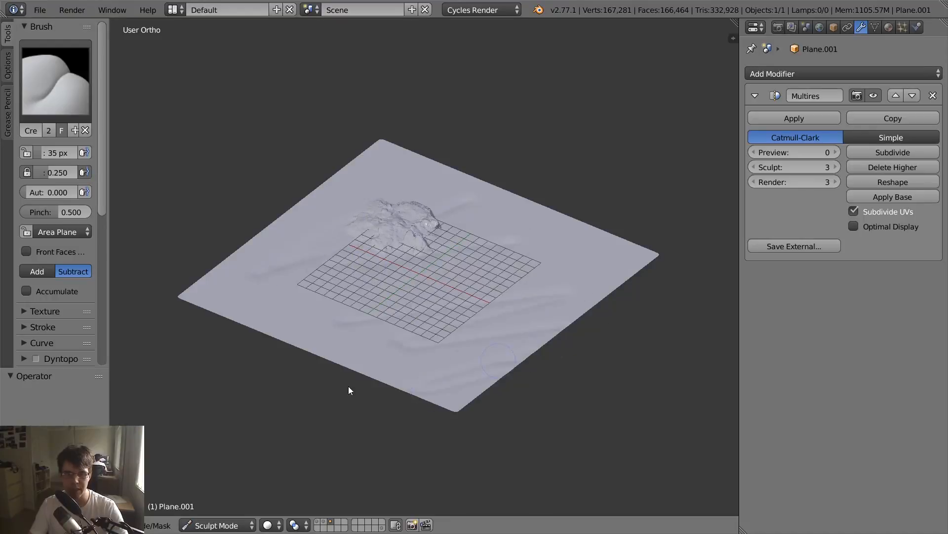
key("ctrl+z")
key("ctrl+z")
- Switch to the Cliff_028 brush and sculpt trial strokes over the existing rock mass and the open plane
left_click(85, 88)
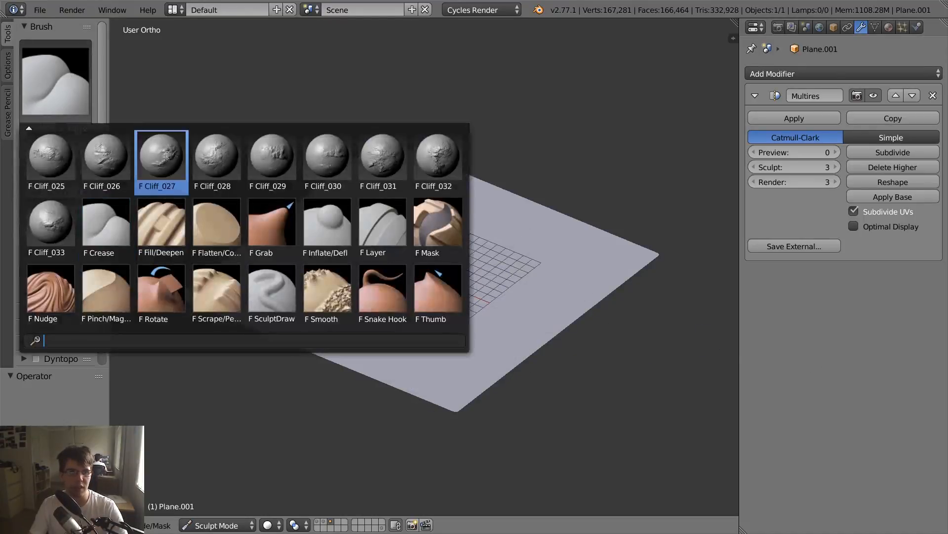
left_click(214, 155)
mouse_move(474, 221)
left_mouse_down()
mouse_move(538, 186)
mouse_move(476, 203)
mouse_move(497, 282)
left_mouse_up()
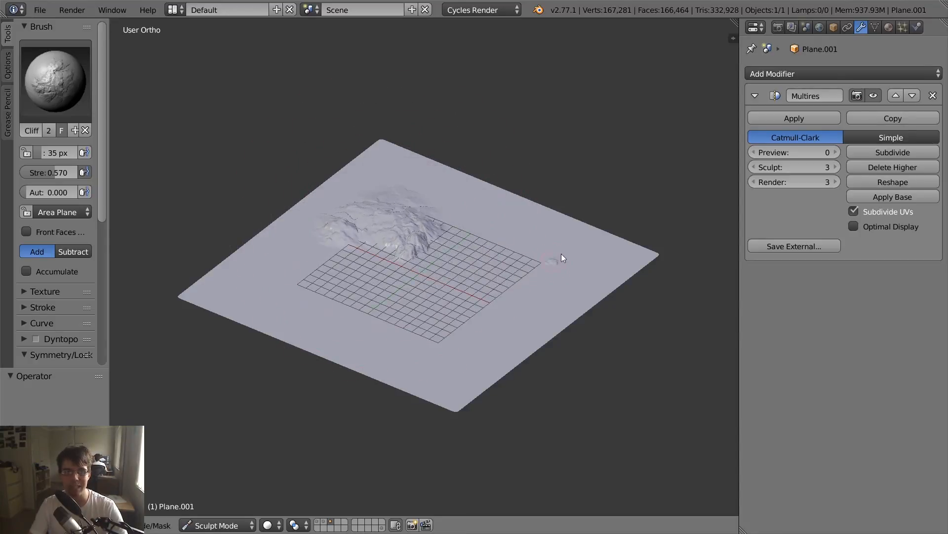
mouse_move(561, 254)
left_mouse_down()
mouse_move(638, 186)
mouse_move(631, 342)
mouse_move(475, 384)
mouse_move(709, 209)
mouse_move(497, 384)
mouse_move(510, 384)
left_mouse_up()
mouse_move(511, 384)
middle_mouse_down()
mouse_move(530, 344)
mouse_move(514, 301)
mouse_move(259, 280)
mouse_move(99, 212)
middle_mouse_up()
scroll(525, 343, "up", 4)
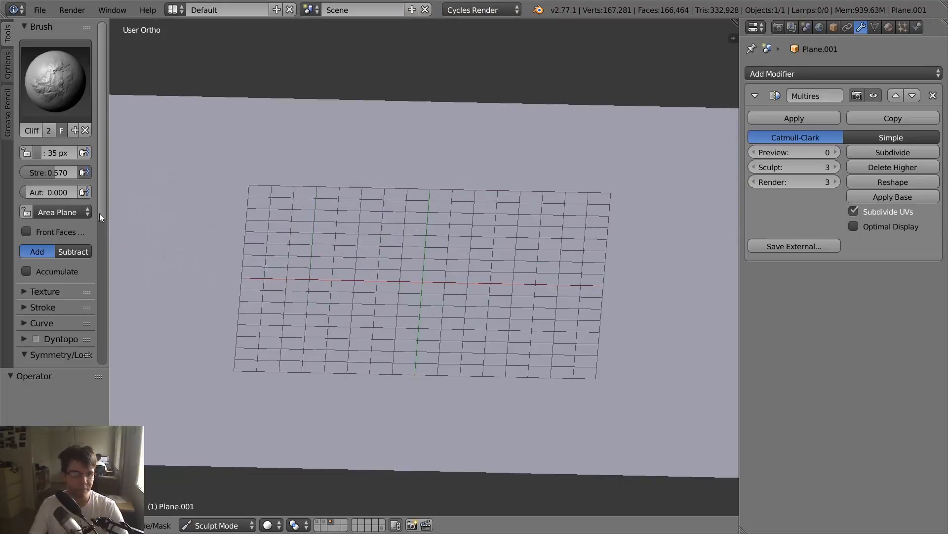
- Sculpt a large rock mass across the plane's centre, inspecting its surface detail up close, and undo it
mouse_move(581, 252)
middle_mouse_down()
mouse_move(366, 280)
mouse_move(606, 254)
mouse_move(446, 298)
mouse_move(370, 302)
middle_mouse_up()
scroll(453, 317, "down", 6)
mouse_move(452, 318)
middle_mouse_down()
mouse_move(547, 337)
mouse_move(536, 343)
mouse_move(529, 328)
middle_mouse_up()
scroll(462, 360, "up", 8)
scroll(416, 356, "up", 5)
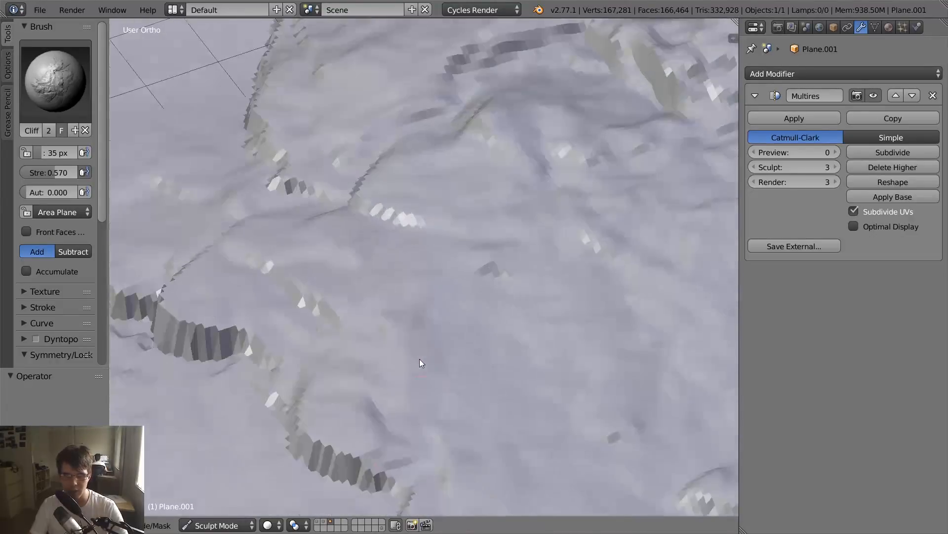
scroll(464, 247, "down", 9)
middle_click_drag(467, 250, 438, 249)
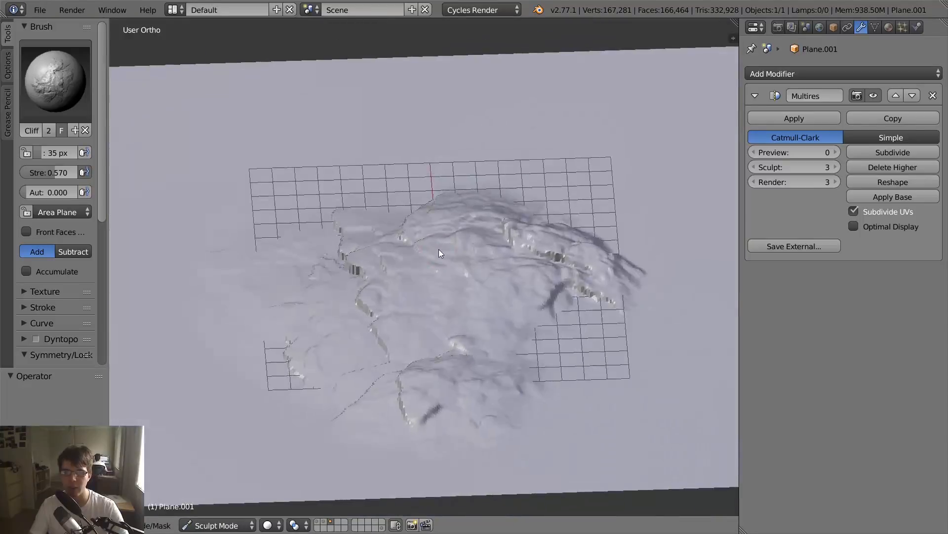
key("ctrl+z")
- Subdivide the Multires modifier to level 5 and sculpt trial cliff strokes on the denser plane
left_click(891, 153)
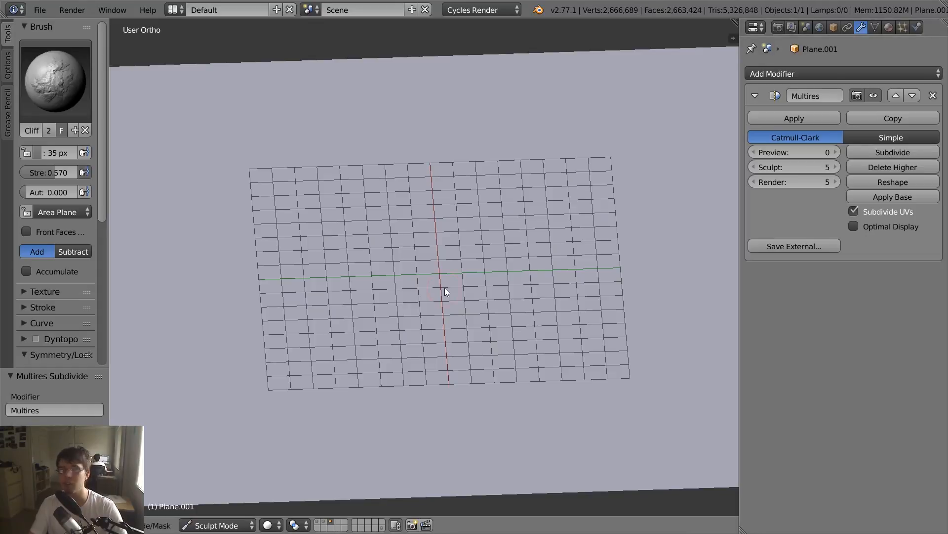
scroll(446, 292, "down", 2)
middle_click_drag(417, 286, 343, 250)
mouse_move(376, 210)
left_mouse_down()
mouse_move(471, 177)
mouse_move(504, 136)
mouse_move(468, 162)
left_mouse_up()
scroll(396, 220, "up", 4)
mouse_move(389, 224)
middle_mouse_down()
mouse_move(523, 201)
mouse_move(475, 299)
mouse_move(367, 317)
middle_mouse_up()
scroll(388, 205, "down", 4)
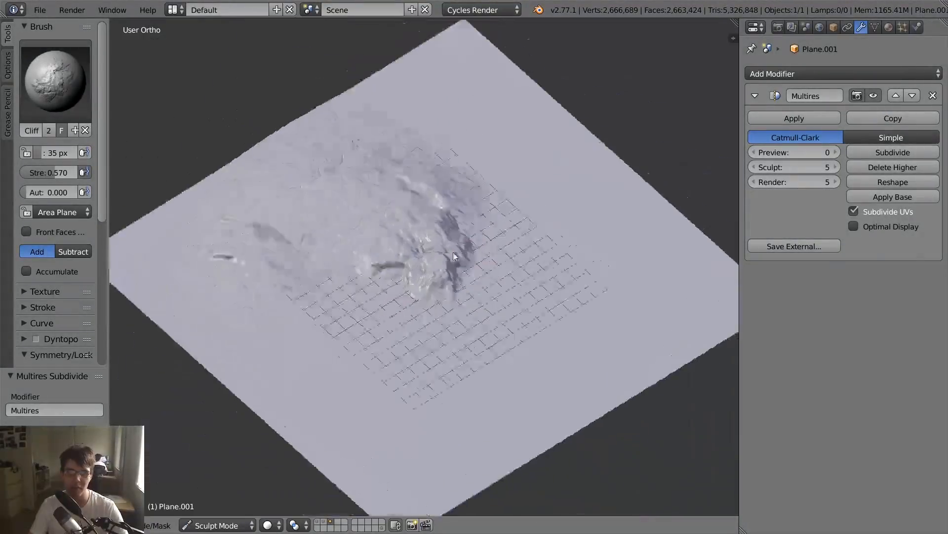
middle_click_drag(388, 205, 382, 224)
- Switch to the Cliff_032 brush and sculpt a rock mass near the plane's far corner
left_click(55, 81)
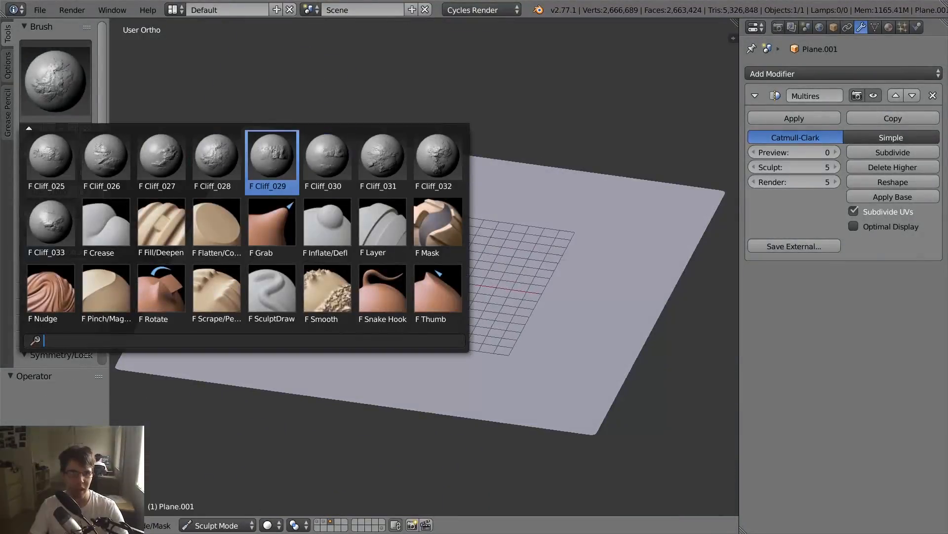
left_click(445, 160)
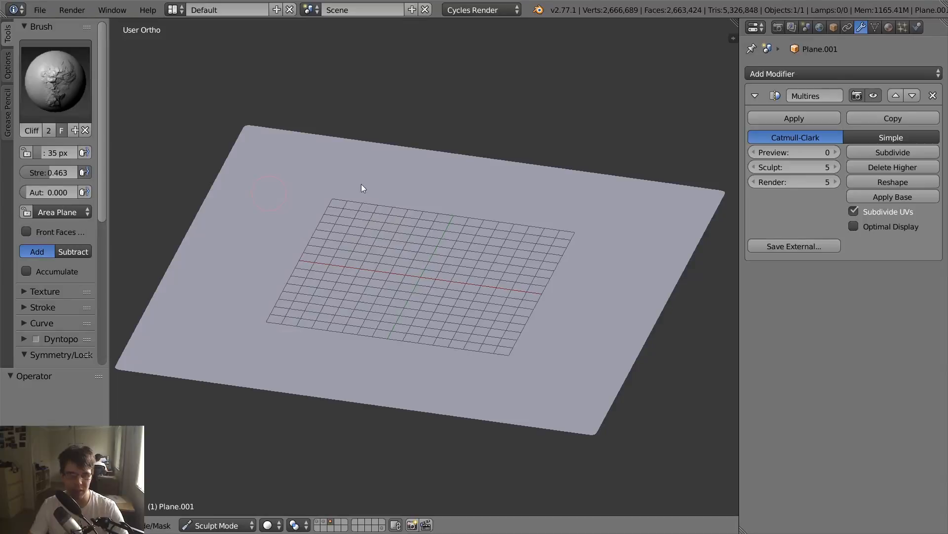
mouse_move(361, 185)
left_mouse_down()
mouse_move(230, 259)
mouse_move(227, 309)
mouse_move(244, 307)
left_mouse_up()
left_click(80, 98)
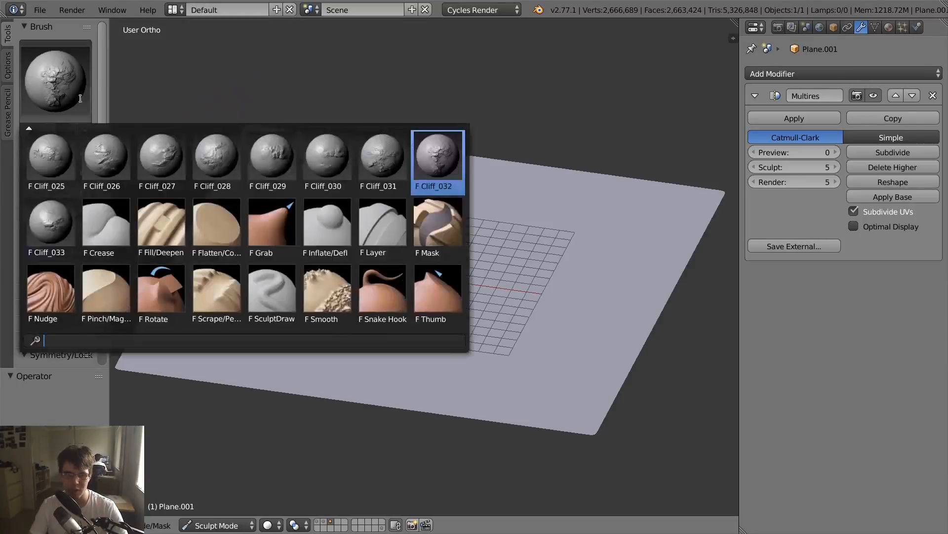
left_click(216, 157)
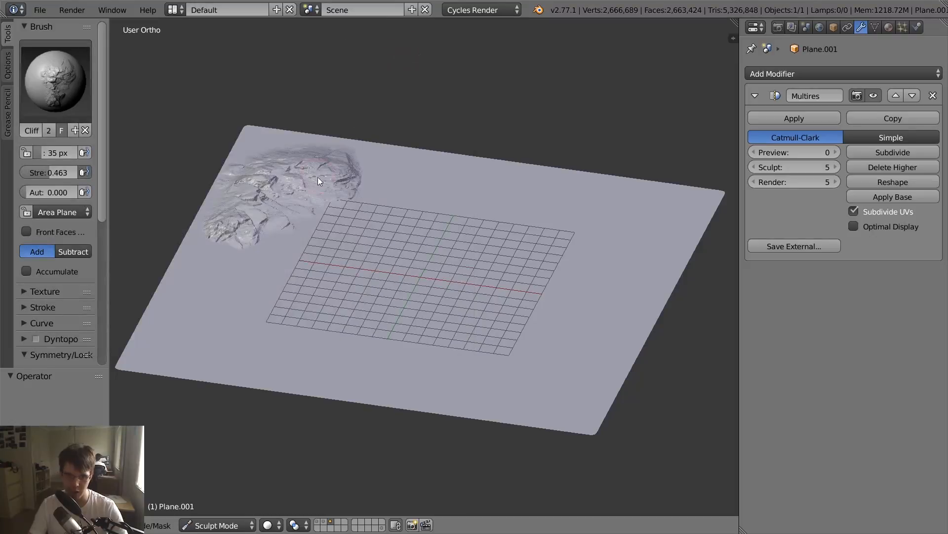
- Try additional Cliff_032 strokes around the corner rock mass and undo the last stroke
mouse_move(319, 177)
middle_mouse_down("shift")
mouse_move(454, 257)
mouse_move(375, 251)
middle_mouse_up("shift")
scroll(455, 257, "up", 3)
mouse_move(613, 237)
left_mouse_down()
mouse_move(639, 233)
mouse_move(707, 71)
mouse_move(491, 84)
mouse_move(411, 112)
mouse_move(403, 129)
left_mouse_up()
key("ctrl+z")
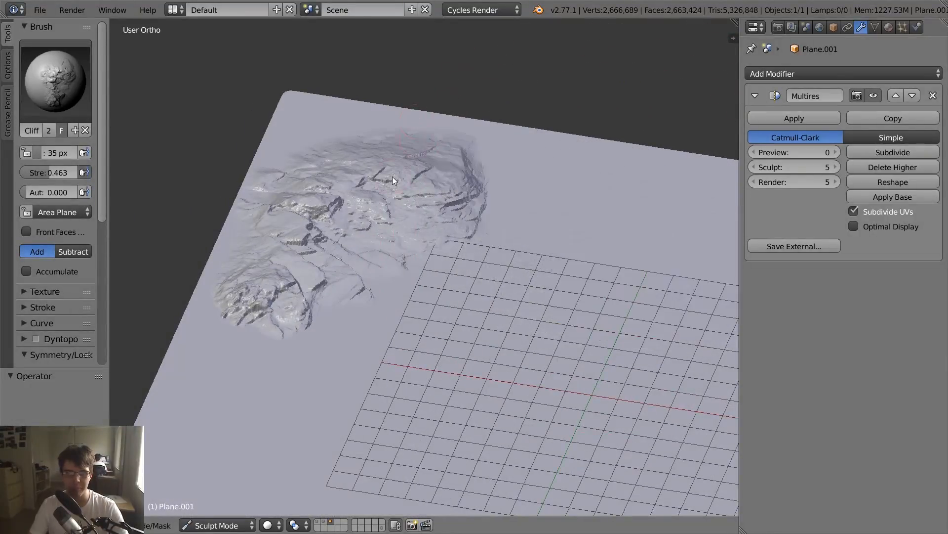
- Set the brush strength to 0.252 and sculpt a shallower rock mass along the plane's far edge
left_click_drag(73, 168, 44, 172)
scroll(460, 268, "down", 4)
mouse_move(484, 244)
left_mouse_down()
mouse_move(612, 253)
mouse_move(572, 267)
mouse_move(407, 275)
mouse_move(373, 251)
left_mouse_up()
scroll(373, 251, "up", 3)
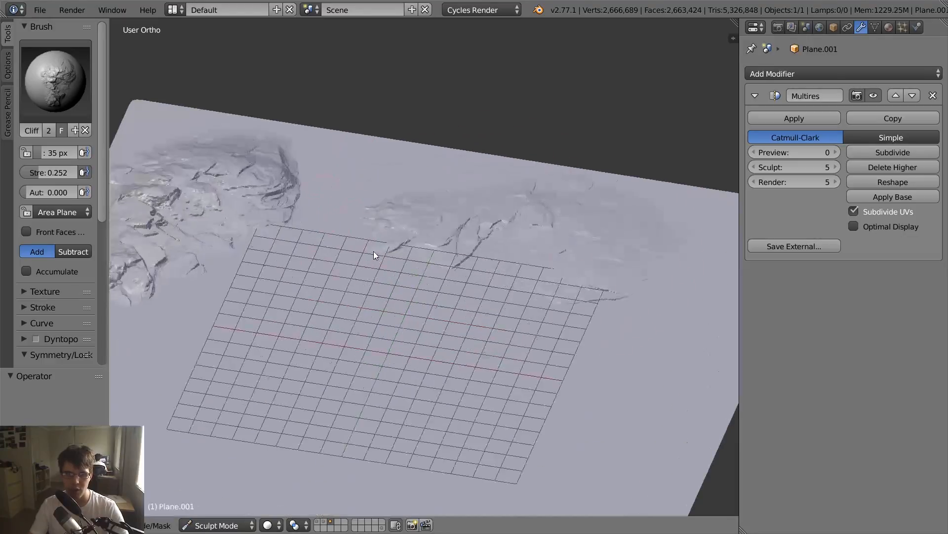
- Examine the corner rock mass and the lower-strength mass from several angles, comparing their height and detail
middle_click_drag(373, 251, 508, 265)
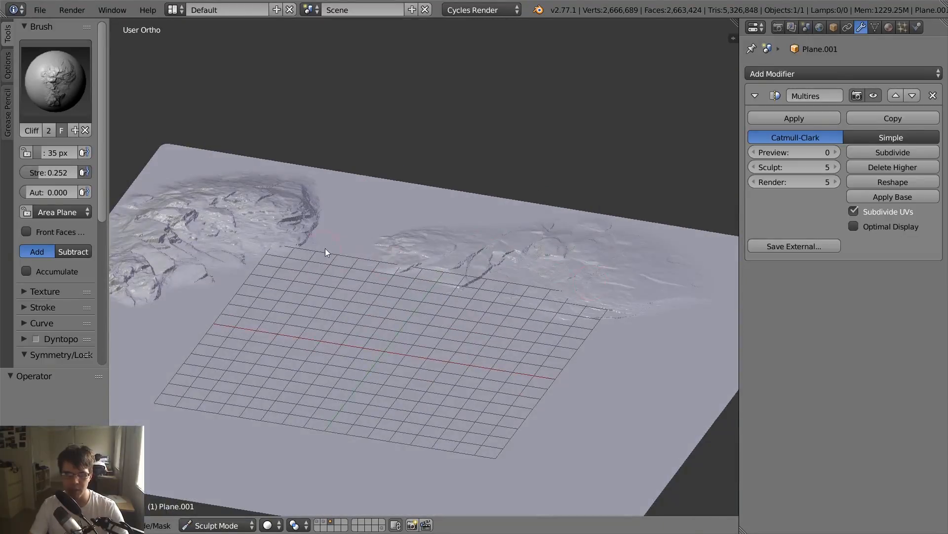
middle_click_drag(325, 248, 524, 260, "shift")
scroll(527, 260, "up", 2)
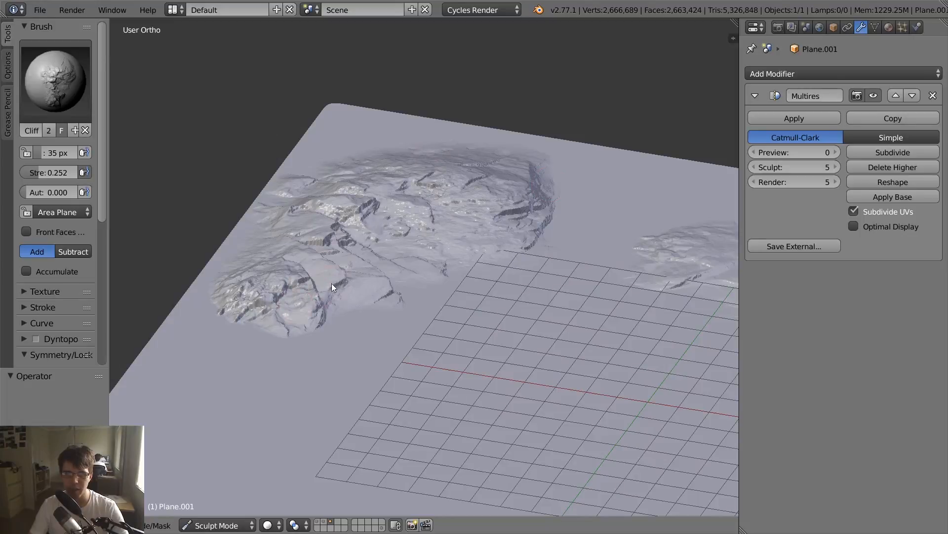
scroll(333, 283, "down", 3)
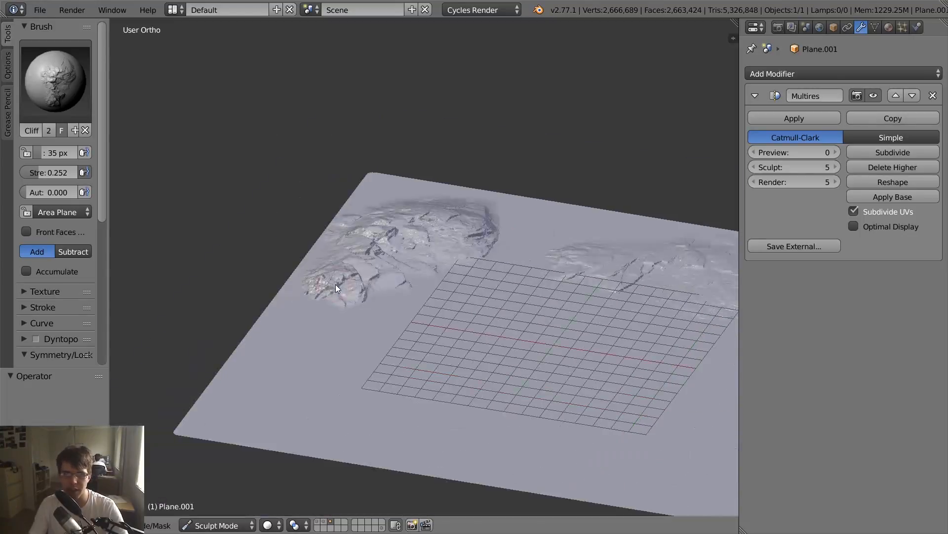
middle_click_drag(336, 284, 436, 251)
scroll(434, 244, "up", 4)
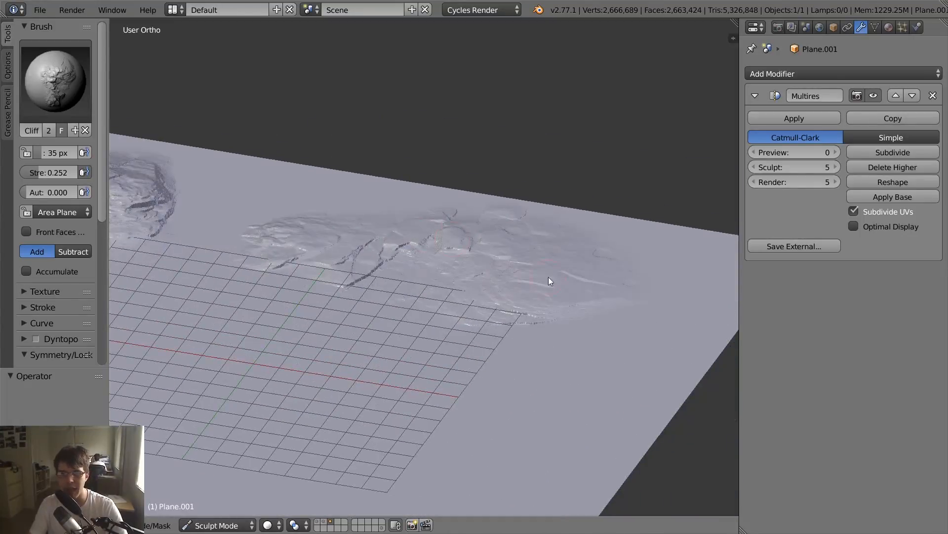
mouse_move(550, 281)
middle_mouse_down()
mouse_move(536, 277)
mouse_move(570, 299)
mouse_move(351, 343)
mouse_move(481, 268)
middle_mouse_up()
scroll(352, 342, "down", 4)
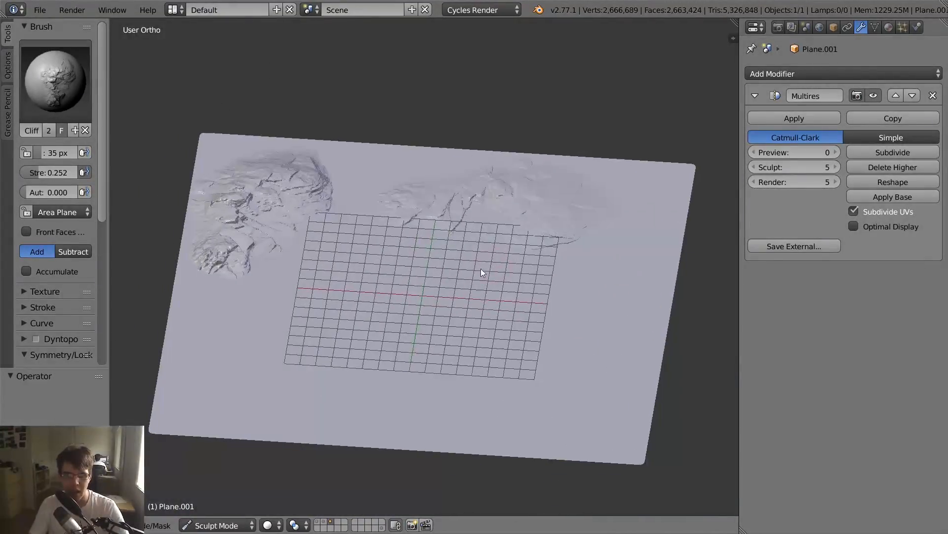
- Undo both rock masses and sculpt new Cliff_032 strokes at strength 0.252 over the middle of the plane
key("ctrl+z")
key("ctrl+z")
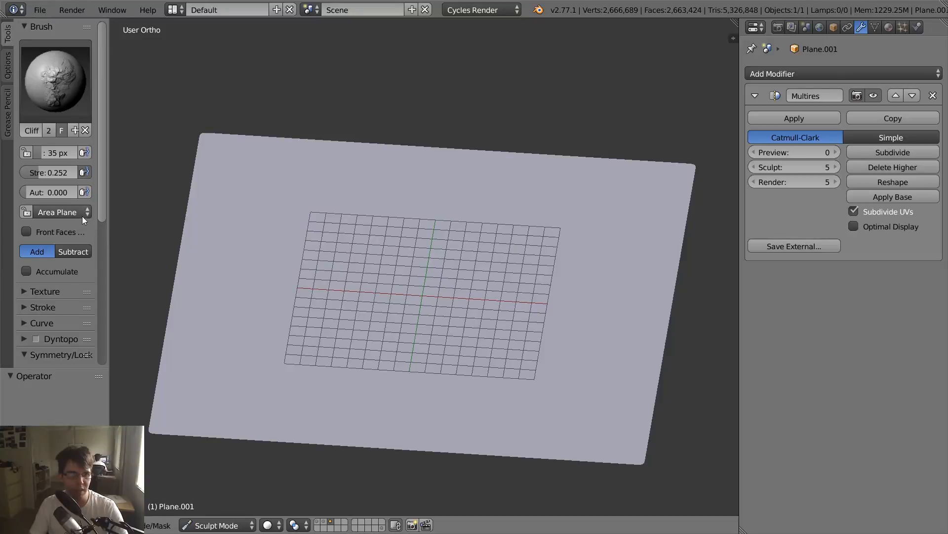
mouse_move(457, 261)
middle_mouse_down()
mouse_move(463, 242)
mouse_move(431, 223)
middle_mouse_up()
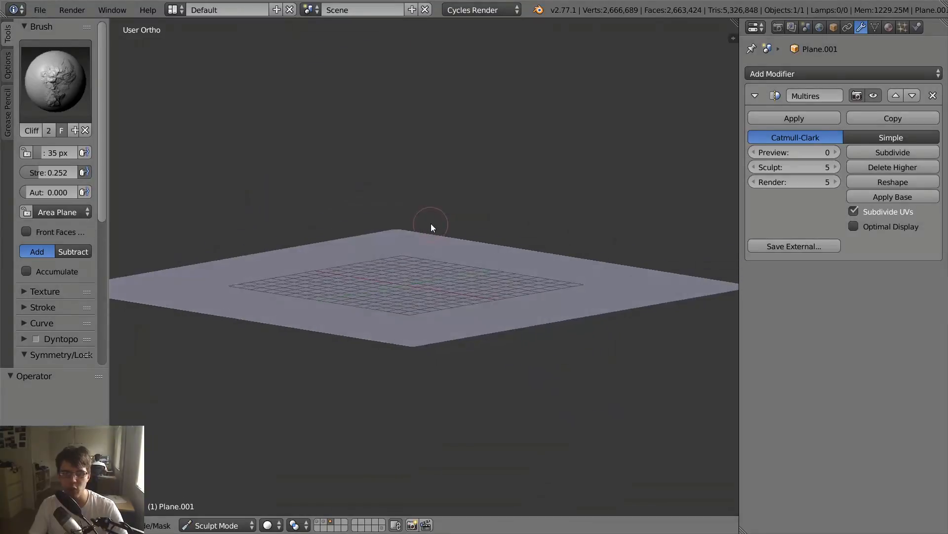
left_click_drag(406, 299, 493, 285)
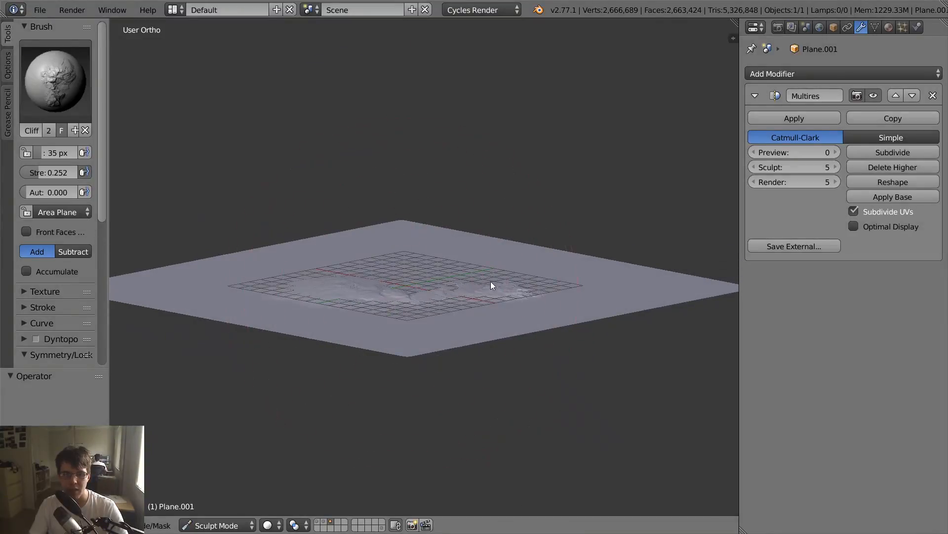
mouse_move(440, 262)
middle_mouse_down()
mouse_move(482, 293)
mouse_move(494, 321)
mouse_move(480, 269)
mouse_move(430, 271)
mouse_move(398, 239)
middle_mouse_up()
mouse_move(547, 133)
left_mouse_down()
mouse_move(594, 101)
mouse_move(526, 152)
left_mouse_up()
middle_click_drag(497, 285, 546, 241)
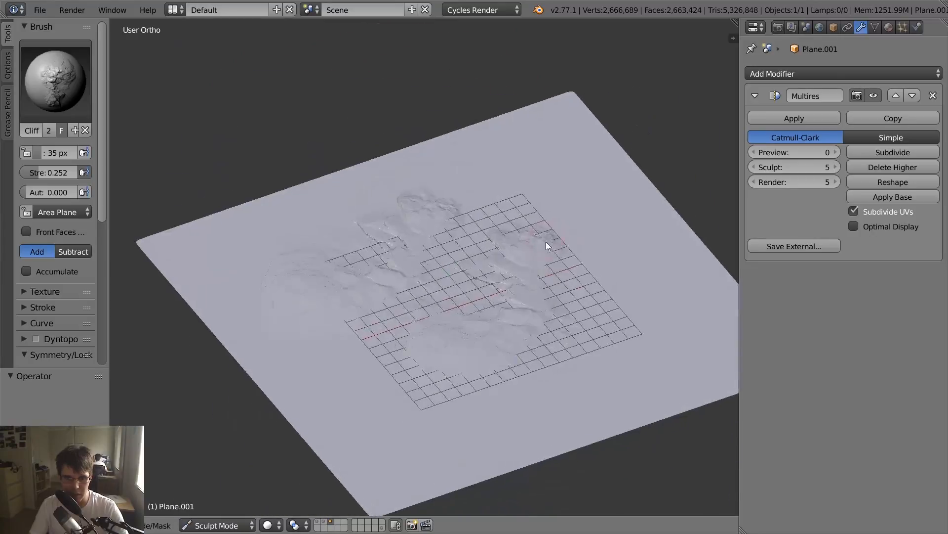
- Enable Matcap shading in the viewport to display the sculpted plane
key("n")
left_click(553, 106)
left_click(555, 106)
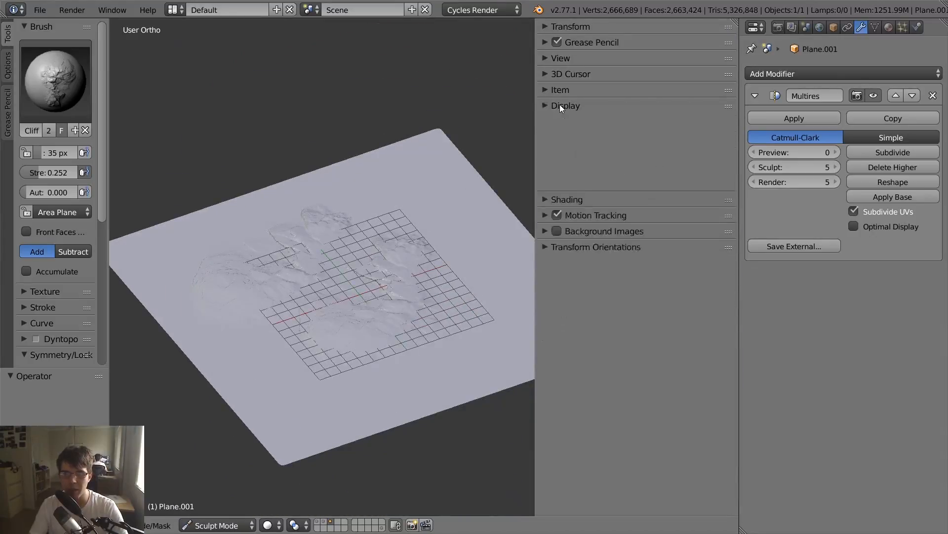
left_click(561, 121)
left_click(569, 158)
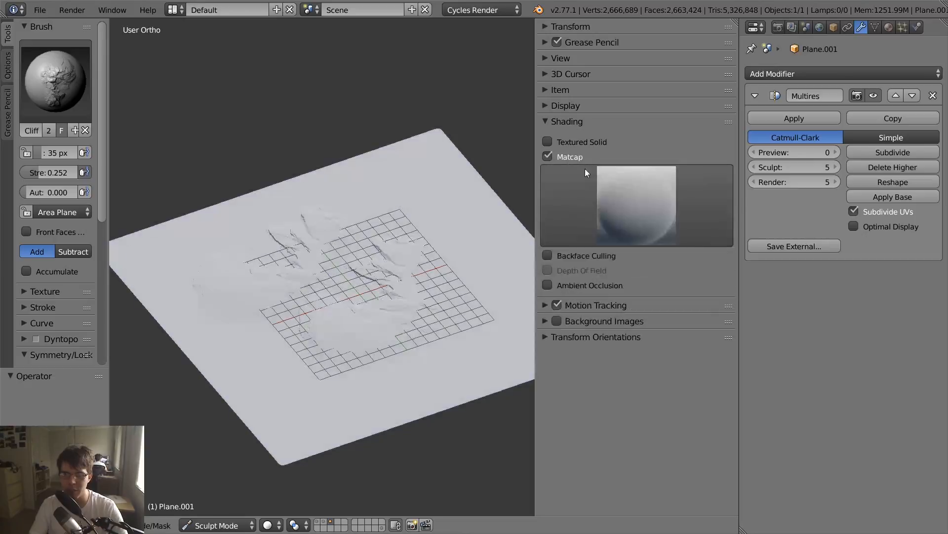
- Switch the viewport matcap to the pink-red sphere and inspect the sculpted strokes with it
left_click(636, 197)
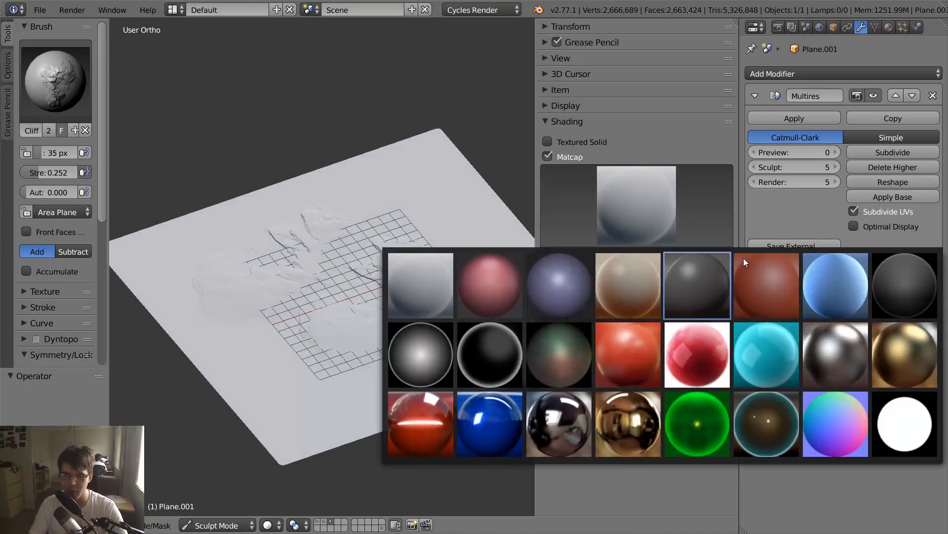
left_click(484, 279)
key("n")
mouse_move(482, 277)
middle_mouse_down()
mouse_move(451, 299)
mouse_move(491, 305)
mouse_move(548, 276)
mouse_move(467, 253)
mouse_move(363, 366)
middle_mouse_up()
scroll(447, 307, "up", 4)
scroll(548, 301, "down", 4)
middle_click_drag(549, 301, 453, 283)
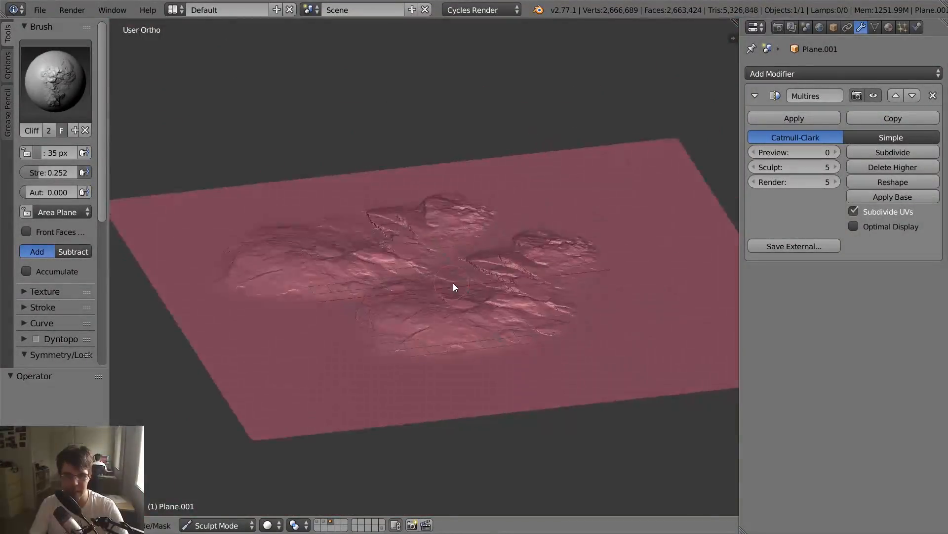
- Undo the Cliff_032 strokes on the plane and switch to the Cliff_021 brush
key("ctrl+z")
key("ctrl+z")
key("ctrl+z")
left_click(74, 101)
scroll(70, 146, "up", 14)
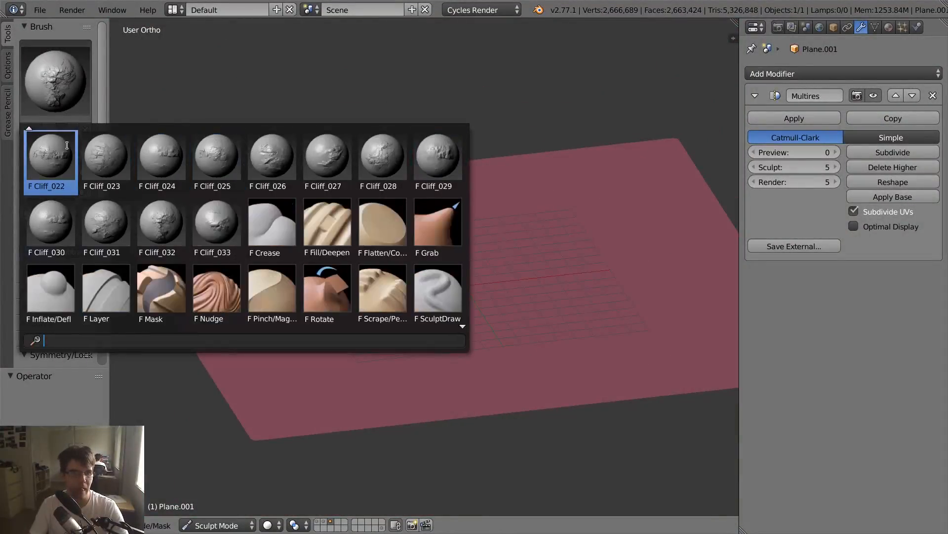
scroll(121, 153, "up", 2)
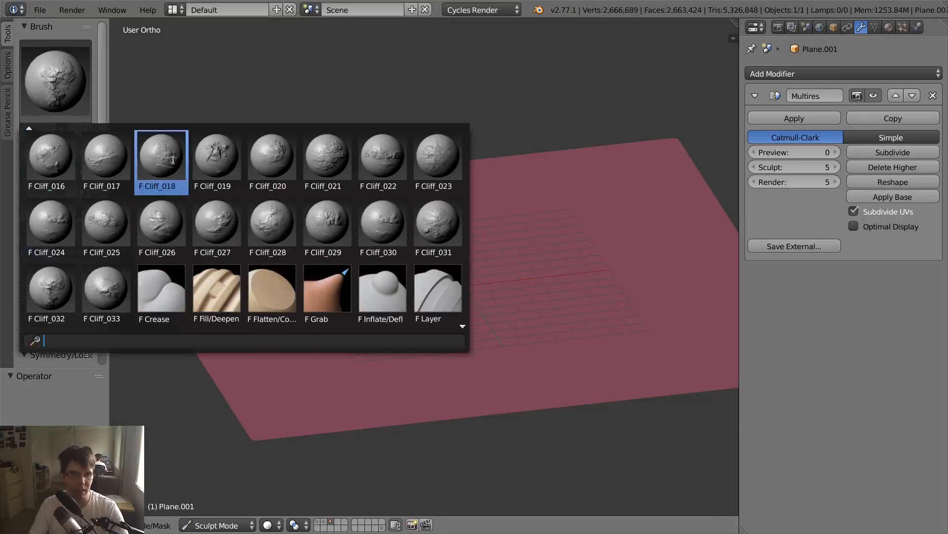
left_click(340, 147)
- Sculpt trial Cliff_021 strokes at strength 0.350 in the middle of the plane, inspect them, and undo them
left_click_drag(611, 254, 638, 226)
mouse_move(638, 226)
middle_mouse_down()
mouse_move(550, 242)
mouse_move(485, 239)
mouse_move(472, 221)
middle_mouse_up()
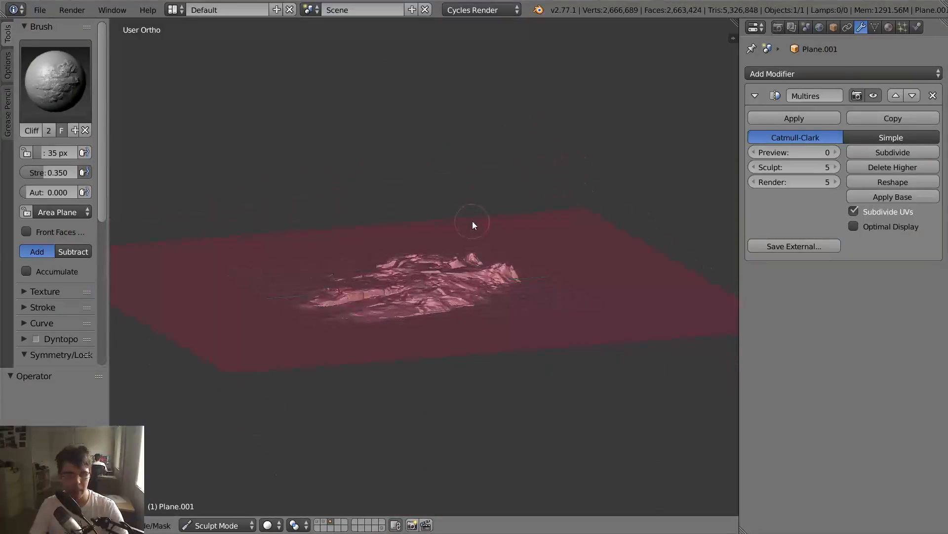
mouse_move(579, 296)
left_mouse_down()
mouse_move(612, 191)
mouse_move(612, 117)
left_mouse_up()
mouse_move(501, 219)
middle_mouse_down()
mouse_move(550, 277)
mouse_move(547, 254)
mouse_move(562, 239)
mouse_move(454, 260)
mouse_move(499, 269)
mouse_move(538, 296)
mouse_move(375, 270)
mouse_move(443, 277)
middle_mouse_up()
scroll(550, 276, "up", 2)
scroll(539, 295, "down", 1)
key("ctrl+z")
key("ctrl+z")
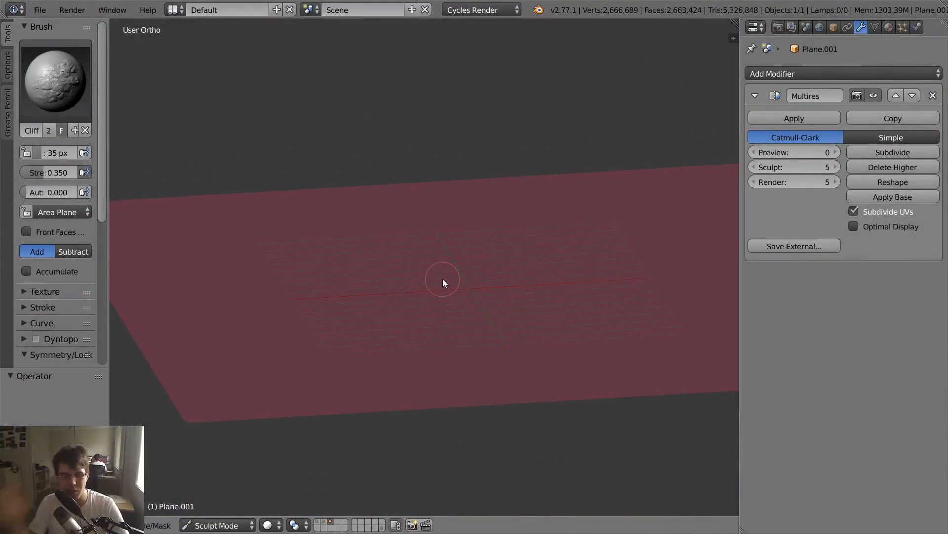
- Sculpt another Cliff_021 rock mass near the plane's middle and briefly preview it in rendered shading
left_click_drag(442, 278, 600, 151)
mouse_move(530, 212)
middle_mouse_down()
mouse_move(533, 203)
mouse_move(595, 255)
middle_mouse_up()
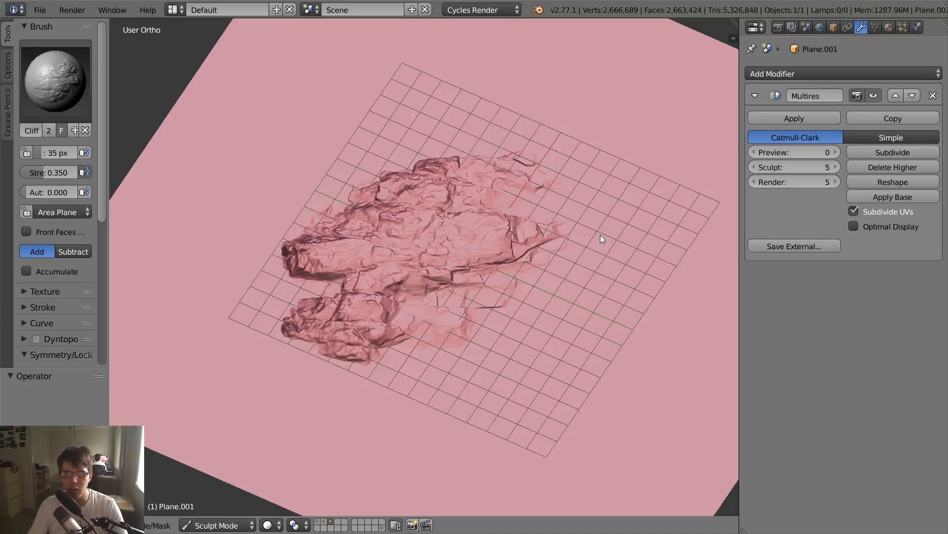
key("shift+z")
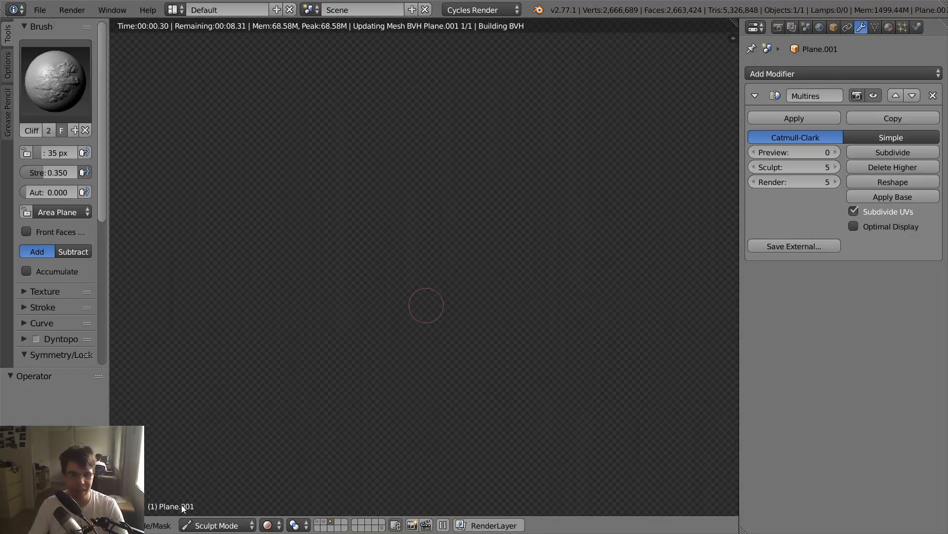
key("shift+z")
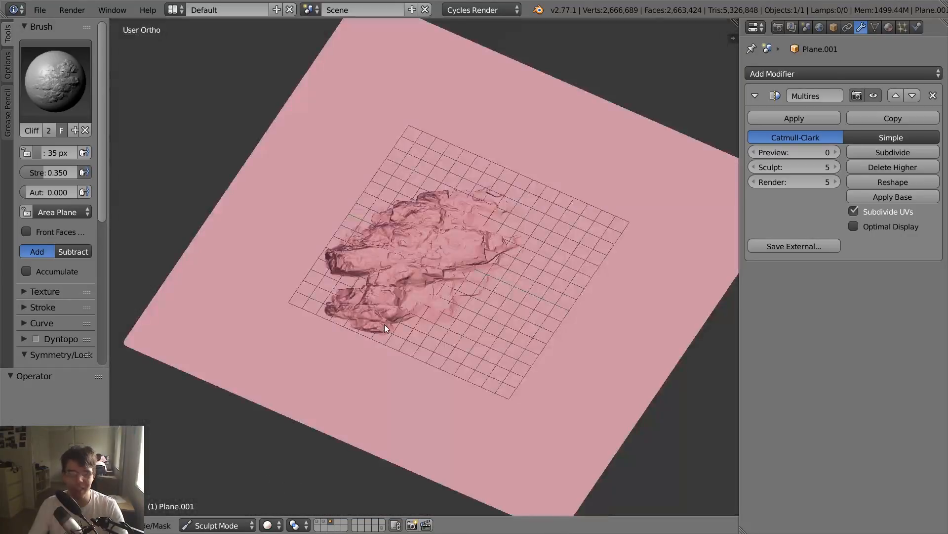
- Set the brush's sculpt plane to View Plane, replace the rock mass with a trial stroke from a low angle, and undo it
left_click(70, 211)
left_click(67, 185)
scroll(443, 247, "down", 3)
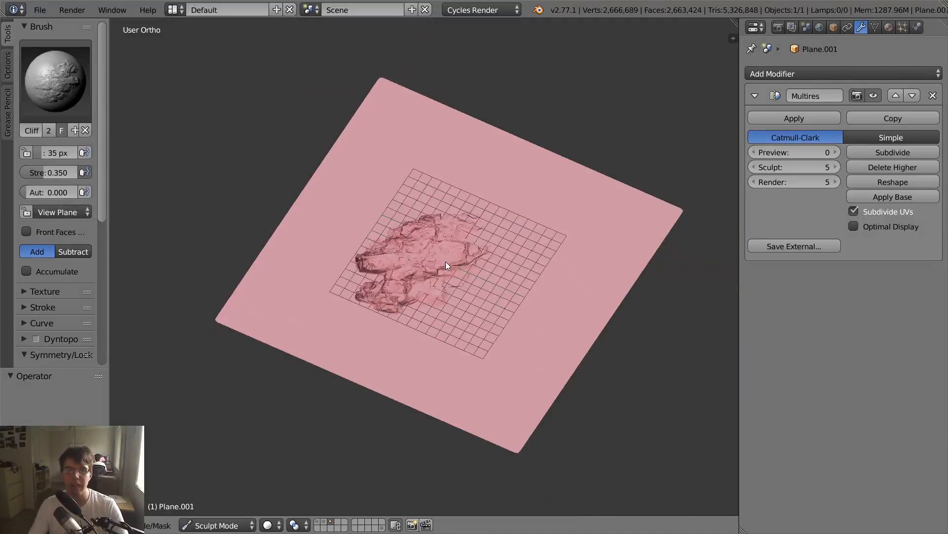
scroll(455, 259, "down", 5)
scroll(462, 261, "up", 6)
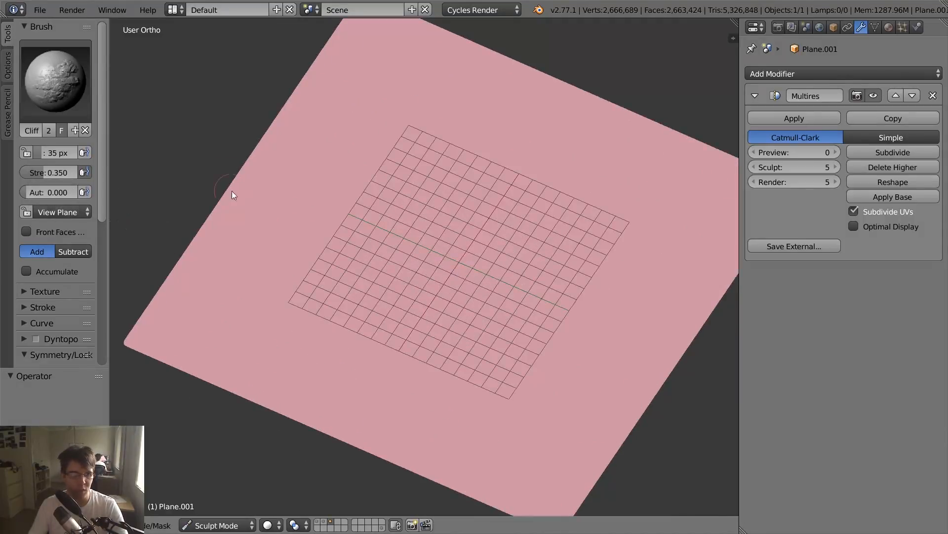
middle_click_drag(516, 215, 461, 260)
left_click_drag(416, 286, 583, 240)
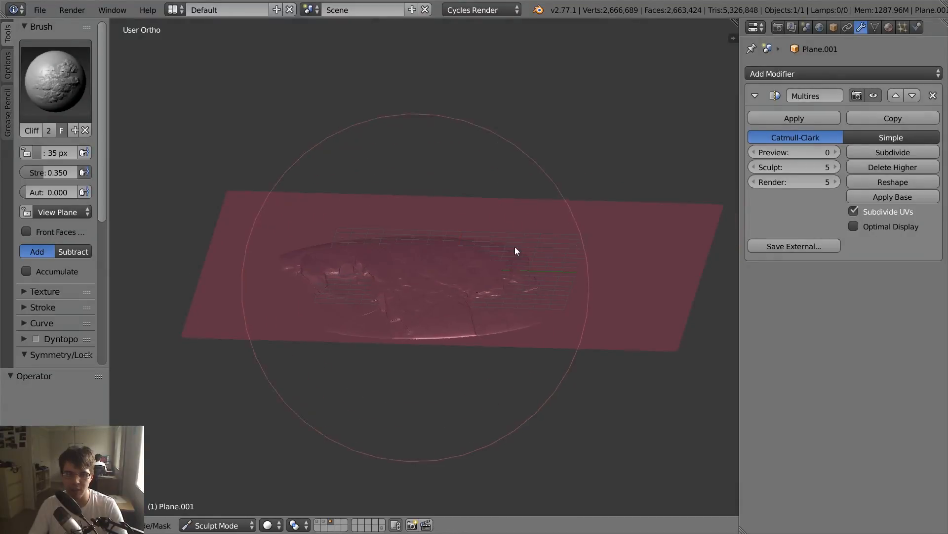
mouse_move(441, 237)
middle_mouse_down()
mouse_move(415, 298)
mouse_move(444, 254)
mouse_move(408, 247)
mouse_move(443, 306)
middle_mouse_up()
key("ctrl+z")
mouse_move(443, 306)
left_mouse_down()
mouse_move(651, 196)
mouse_move(511, 311)
left_mouse_up()
mouse_move(583, 211)
middle_mouse_down()
mouse_move(587, 235)
mouse_move(556, 274)
mouse_move(577, 294)
middle_mouse_up()
- Sculpt a large trial rock mass with the sculpt plane set to Area Plane, switch to View Plane, and undo the mass
left_click(73, 212)
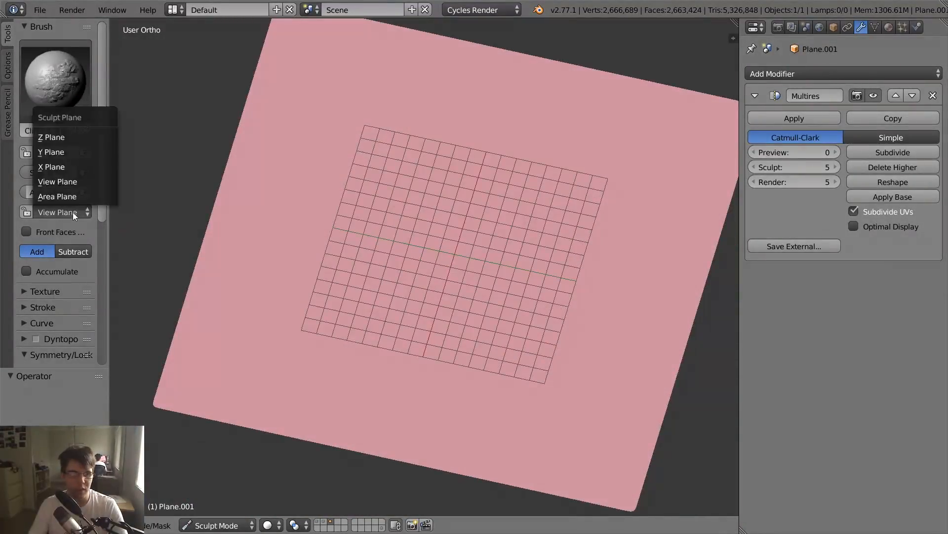
left_click(82, 185)
mouse_move(430, 282)
left_mouse_down()
mouse_move(641, 134)
mouse_move(604, 151)
left_mouse_up()
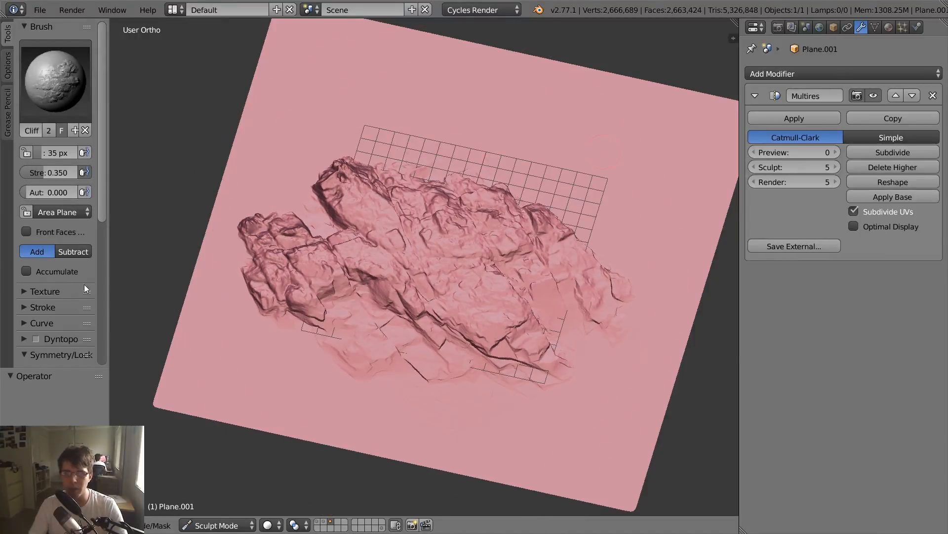
left_click(73, 213)
left_click(84, 179)
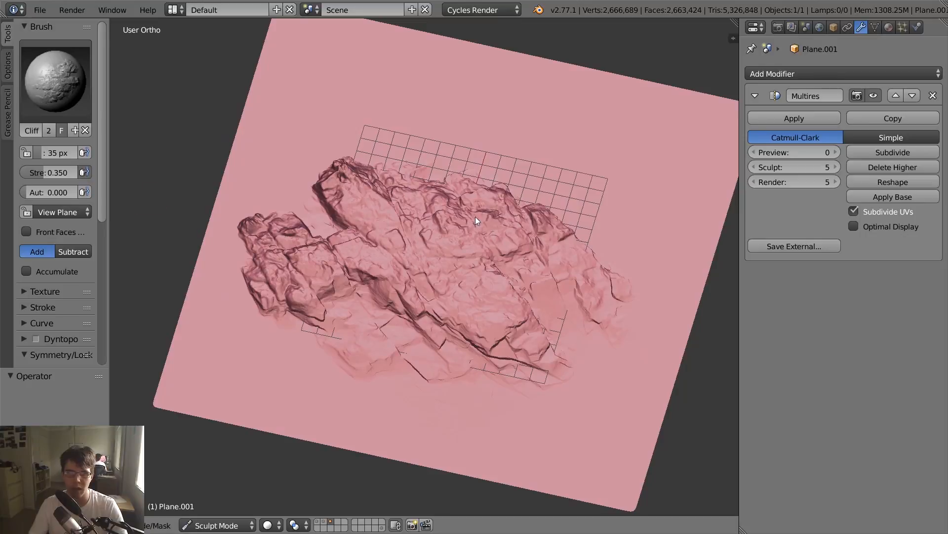
key("ctrl+z")
scroll(386, 189, "down", 4)
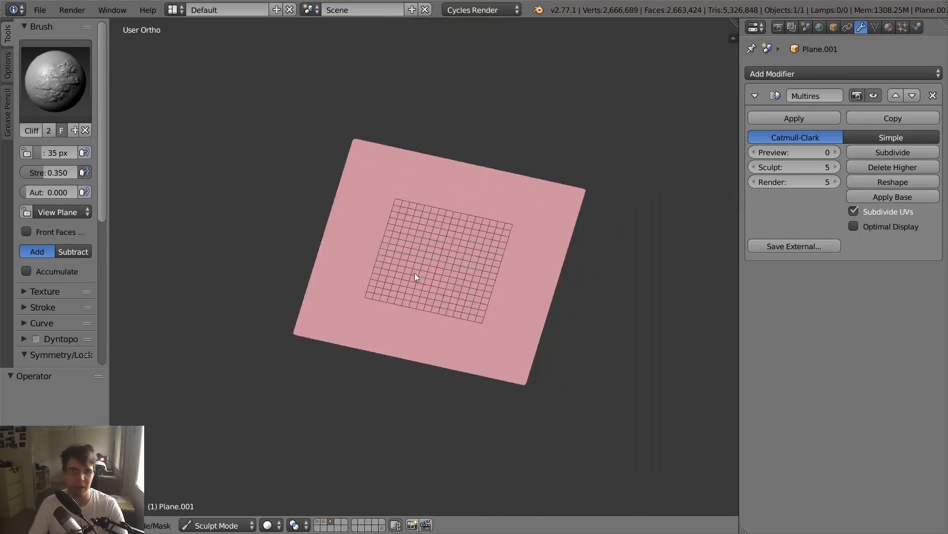
middle_click_drag(415, 274, 382, 265)
- Set the brush's sculpt plane to Area Plane, try a rock mass near the far edge from the top view, and undo it
left_click(40, 206)
left_click(61, 202)
middle_click_drag(405, 213, 429, 218)
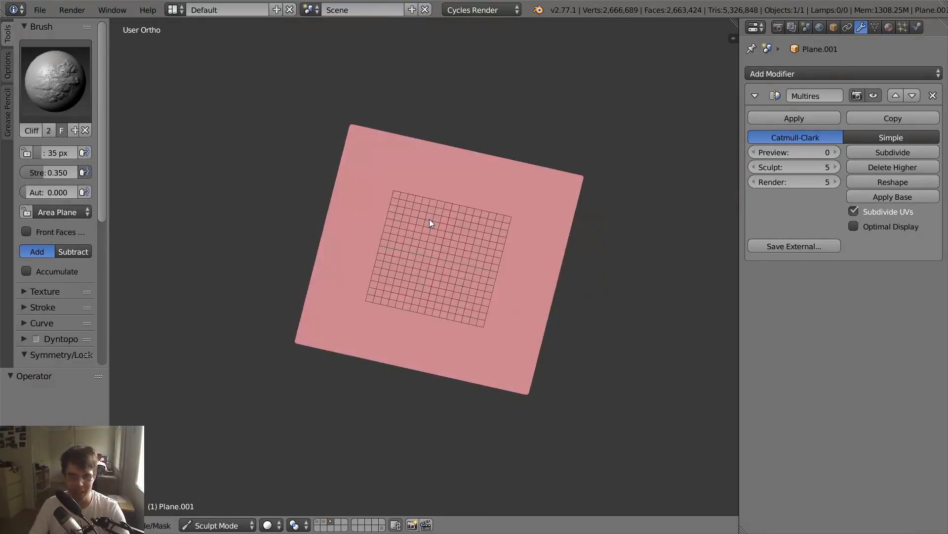
key("KP_7")
key("KP_1")
key("KP_7")
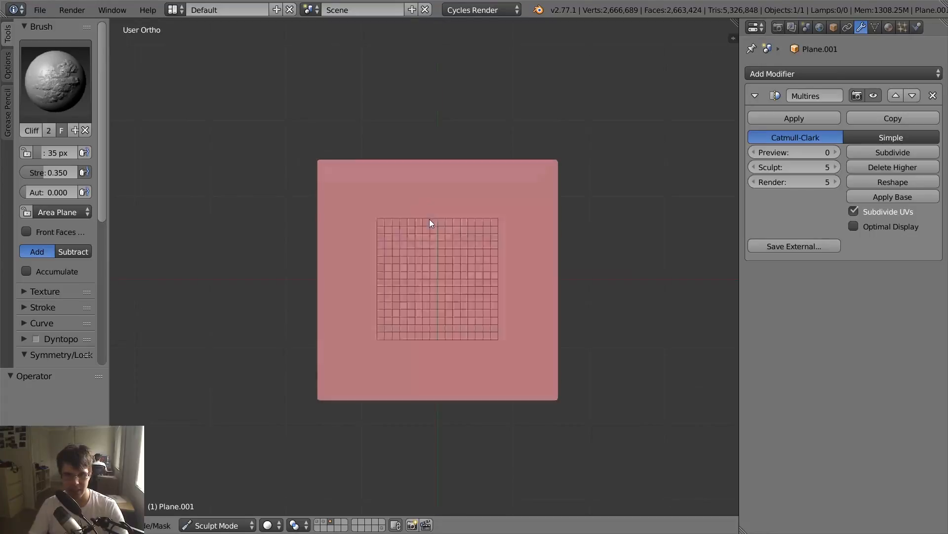
mouse_move(434, 219)
left_mouse_down()
mouse_move(526, 182)
mouse_move(476, 152)
mouse_move(458, 160)
left_mouse_up()
key("ctrl+z")
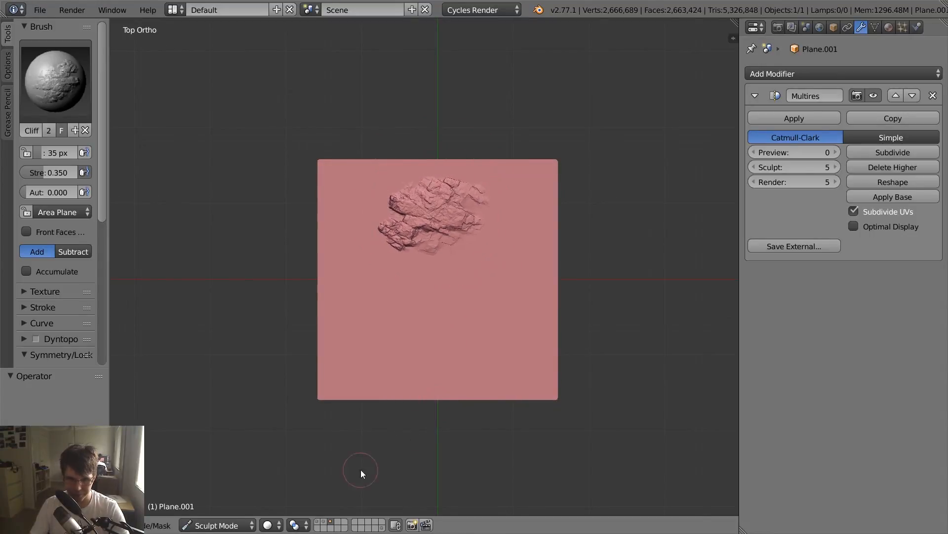
- Show the desert scene's layers alongside the plane and sculpt Cliff_021 rock masses near both far corners
left_click(317, 523, "shift")
left_click(327, 522, "shift")
middle_click_drag(429, 330, 479, 301)
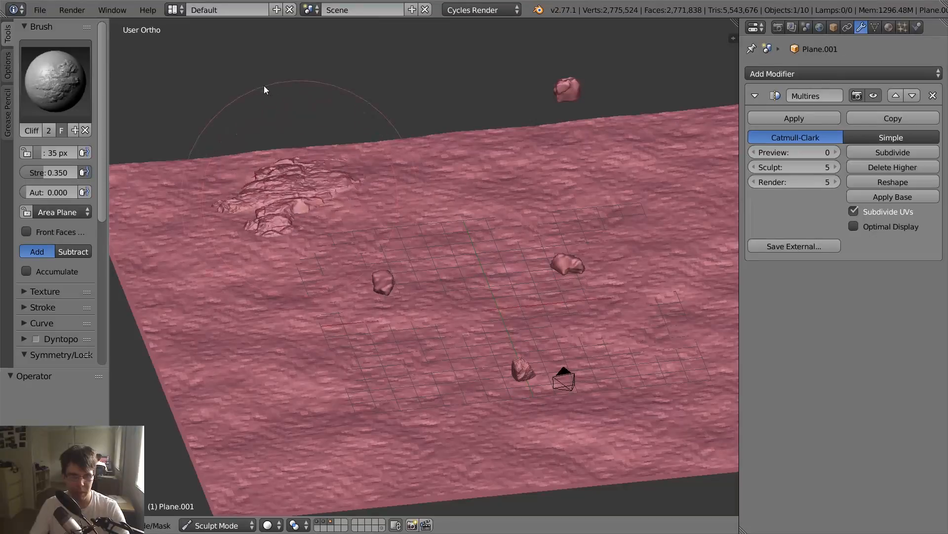
scroll(454, 196, "down", 4)
middle_click_drag(454, 197, 428, 217)
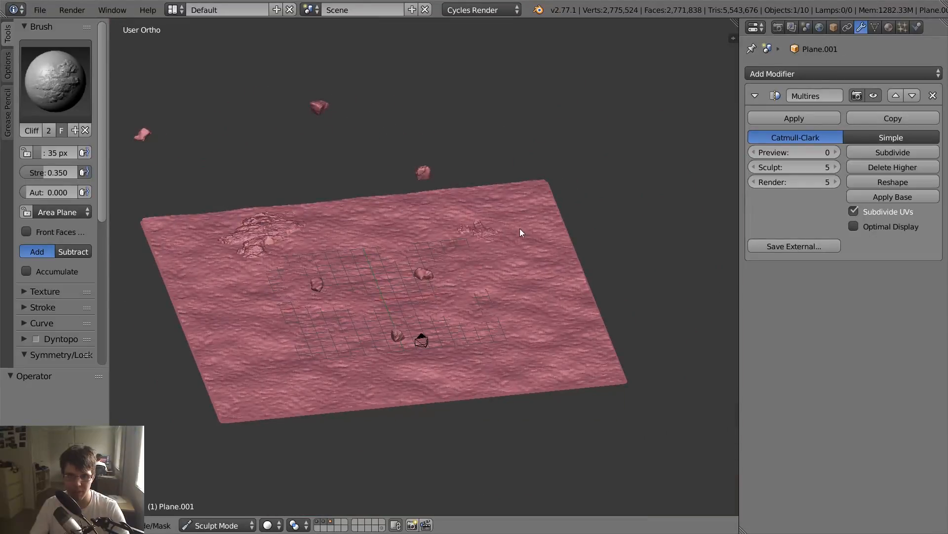
- Switch to a smoother Cliff brush with strength 0.400 and sculpt a small rock between the two far masses
left_click(54, 81)
left_click(176, 208)
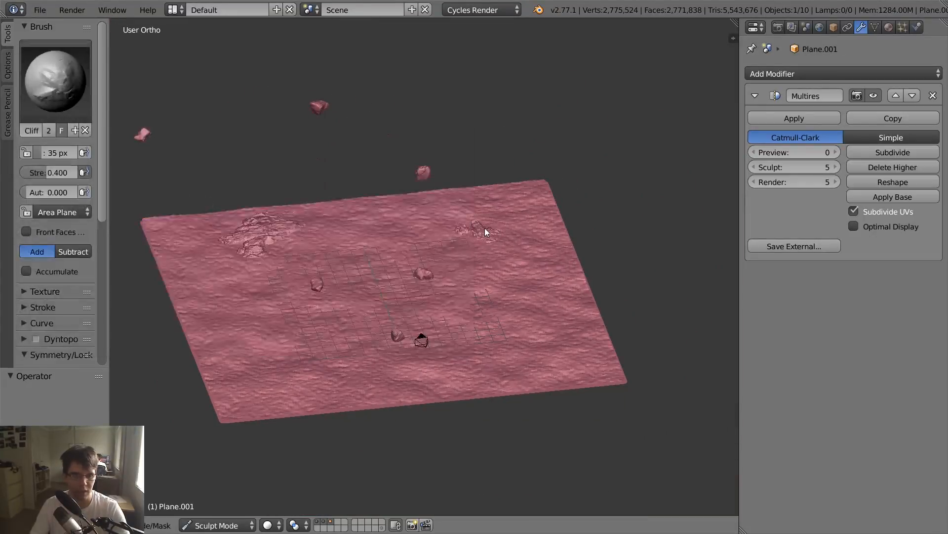
mouse_move(376, 236)
left_mouse_down()
mouse_move(402, 187)
mouse_move(386, 212)
mouse_move(417, 211)
mouse_move(419, 239)
left_mouse_up()
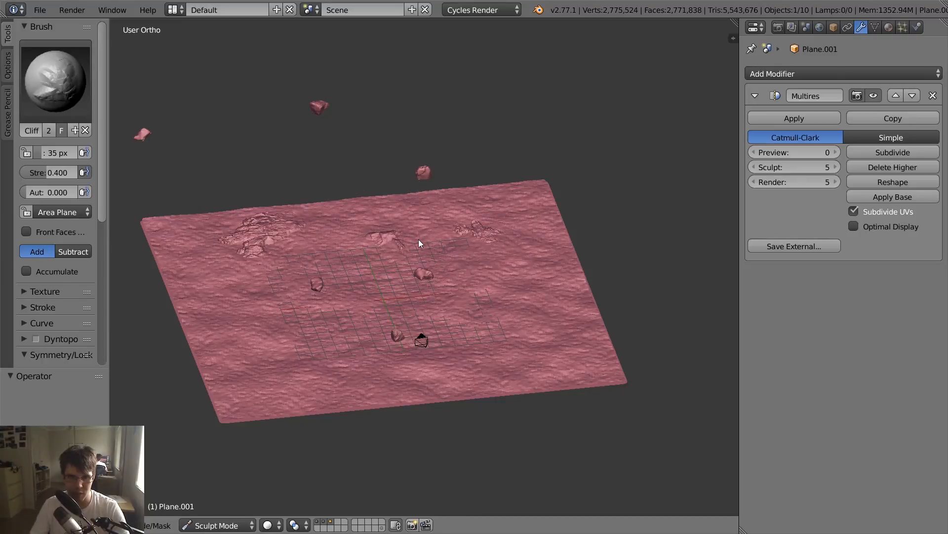
- Switch to a layered Cliff brush with strength 0.300 and sculpt rock patches on the plane's near-left and middle-left areas
left_click(71, 108)
left_click(93, 290)
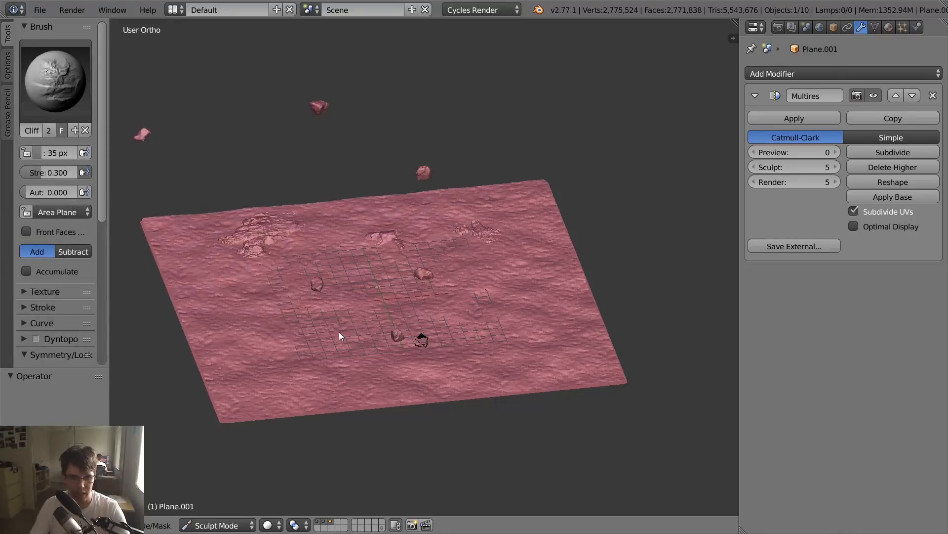
mouse_move(295, 310)
left_mouse_down()
mouse_move(283, 318)
mouse_move(304, 319)
left_mouse_up()
mouse_move(330, 271)
left_mouse_down()
mouse_move(381, 300)
mouse_move(409, 295)
left_mouse_up()
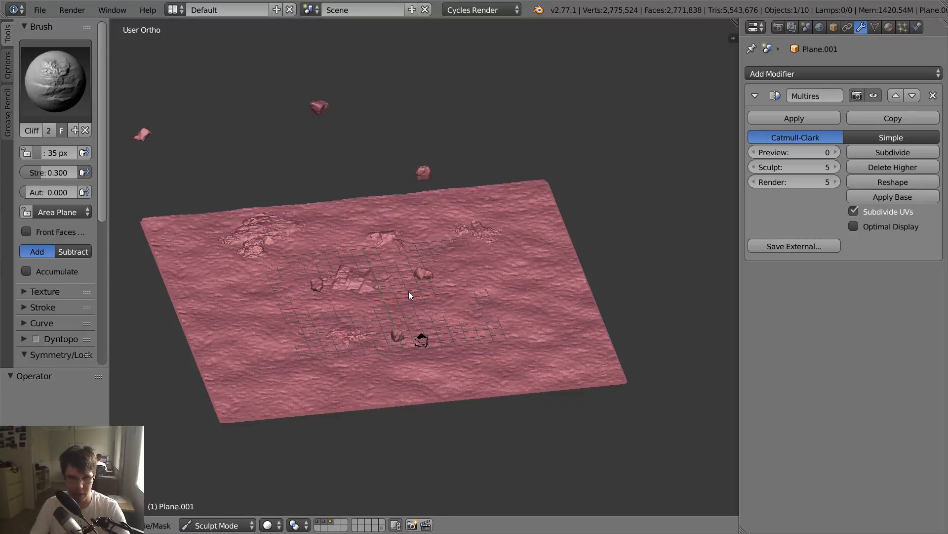
- Switch to a Cliff brush with strength 0.420 and sculpt rock formations on the plane's right side and far edge
left_click(60, 93)
left_click(381, 213)
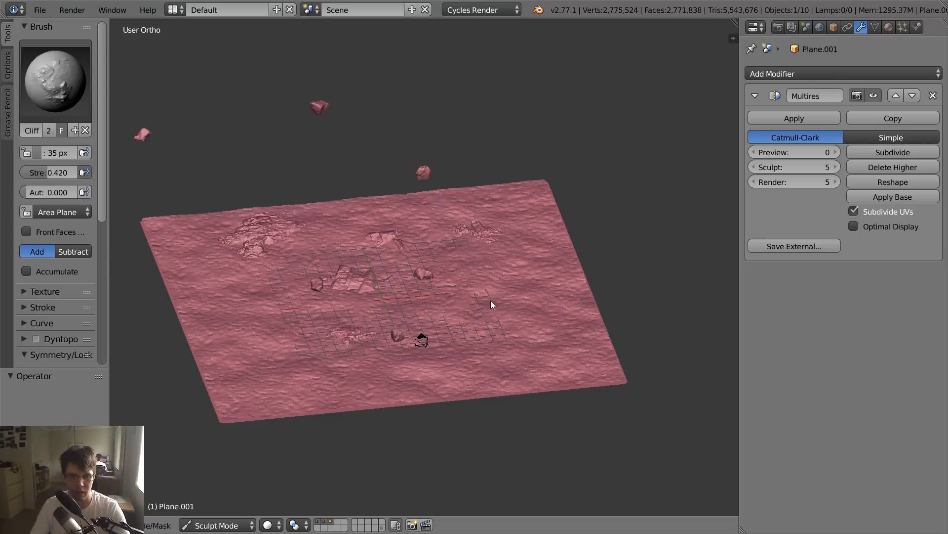
mouse_move(496, 319)
left_mouse_down()
mouse_move(549, 333)
mouse_move(544, 268)
left_mouse_up()
- Look through the scene camera to check how the sculpted rocks sit among the desert rocks
key("KP_0")
key("KP_0")
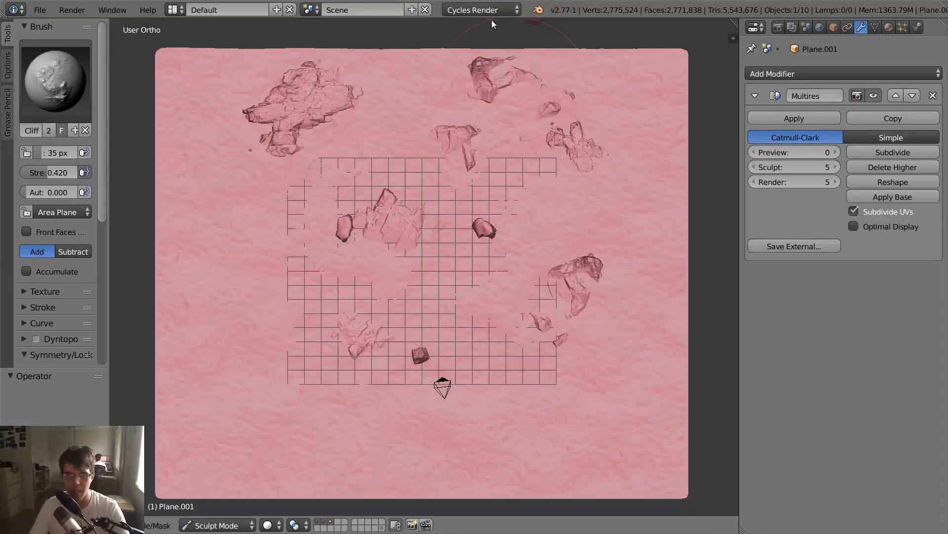
key("KP_0")
scroll(522, 178, "up", 2)
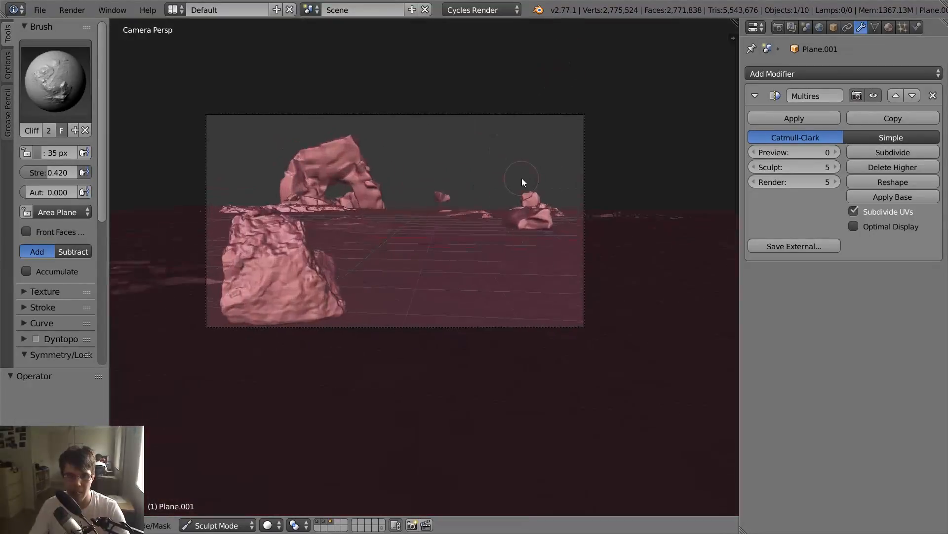
key("f")
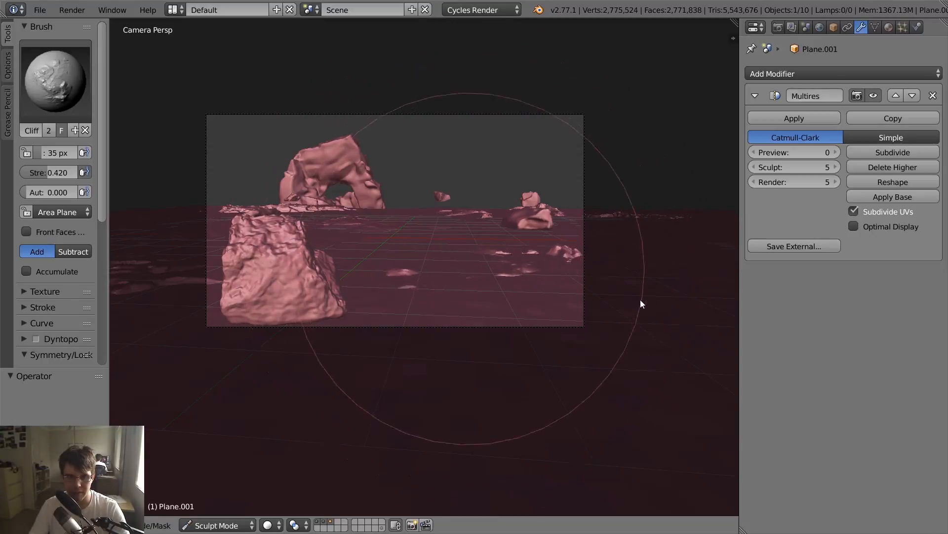
right_click(627, 298)
key("KP_0")
scroll(433, 307, "down", 6)
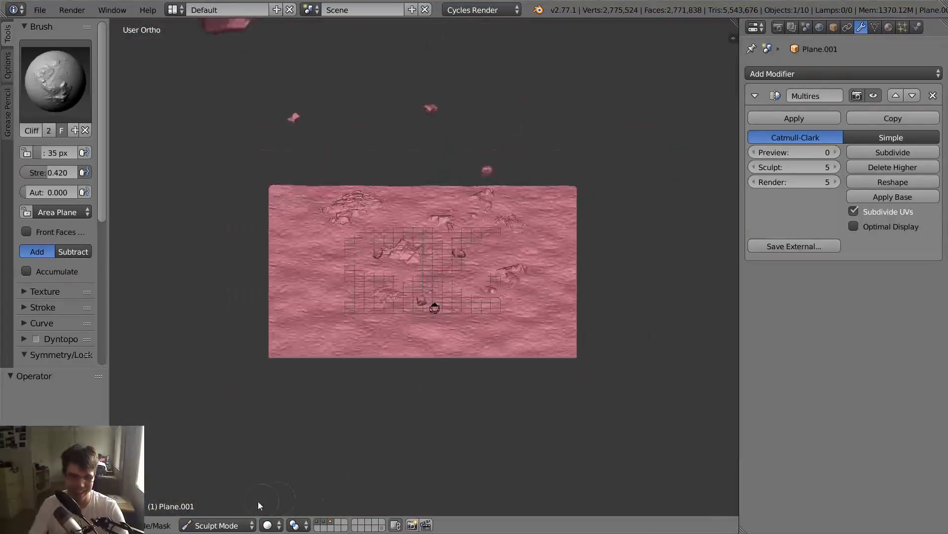
- Return the plane to Object Mode and turn off Matcap shading
left_click(225, 527)
key("t")
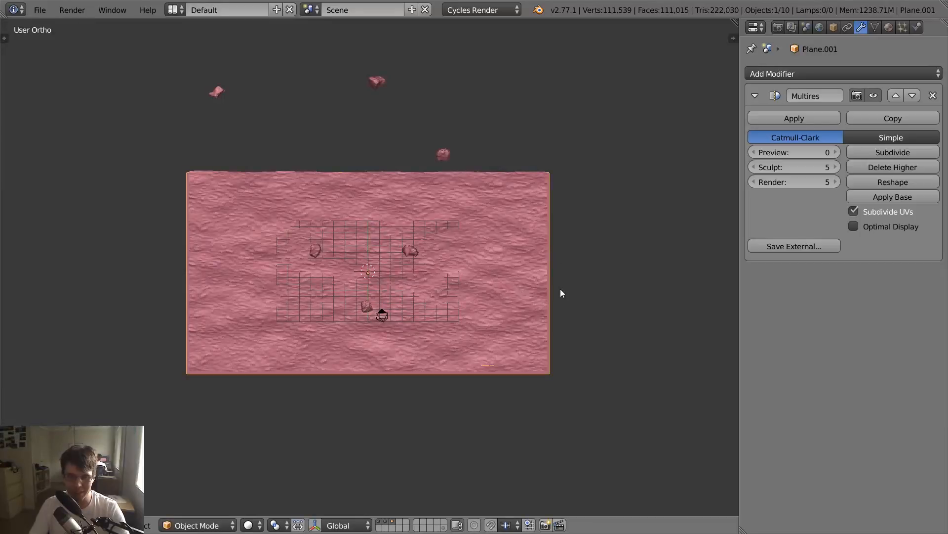
key("n")
left_click(565, 156)
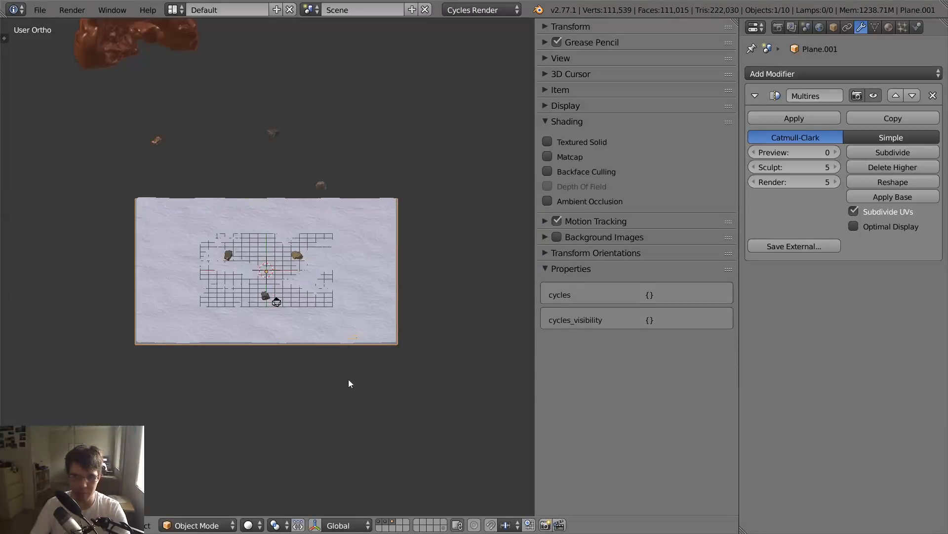
- Show only the layer that holds the sculpted plane and view the plane from above
left_click(394, 521)
scroll(362, 333, "up", 4)
middle_click_drag(362, 333, 353, 362)
scroll(354, 363, "down", 2)
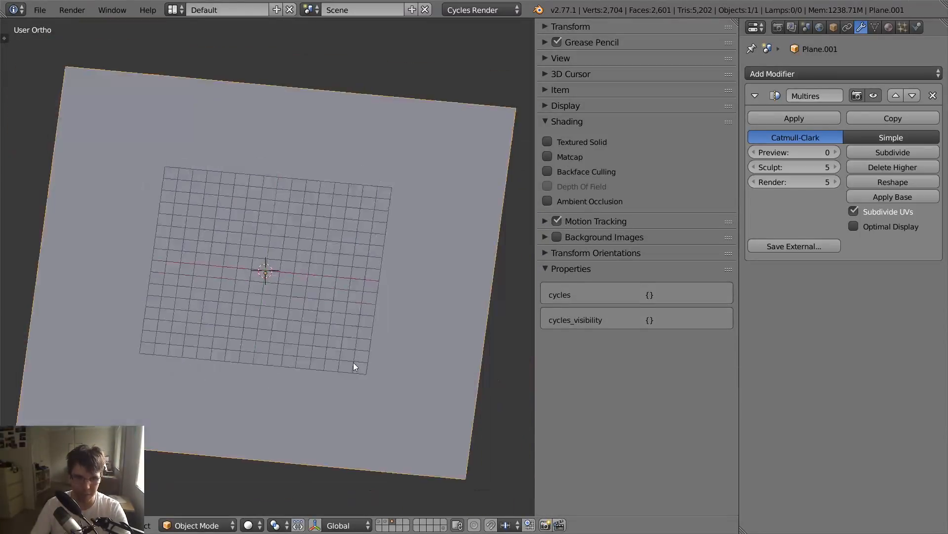
- Set the preview level of the plane's Multires modifier to 5
key("n")
scroll(410, 250, "down", 5)
key("Tab")
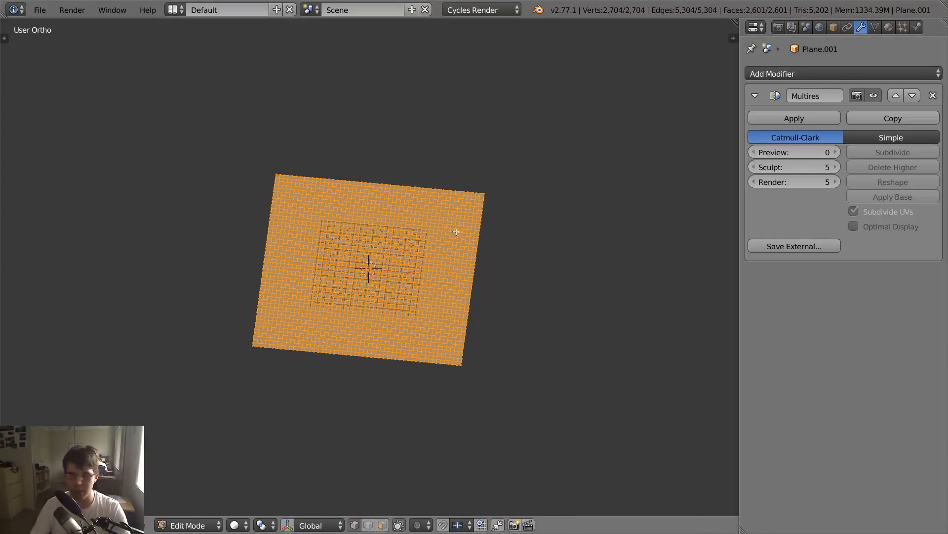
key("Tab")
left_click(802, 153)
type("5")
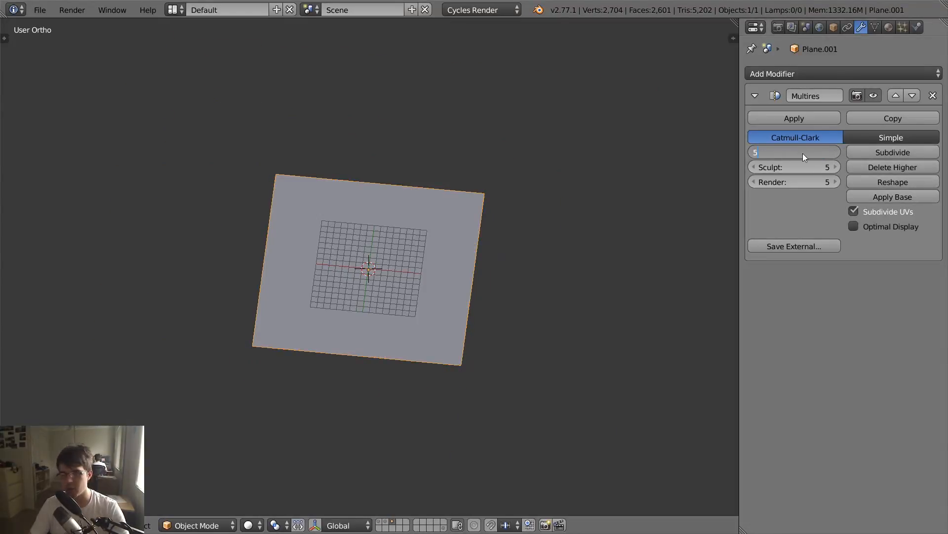
key("Return")
scroll(502, 176, "up", 5)
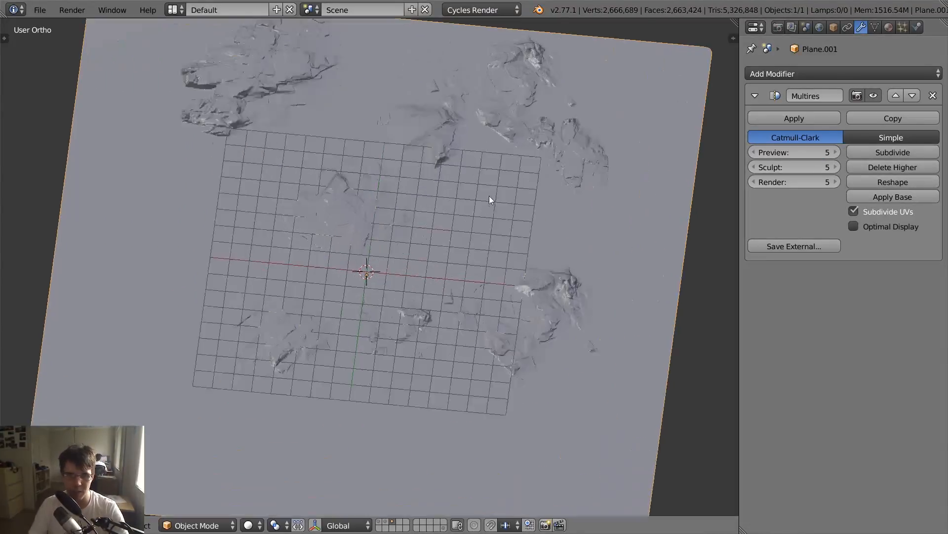
- Deselect the plane and examine its sculpted rock formations from a tilted angle
middle_click_drag(489, 196, 502, 168)
scroll(502, 168, "down", 4)
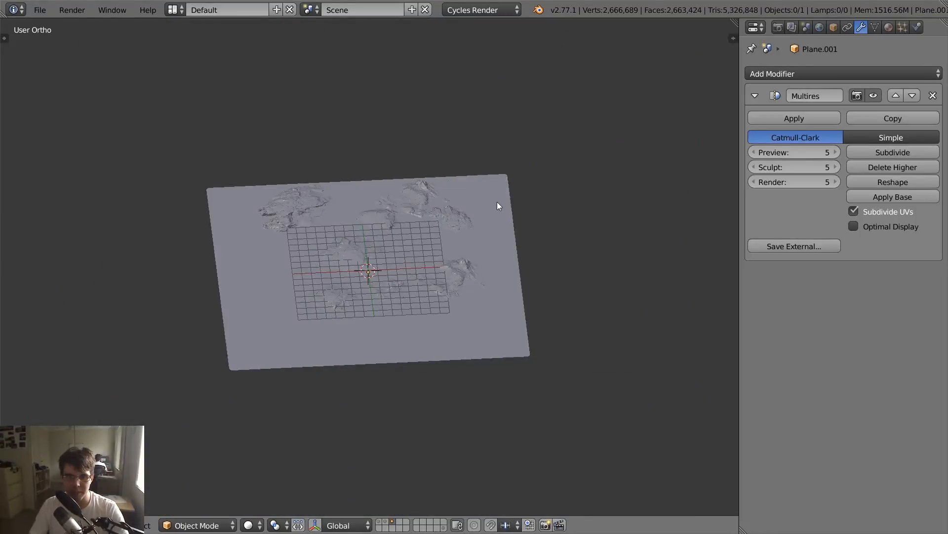
right_click(498, 202)
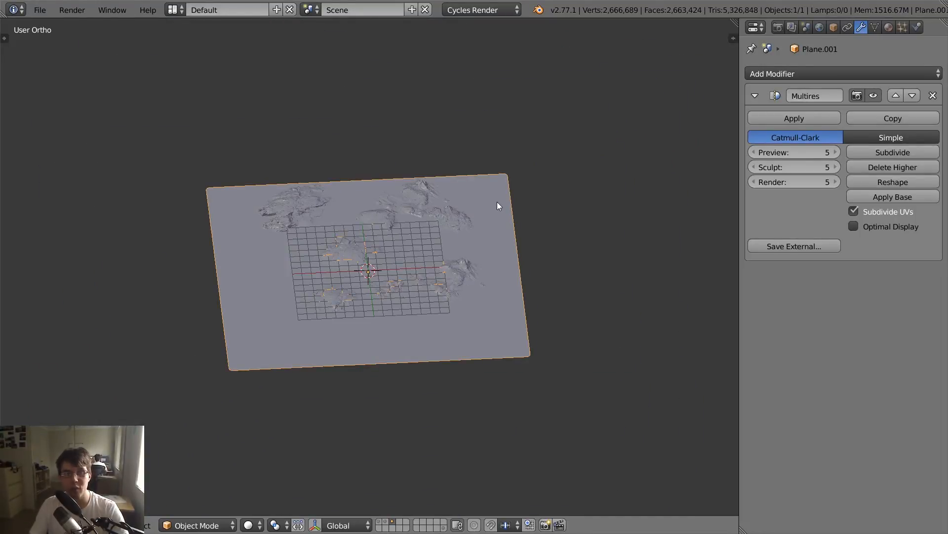
key("a")
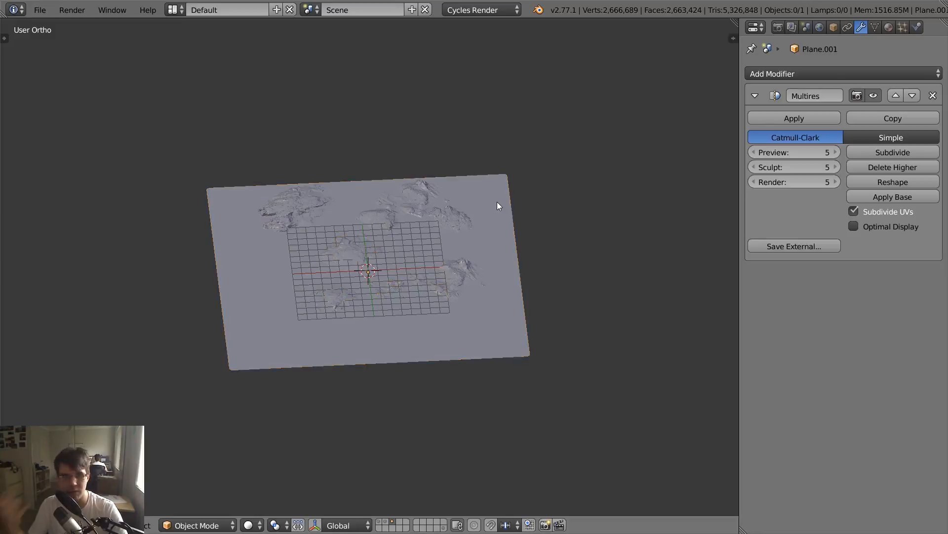
scroll(497, 201, "up", 4)
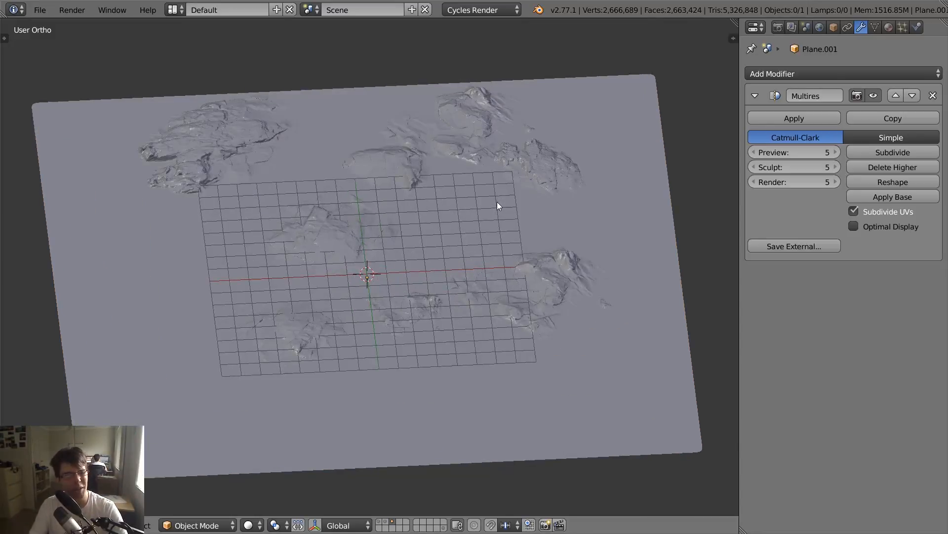
scroll(497, 202, "down", 2)
scroll(518, 185, "up", 1)
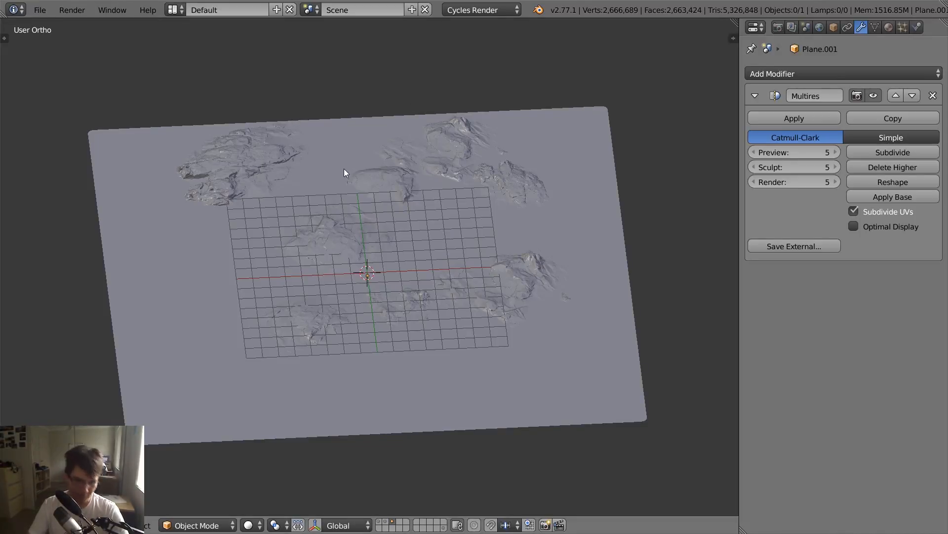
- Start an append and open Rock_Essentials_Materials.blend from the 2) Compiled (Finals) folder under Materials
left_click(40, 10)
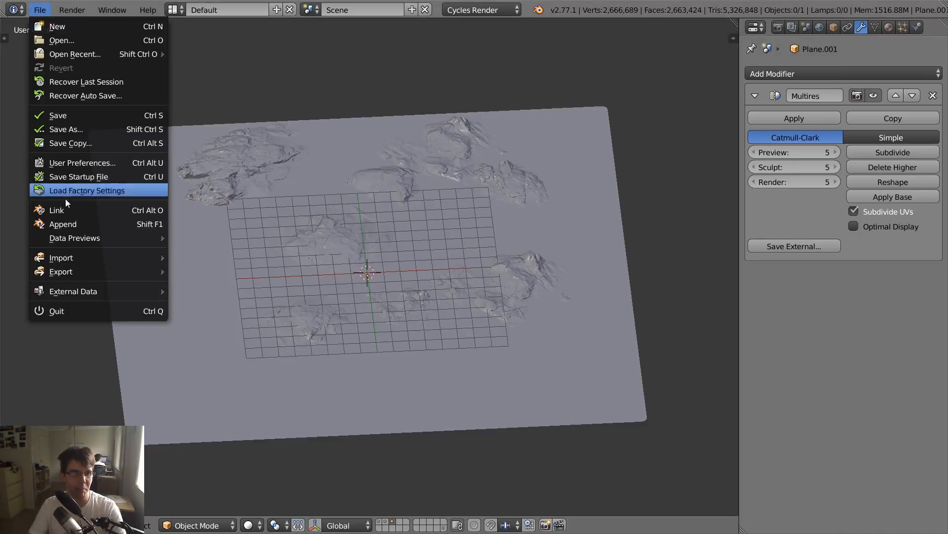
left_click(62, 224)
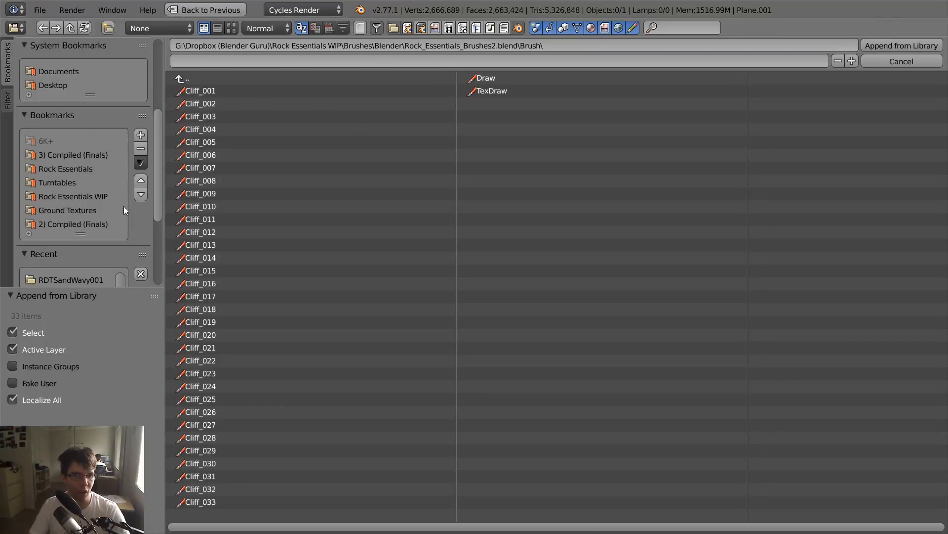
scroll(150, 193, "down", 3)
left_click(101, 169)
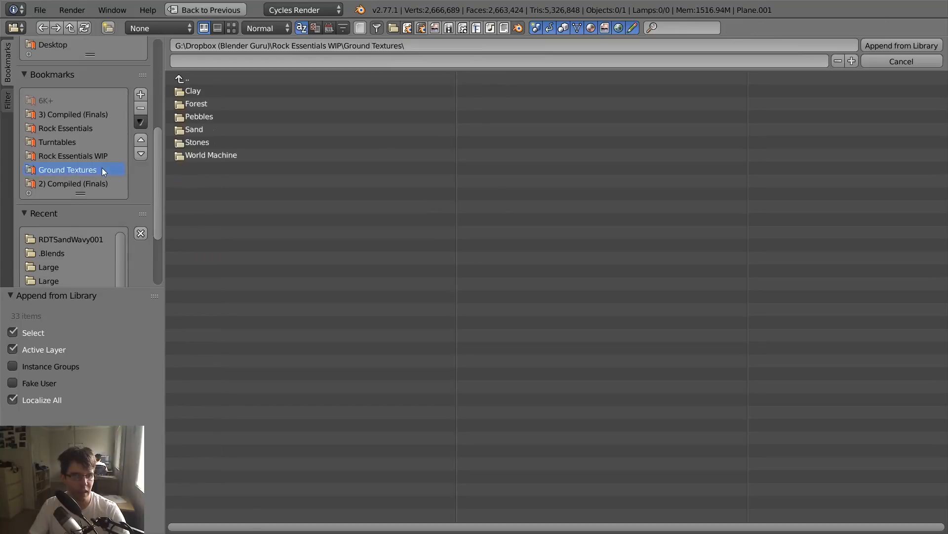
left_click(188, 80)
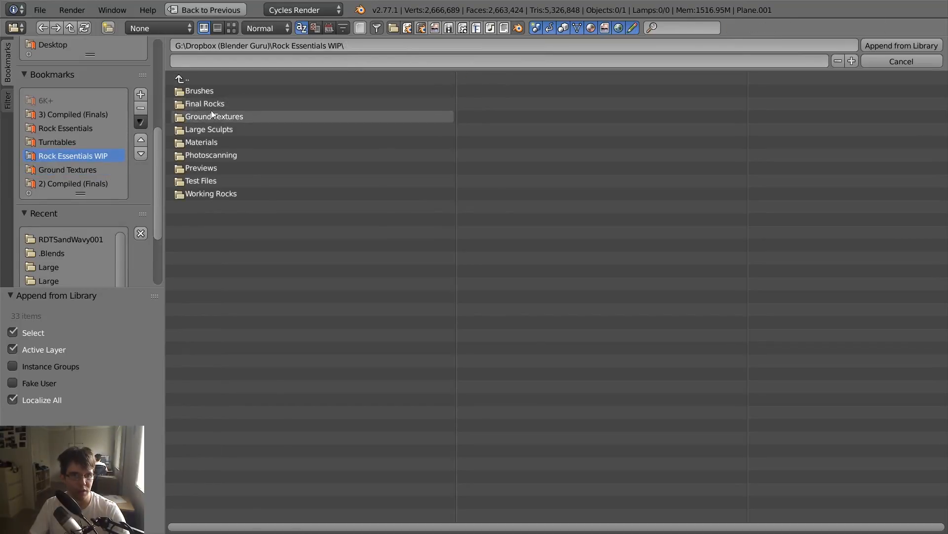
double_click(215, 141)
double_click(206, 90)
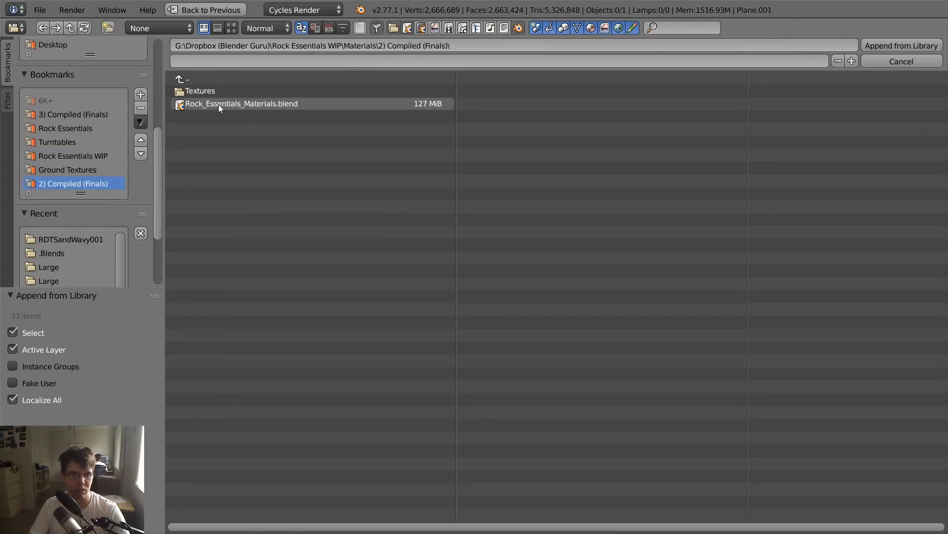
double_click(234, 103)
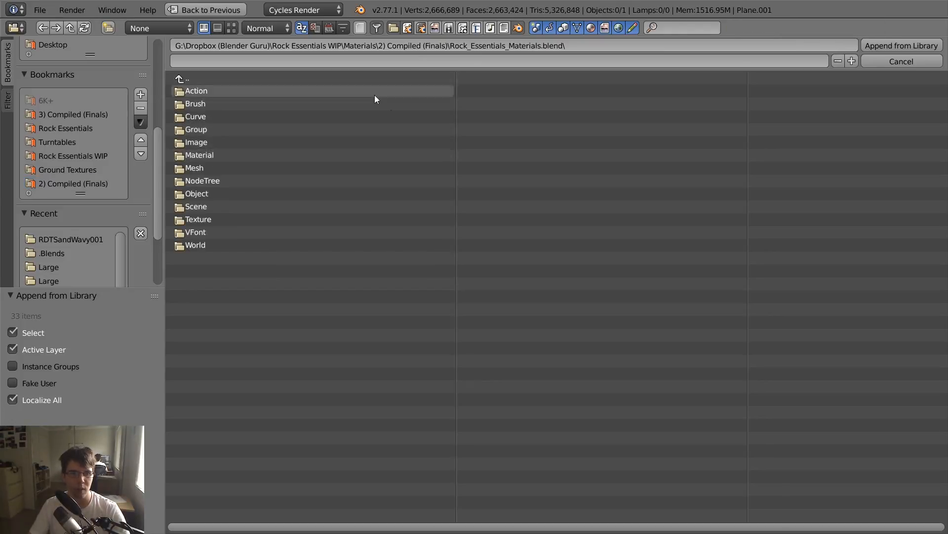
- Append every material in Rock_Essentials_Materials.blend to the scene and show the plane's material settings
double_click(209, 156)
key("a")
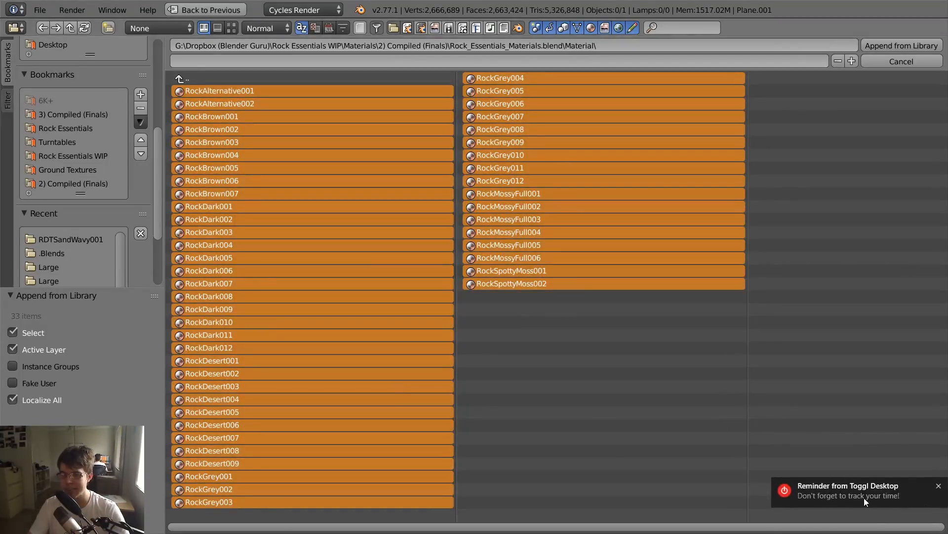
left_click(864, 500)
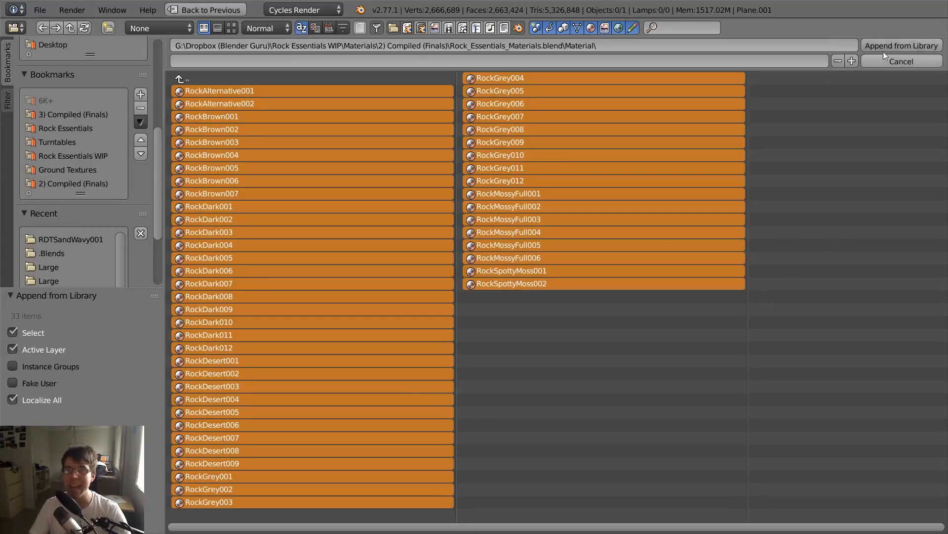
left_click(902, 45)
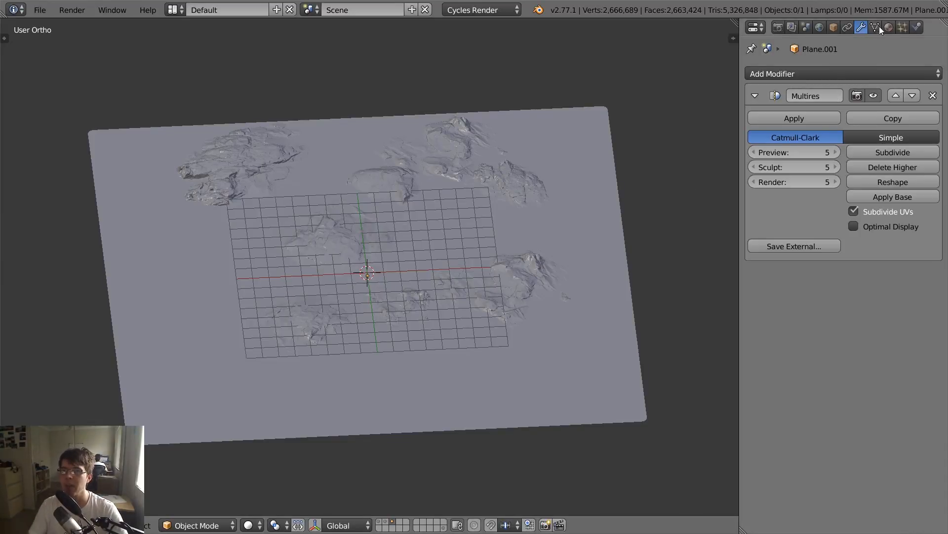
left_click(889, 26)
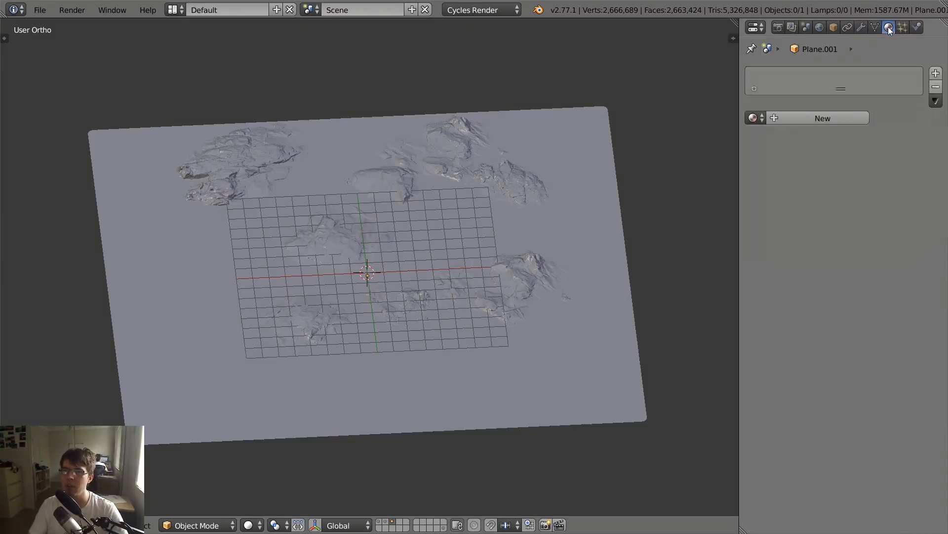
left_click(753, 118)
scroll(815, 262, "down", 20)
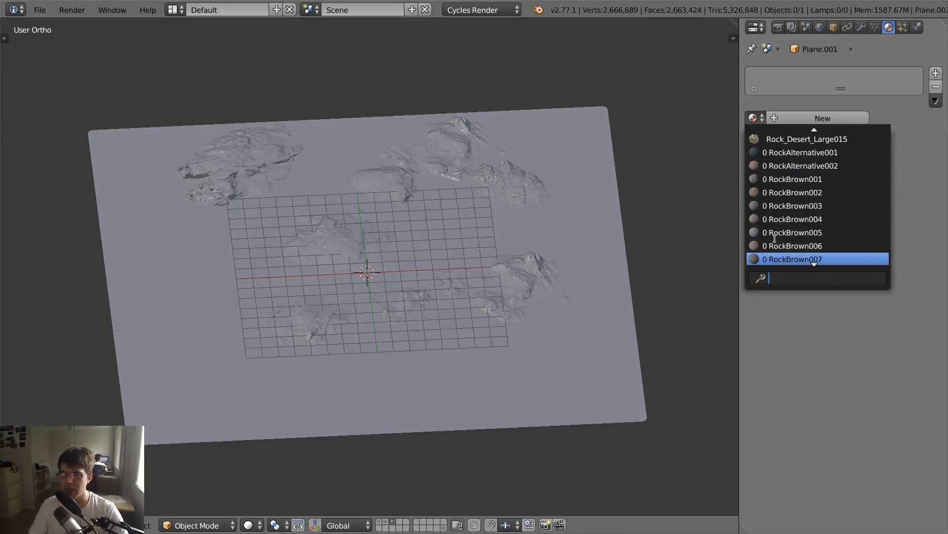
scroll(774, 239, "down", 4)
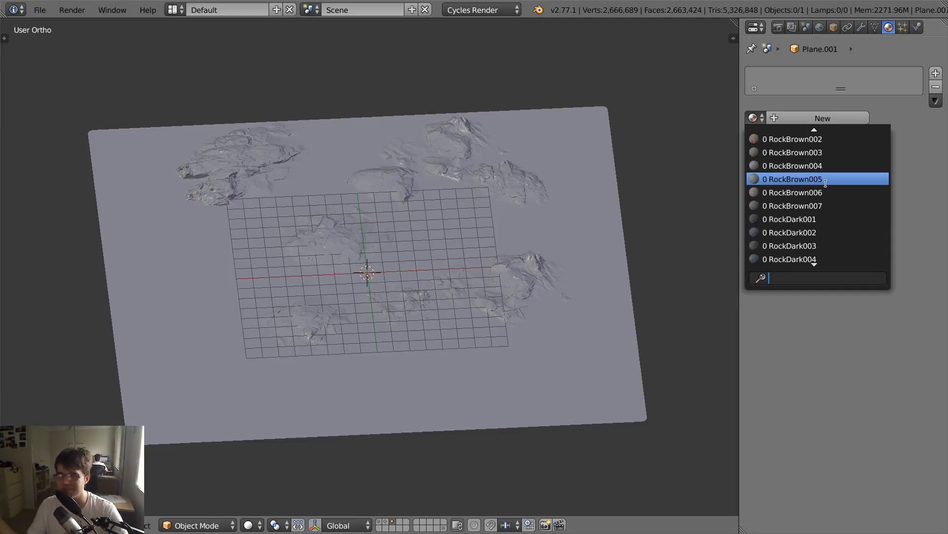
scroll(826, 184, "up", 5)
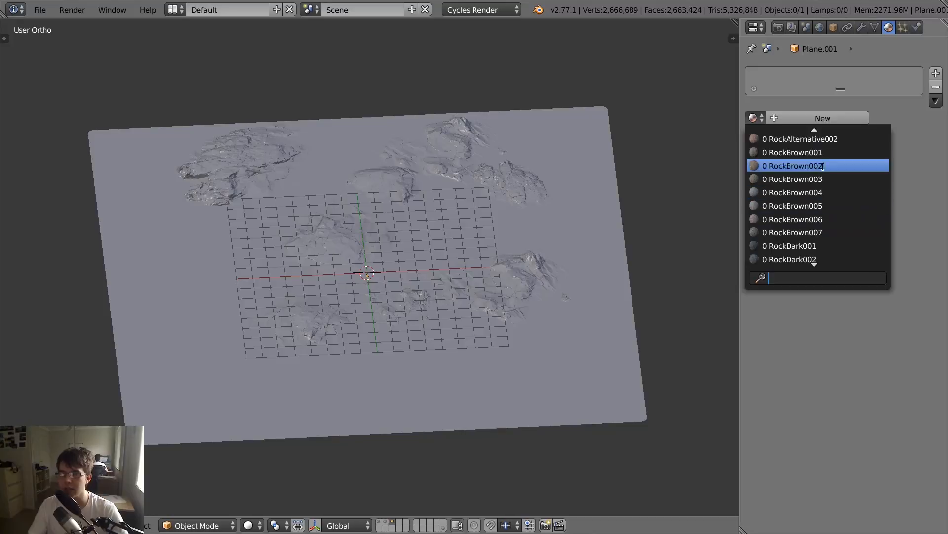
key("Escape")
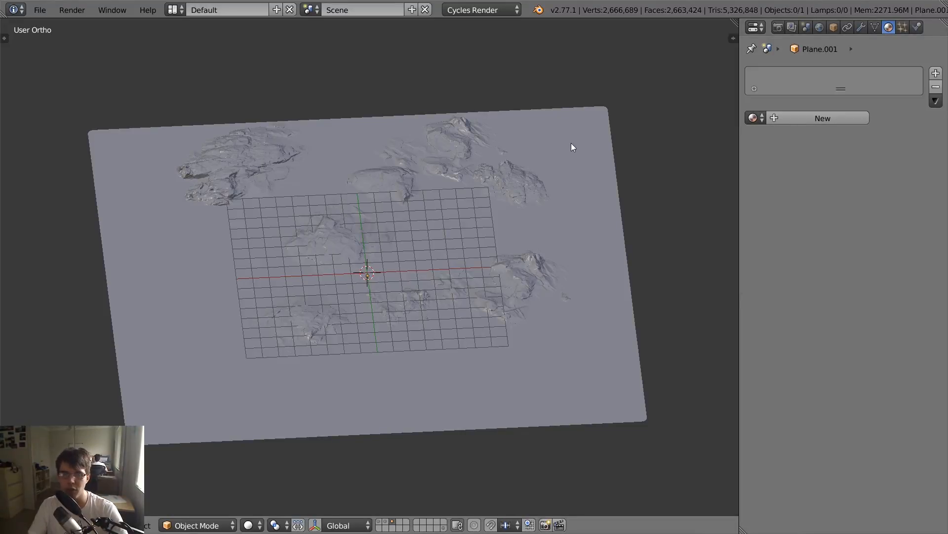
- Assign the RockBrown004 material to the sculpted plane
left_click(755, 117)
scroll(849, 217, "down", 15)
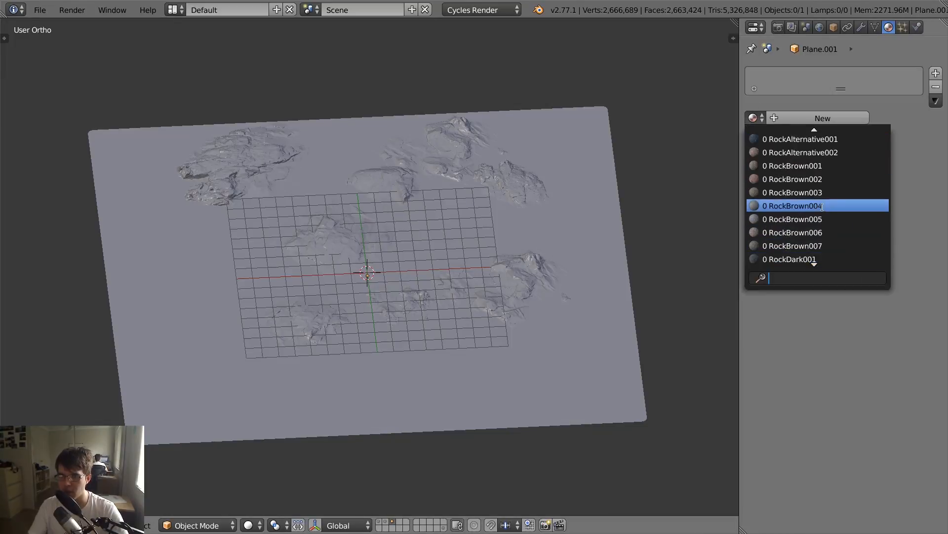
left_click(840, 206)
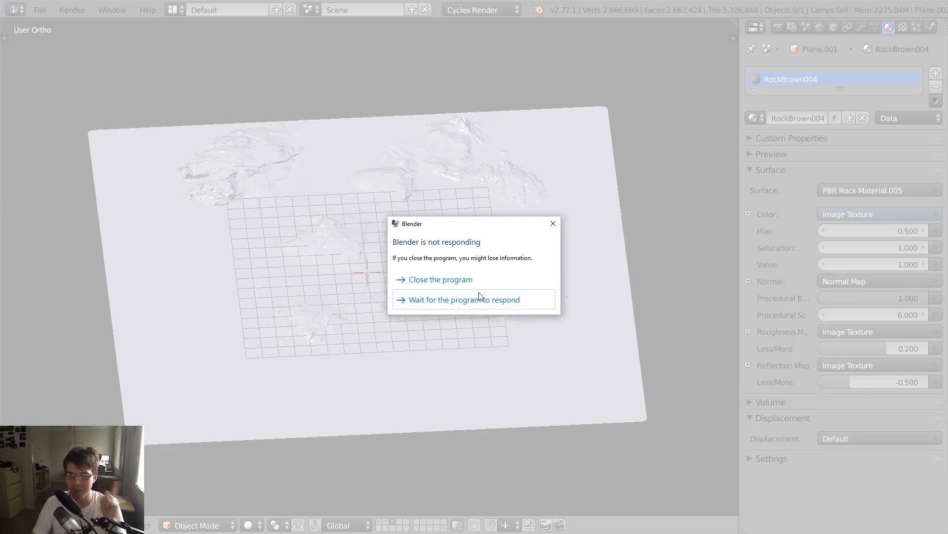
- Wait for the program to respond and examine the rendered rock material on the plane from several angles
left_click(467, 301)
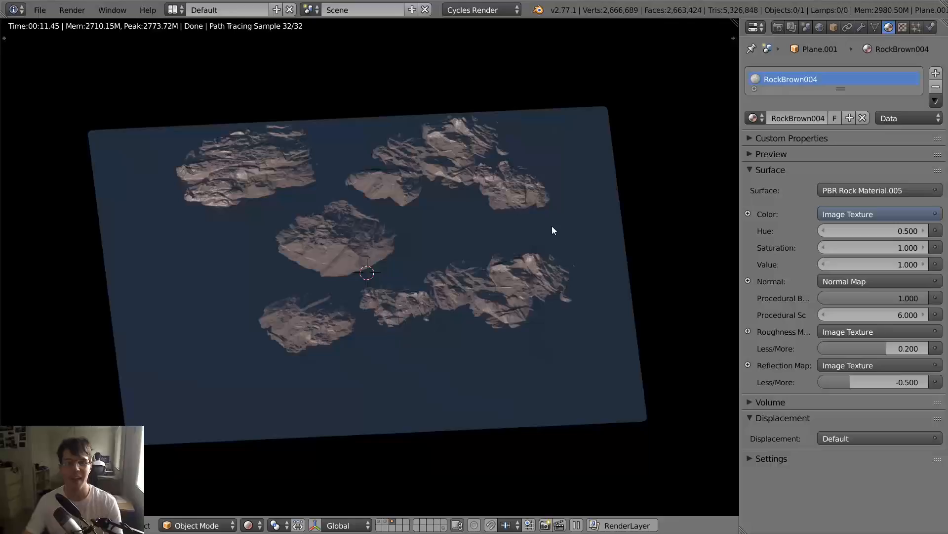
middle_click_drag(495, 232, 402, 243)
middle_click_drag(492, 248, 520, 245)
scroll(505, 248, "up", 3)
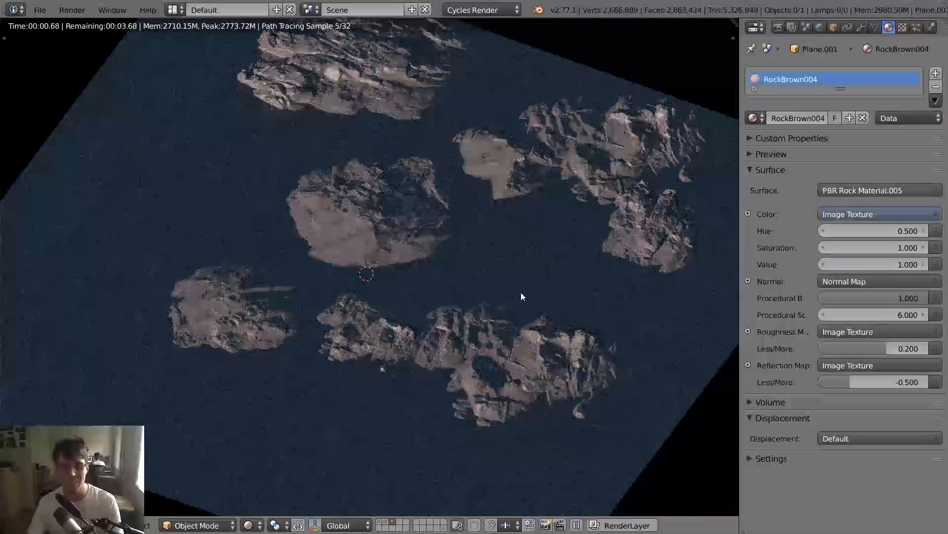
scroll(419, 316, "up", 2)
scroll(434, 285, "down", 5)
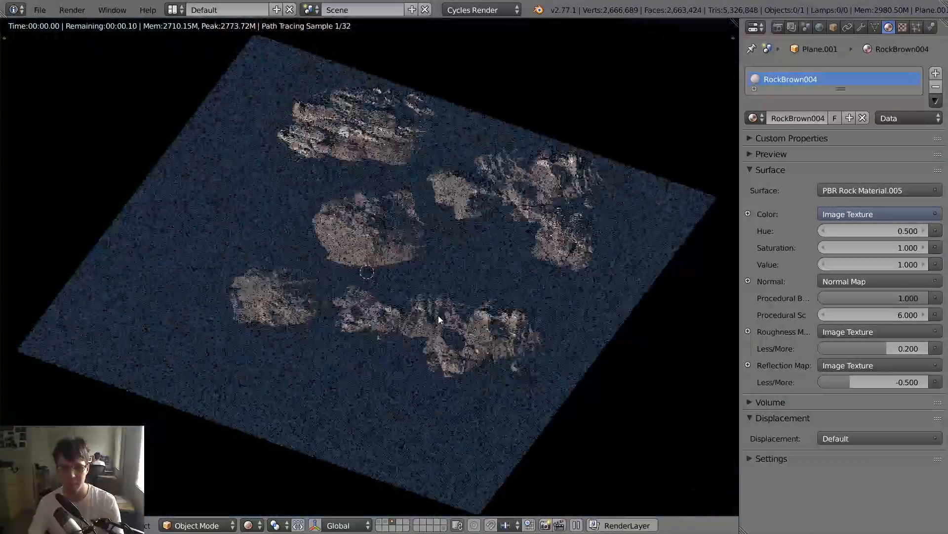
middle_click_drag(438, 315, 489, 282)
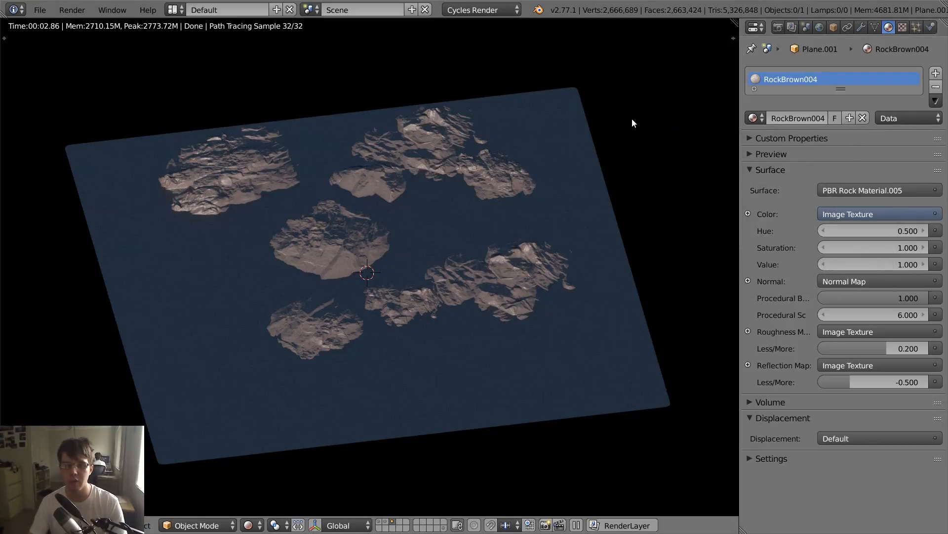
- Return the view to Solid shading and lower the plane's Multires preview level to 3
key("shift+z")
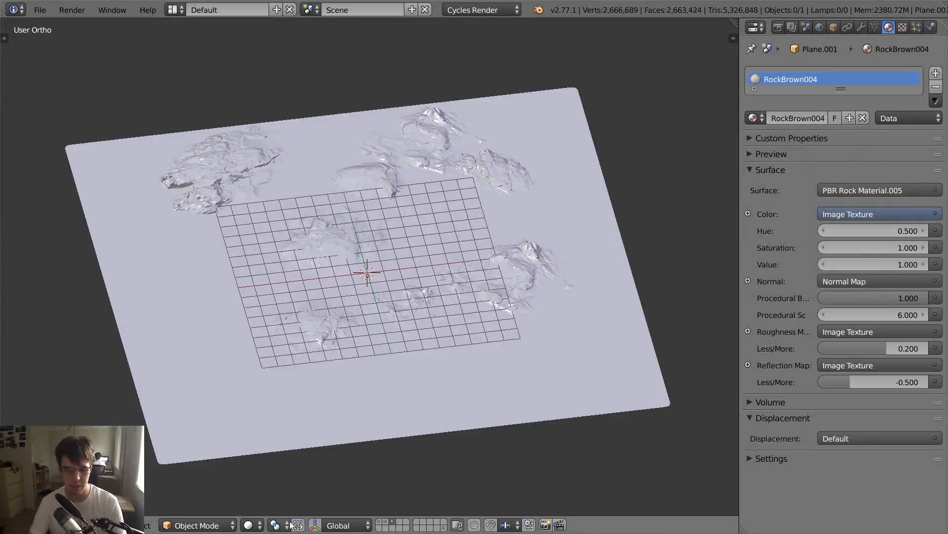
left_click(861, 27)
left_click(751, 152)
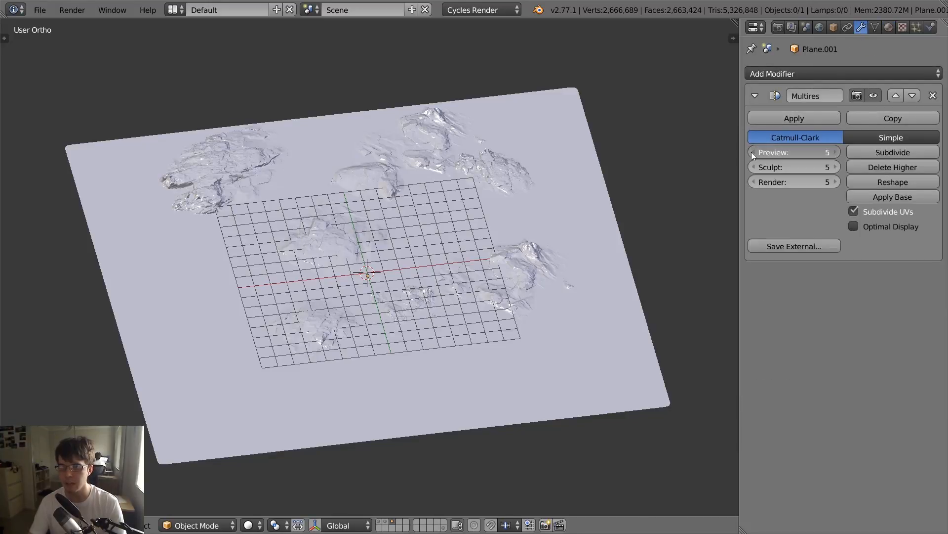
left_click(751, 152)
scroll(599, 179, "up", 3)
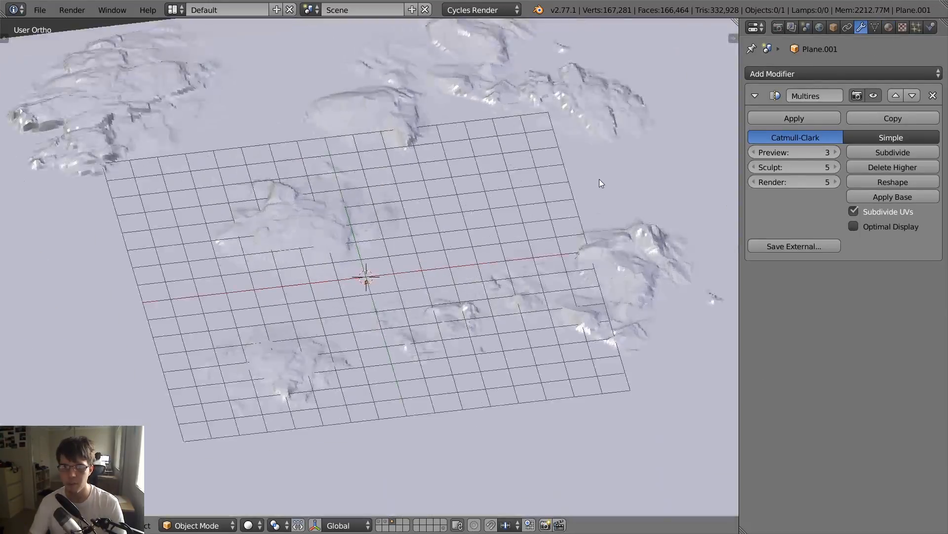
scroll(599, 179, "down", 4)
- Split the 3D view vertically and turn the new area into a UV/Image Editor
left_click_drag(734, 22, 346, 424)
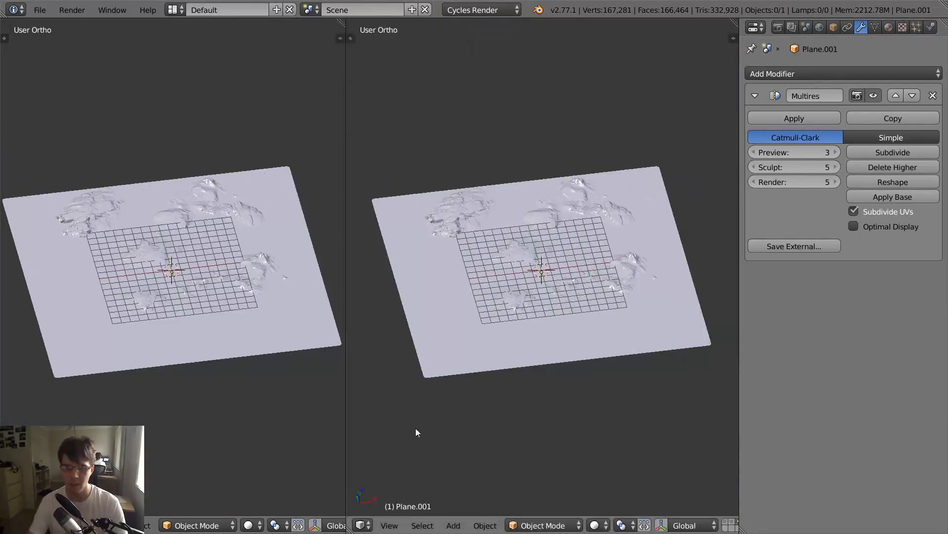
left_click(366, 525)
left_click(414, 421)
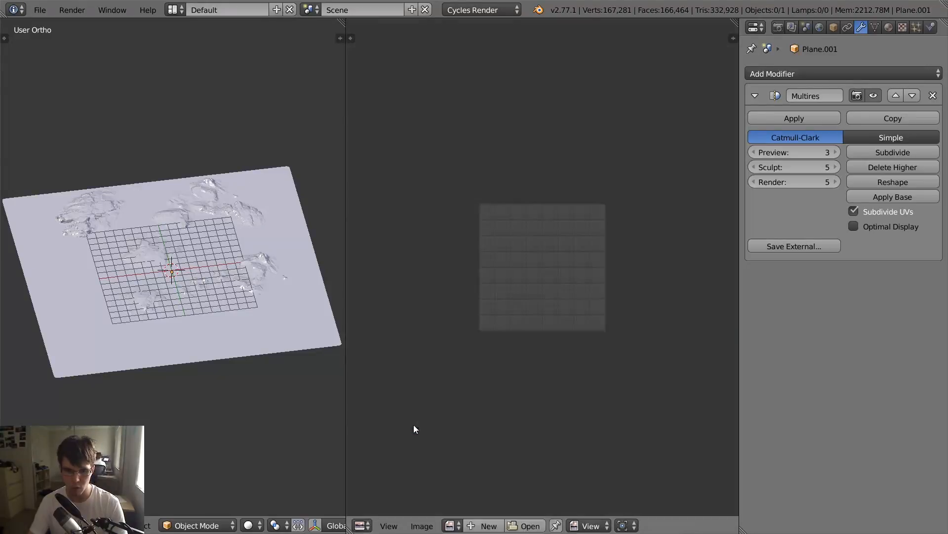
- Enter Edit Mode on the plane and unwrap its whole mesh
key("Tab")
key("u")
left_click(125, 364)
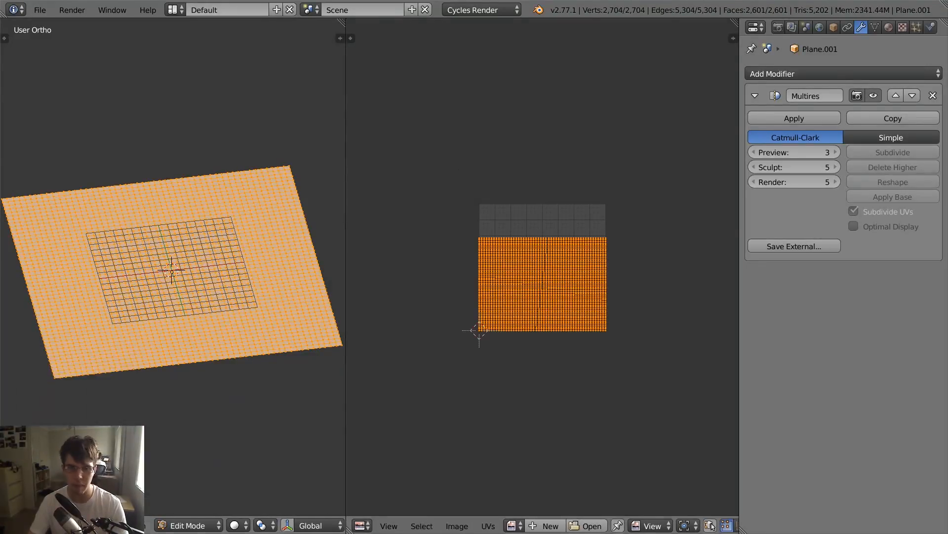
scroll(541, 286, "up", 5)
scroll(140, 333, "down", 3)
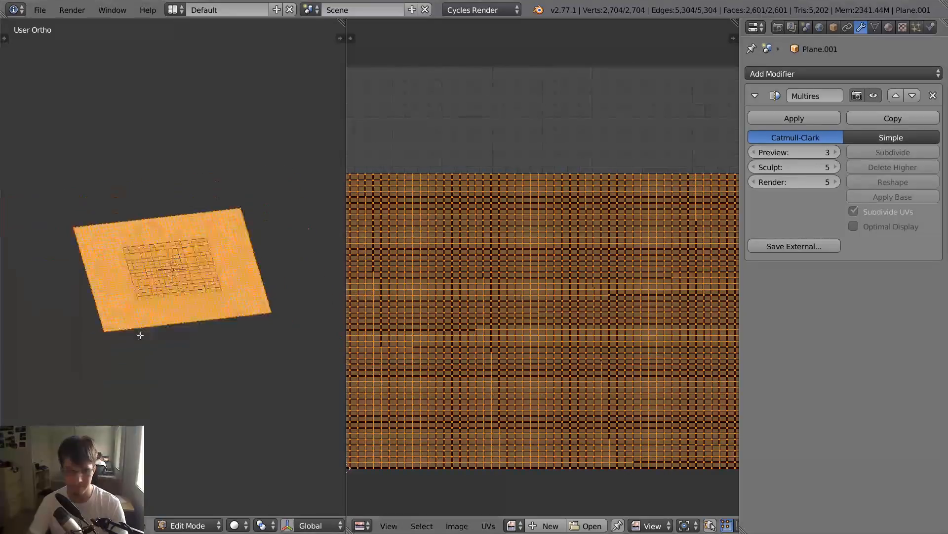
- Switch to the top orthographic view and unwrap the plane with Project From View (Bounds)
key("KP_7")
key("u")
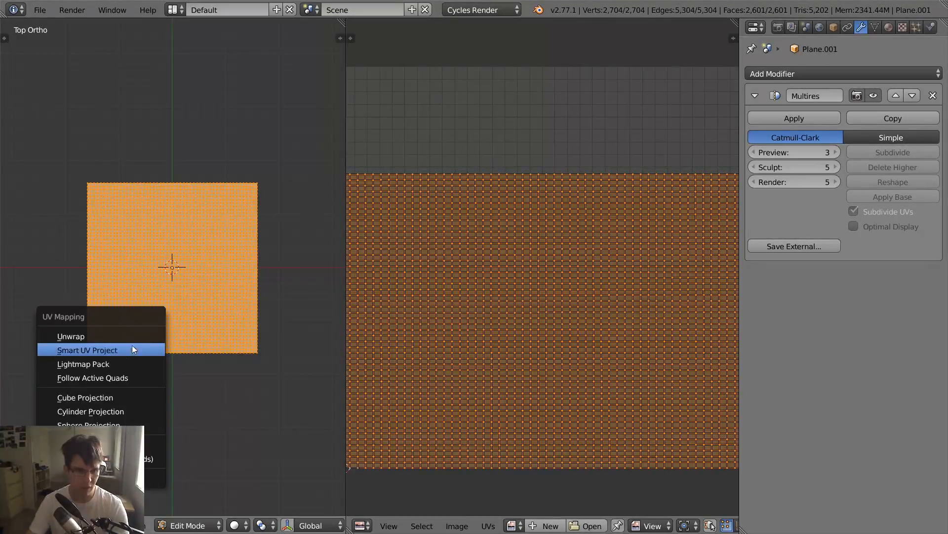
left_click(153, 458)
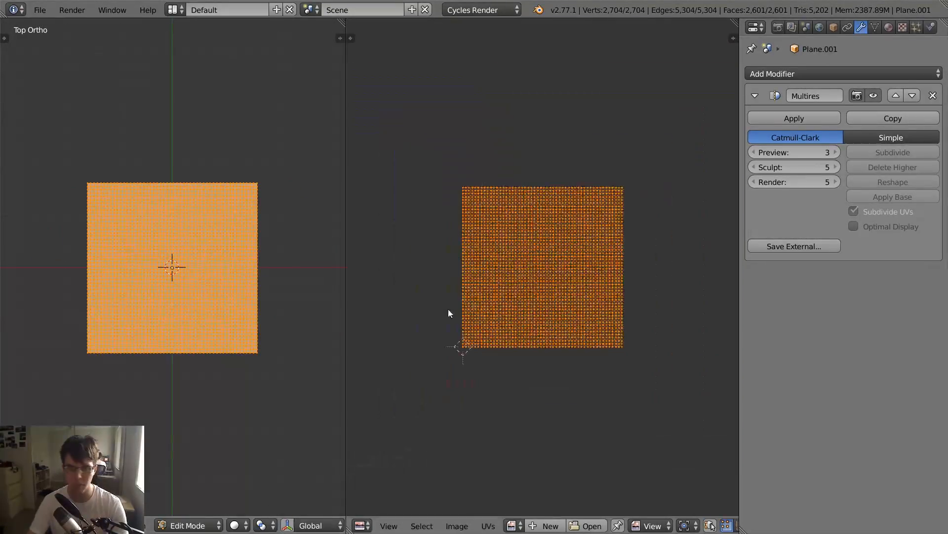
scroll(543, 244, "up", 6)
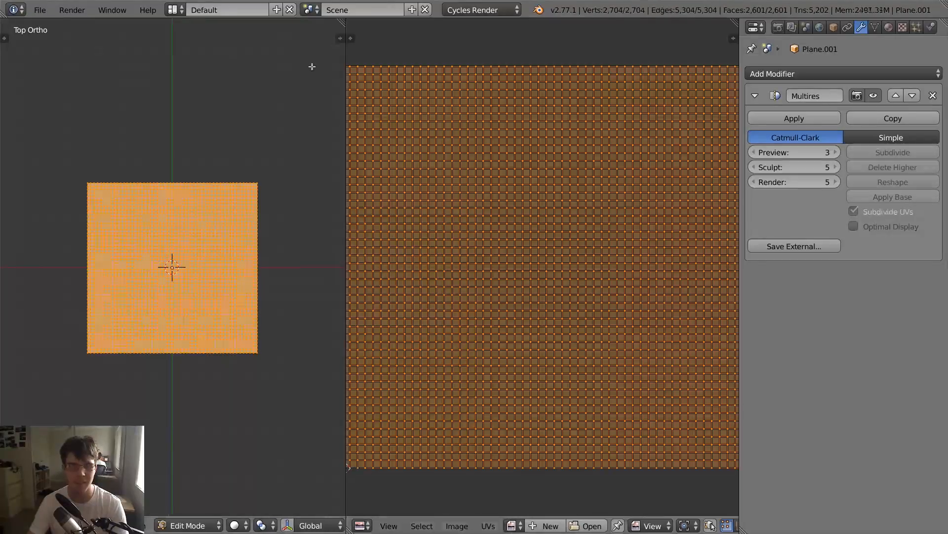
- Return the plane to Object Mode and merge the UV editor area back into the 3D view
key("Tab")
left_click_drag(340, 24, 428, 145)
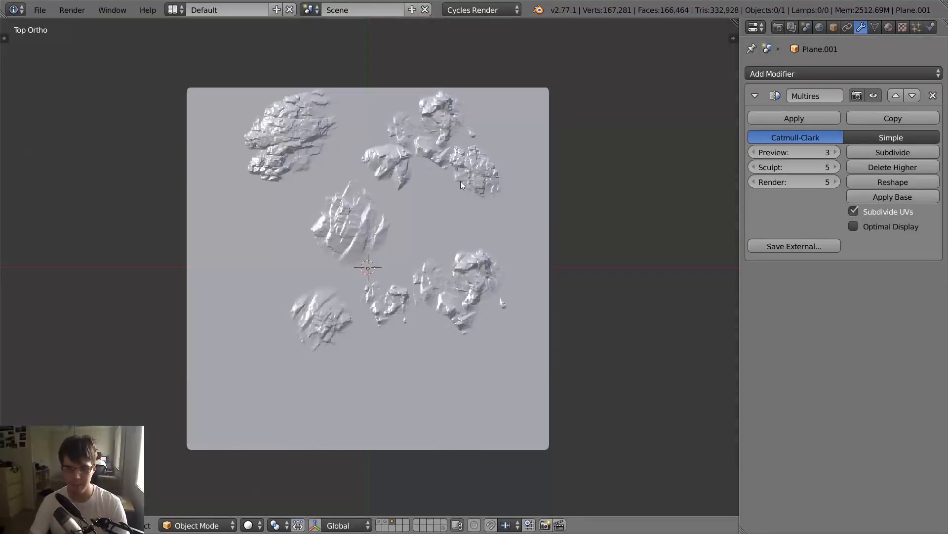
- Orbit to an angled view of the plane and examine its rock texture in Rendered shading
key("KP_0")
middle_click_drag(460, 181, 480, 203)
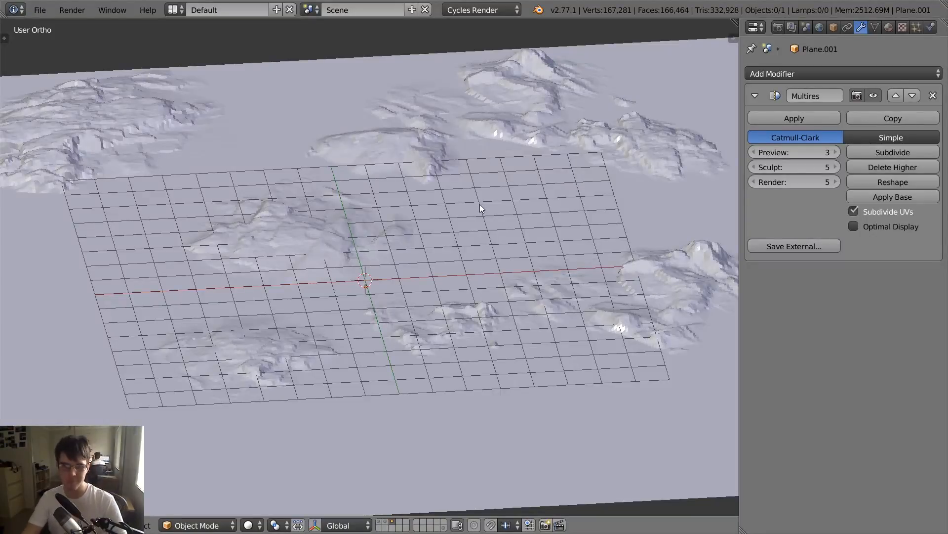
key("shift+z")
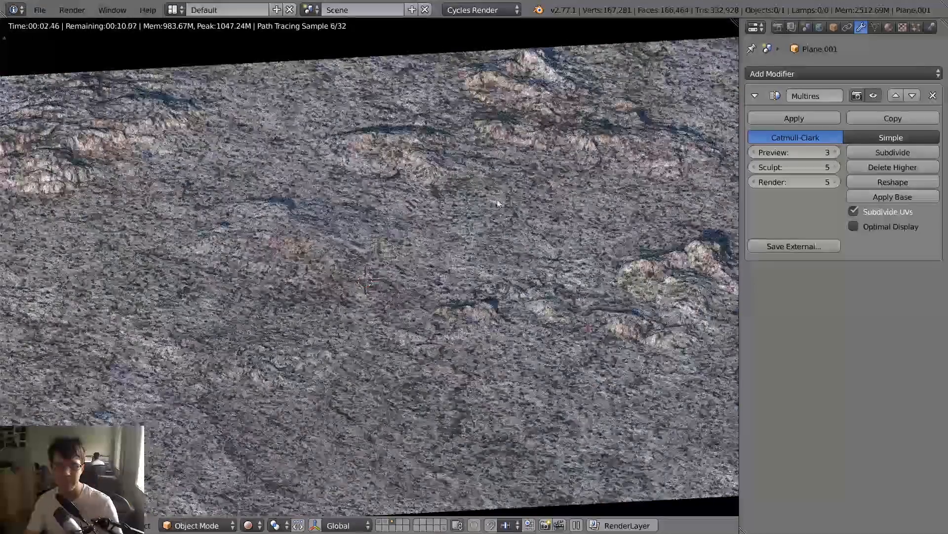
scroll(499, 221, "down", 3)
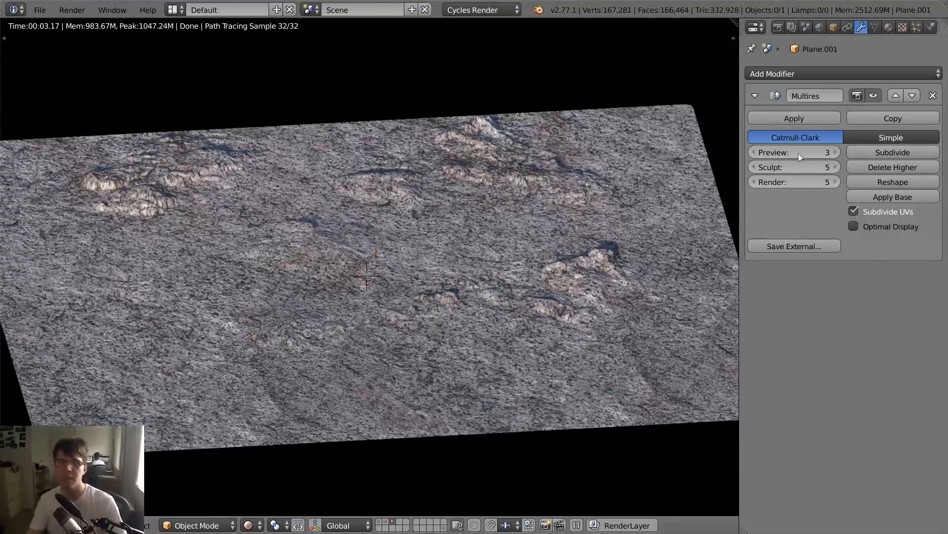
- Split the 3D view vertically, turn the new area into a UV/Image Editor and put the plane in Edit Mode
left_click_drag(736, 22, 429, 268)
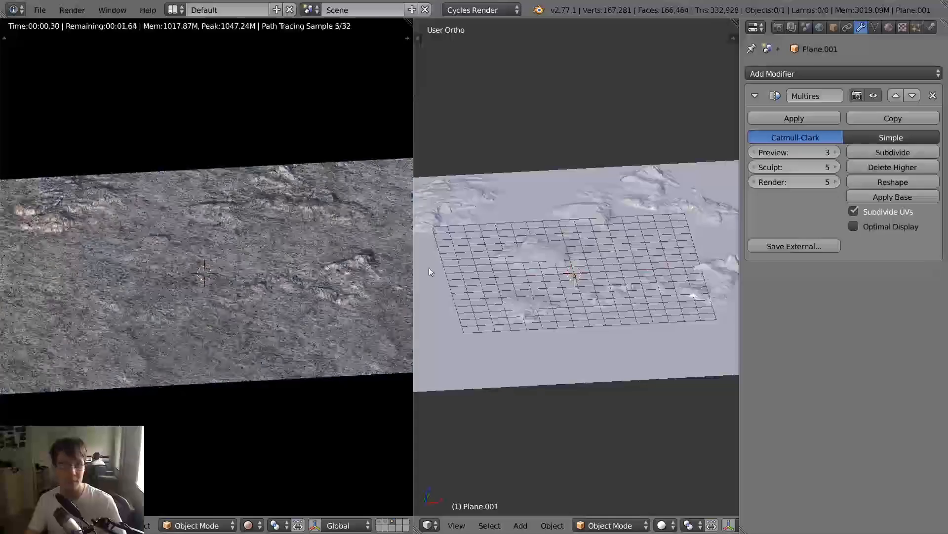
left_click(429, 525)
left_click(480, 420)
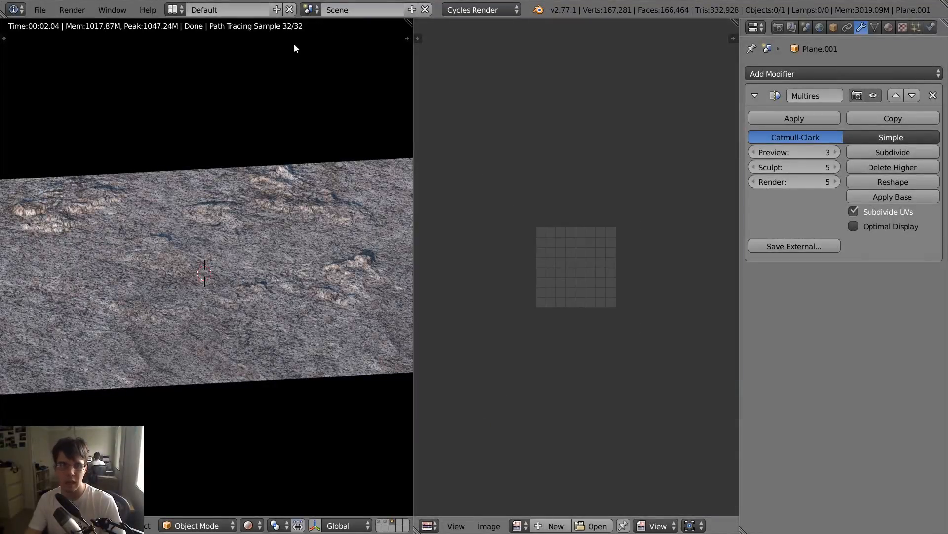
key("Tab")
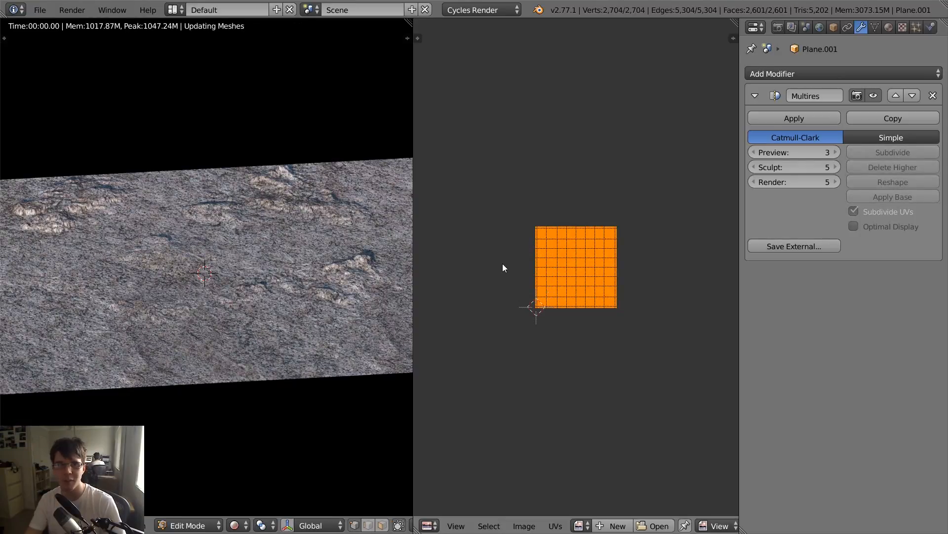
key("Tab")
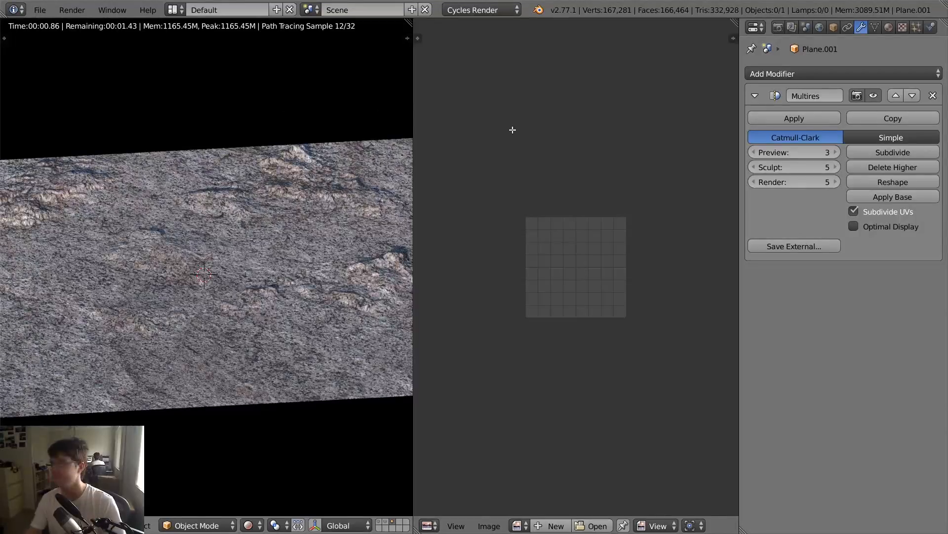
key("Tab")
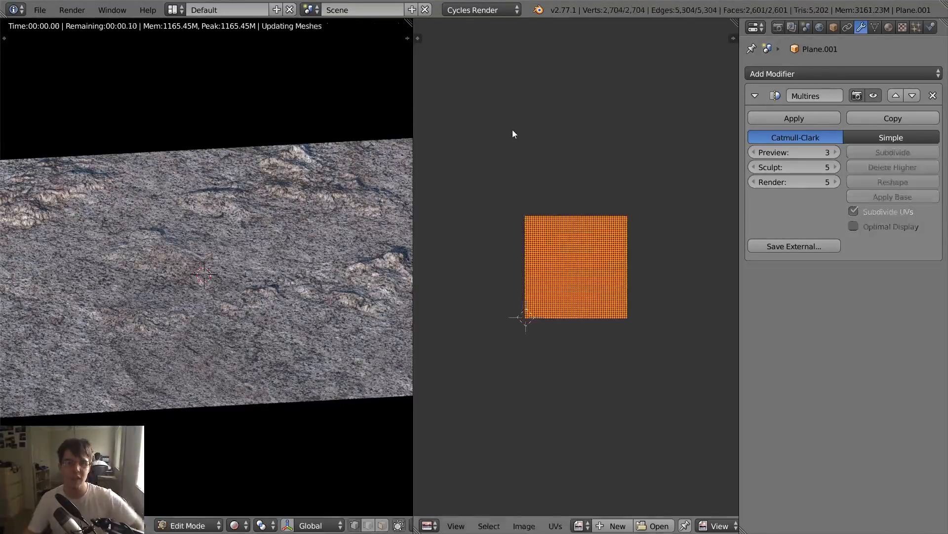
- Scale the plane's UVs by 3 and check the finer rock texture in the rendered view
key("s")
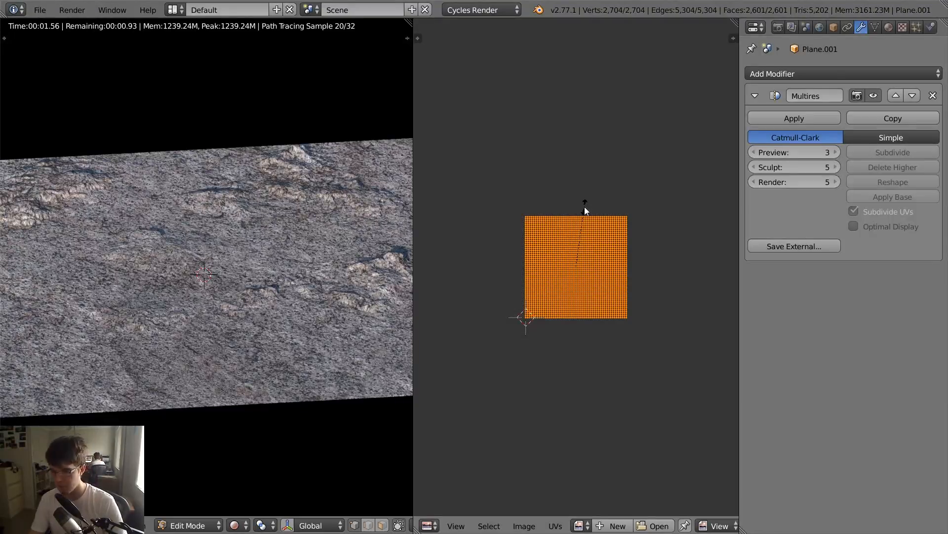
key("3")
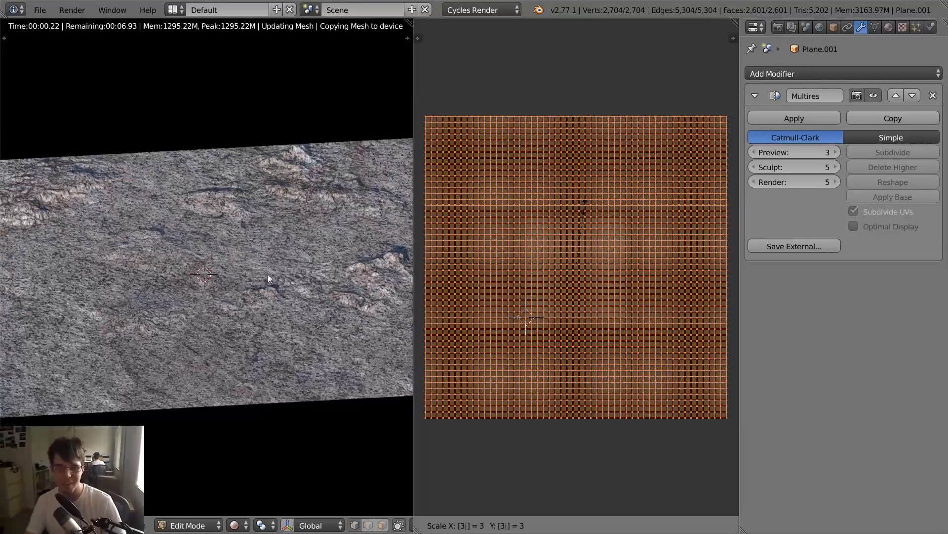
key("Return")
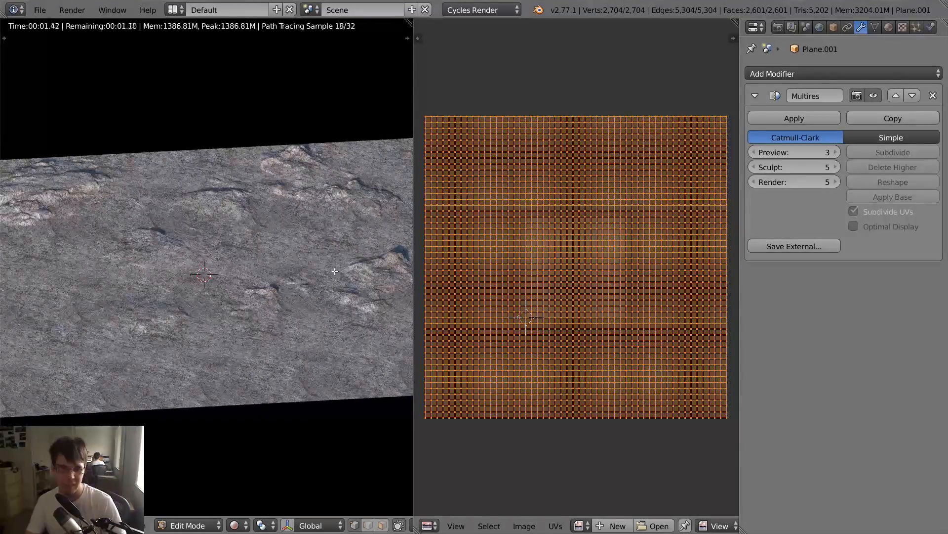
scroll(344, 200, "up", 3)
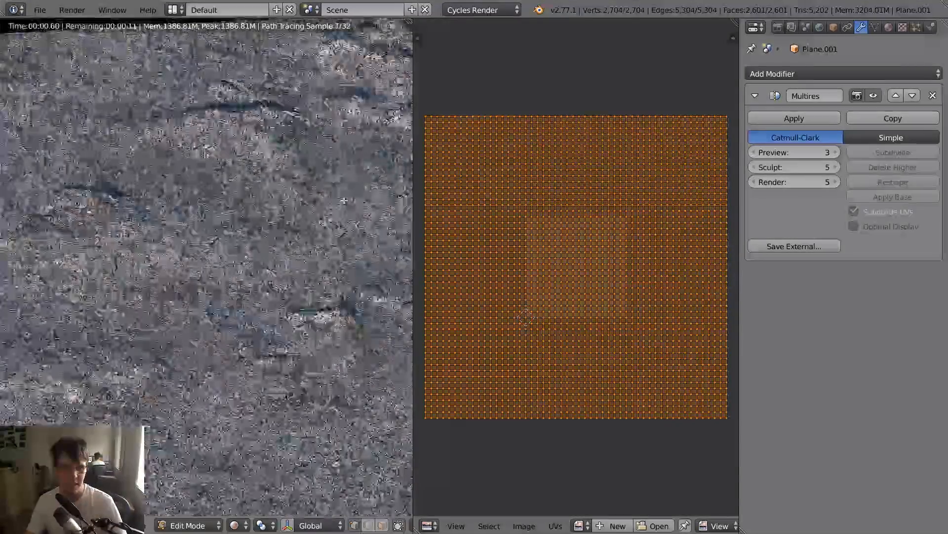
scroll(344, 200, "down", 1)
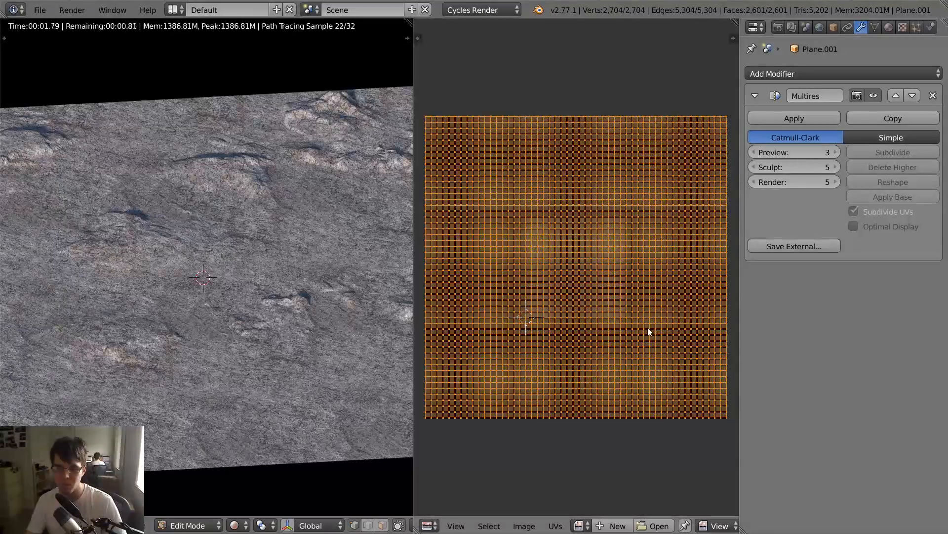
- Merge the UV editor back into the 3D view and return the plane to Object Mode with its material settings open
left_click_drag(408, 22, 447, 30)
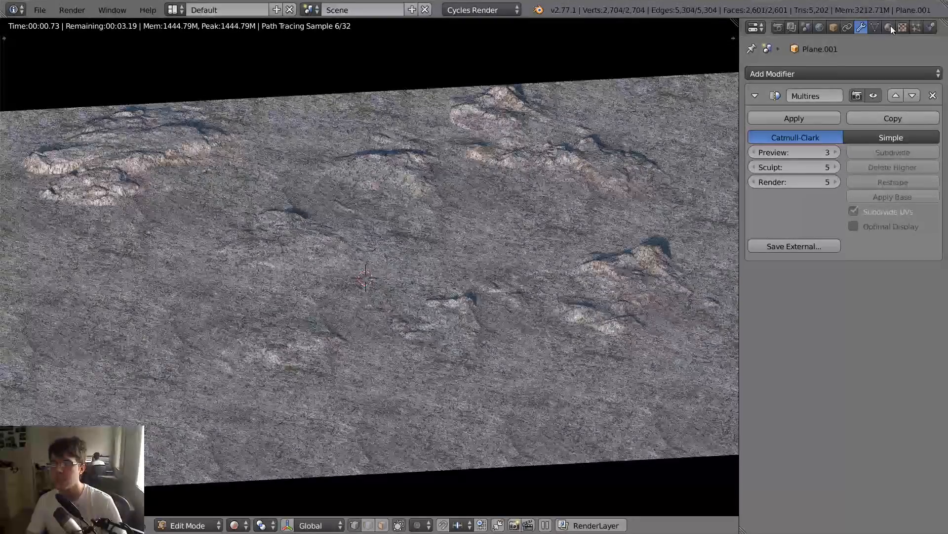
left_click(891, 26)
key("Tab")
- Try the RockBrown006 material on the plane, followed by RockDark007
left_click(754, 118)
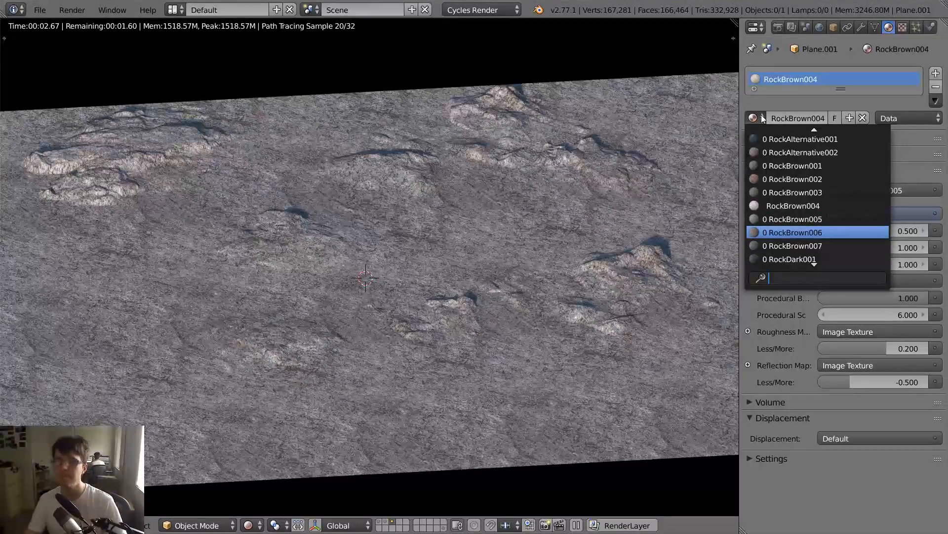
key("Return")
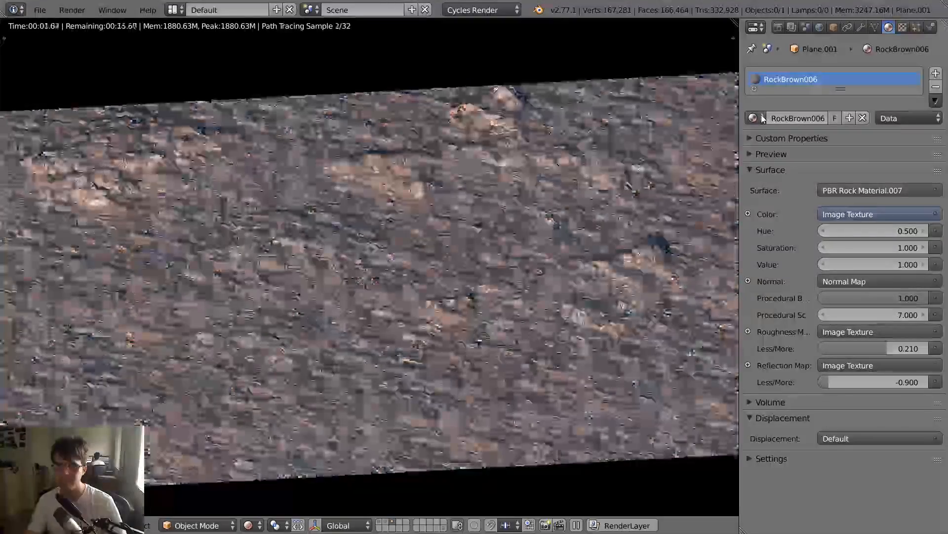
left_click(761, 115)
scroll(807, 267, "down", 6)
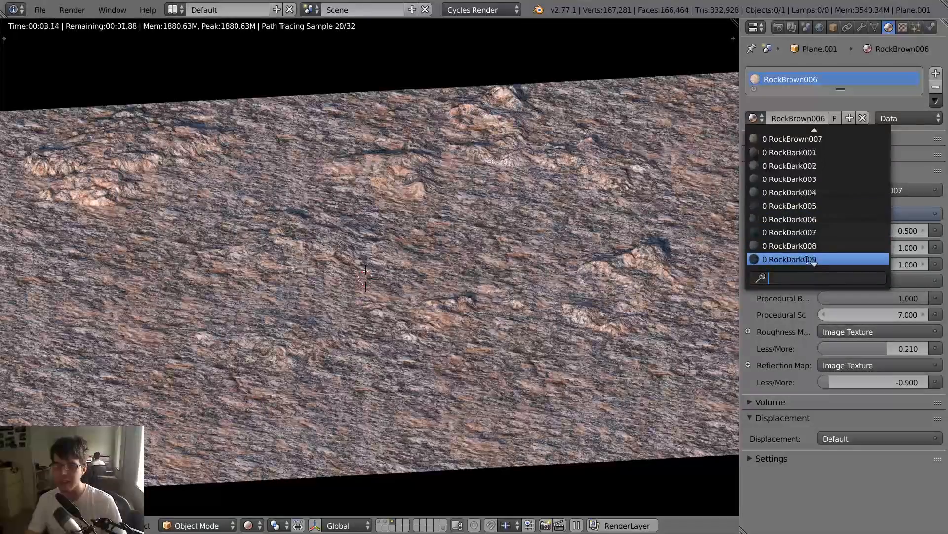
left_click(808, 230)
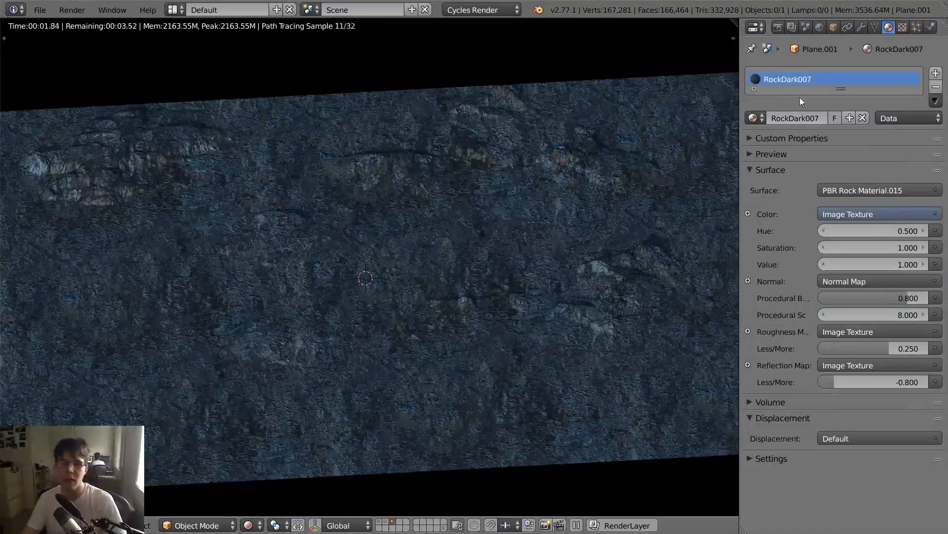
- Try the RockDesert001 material on the plane and examine it from another angle
left_click(759, 120)
scroll(801, 257, "down", 3)
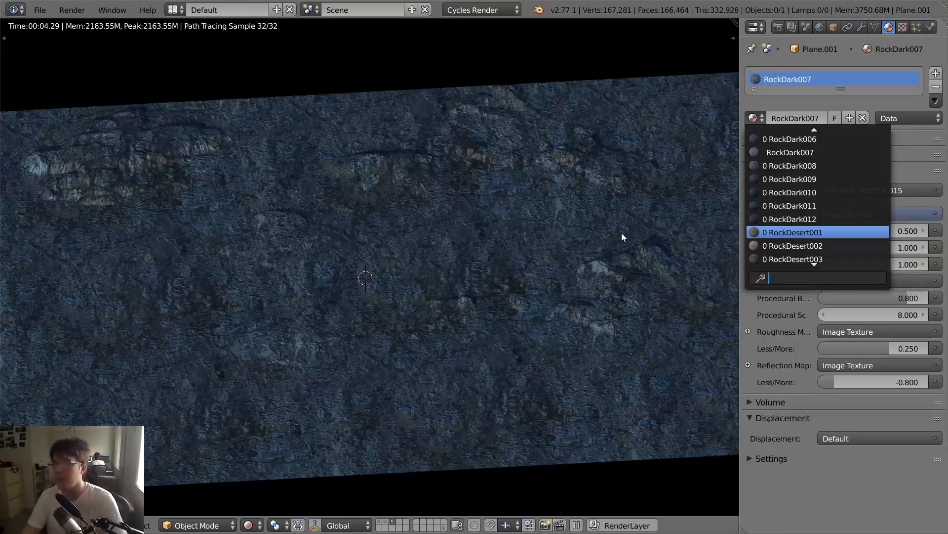
key("Return")
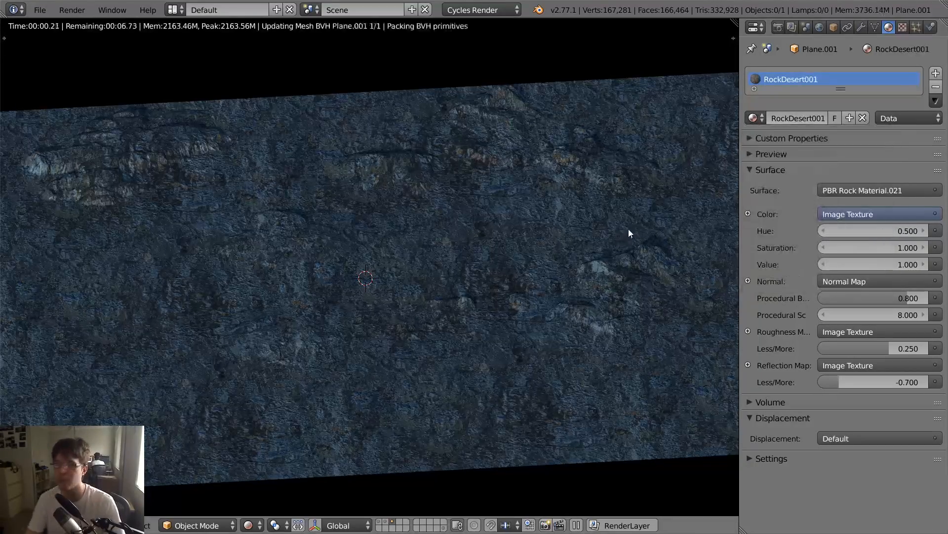
middle_click_drag(497, 260, 455, 271)
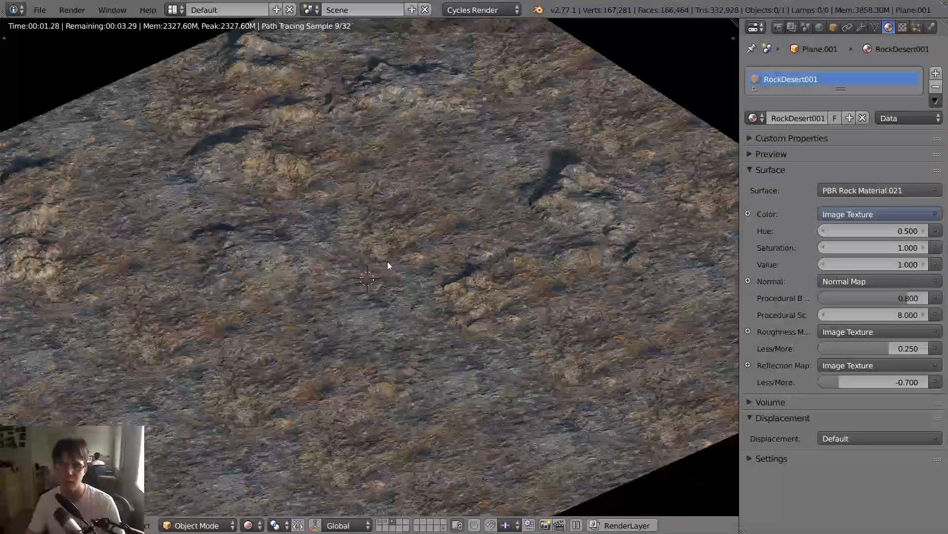
- Assign the RockDesert003 material to the plane and display the desert scene's layer together with it
left_click(754, 120)
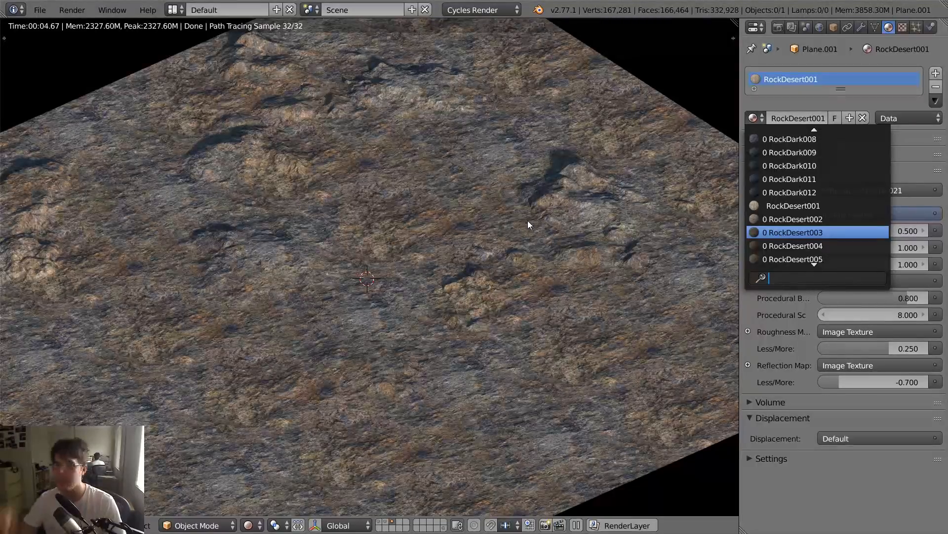
key("Return")
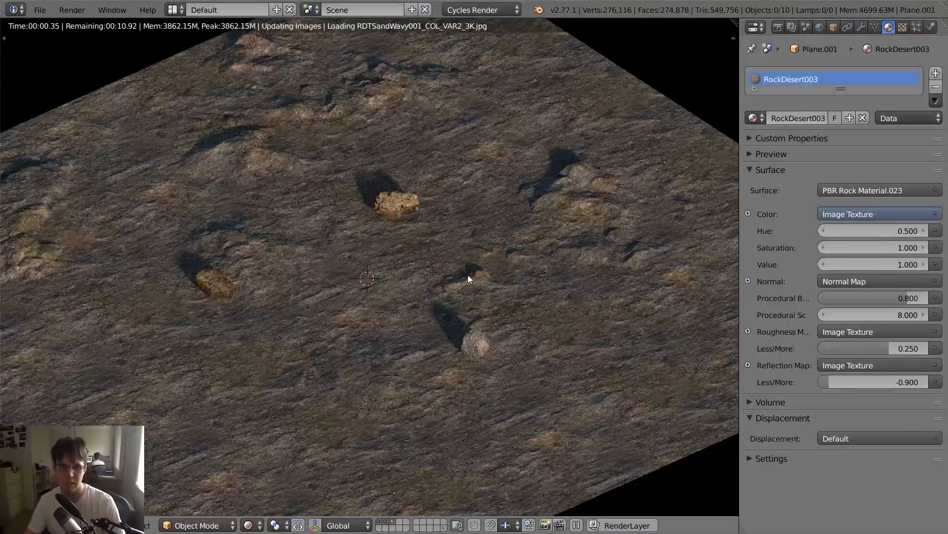
- Look through the camera and examine the rendered desert scene with the sculpted plane
key("KP_0")
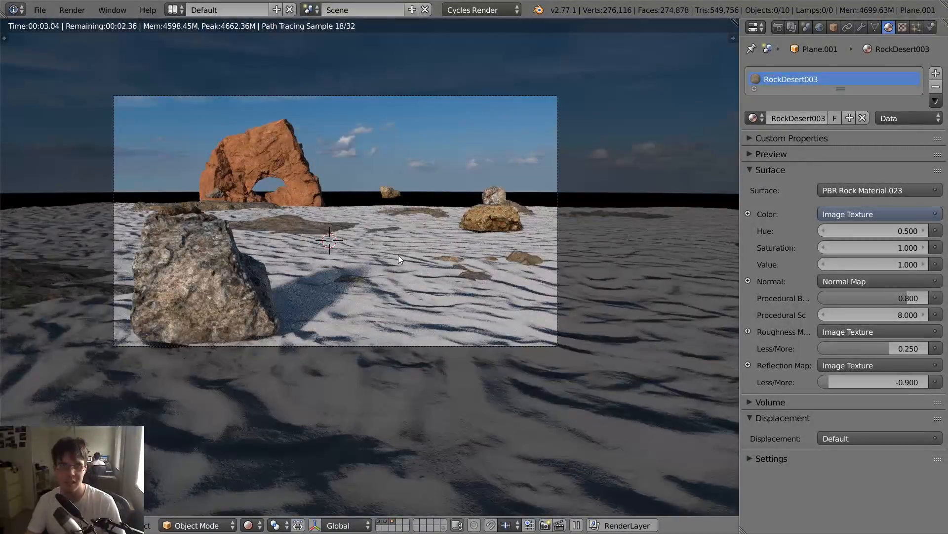
scroll(437, 266, "down", 1)
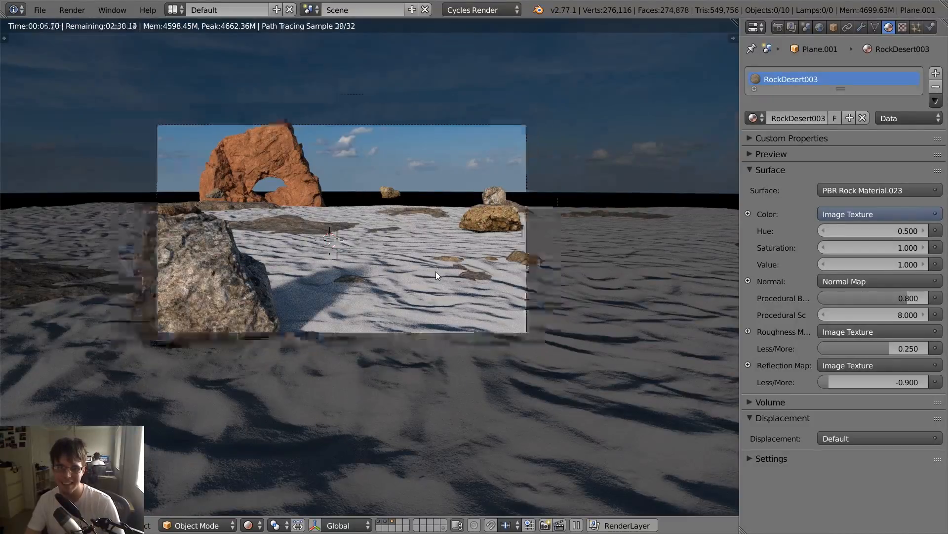
scroll(502, 245, "up", 1)
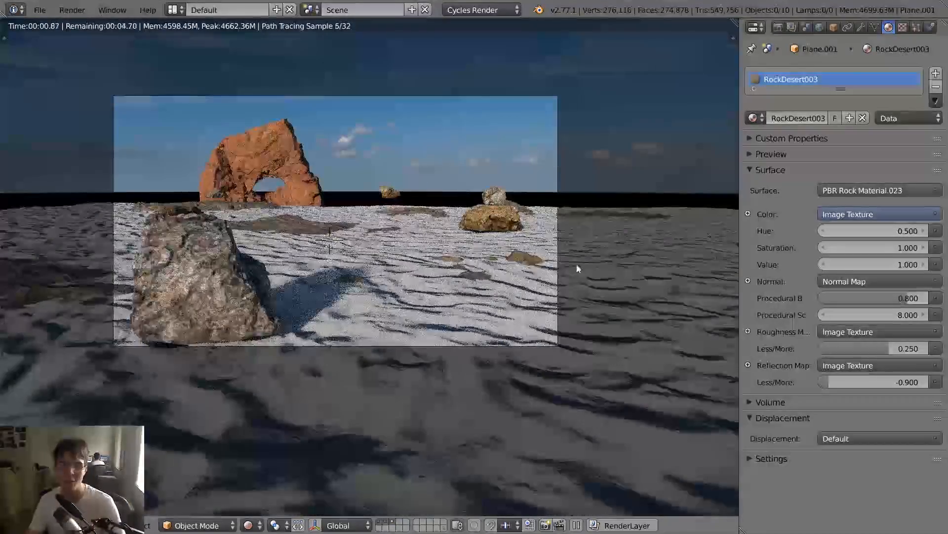